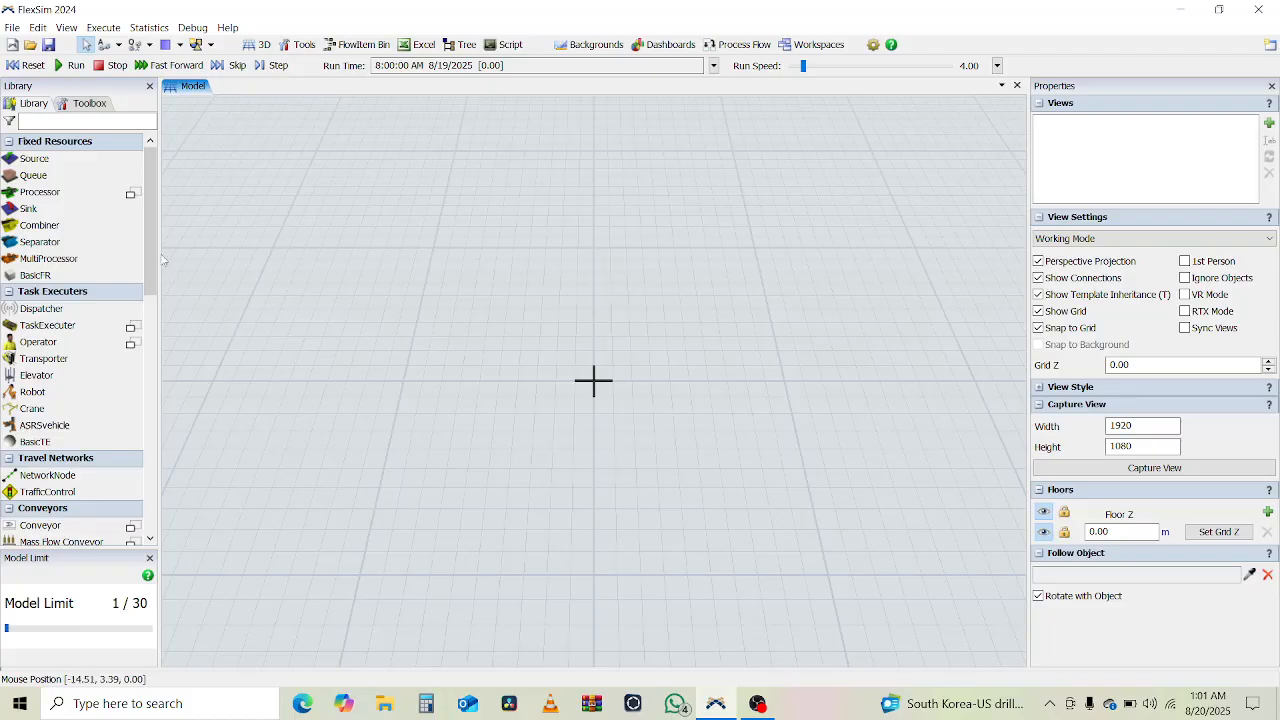
- Add a Floor Storage object to the model and centre it on the origin
left_click(97, 122)
type("Wa")
key("BackSpace")
key("BackSpace")
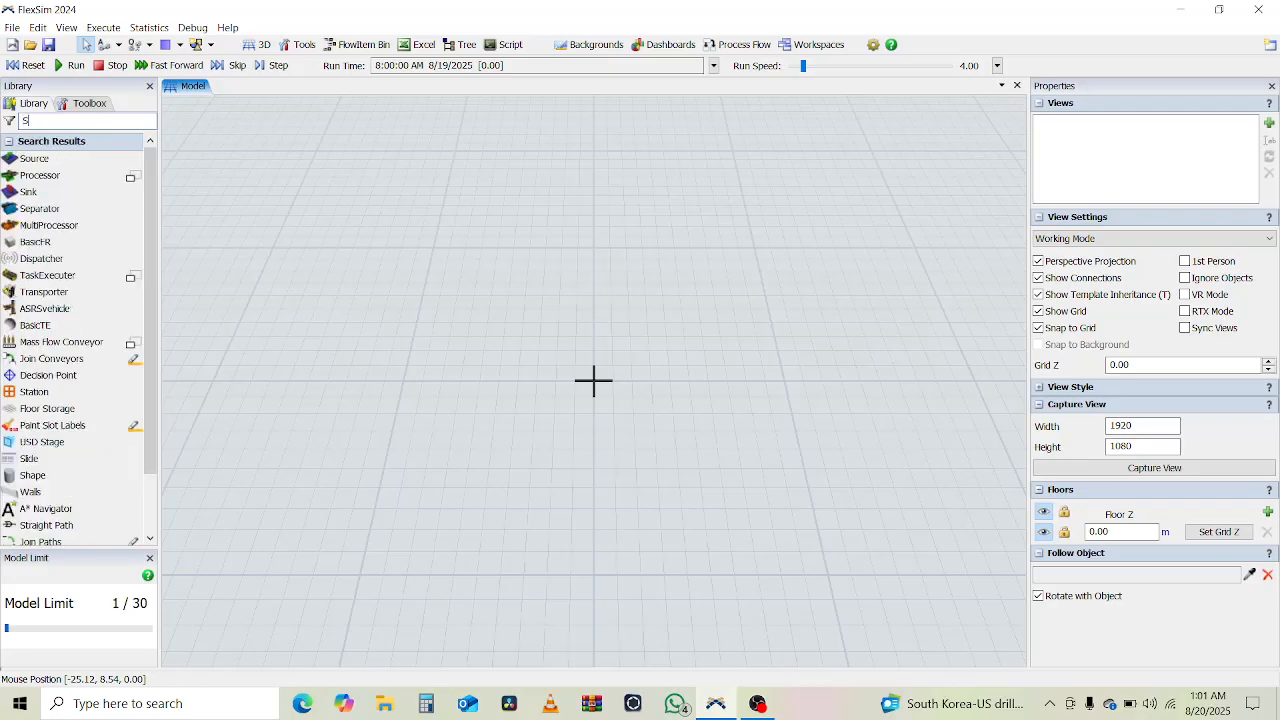
type("Sto")
left_click_drag(30, 160, 453, 388)
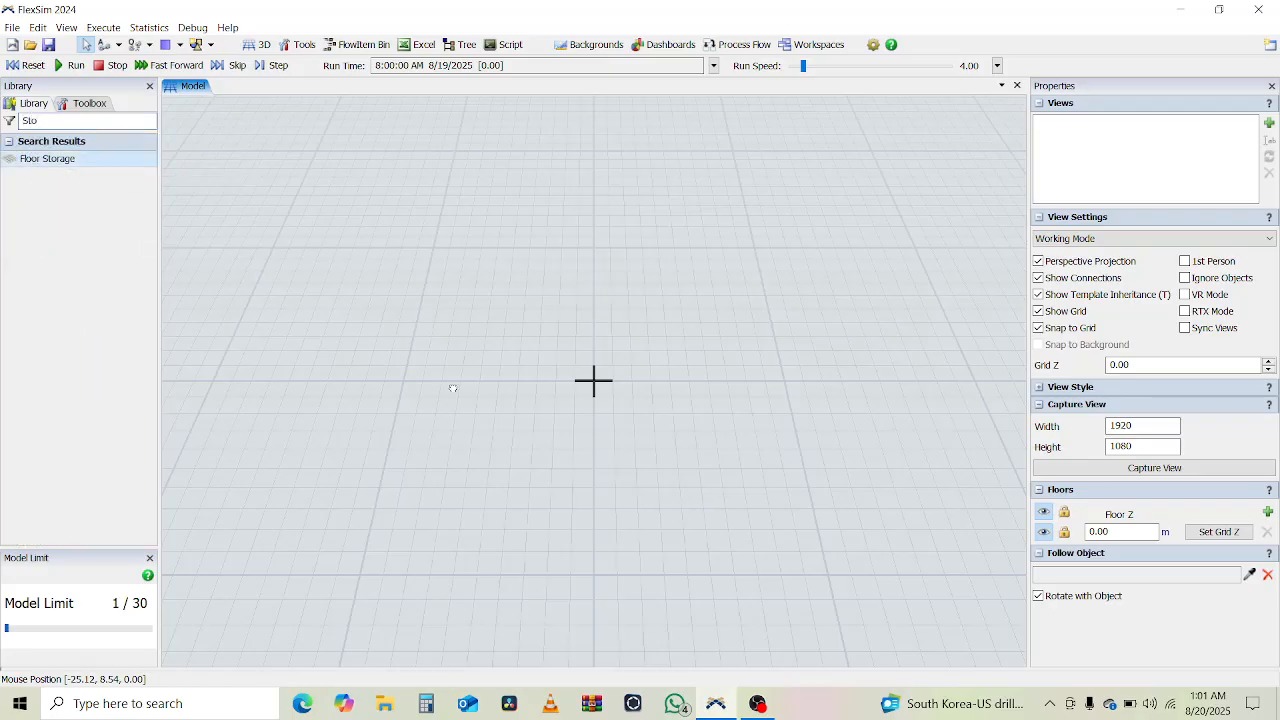
left_click_drag(593, 380, 593, 380)
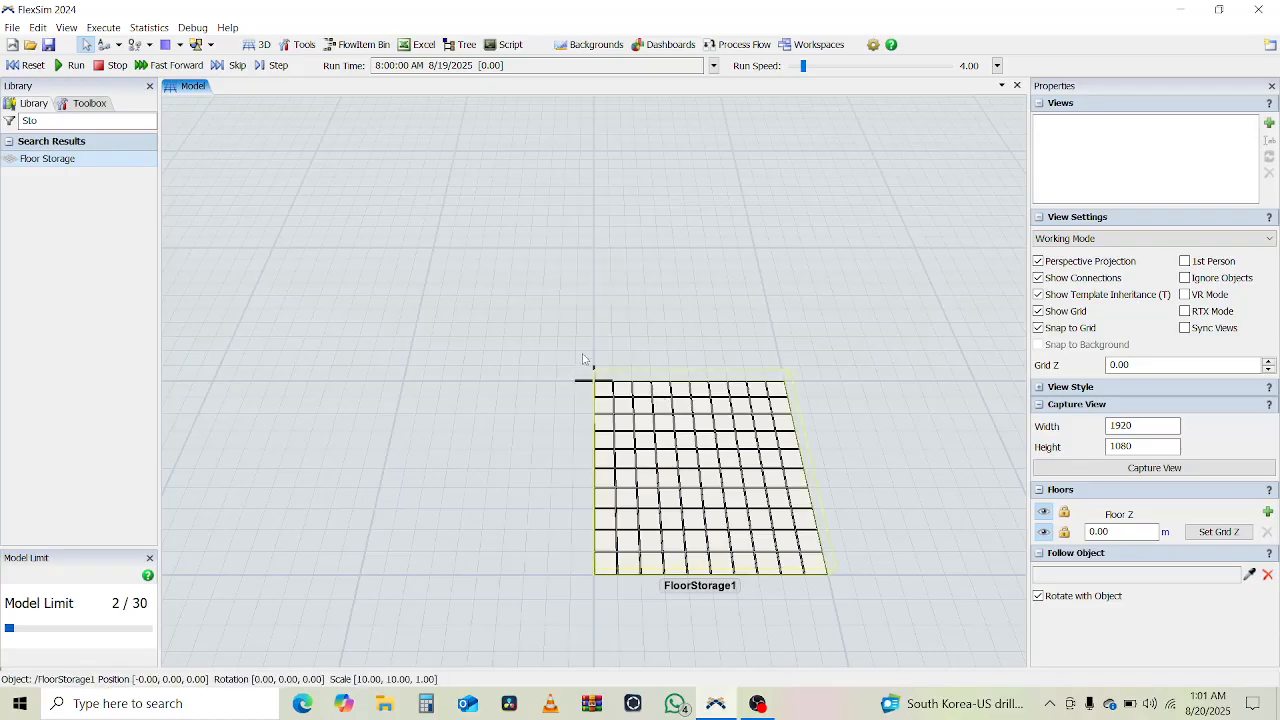
left_click_drag(596, 380, 612, 393)
left_click(377, 322)
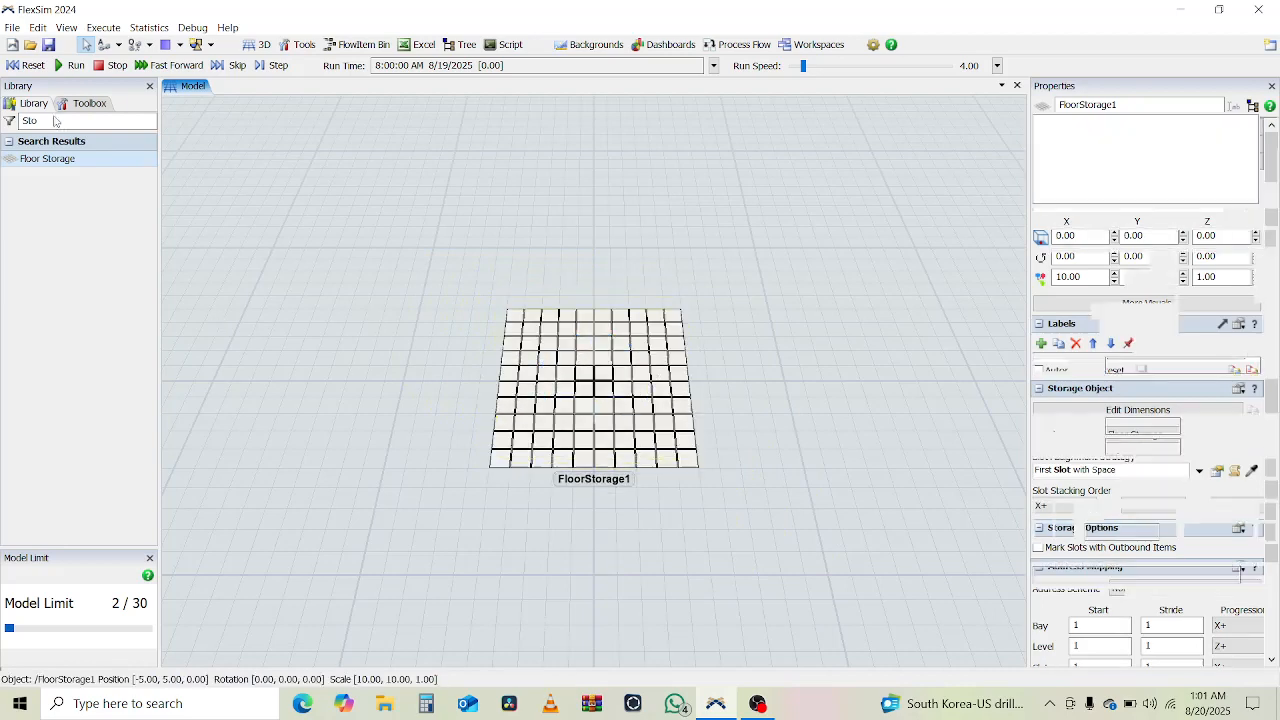
- Place a Source in the model beside the floor storage and connect it to the floor storage
double_click(54, 122)
type("Sour")
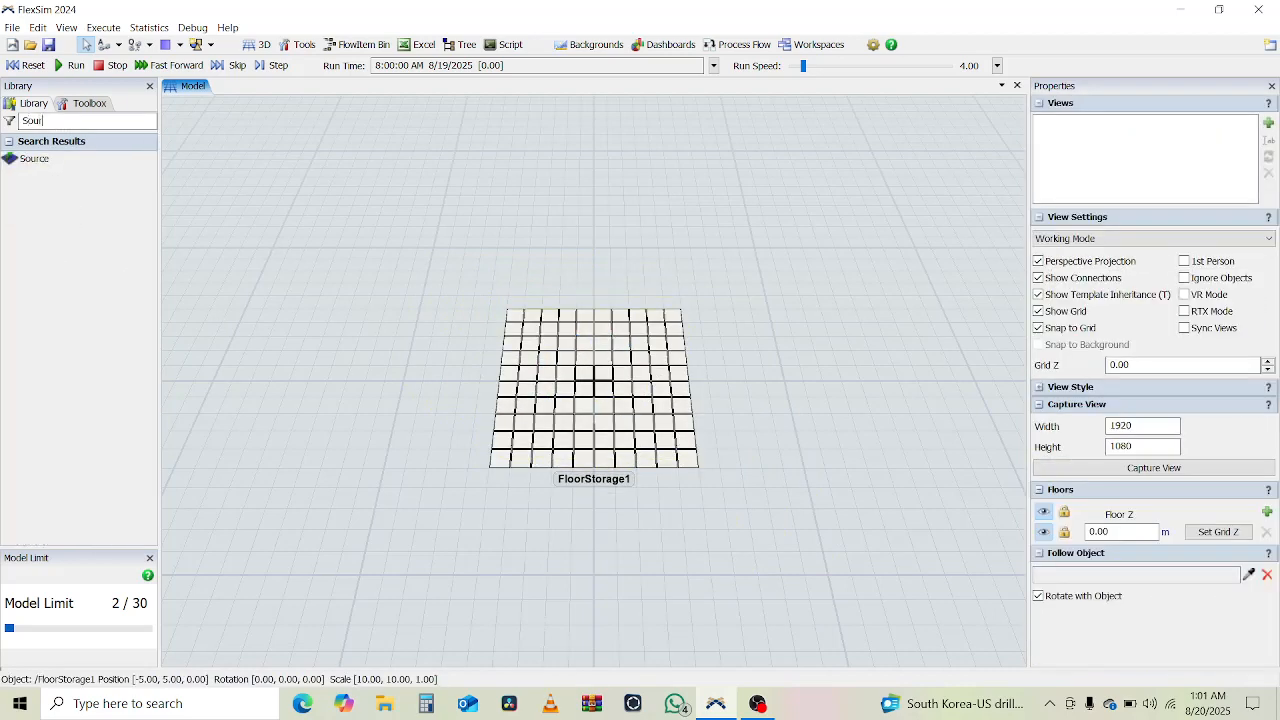
left_click_drag(8, 158, 199, 218)
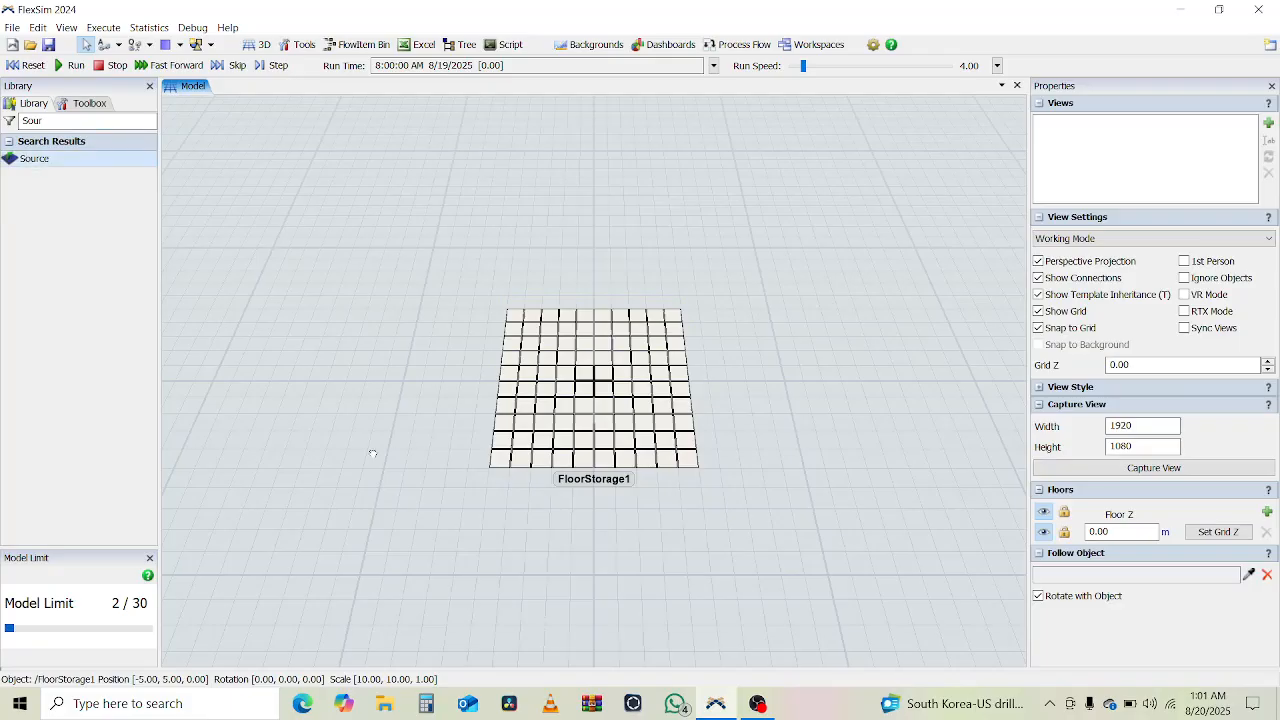
left_click_drag(373, 454, 577, 455)
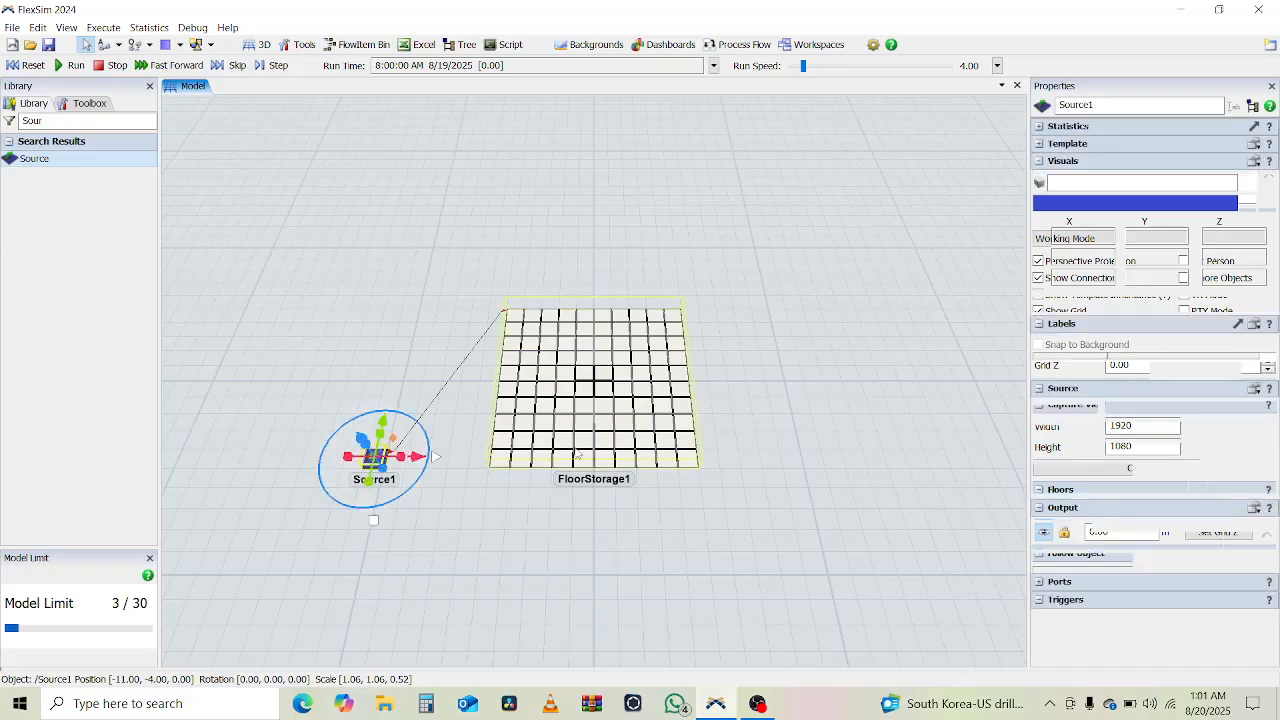
- Look over the floor storage's dimension settings for bays, levels and slots, leaving them as they are
left_click(580, 445)
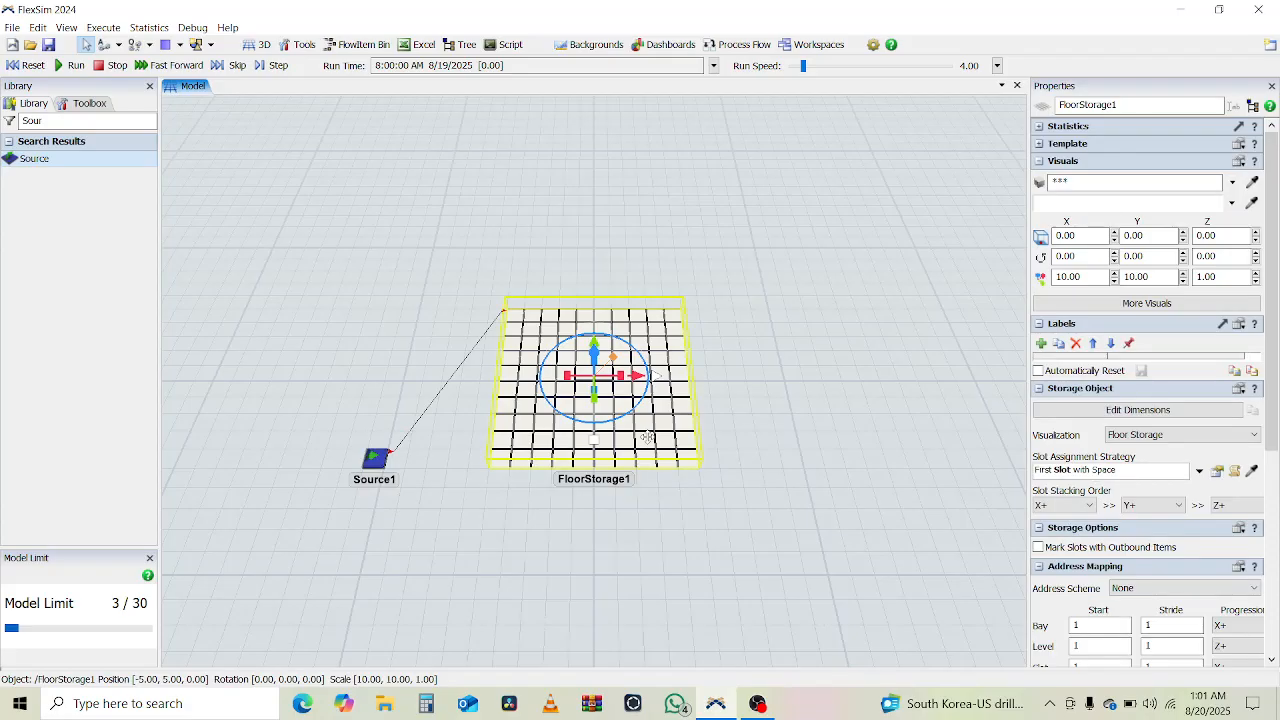
left_click(1121, 410)
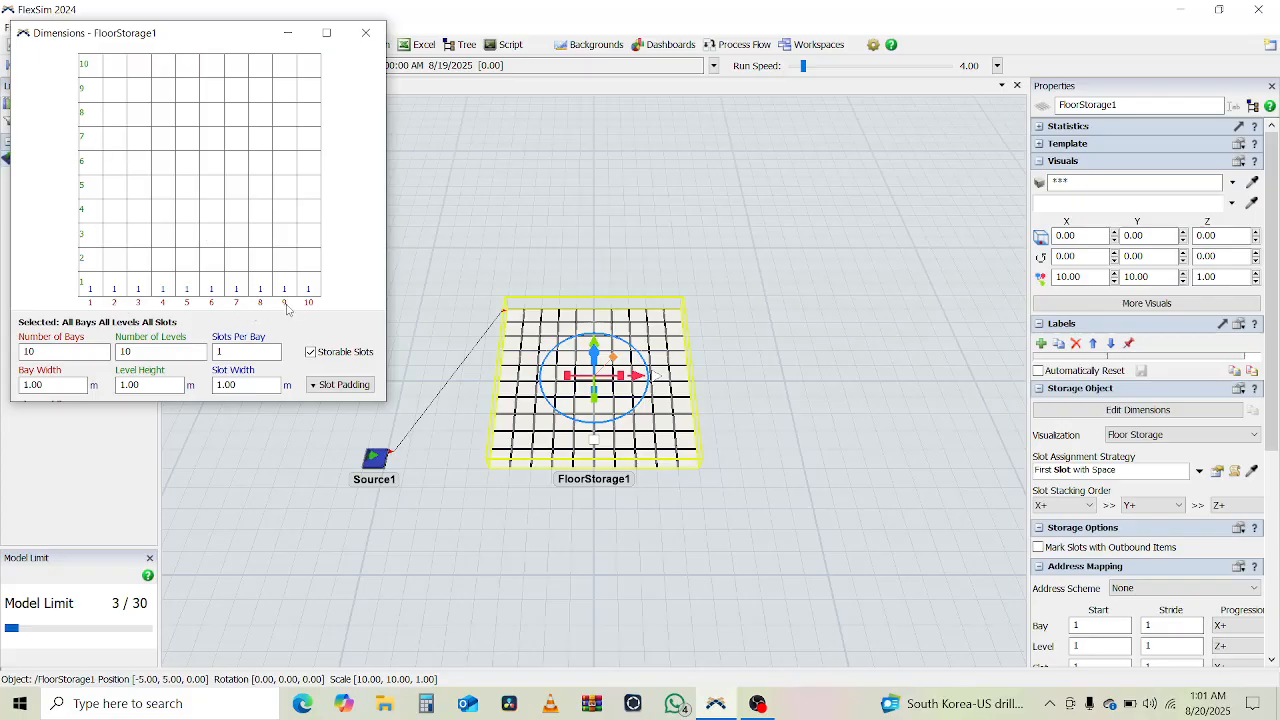
left_click(366, 33)
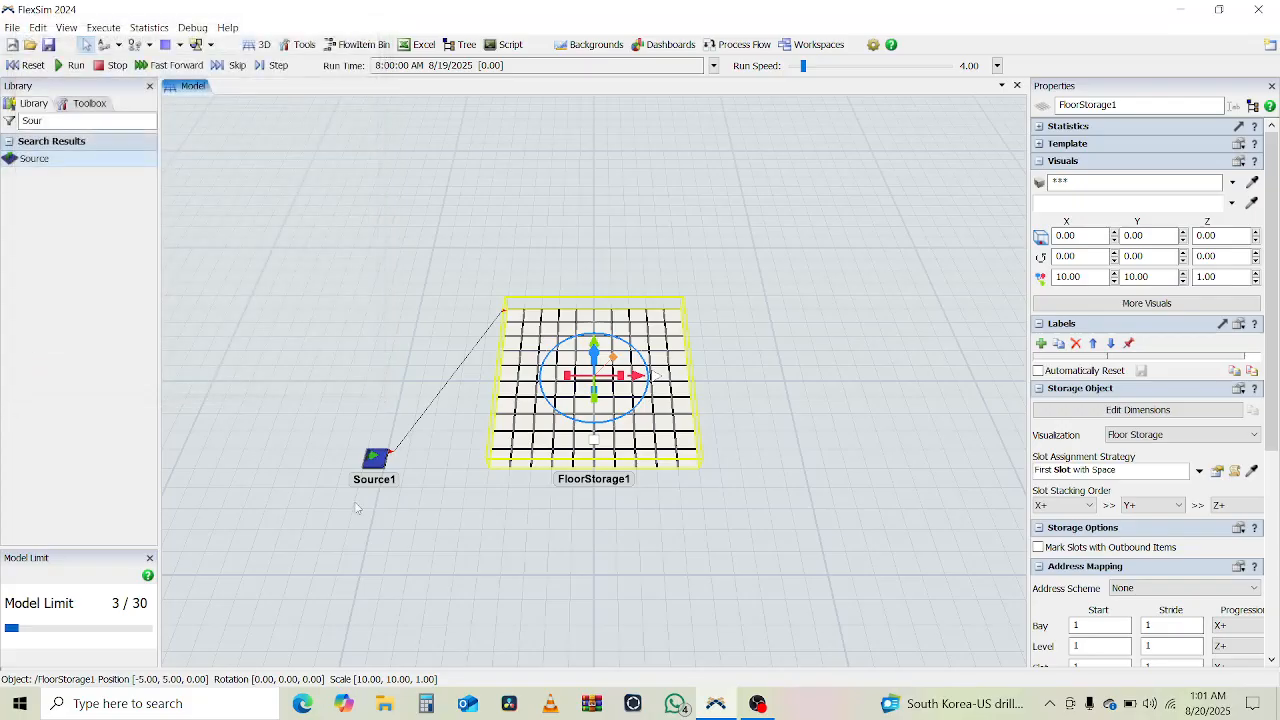
- Delete the Source object from the 3D model
left_click(380, 514)
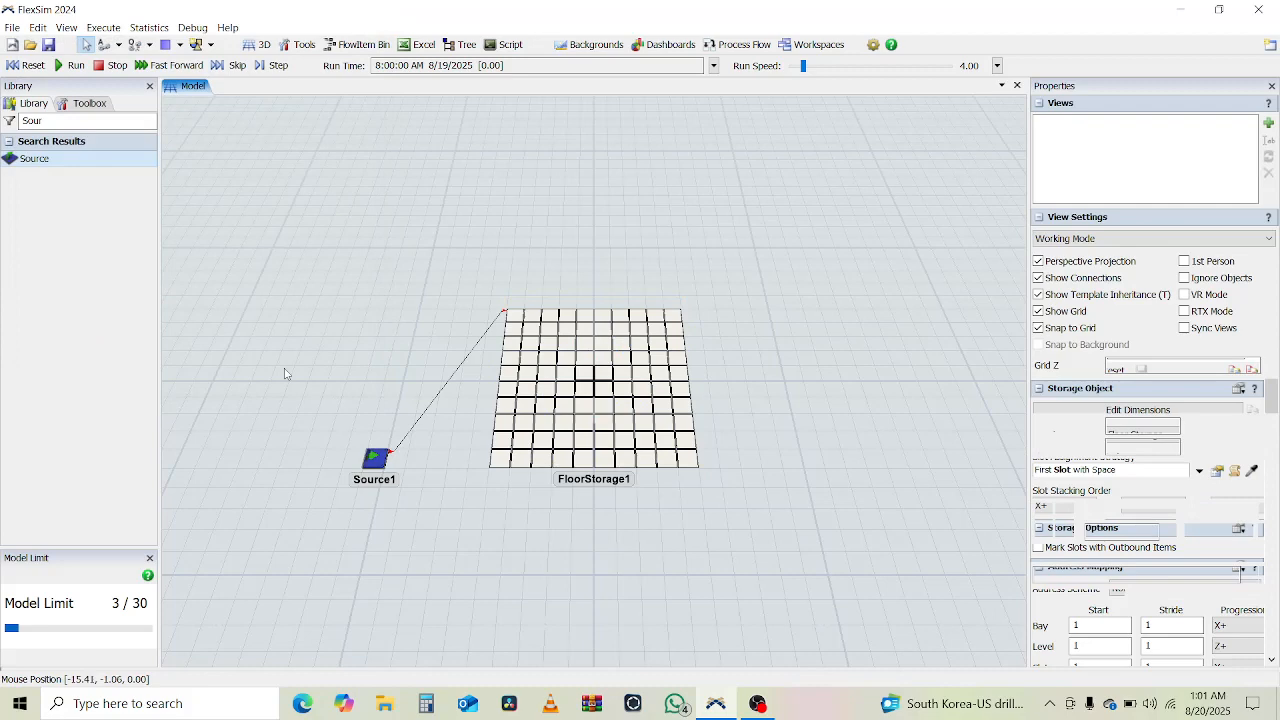
left_click(380, 462)
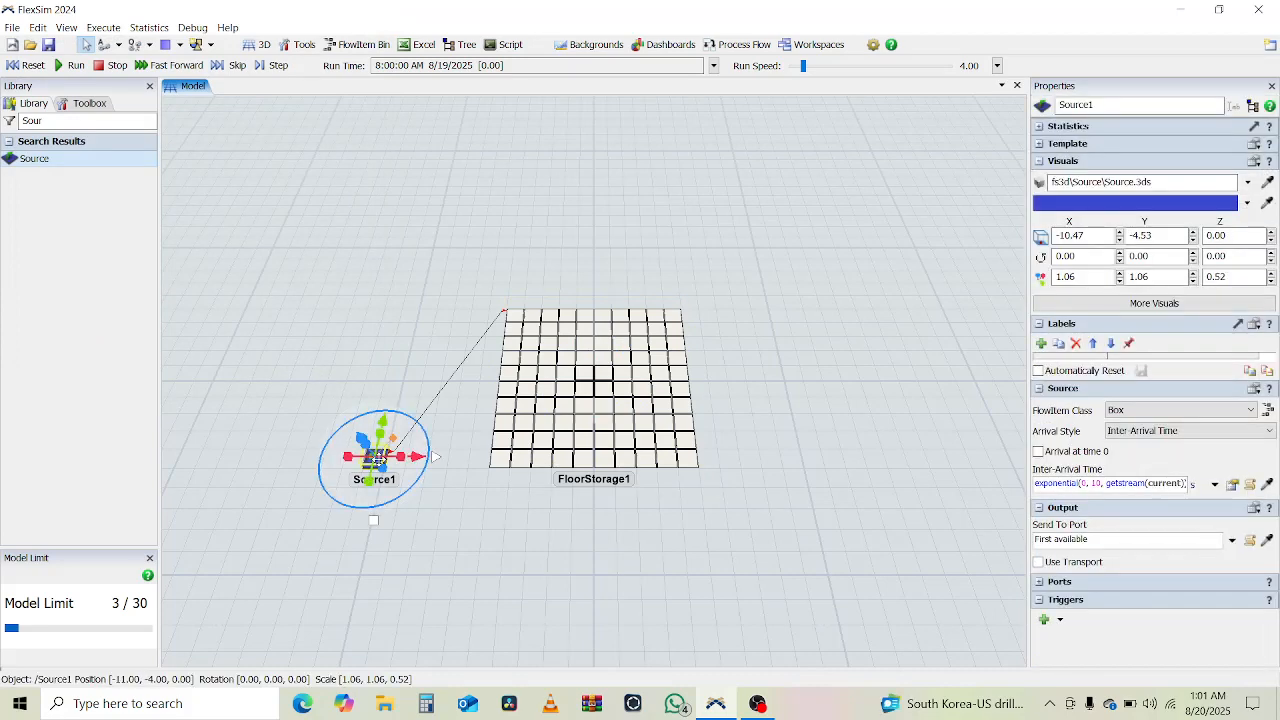
key("Delete")
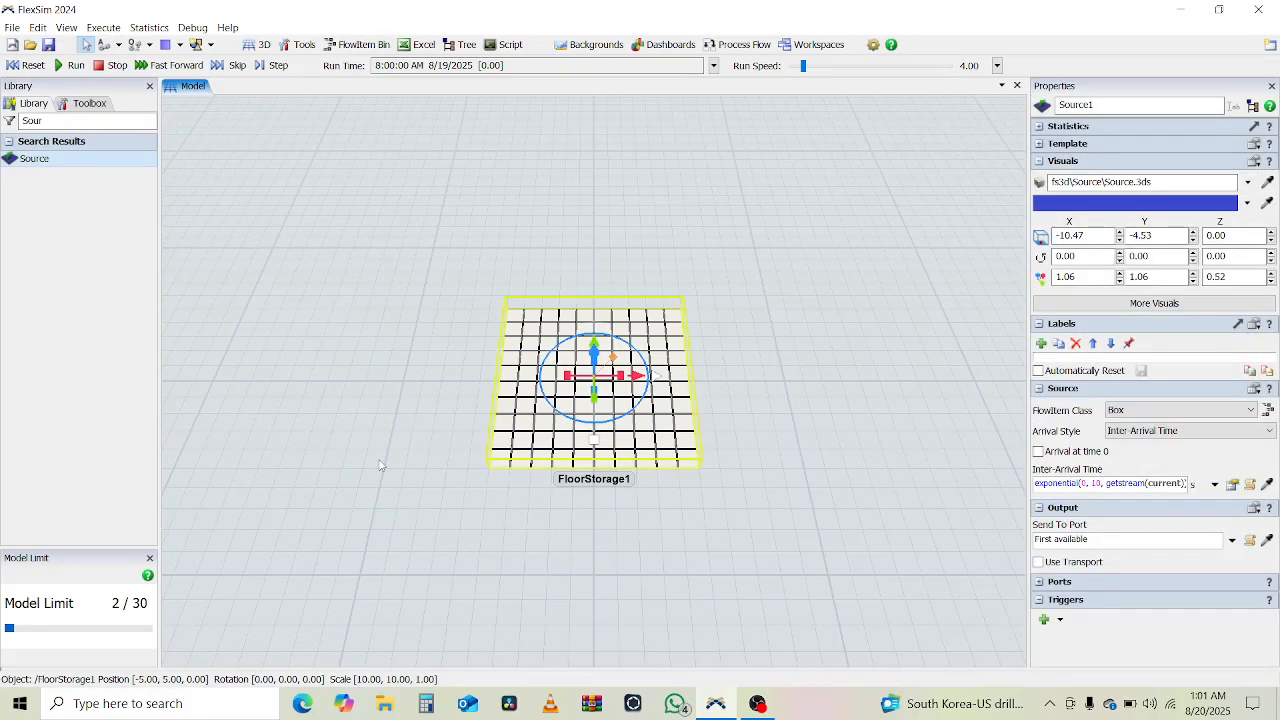
left_click(430, 364)
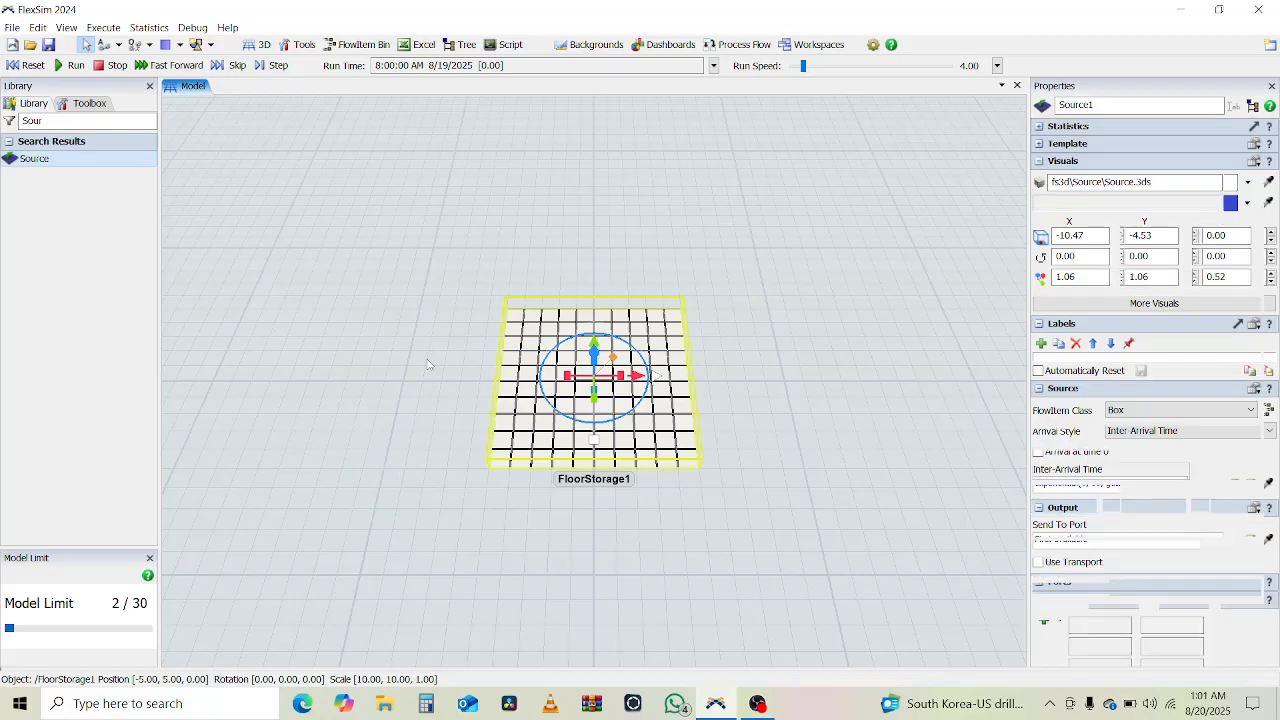
- Add a General Process Flow and place a Schedule Source activity near the top of its canvas
left_click(740, 45)
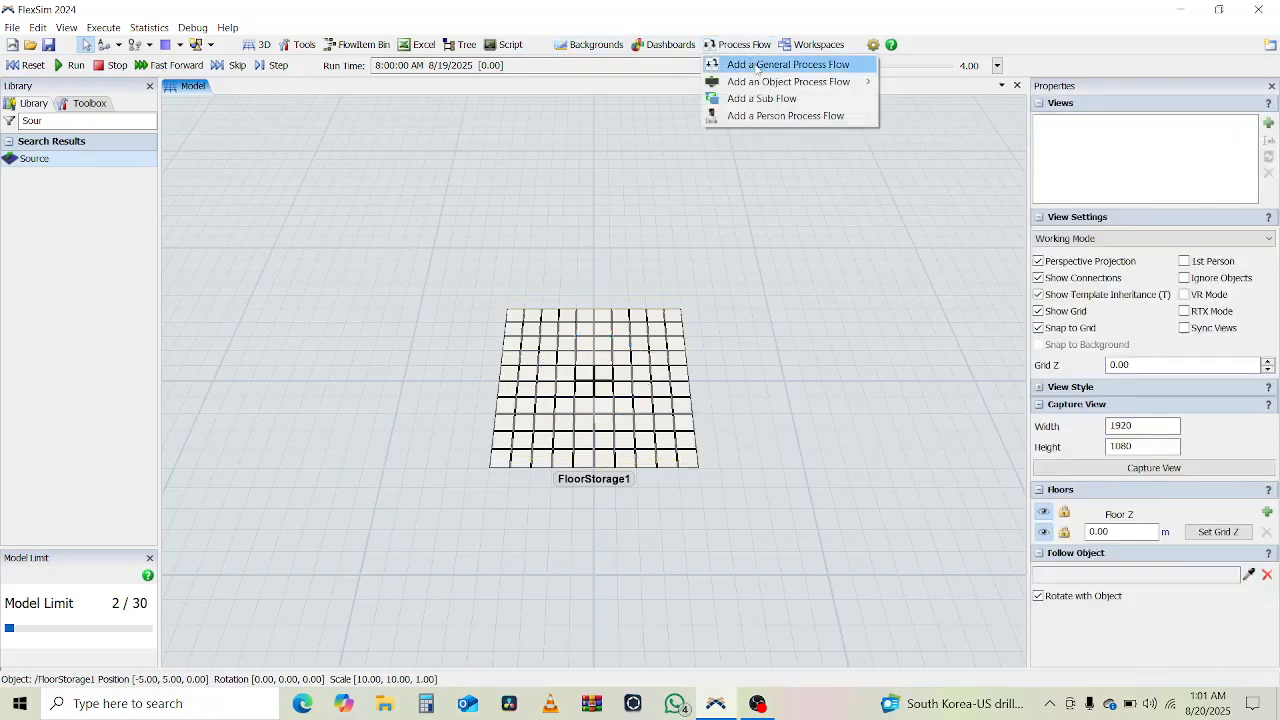
left_click(752, 64)
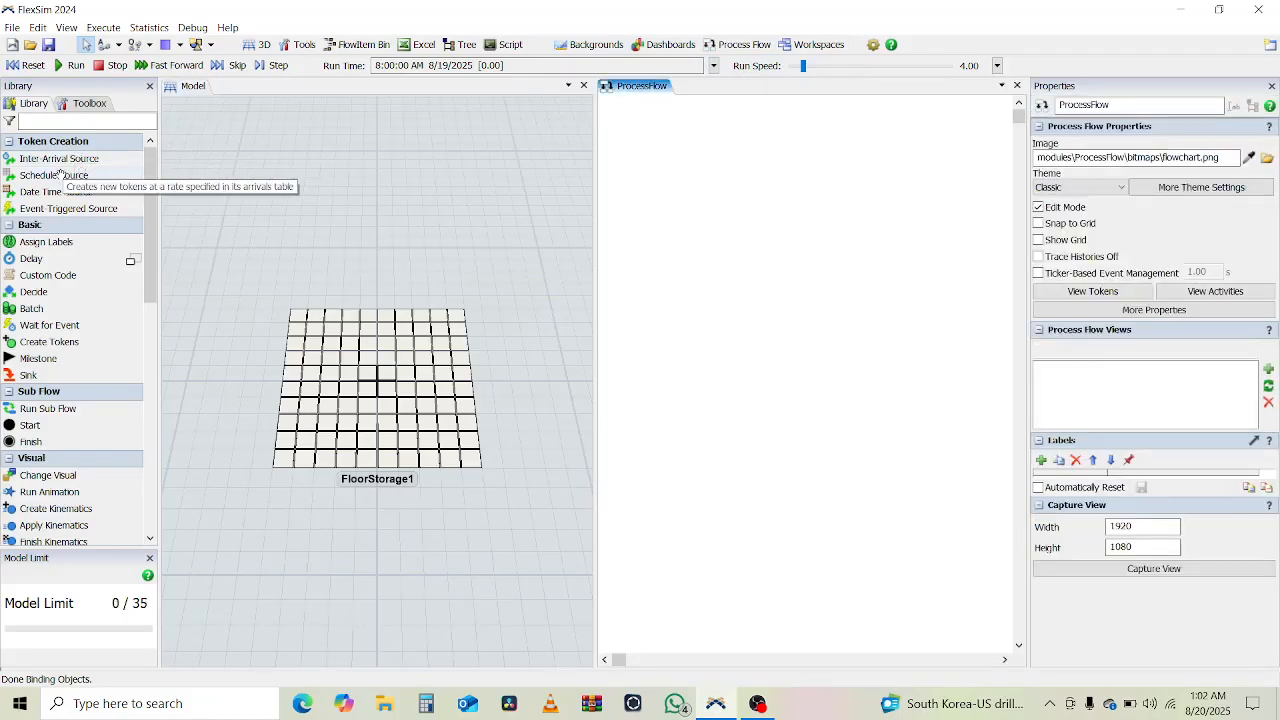
left_click(63, 177)
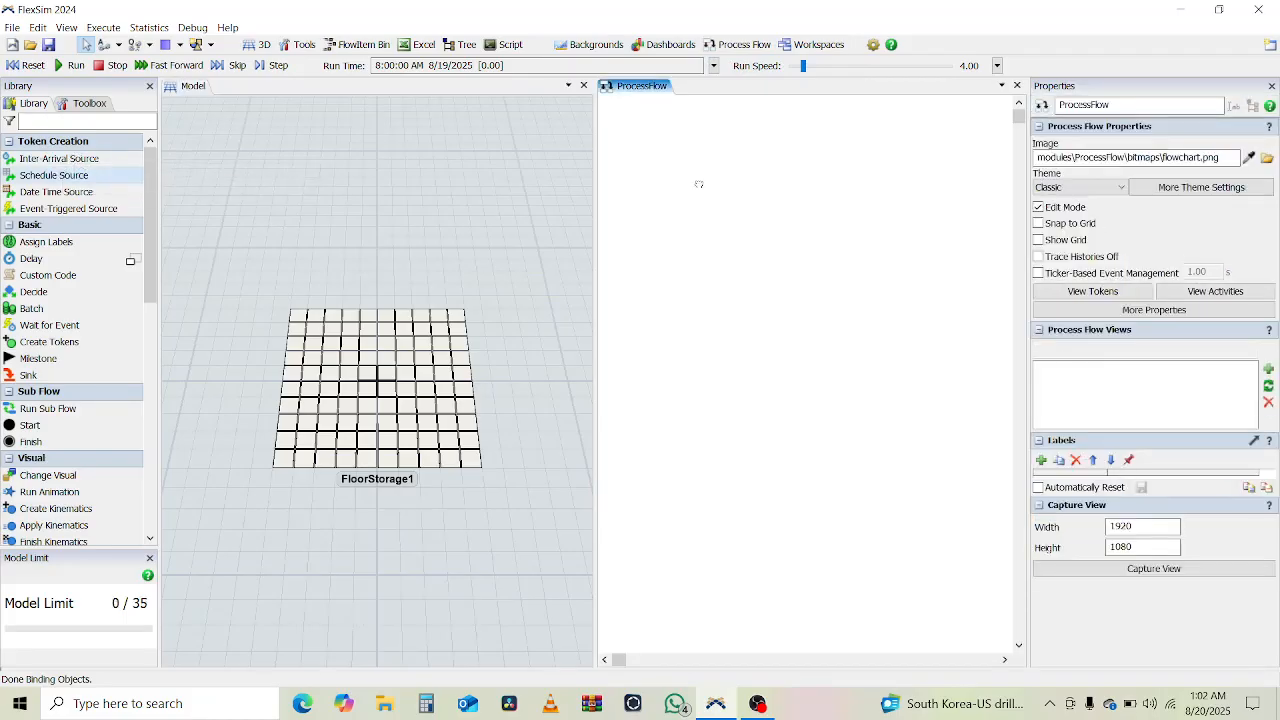
left_click(652, 137)
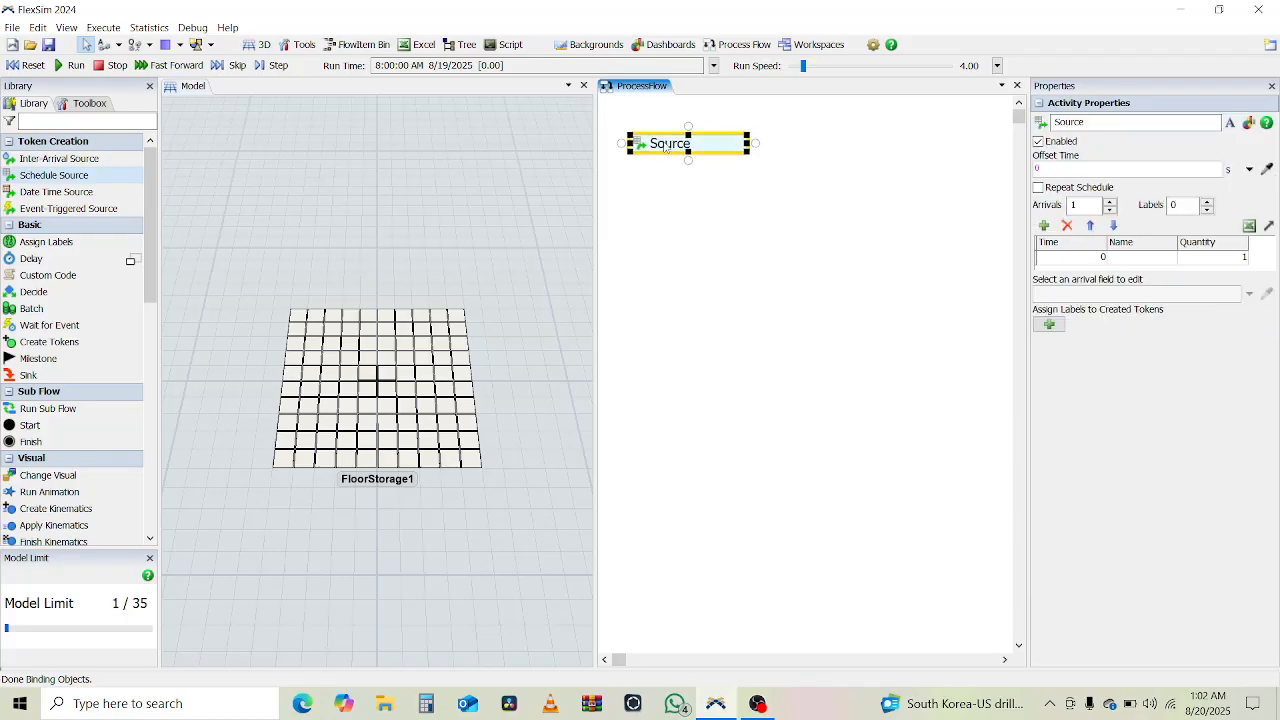
left_click_drag(664, 147, 656, 137)
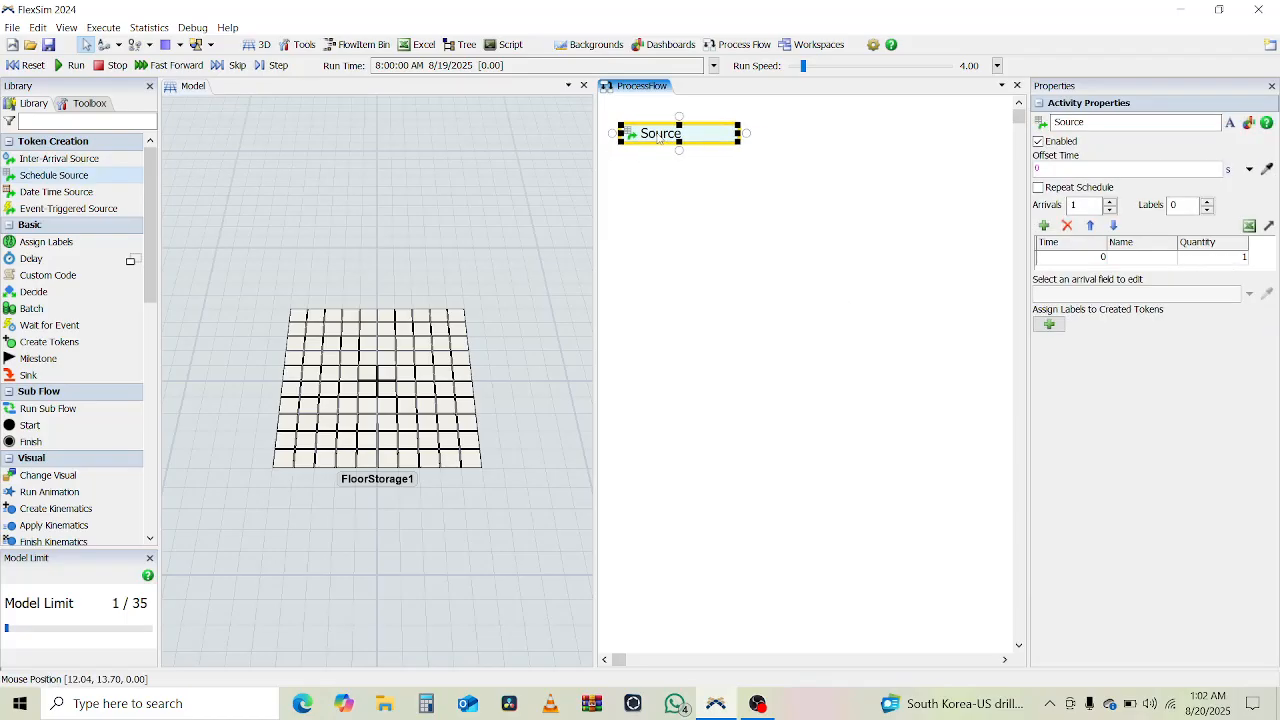
left_click_drag(657, 138, 665, 140)
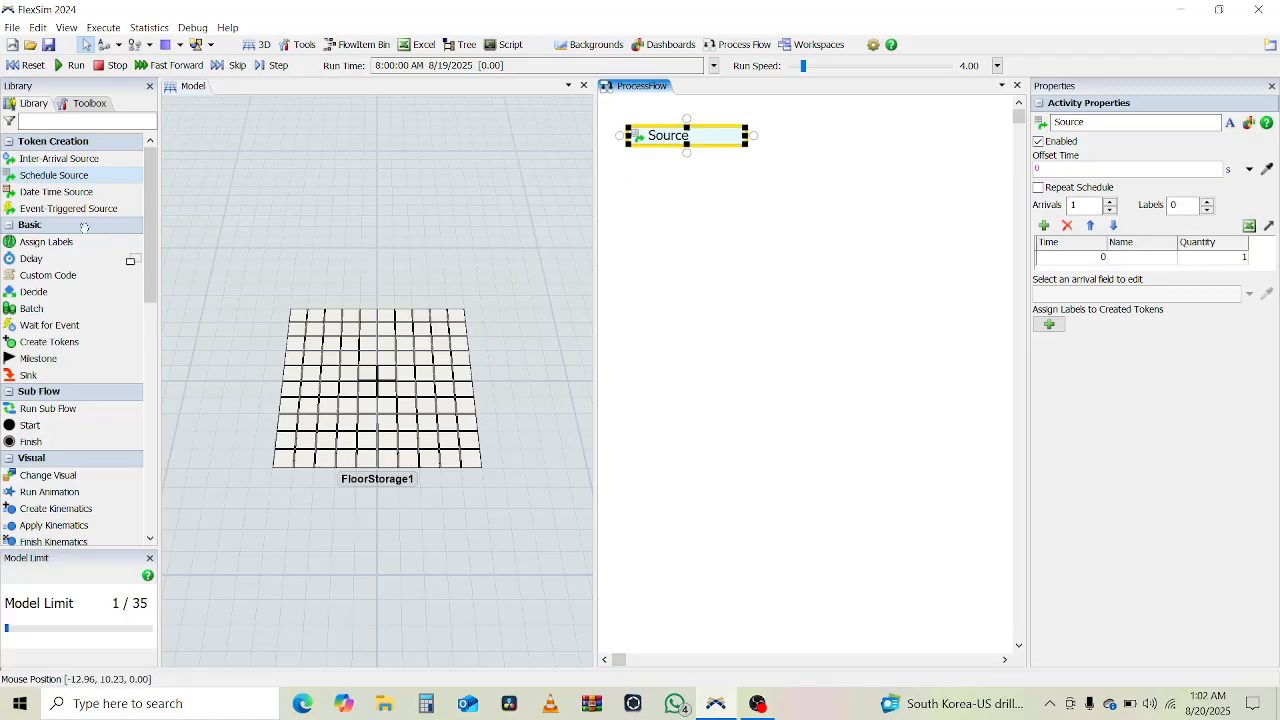
- Add a Create Object activity directly beneath the schedule source, snapped to it as one block
type("creat")
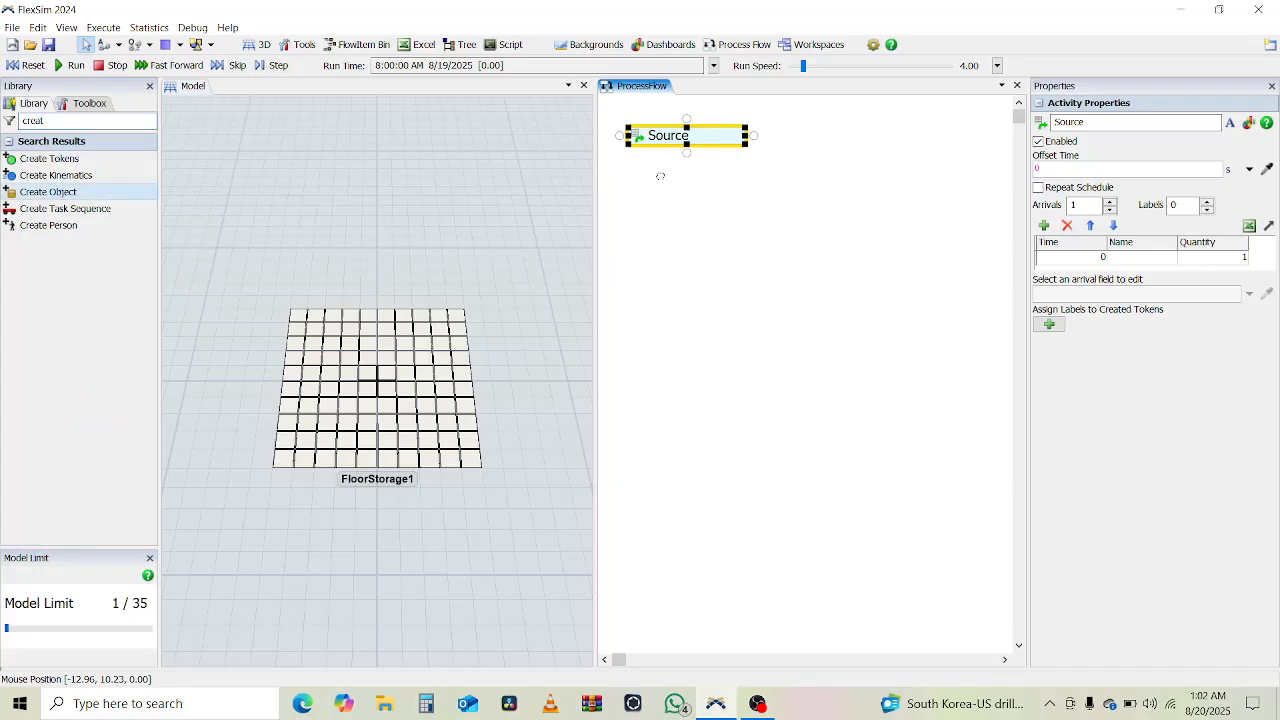
left_click(662, 190)
left_click_drag(725, 204, 687, 170)
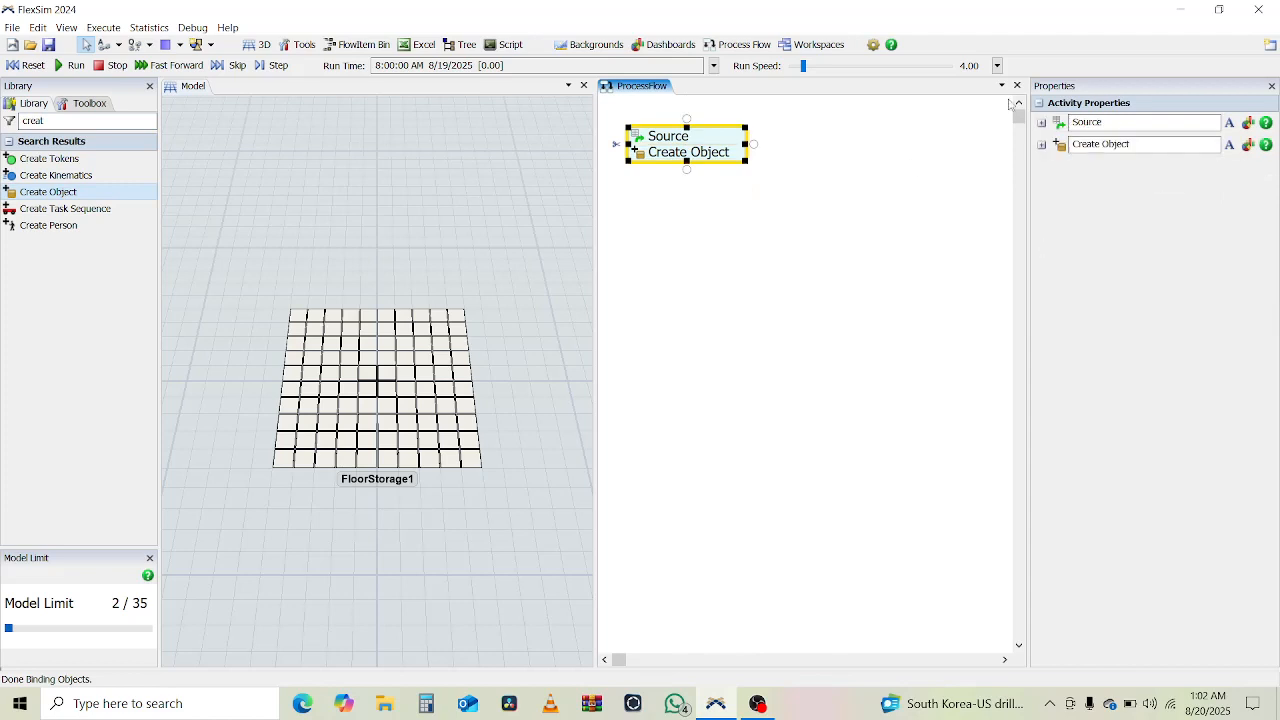
- Set the Create Object activity's quantity to 100
double_click(642, 160)
left_click(671, 234)
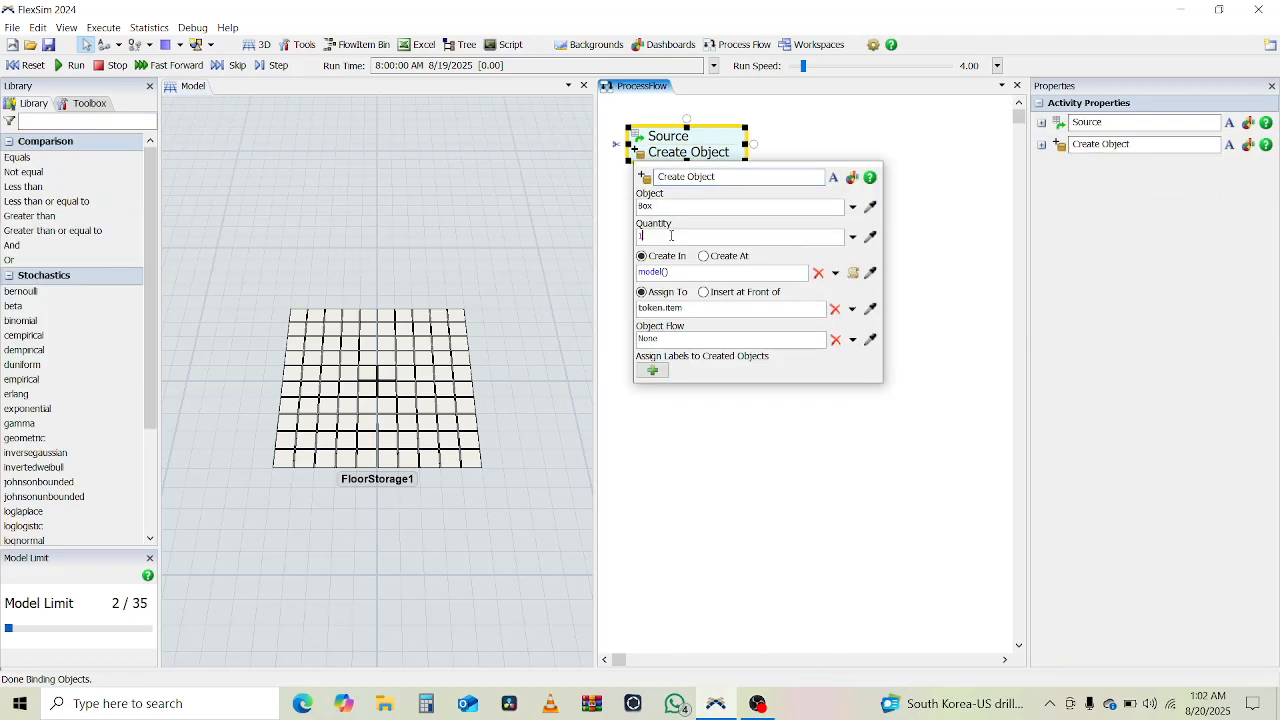
type("00")
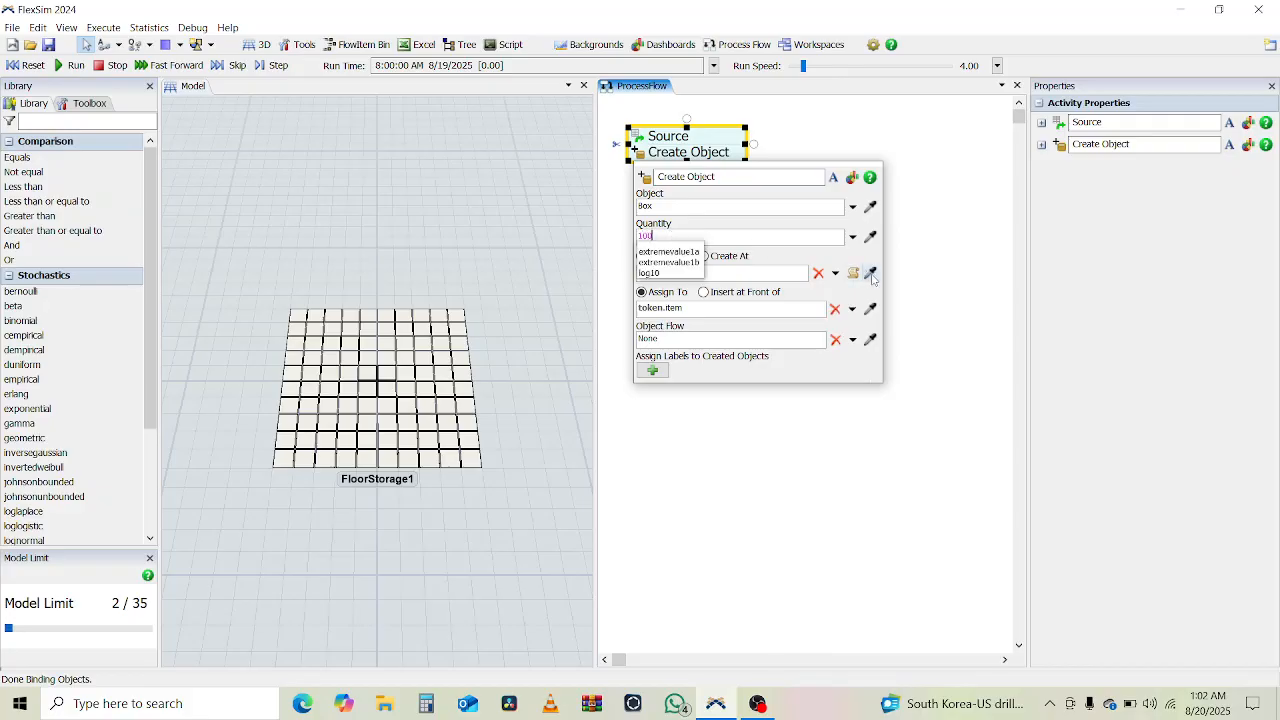
left_click(751, 273)
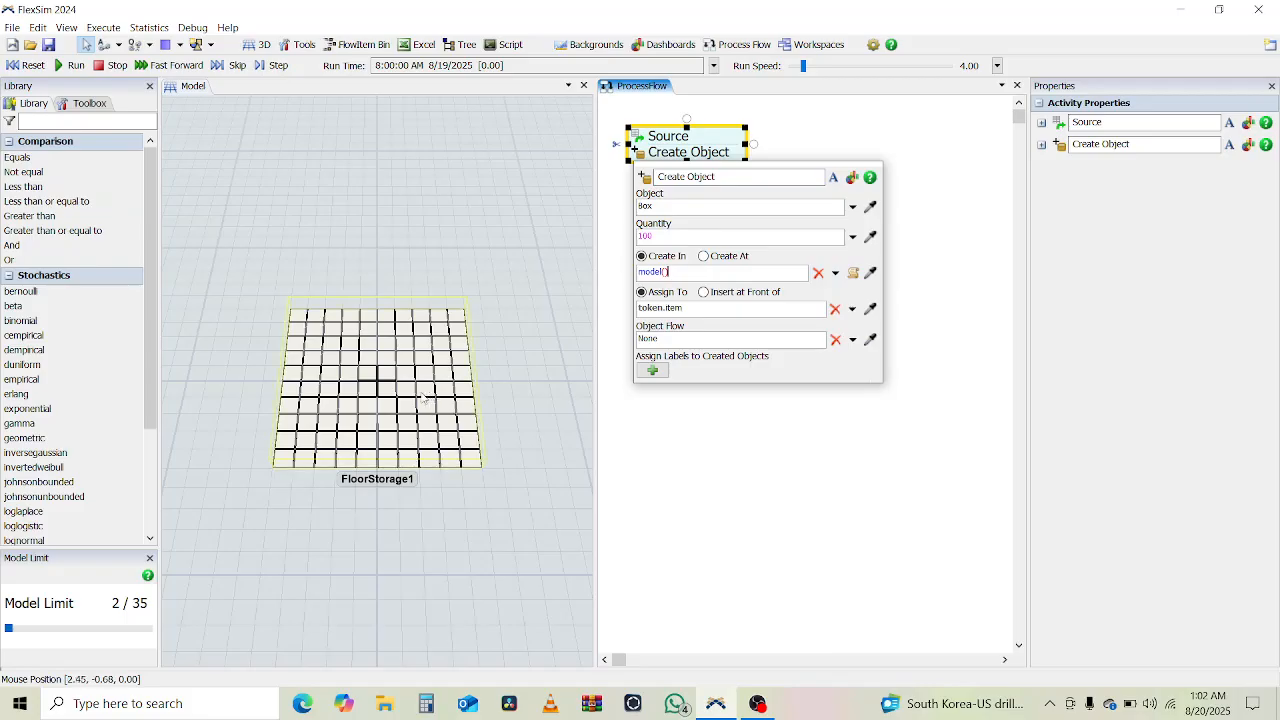
- Add a Queue to the 3D model in front of the floor storage
left_click(87, 127)
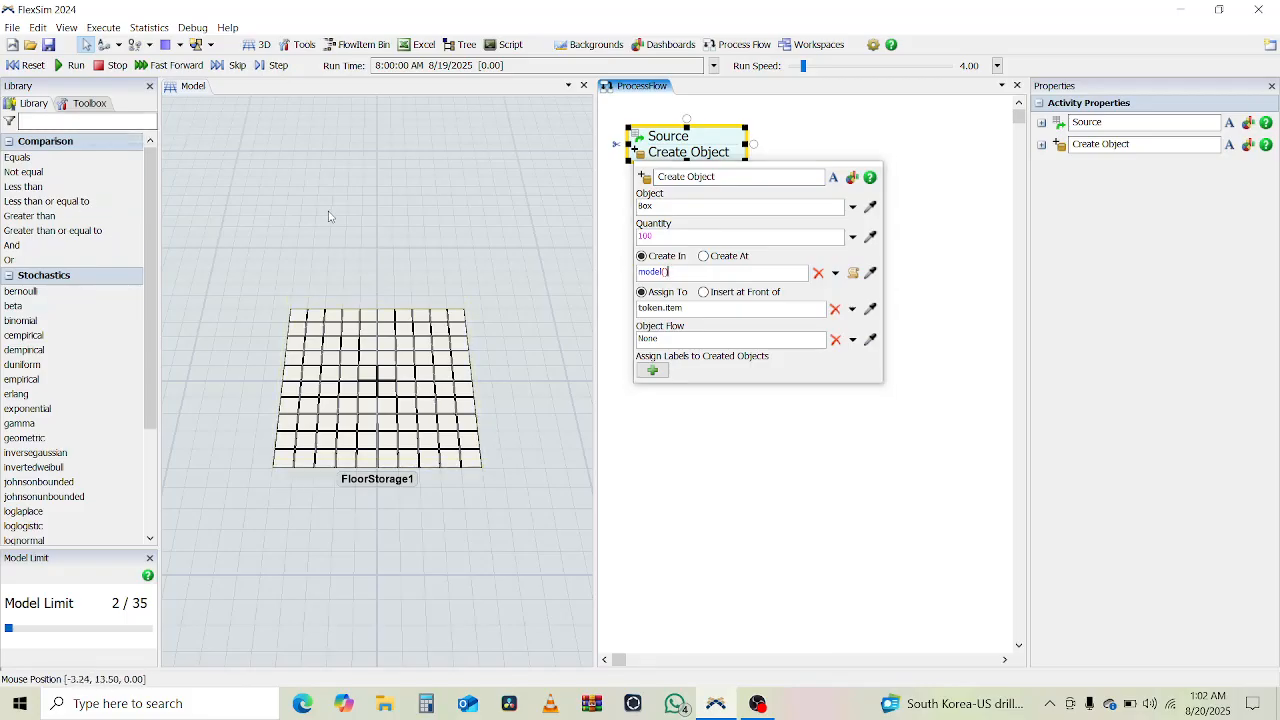
type("Sour")
right_click(65, 128)
left_click(51, 122)
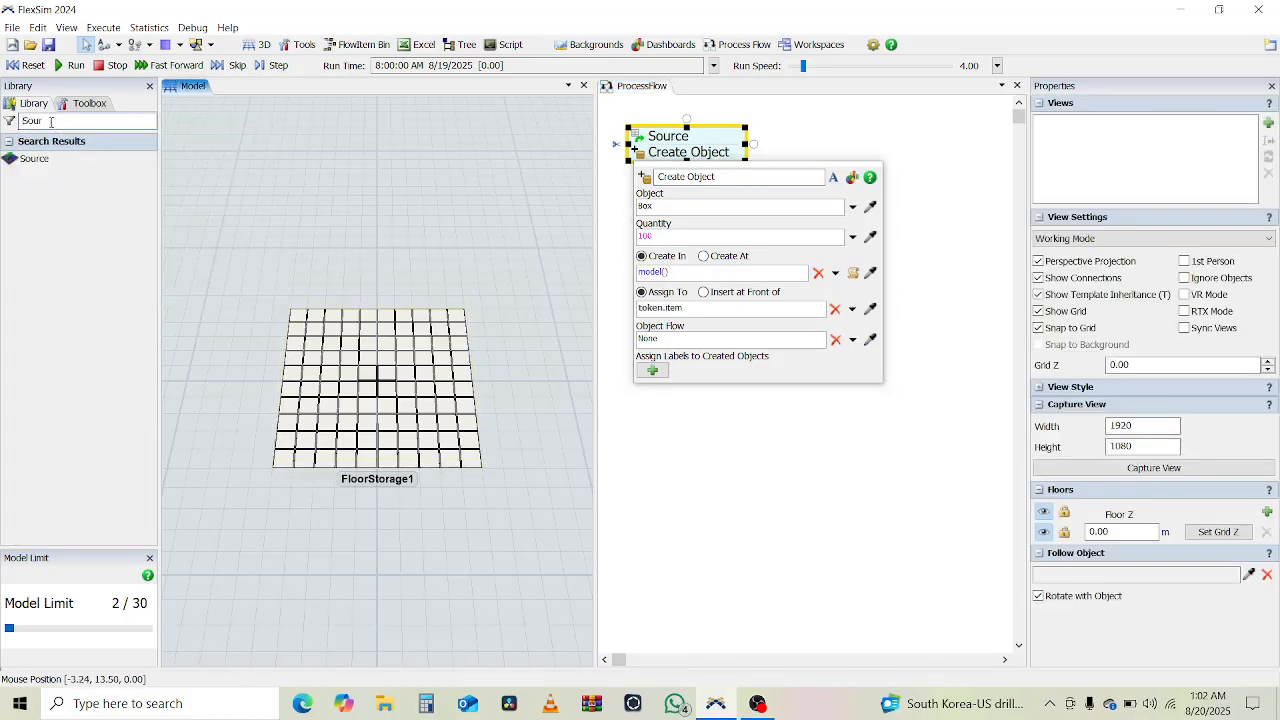
double_click(51, 122)
type("queu")
left_click_drag(25, 158, 287, 540)
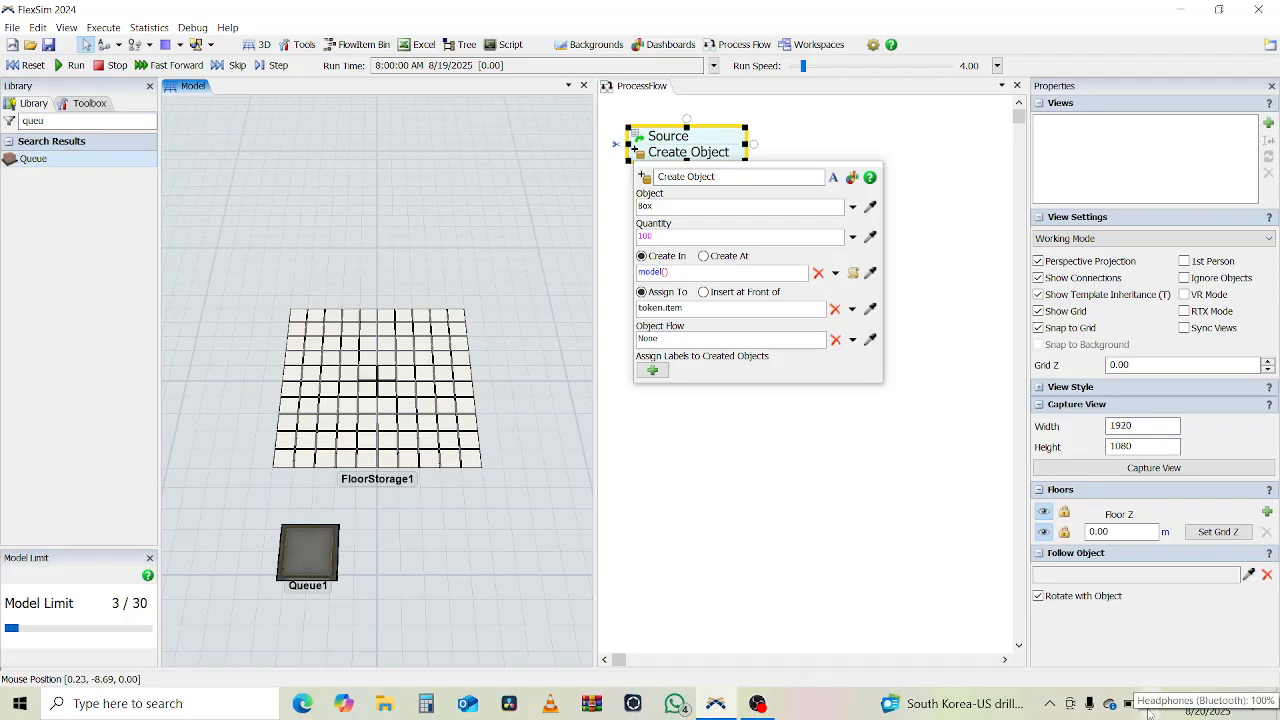
- Set the Create Object activity to create its boxes in Queue1
left_click(697, 278)
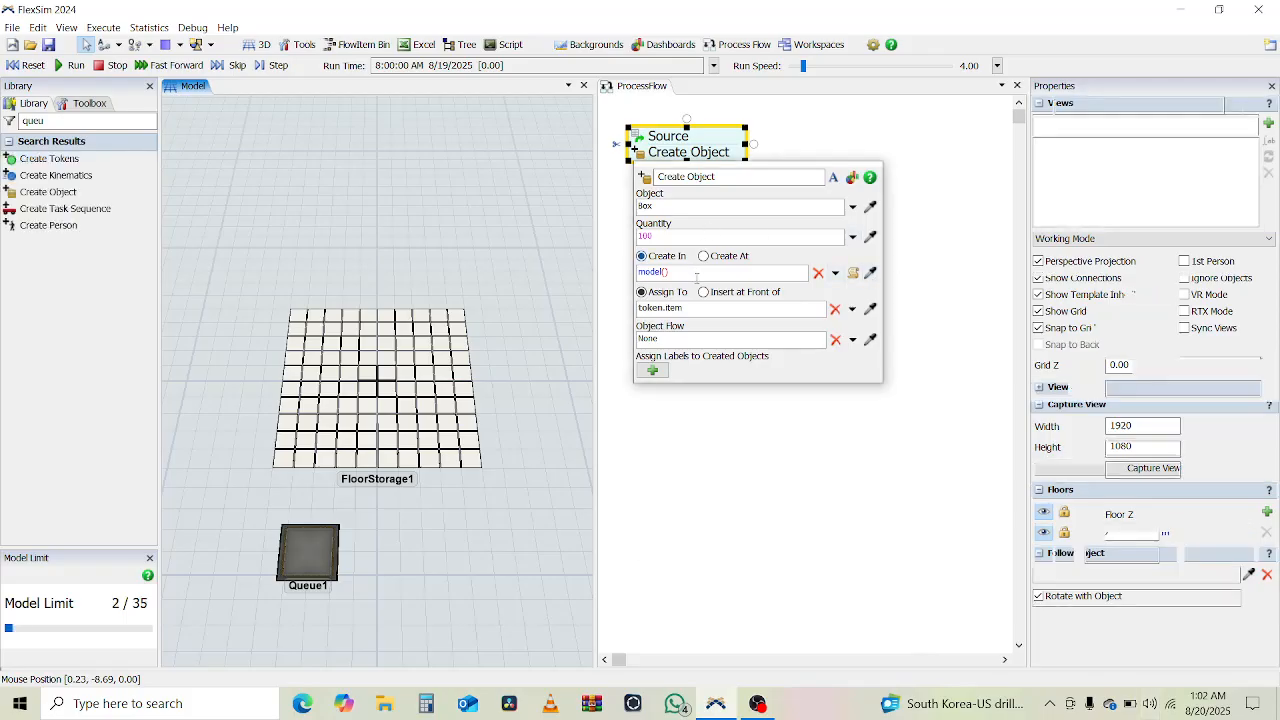
left_click(870, 274)
left_click(323, 563)
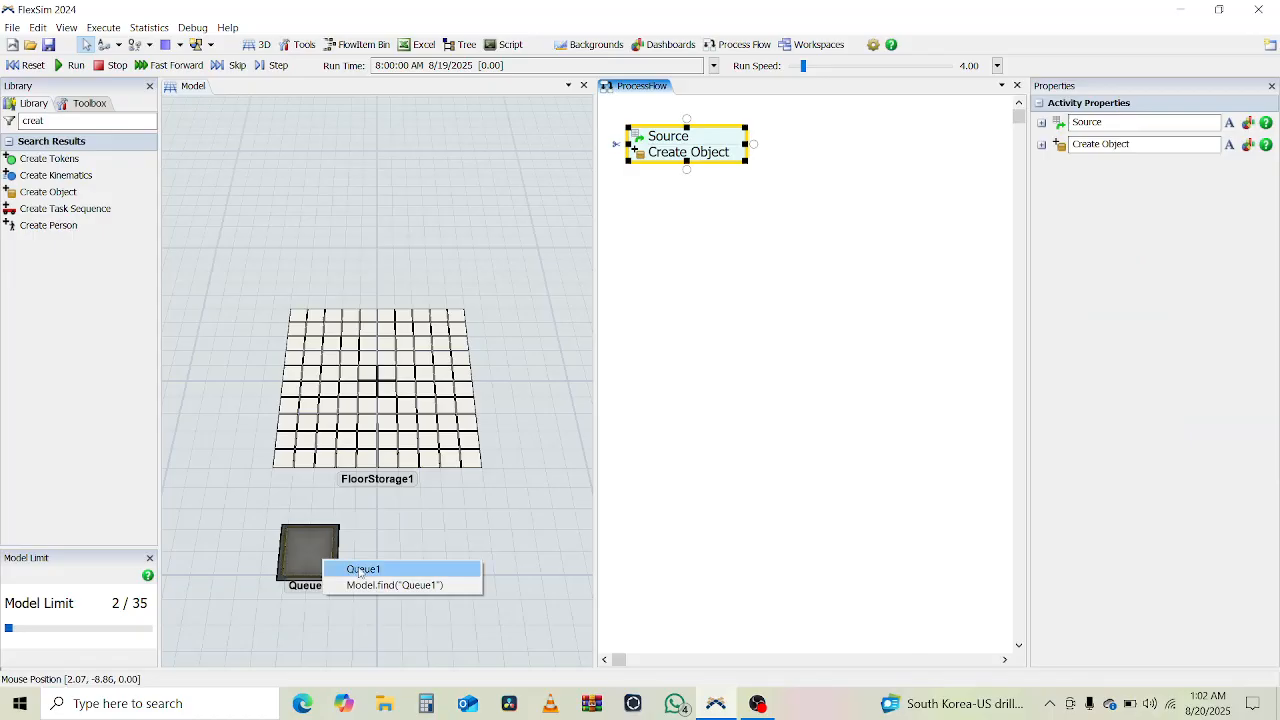
left_click(362, 569)
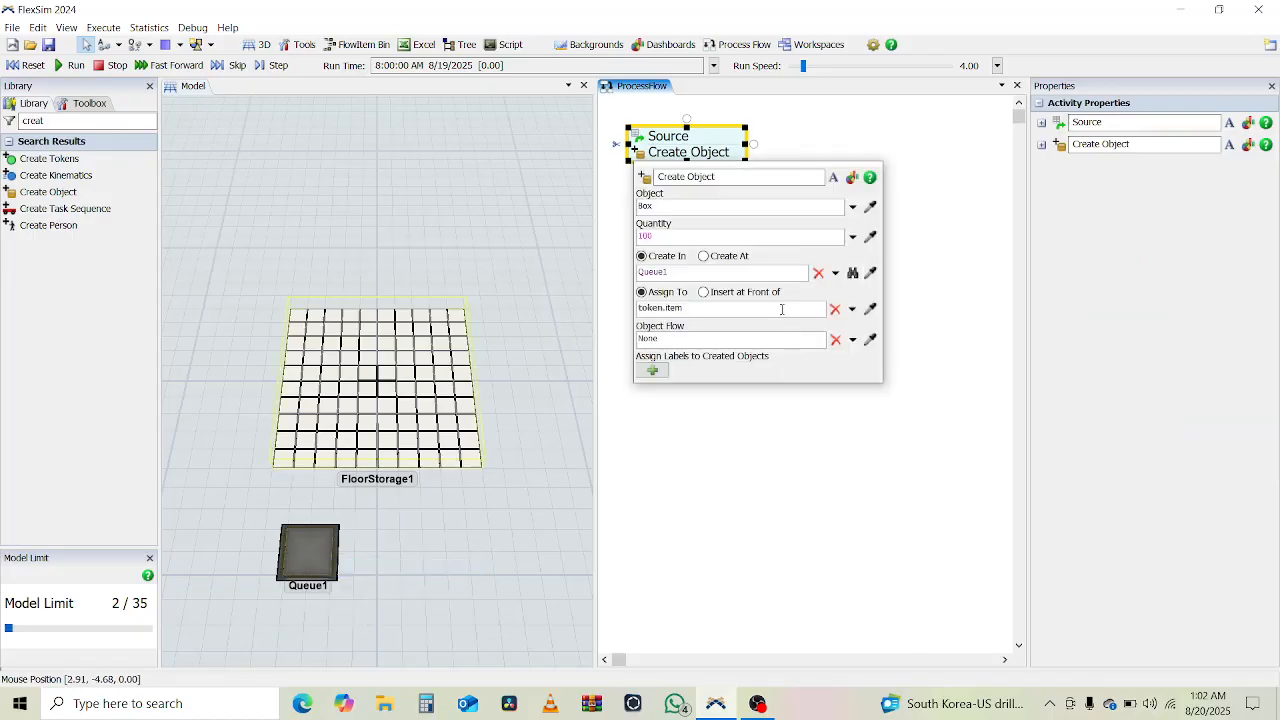
left_click(758, 432)
- Run the model to generate the boxes and view the stack in the queue from a lower angle
left_click_drag(757, 431, 663, 194)
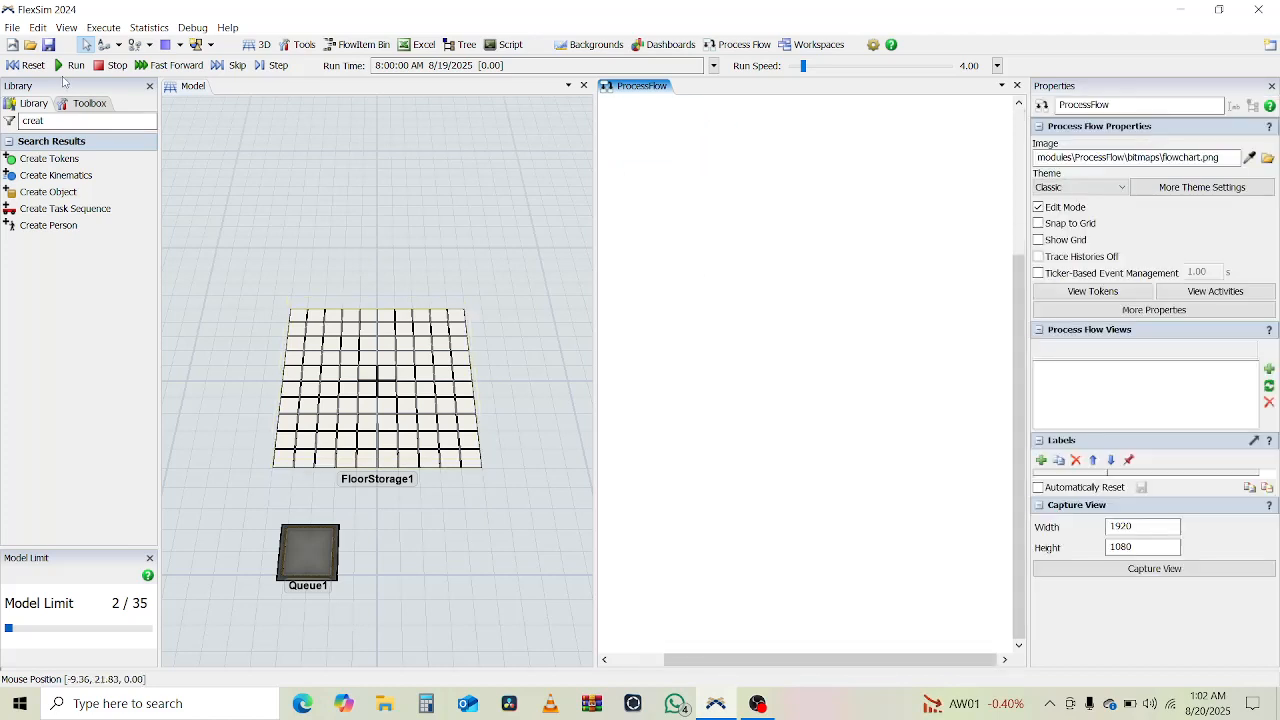
left_click(70, 65)
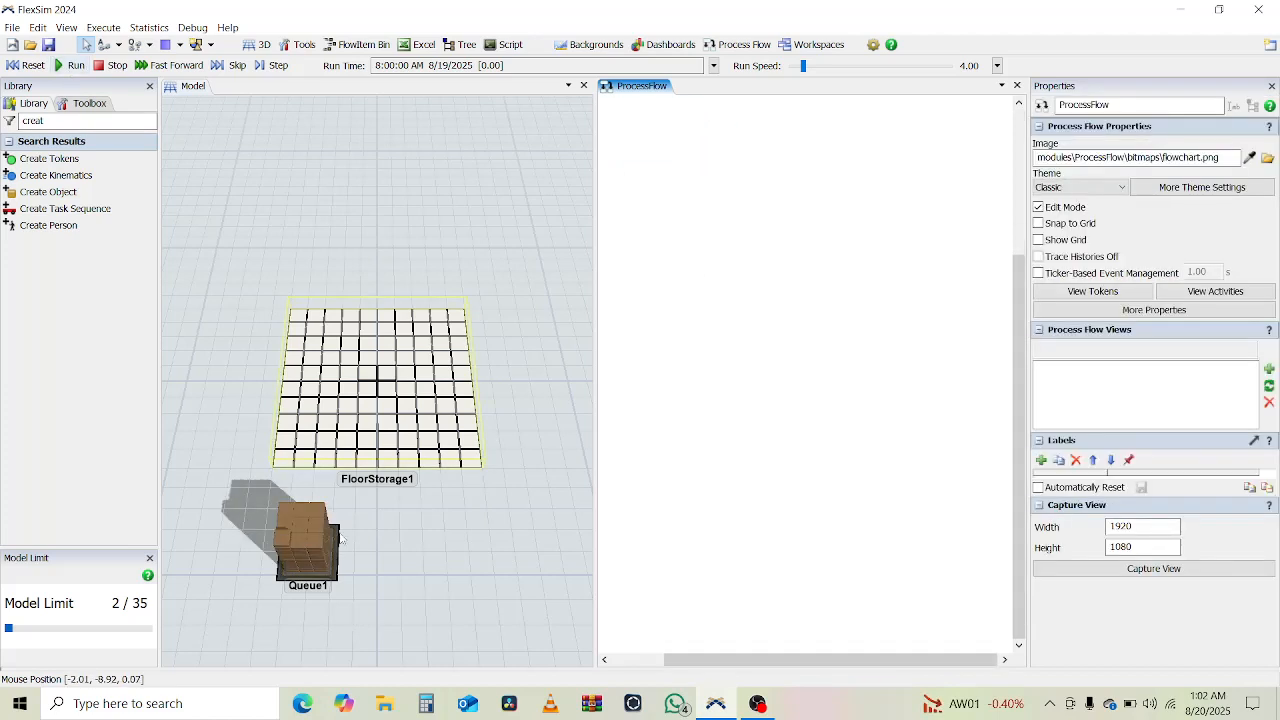
left_click(385, 608)
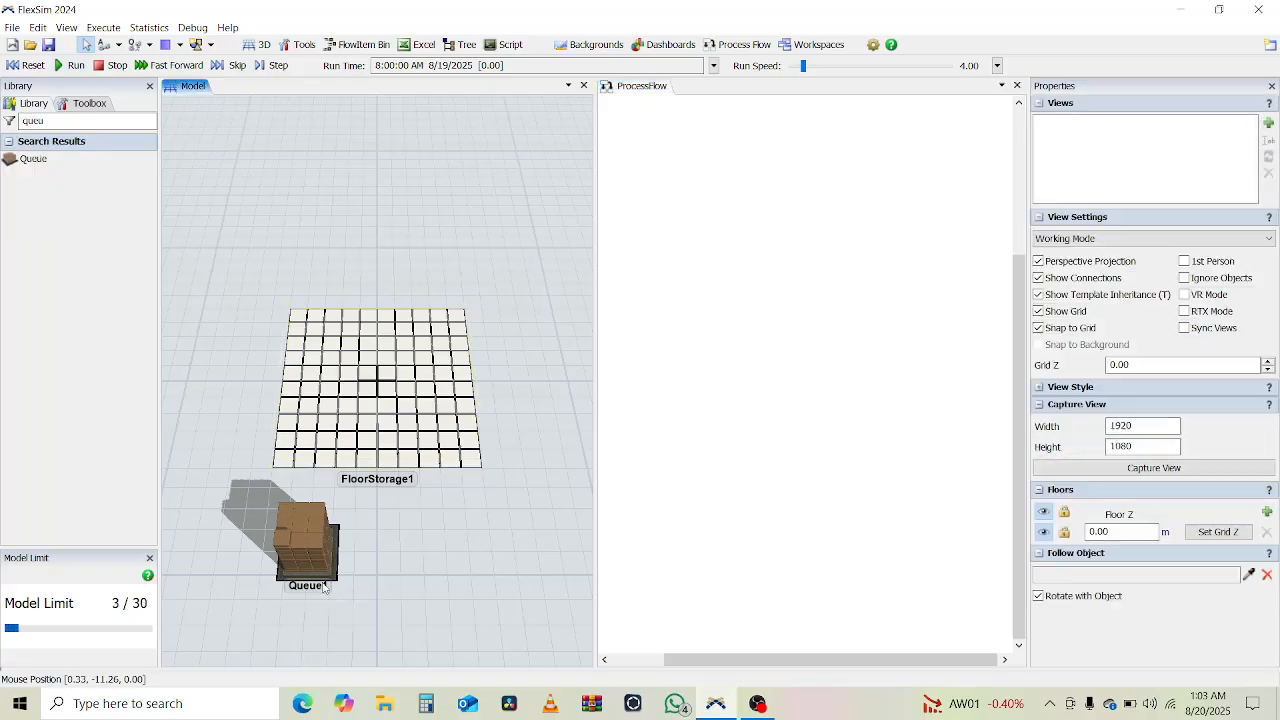
right_click_drag(323, 587, 381, 586)
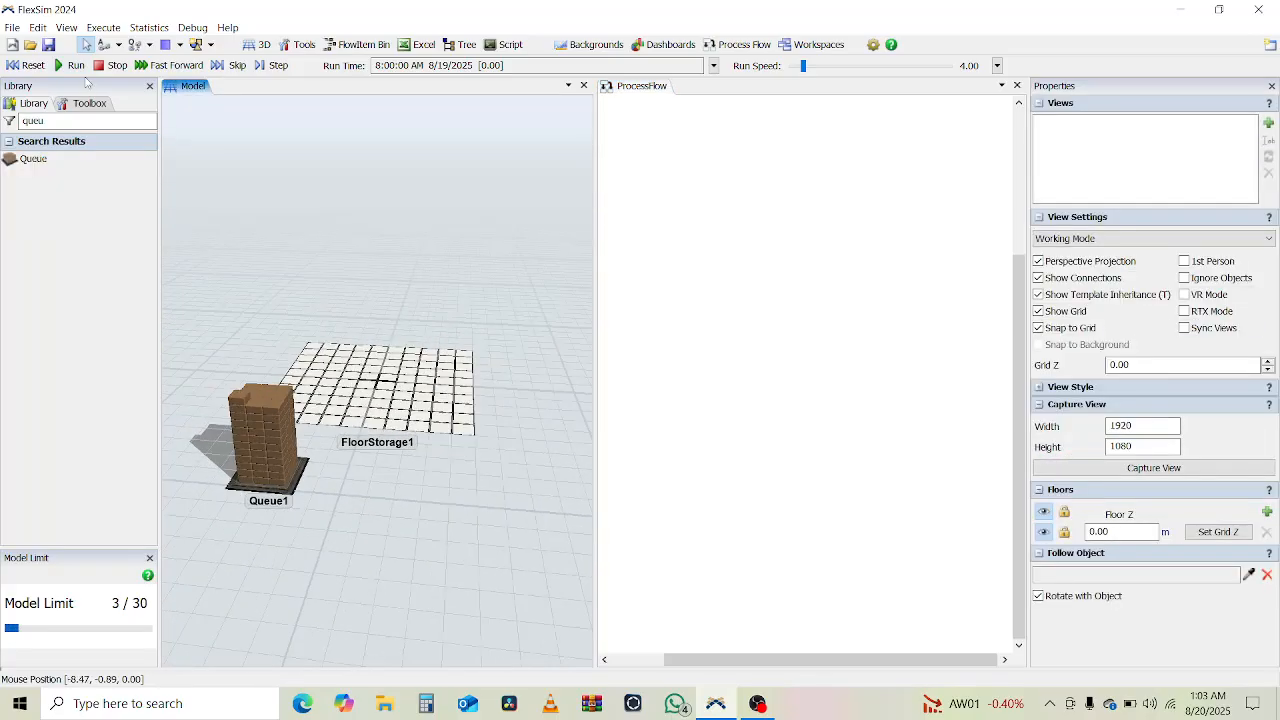
- Reset the model and add a Find Slot activity beneath Create Object in the process flow
left_click(29, 66)
left_click(755, 354)
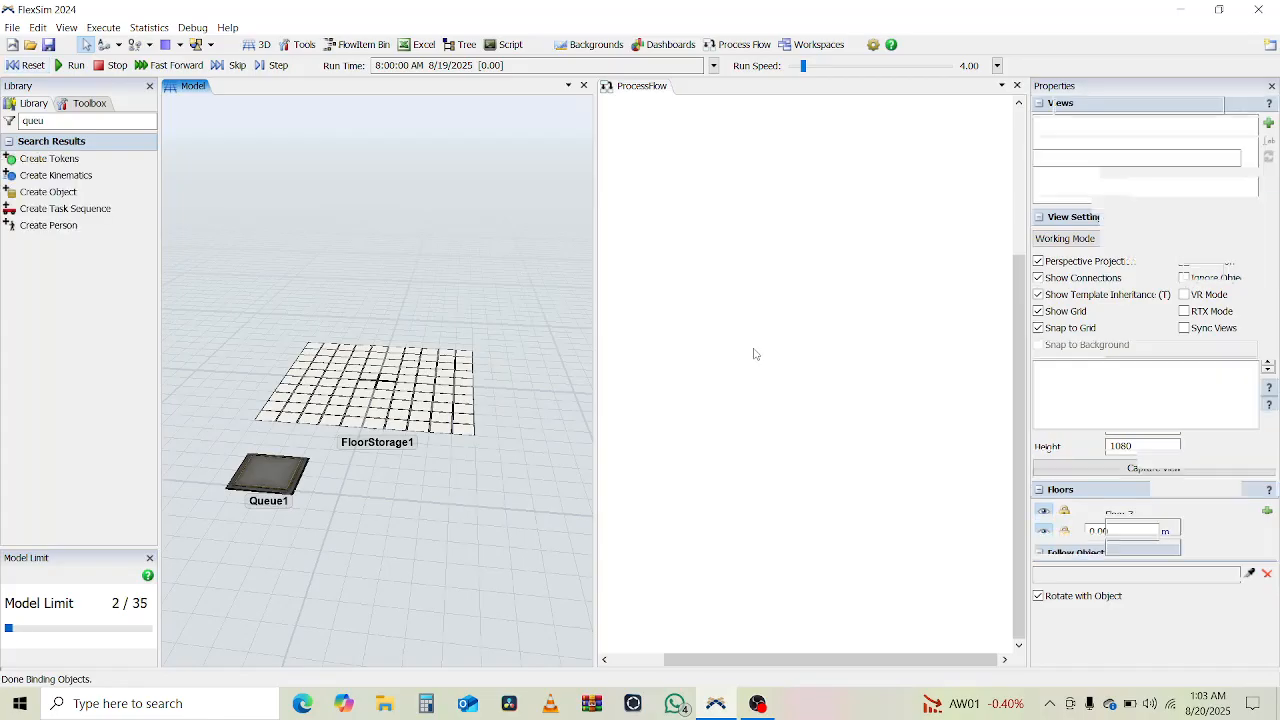
scroll(755, 354, "down", 5)
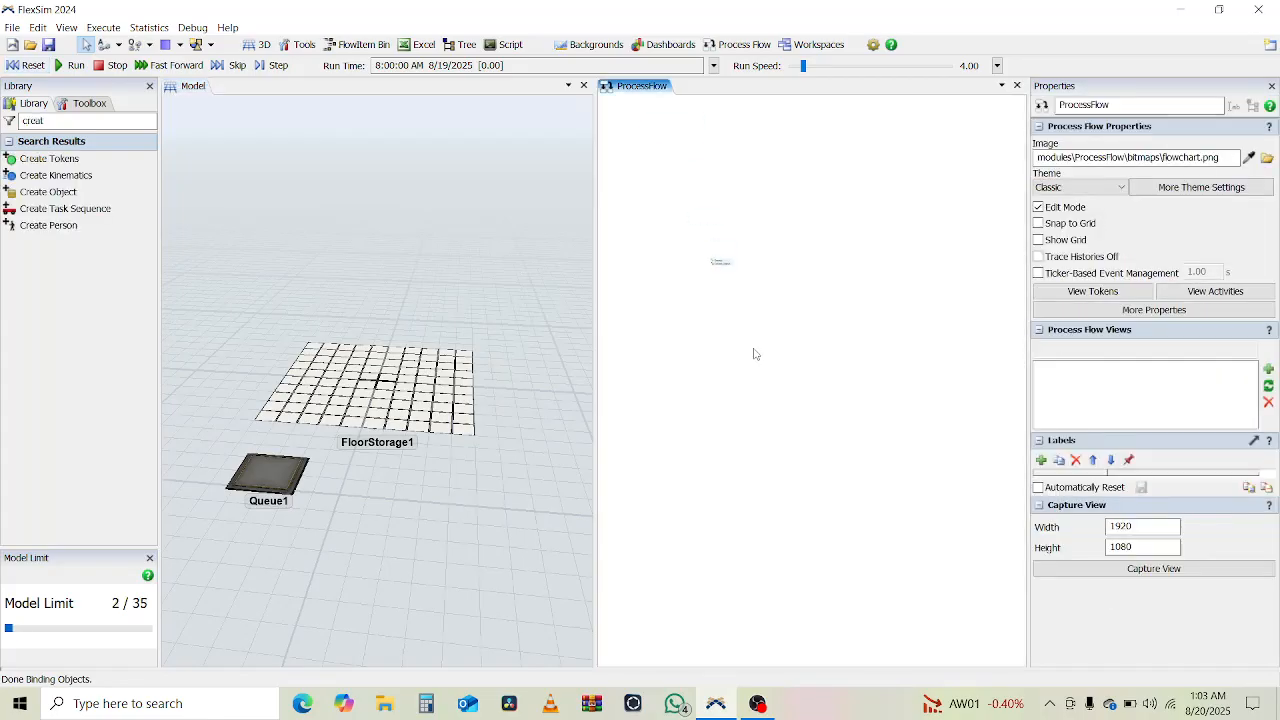
scroll(755, 354, "up", 3)
scroll(680, 183, "up", 3)
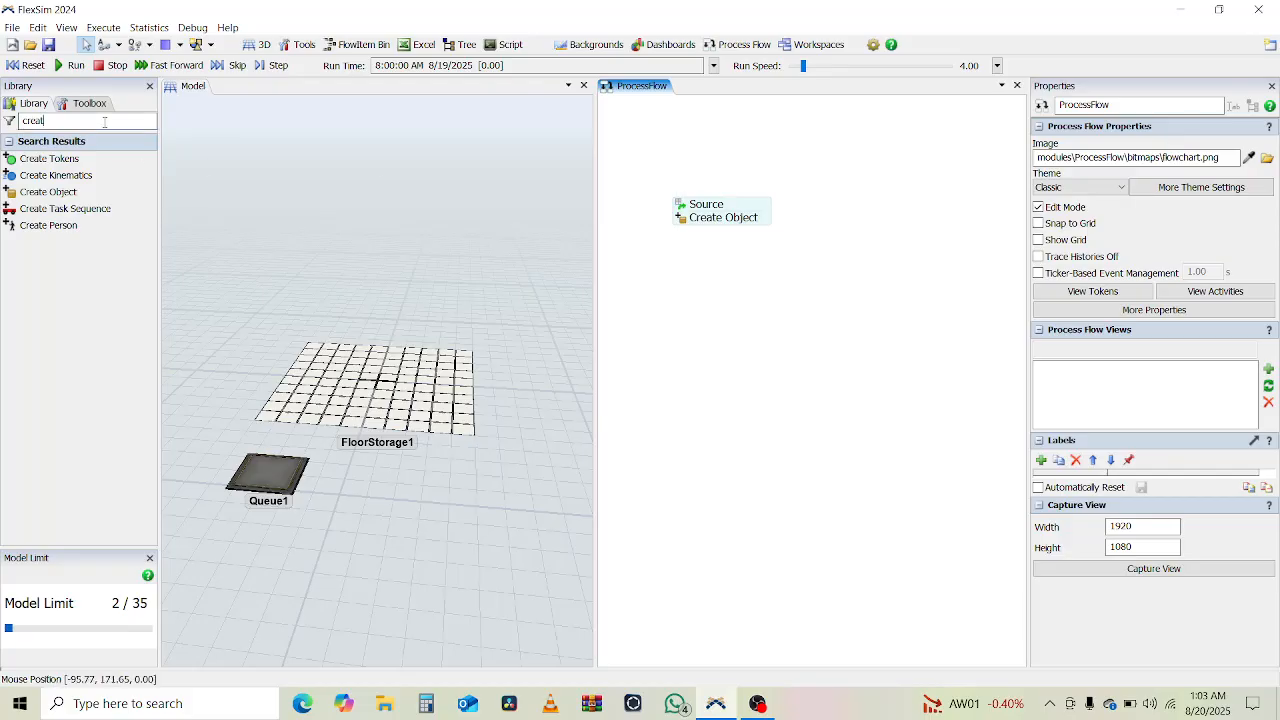
double_click(104, 121)
type("Find")
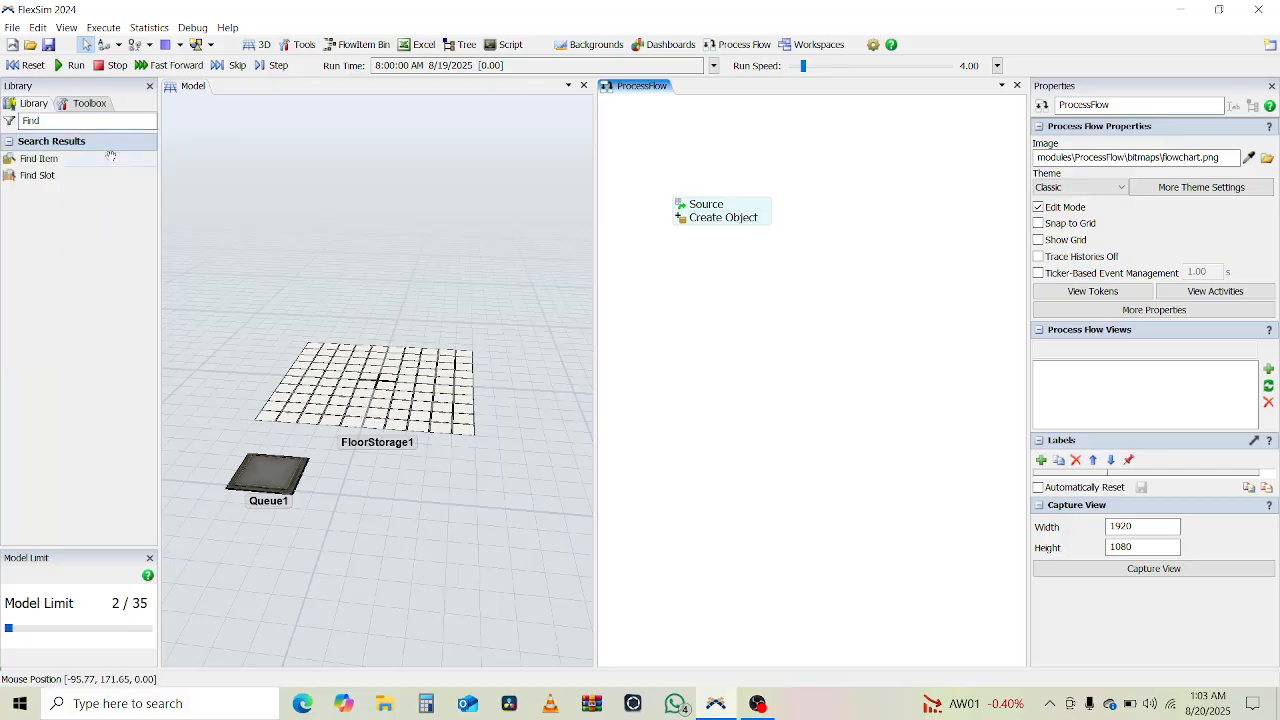
left_click_drag(60, 176, 715, 238)
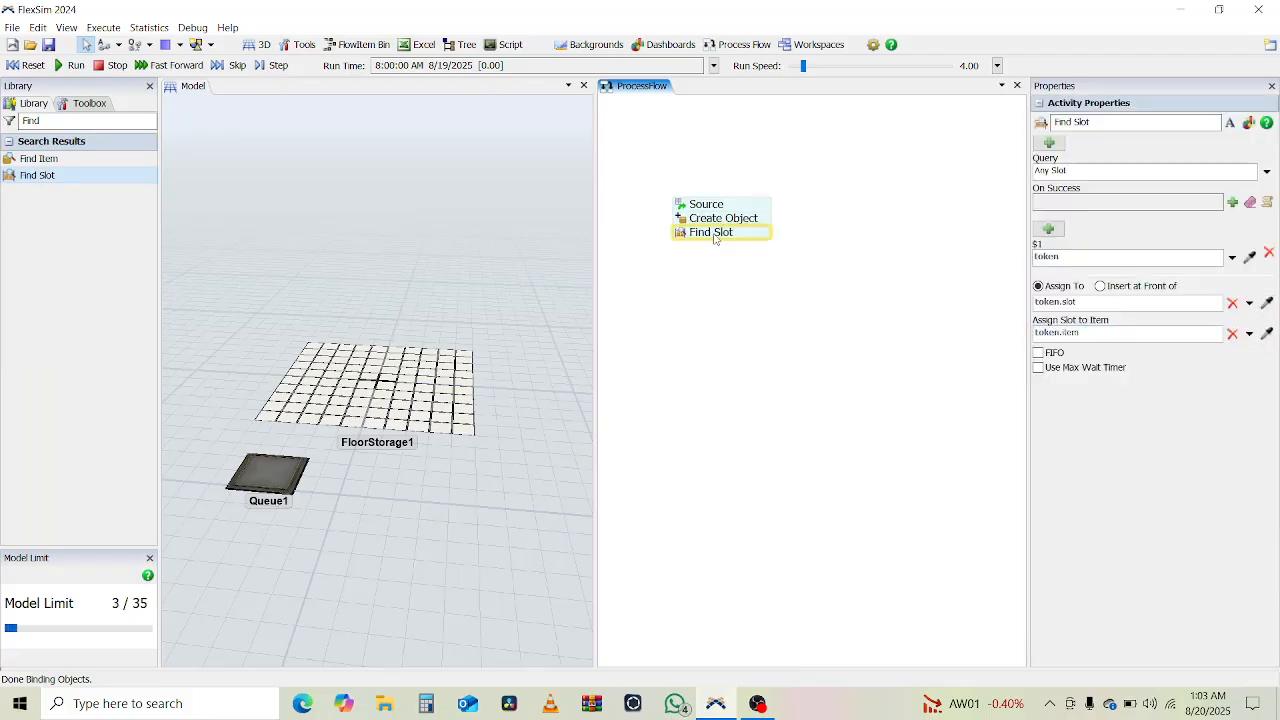
- Set the Find Slot activity's query to the Slot with Space filter, WHERE slot.hasSpace($1.item)
double_click(713, 235)
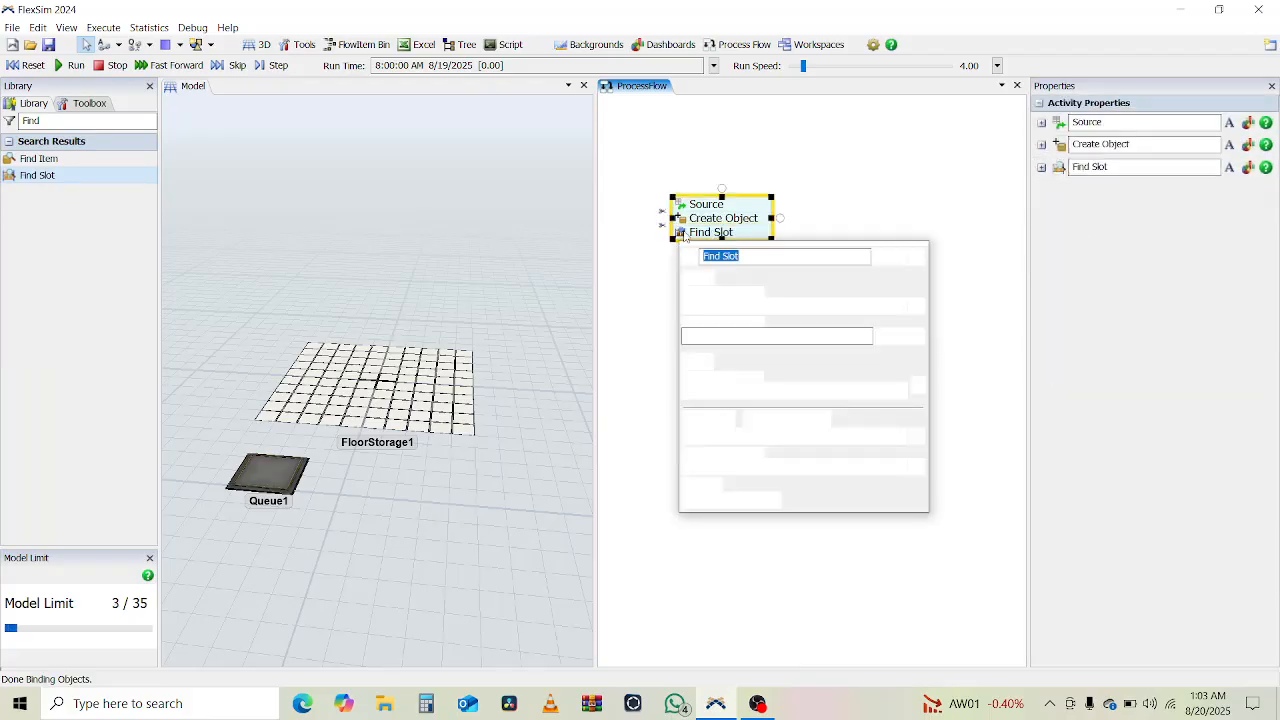
left_click(916, 305)
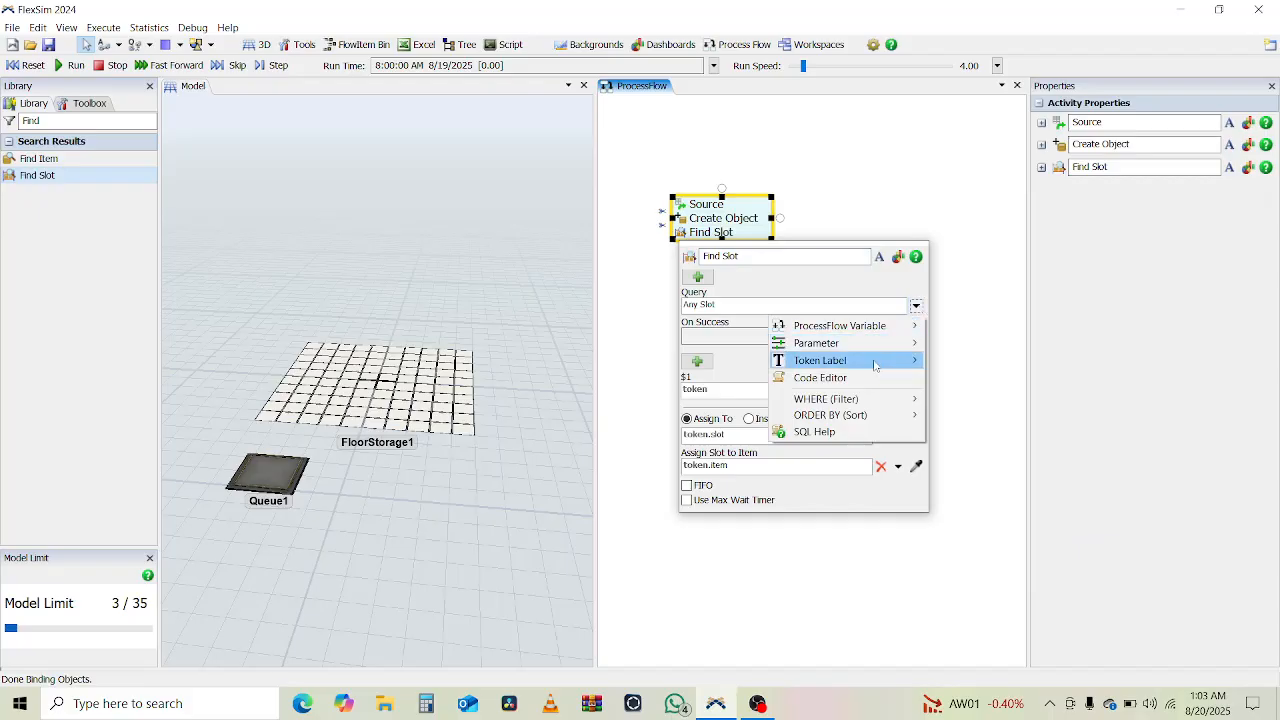
mouse_move(858, 400)
left_click(995, 465)
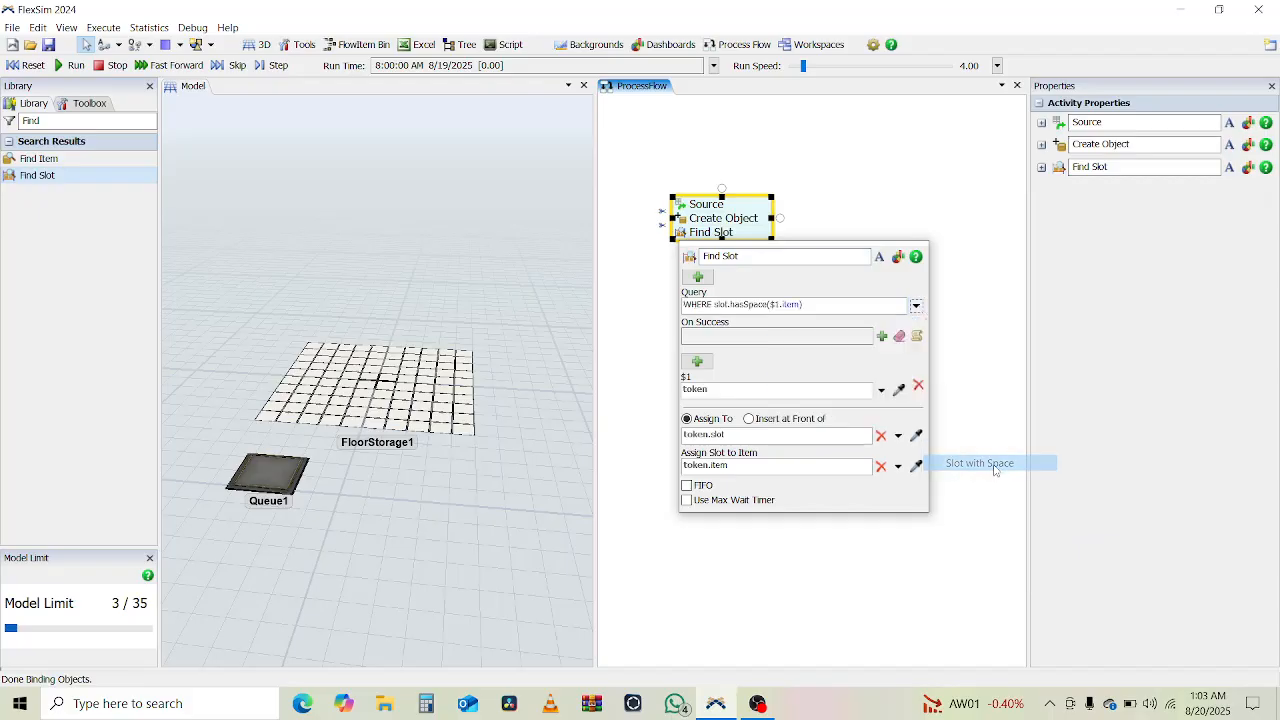
left_click(960, 370)
left_click(608, 297)
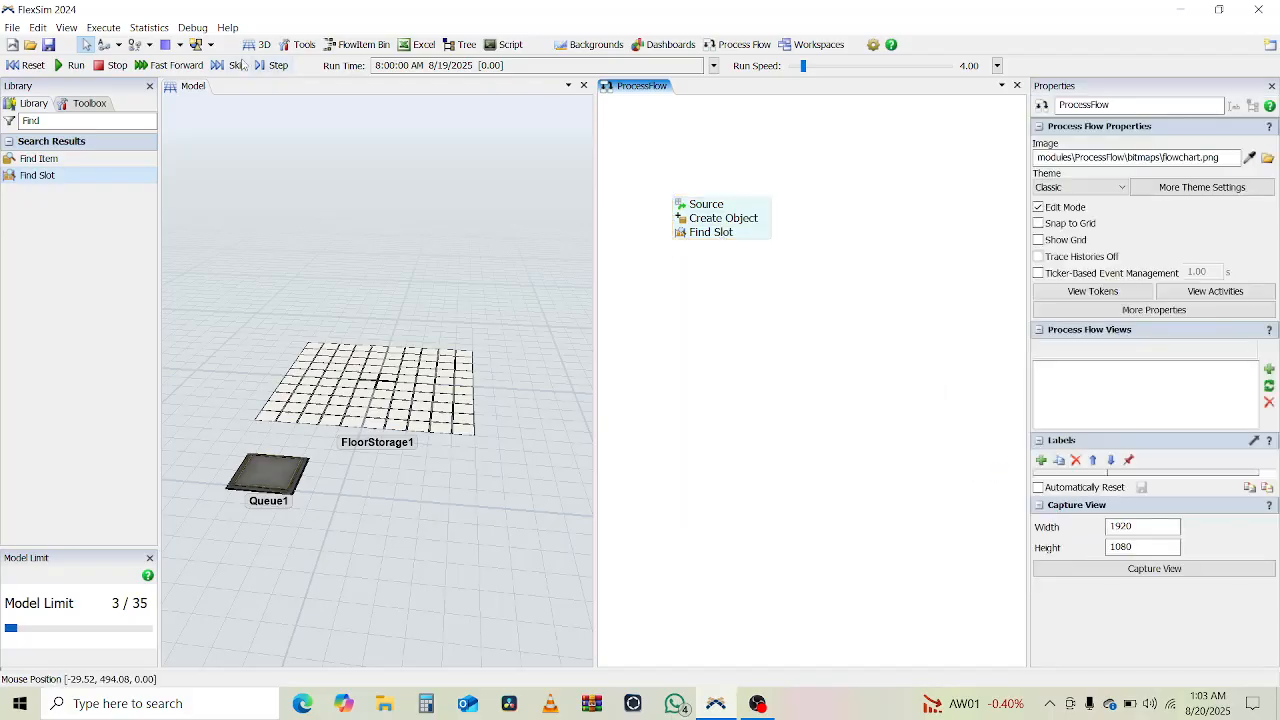
- Run the model, inspect the labels of the token waiting at Find Slot, and reset the model
left_click(75, 66)
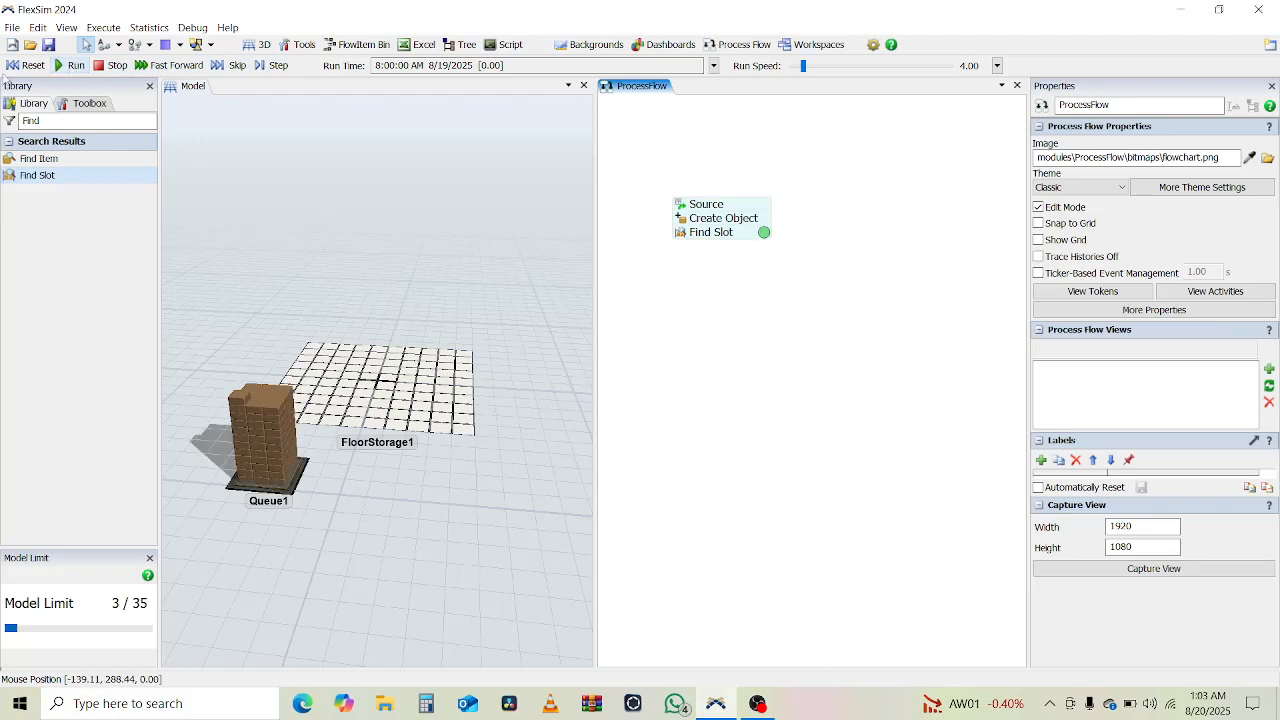
left_click(765, 234)
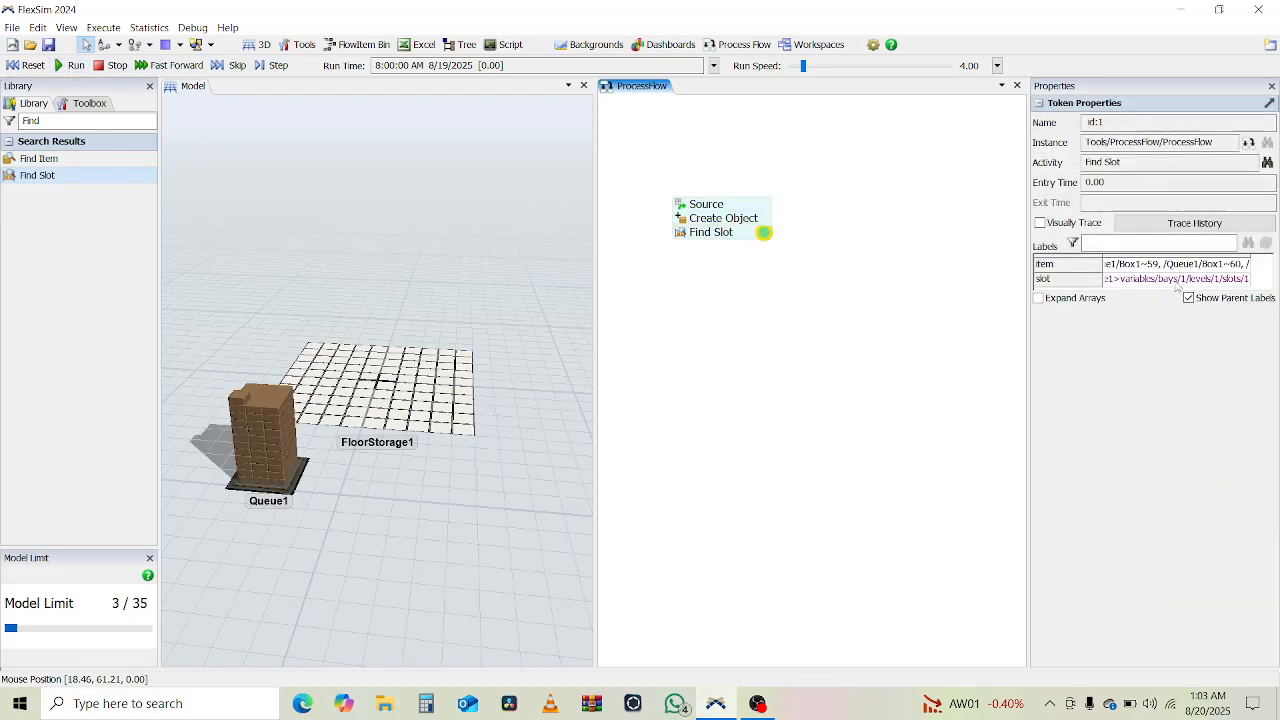
left_click(27, 65)
- Add a Move Object activity beneath Find Slot in the process flow
double_click(46, 122)
type("Move")
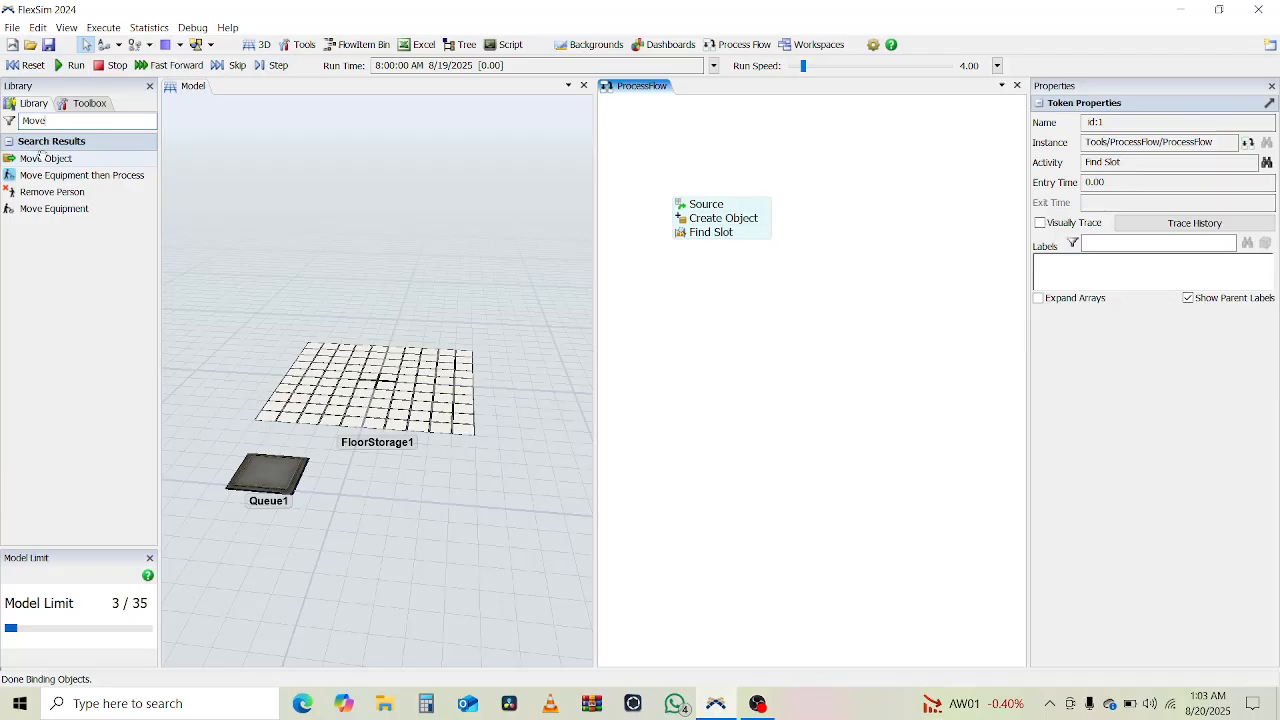
left_click_drag(45, 158, 563, 185)
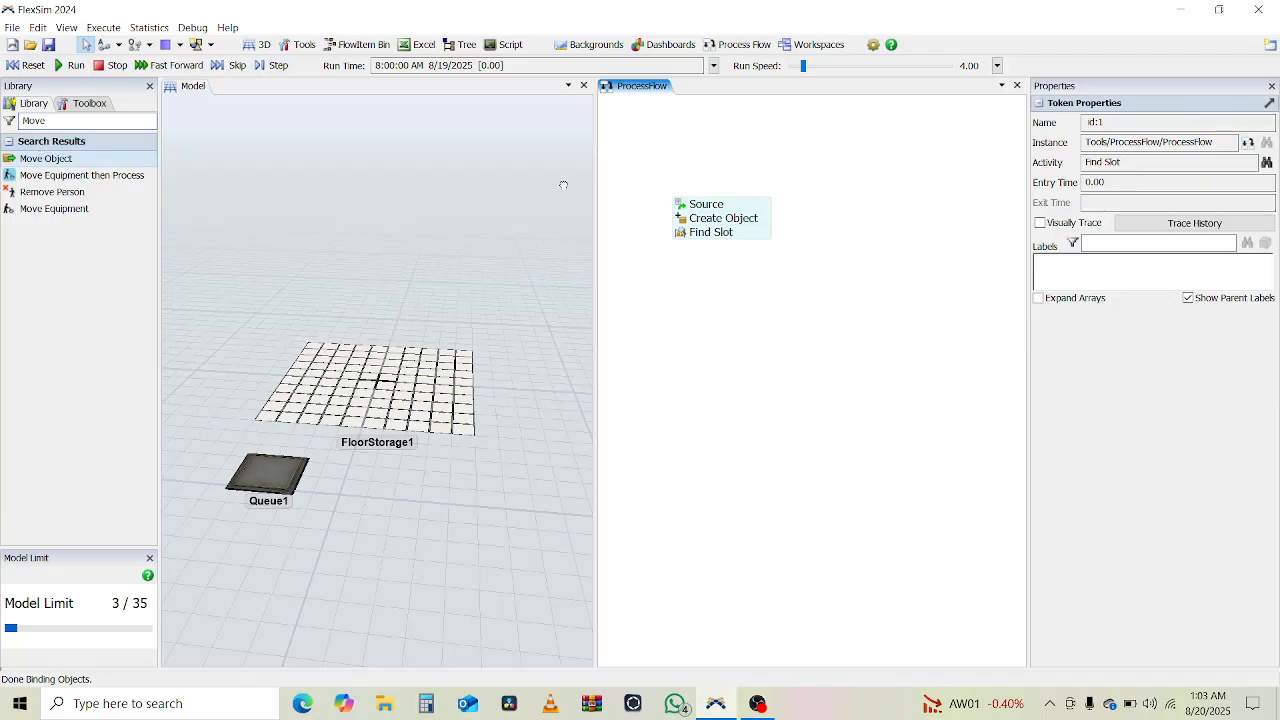
left_click_drag(699, 251, 703, 253)
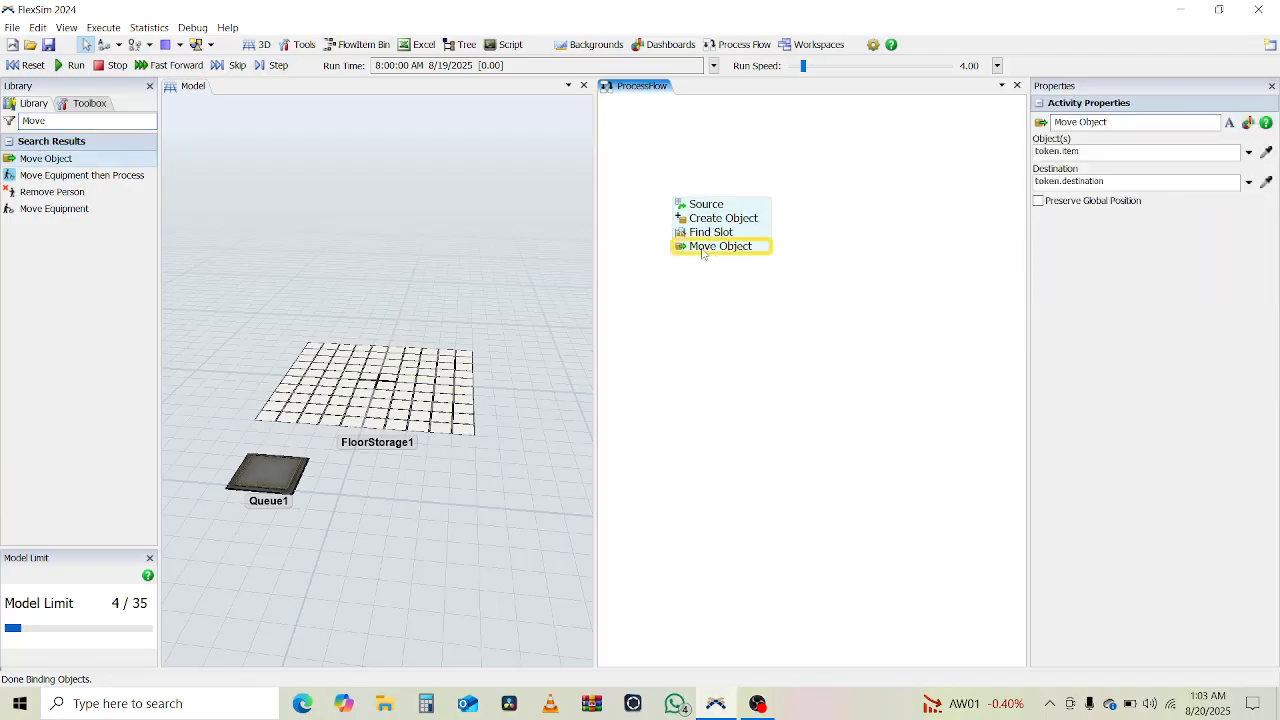
left_click(675, 215)
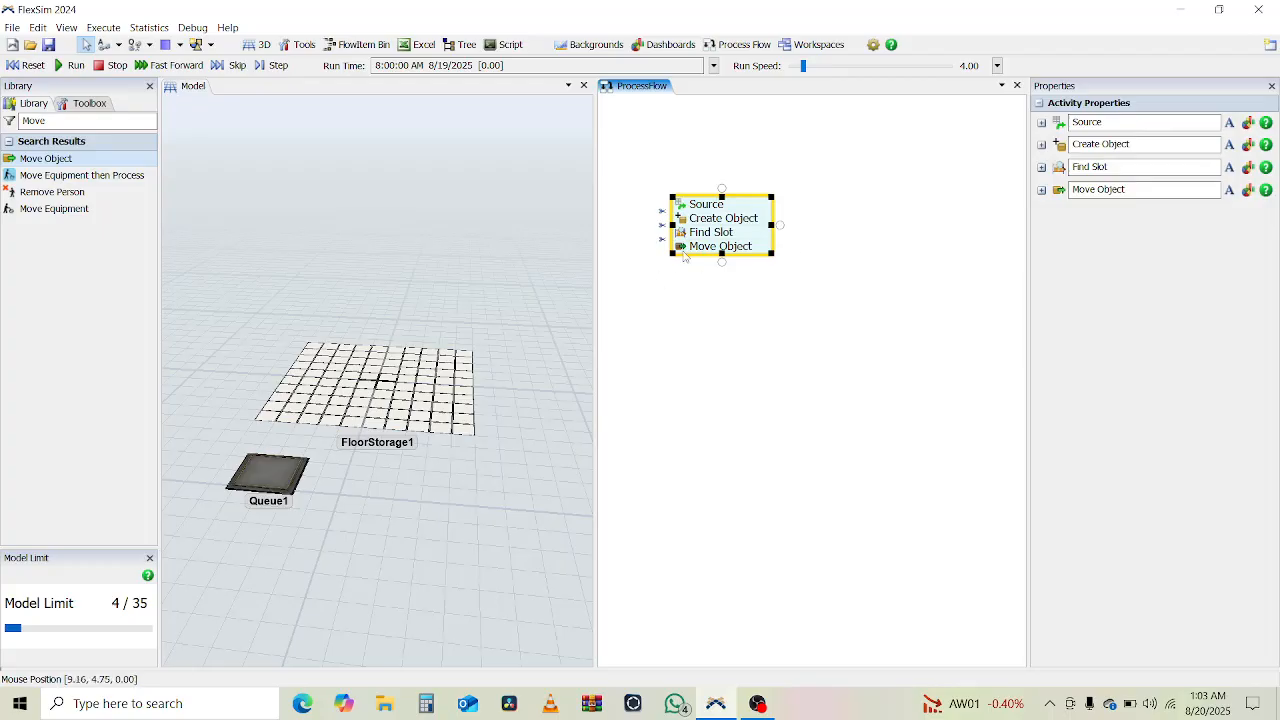
- Set the Move Object activity's destination to token.slot
double_click(684, 250)
double_click(686, 232)
double_click(682, 249)
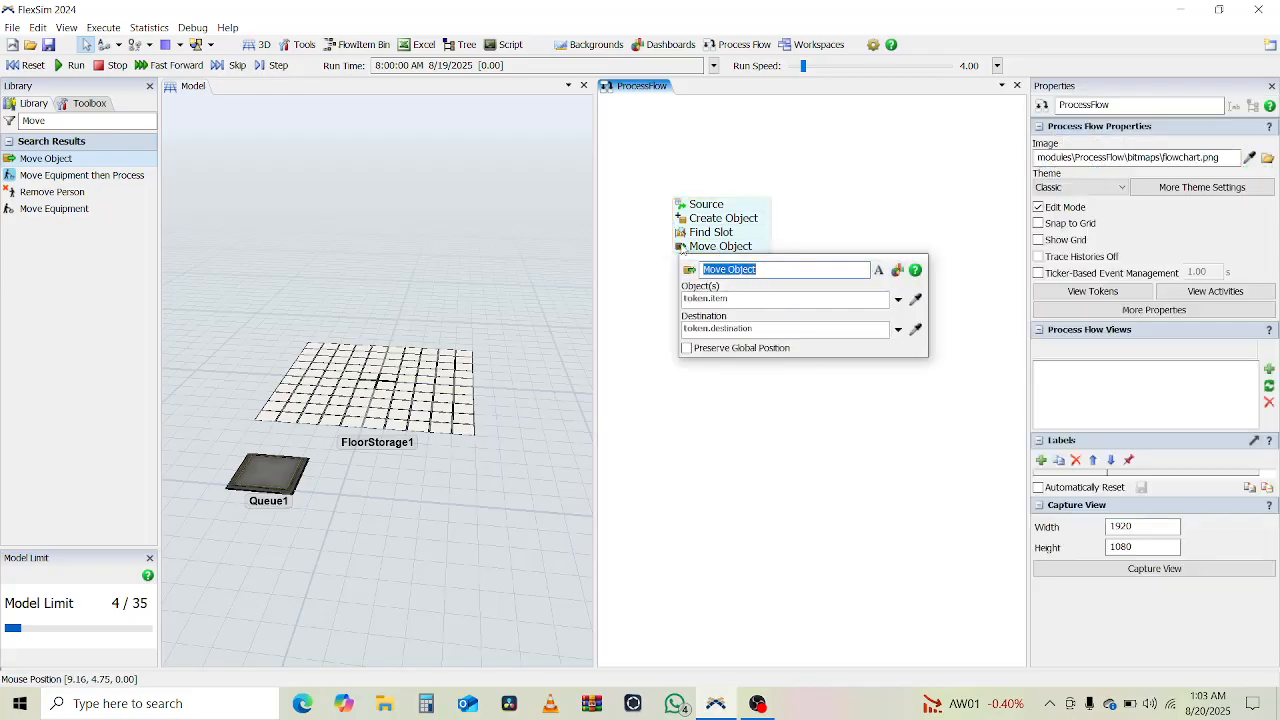
left_click(764, 332)
double_click(764, 332)
type("slo")
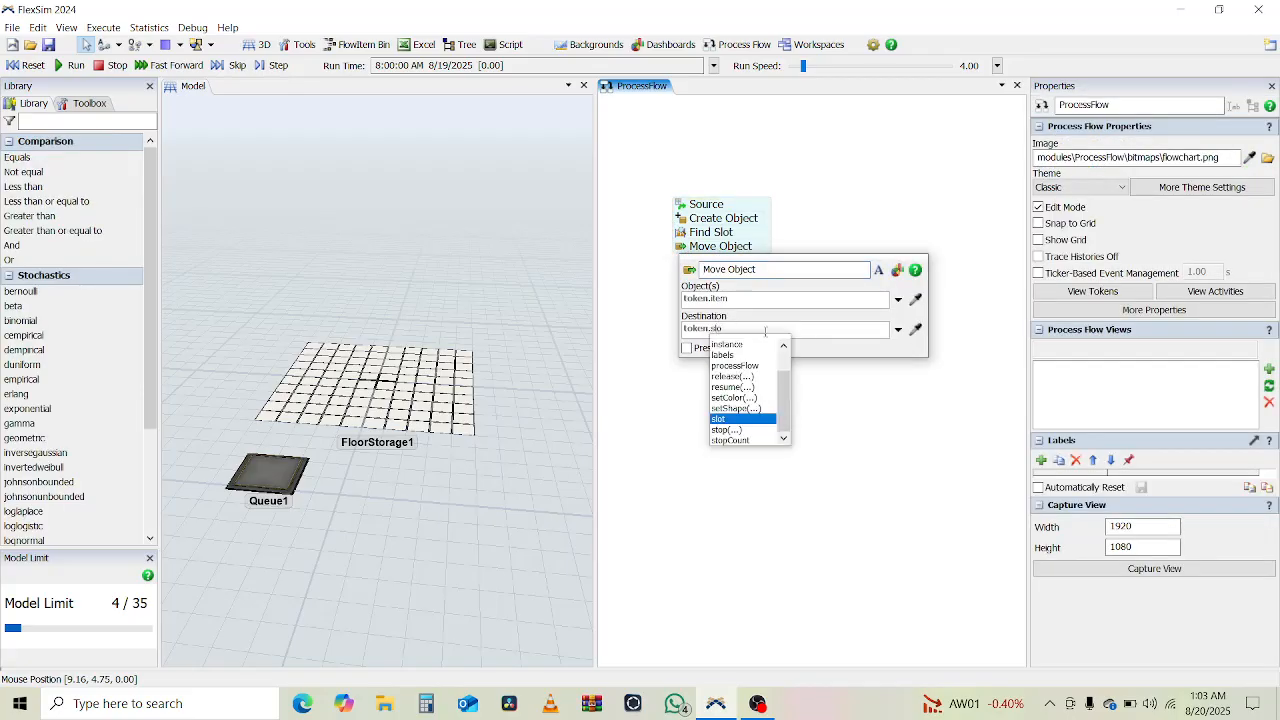
type("t")
left_click(647, 334)
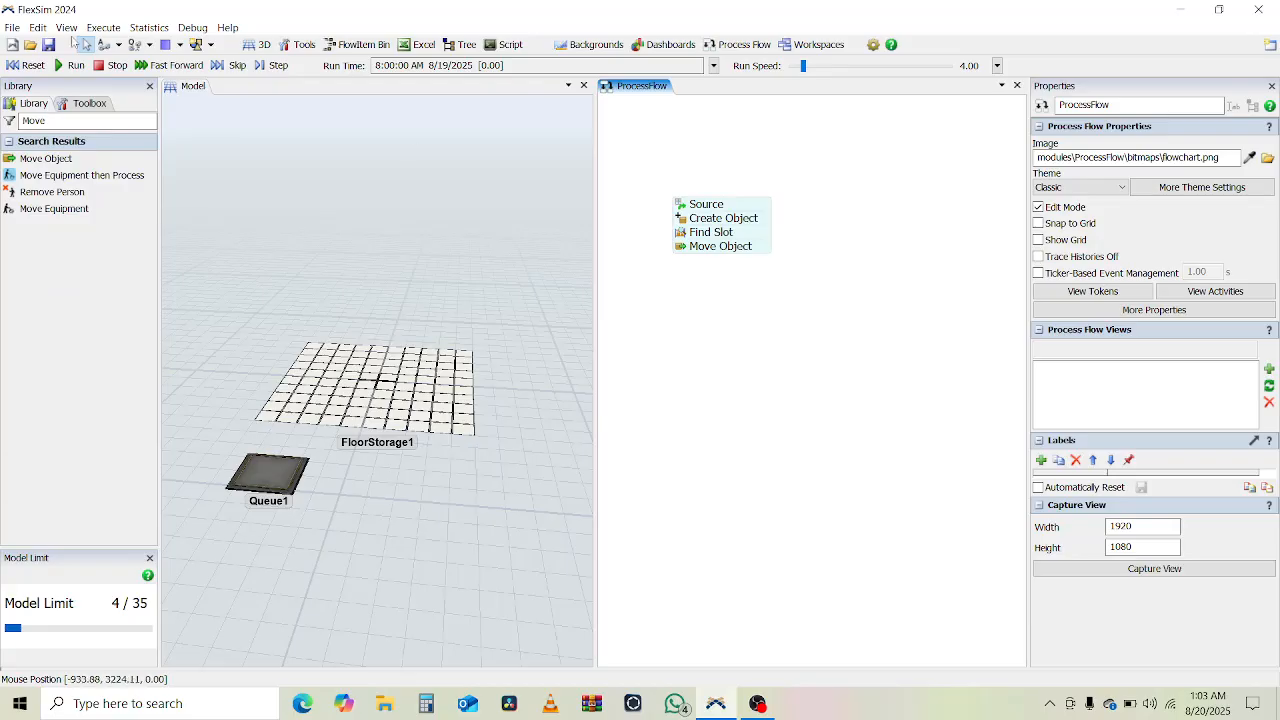
- Run the model, examine the item and slot labels of the token at Move Object, and reset the model
left_click(70, 66)
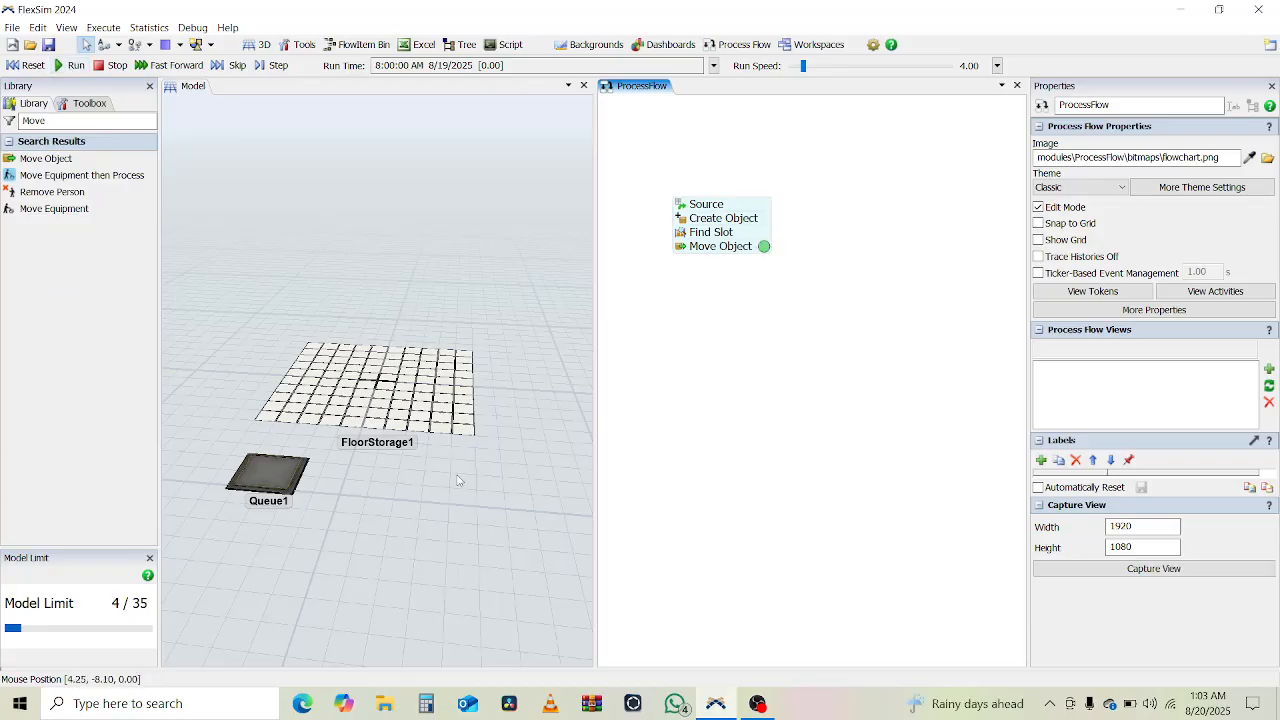
mouse_move(458, 475)
right_mouse_down()
mouse_move(425, 460)
mouse_move(422, 424)
mouse_move(471, 489)
mouse_move(437, 480)
mouse_move(448, 491)
right_mouse_up()
left_click(764, 252)
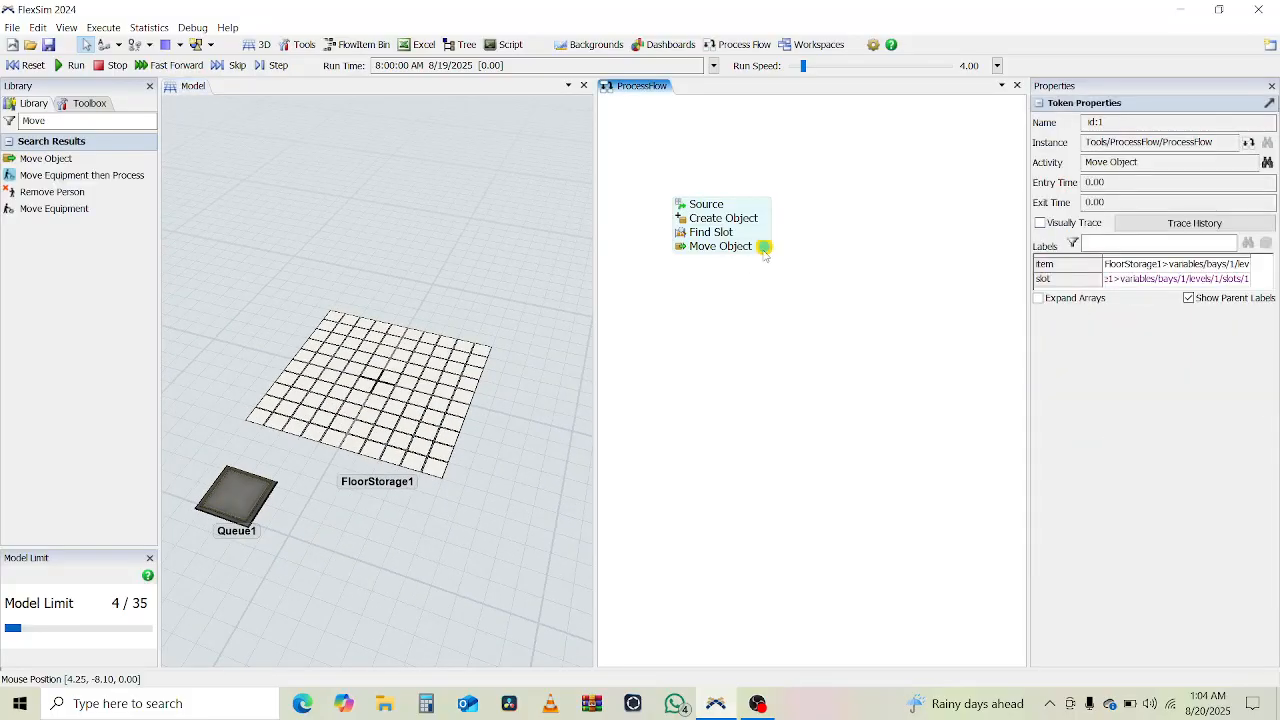
left_click(1156, 283)
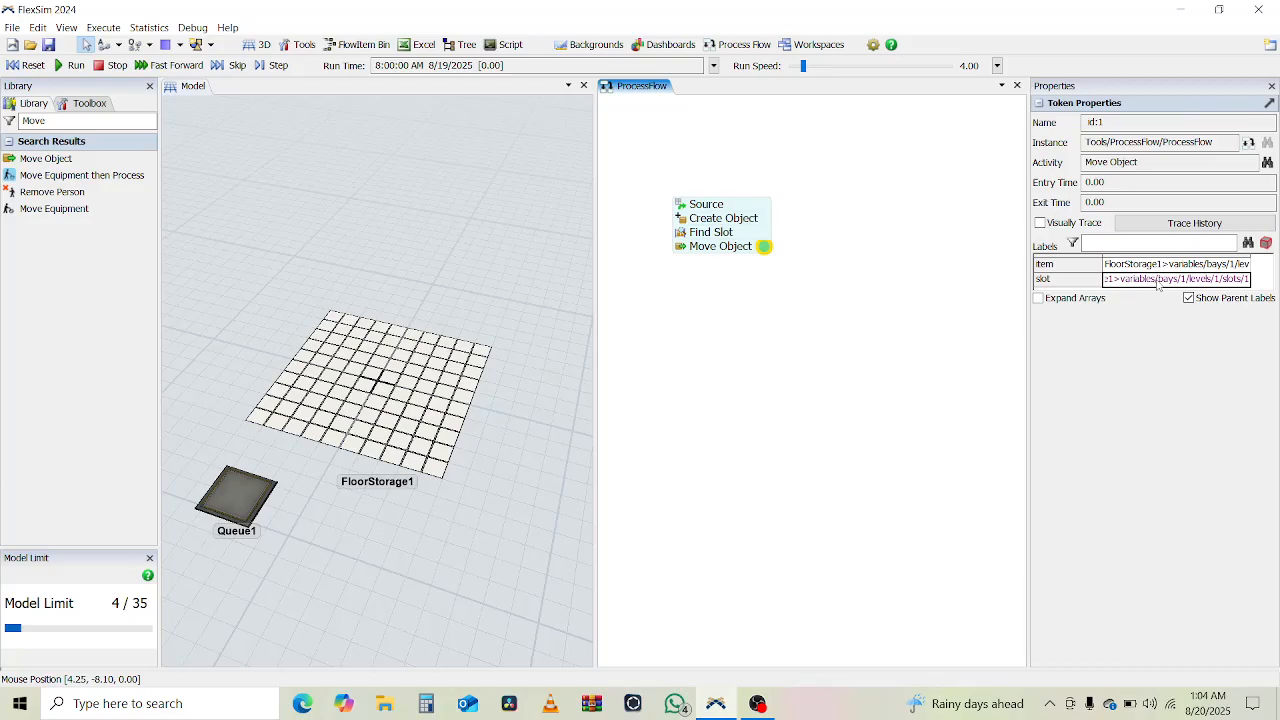
left_click_drag(1013, 246, 890, 271)
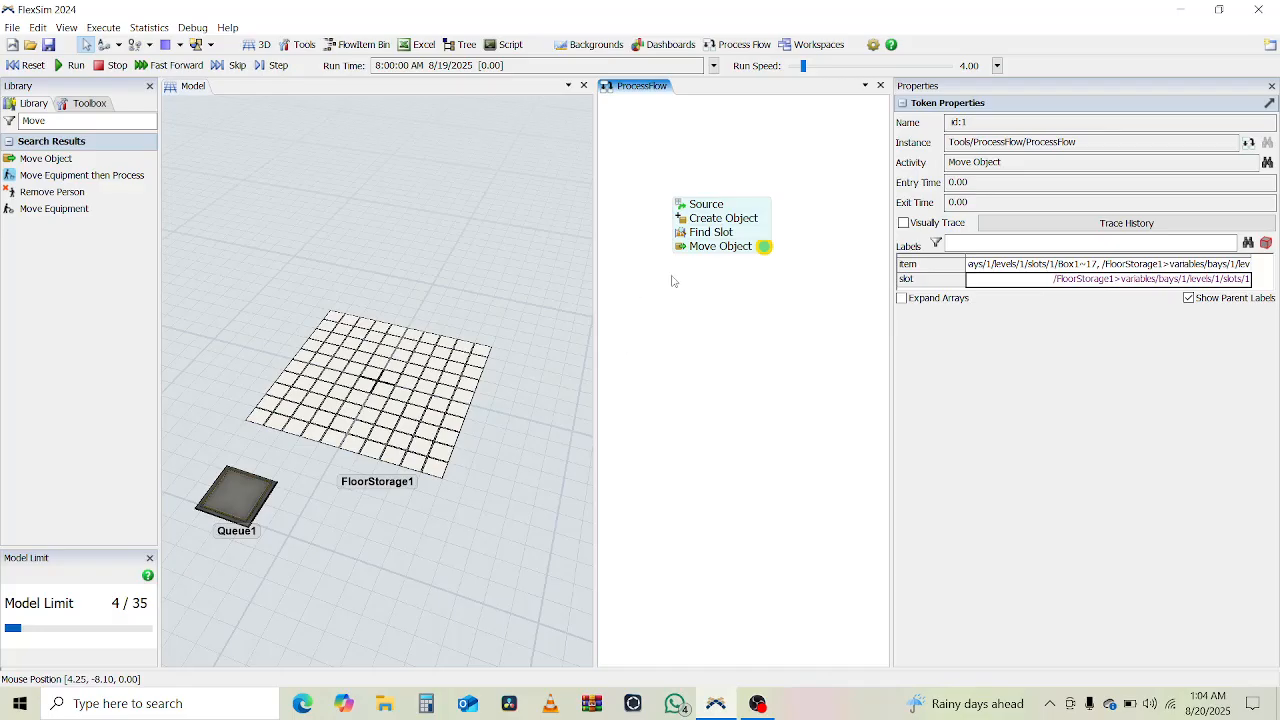
left_click(33, 67)
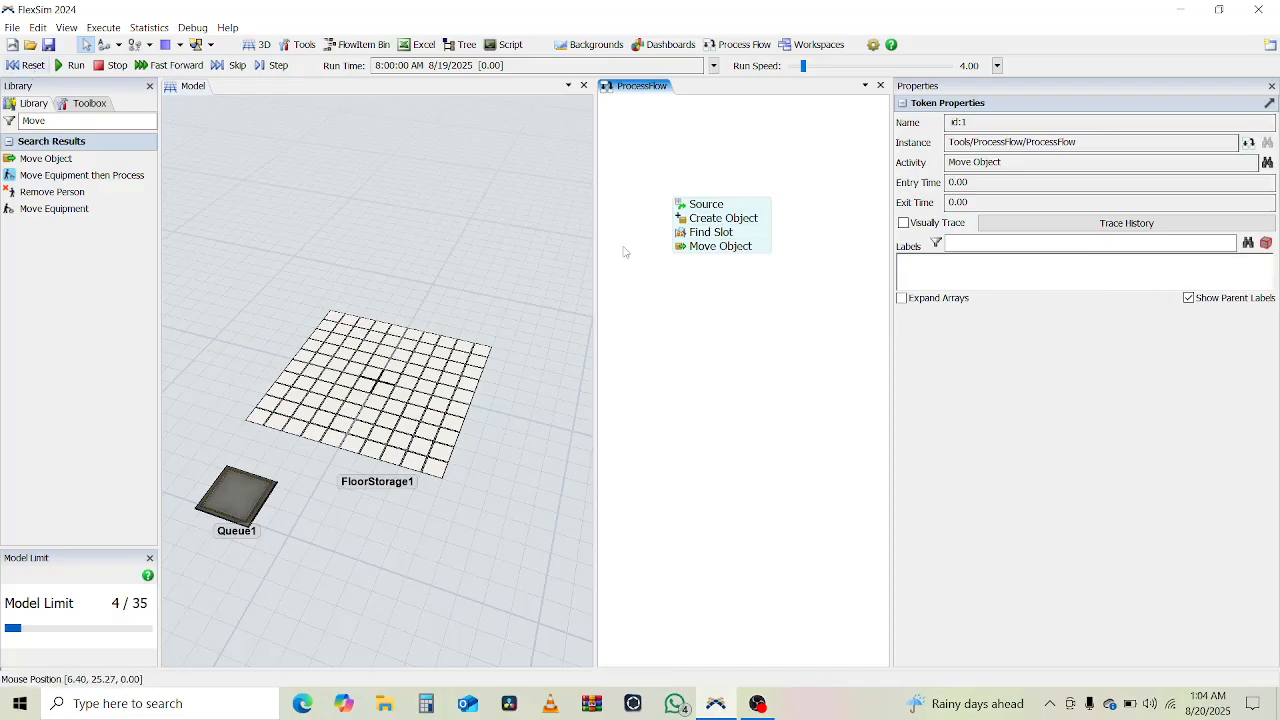
- Raise the floor storage above the ground to a Z position of 2.00
left_click(684, 250)
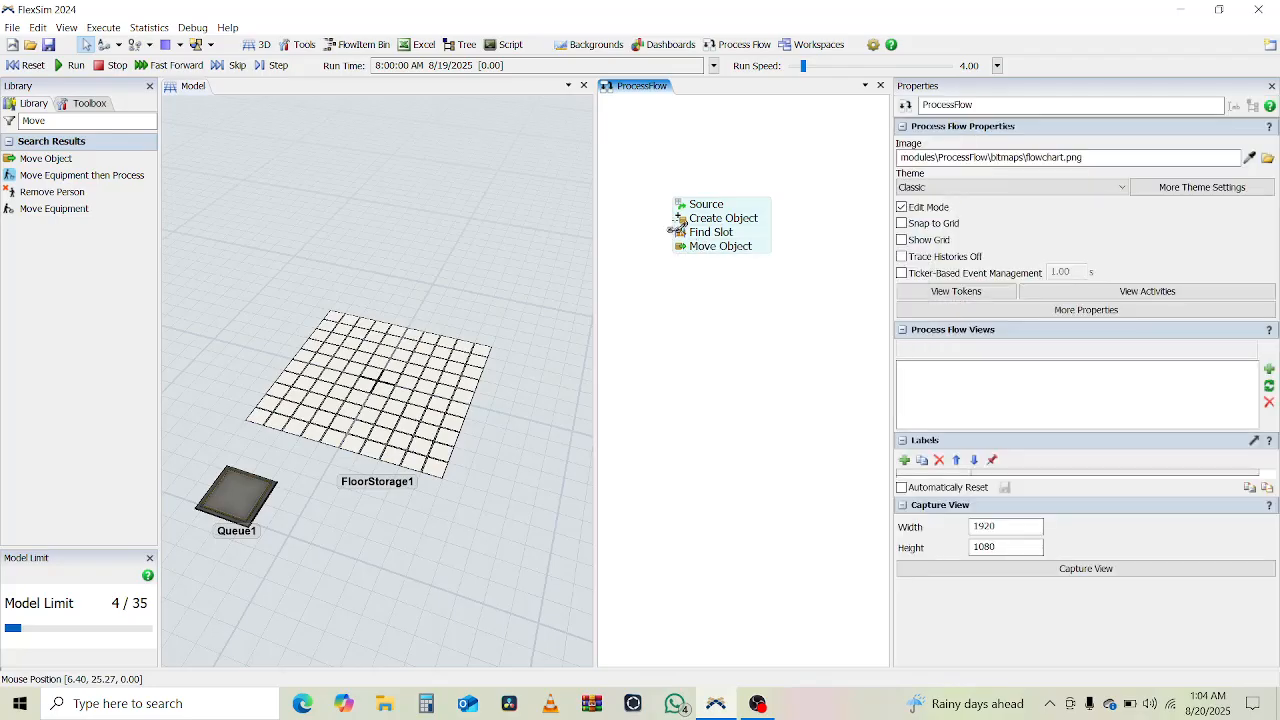
left_click(422, 383)
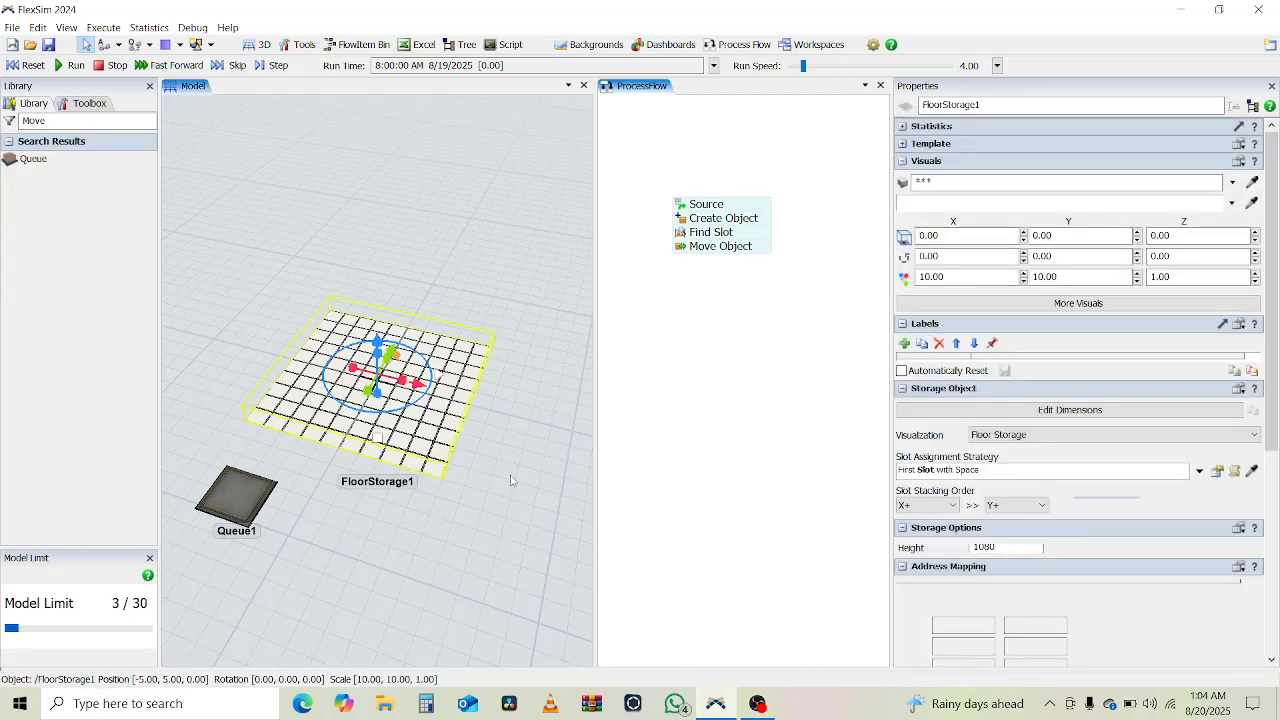
mouse_move(510, 476)
right_mouse_down()
mouse_move(468, 447)
mouse_move(489, 467)
right_mouse_up()
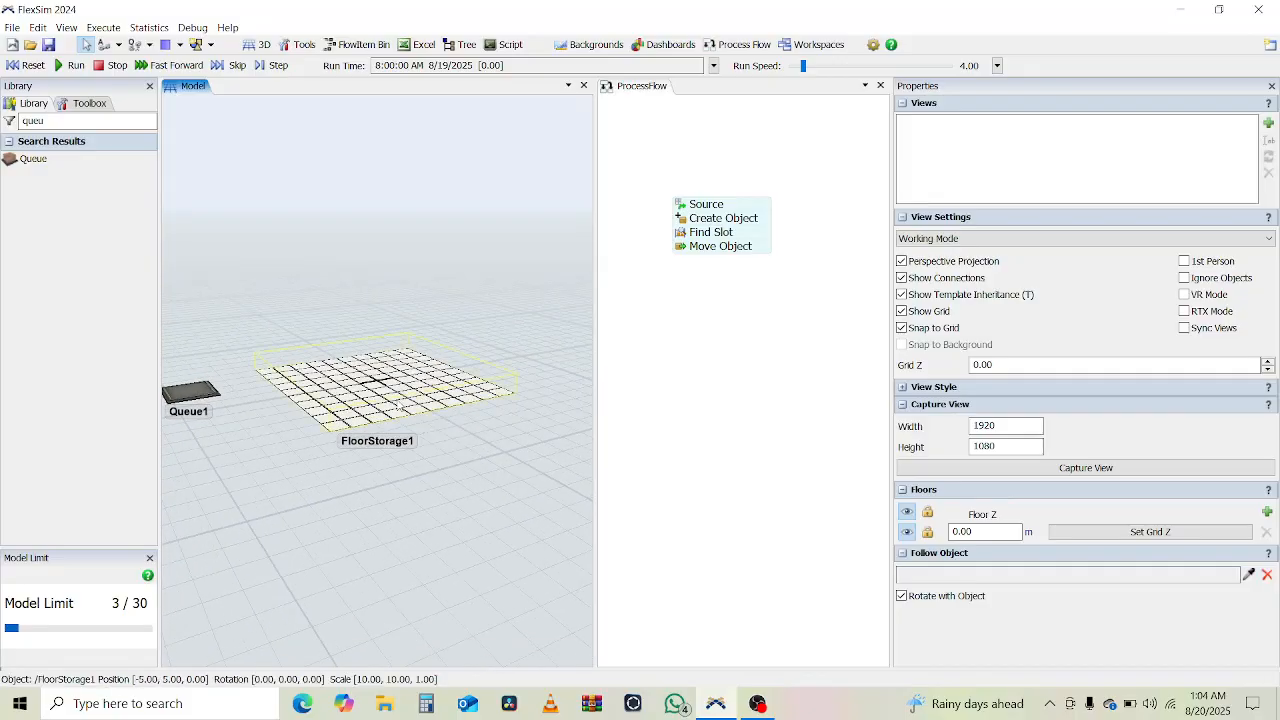
left_click(377, 430)
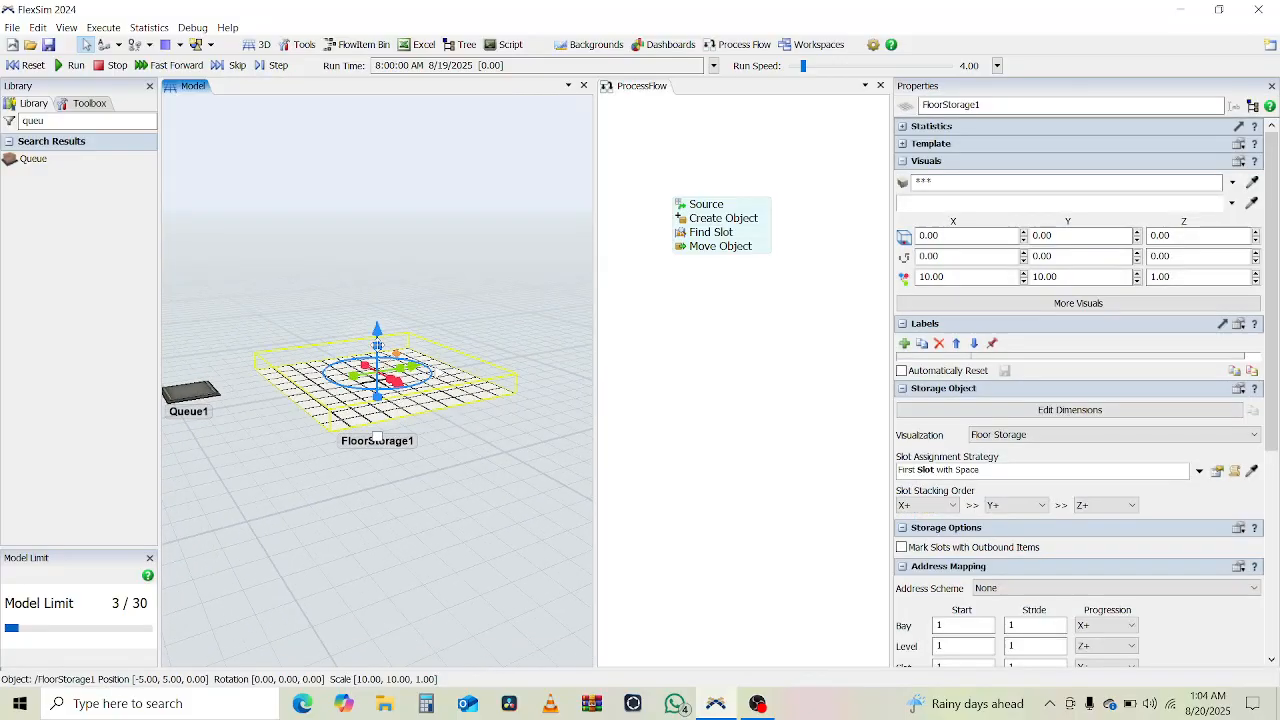
left_click_drag(377, 322, 377, 292)
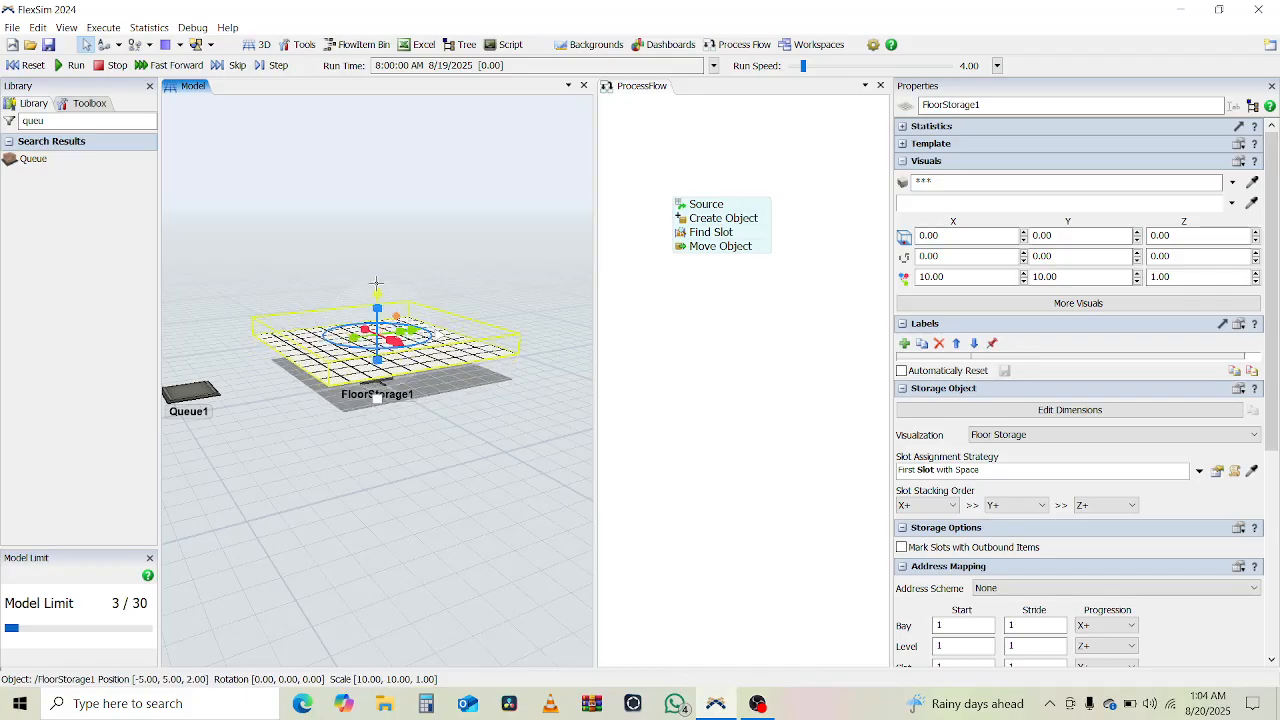
- Run the model again and check the floor storage for the moved boxes from different angles
left_click(70, 65)
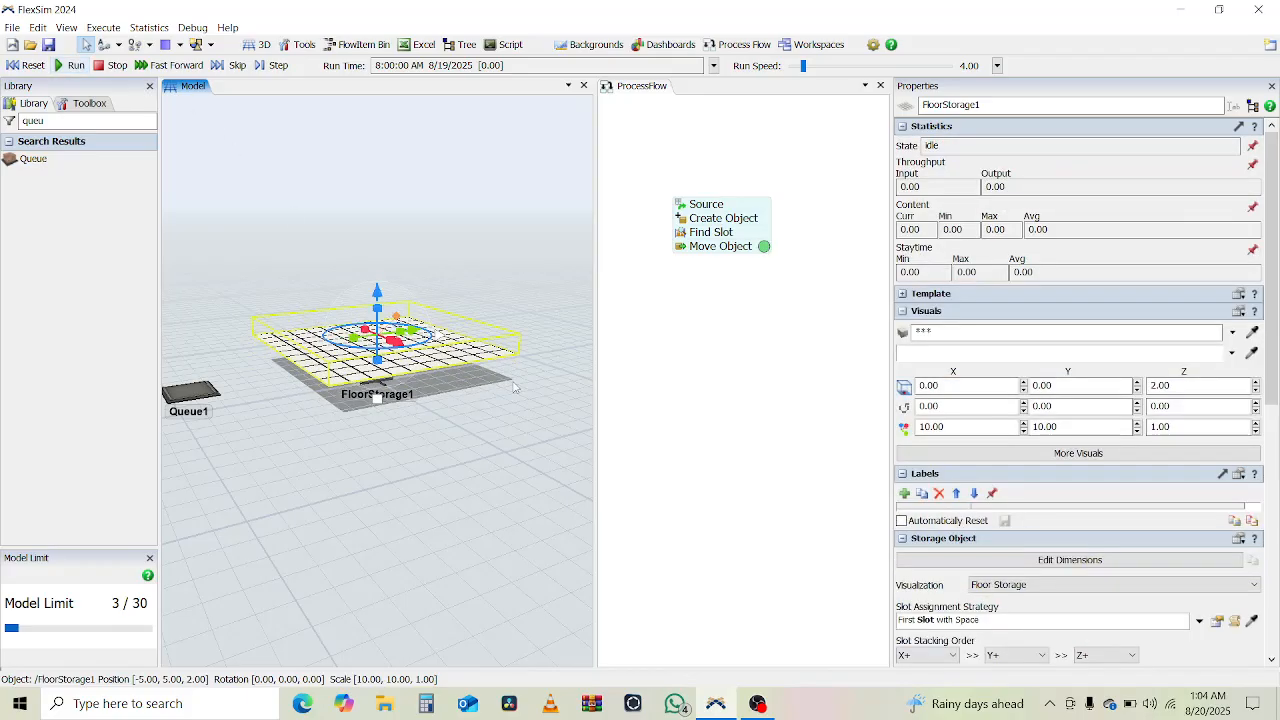
left_click(712, 419)
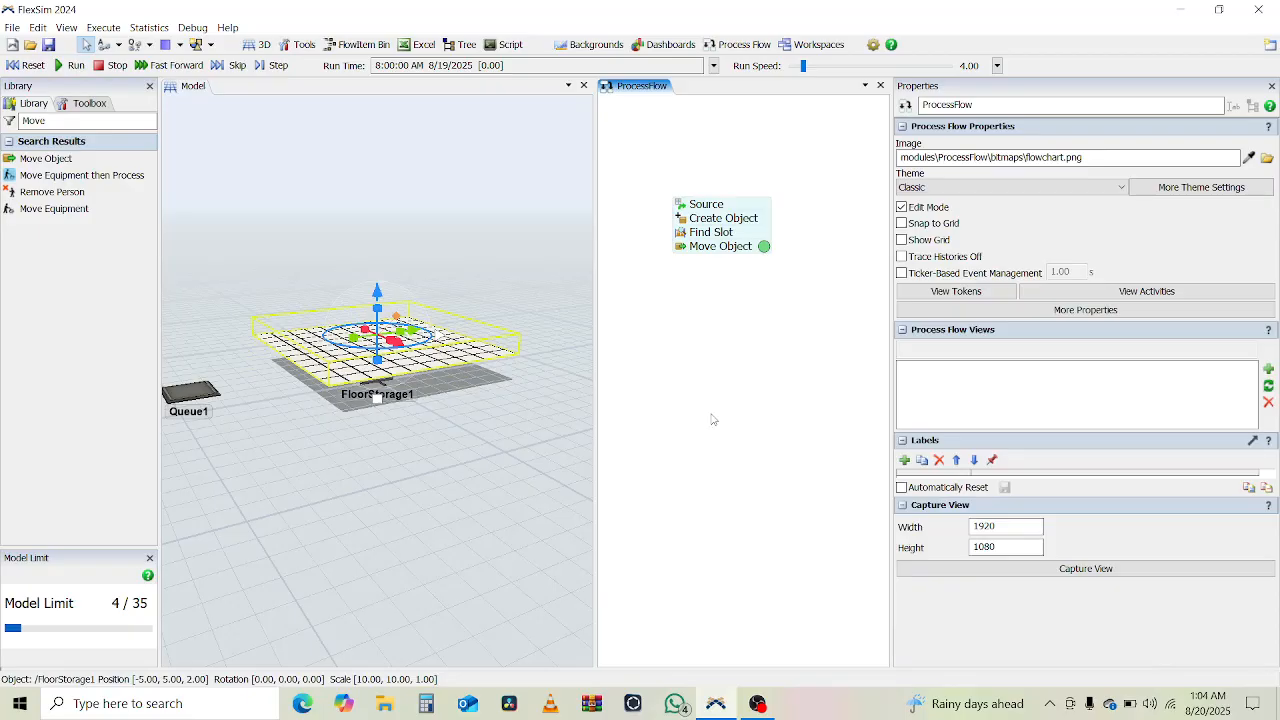
left_click(396, 434)
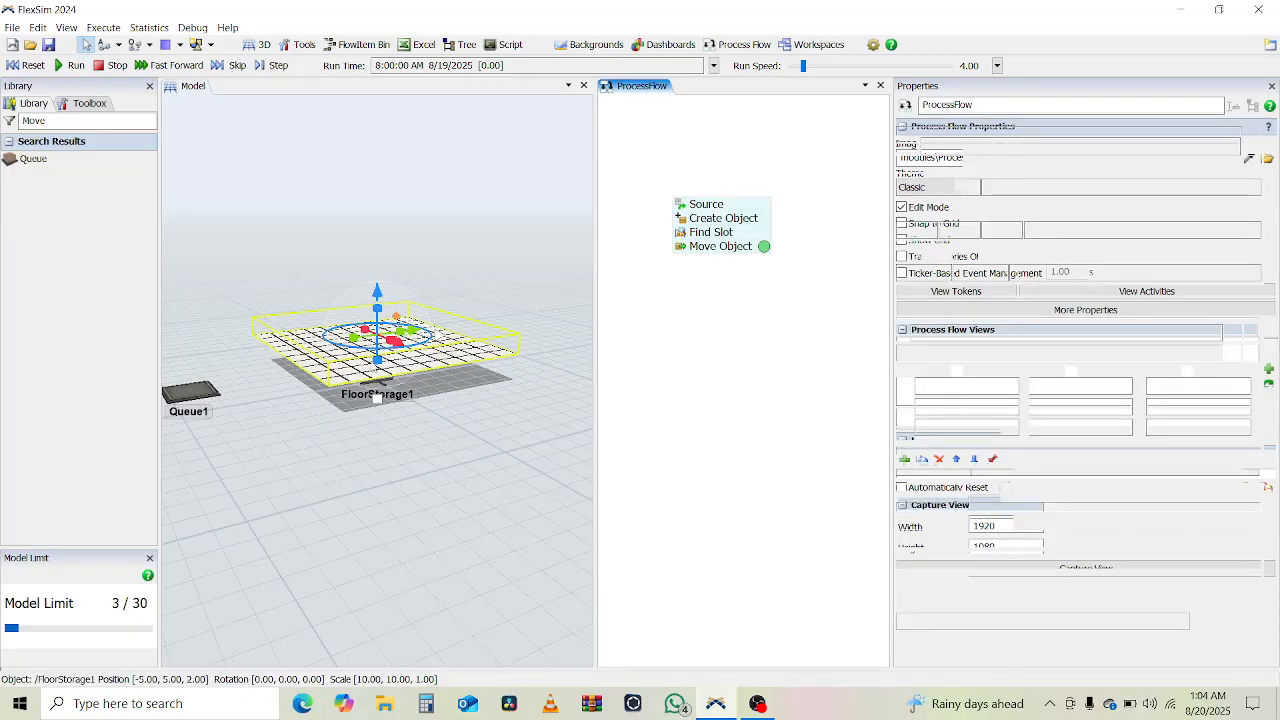
right_click_drag(372, 358, 410, 453)
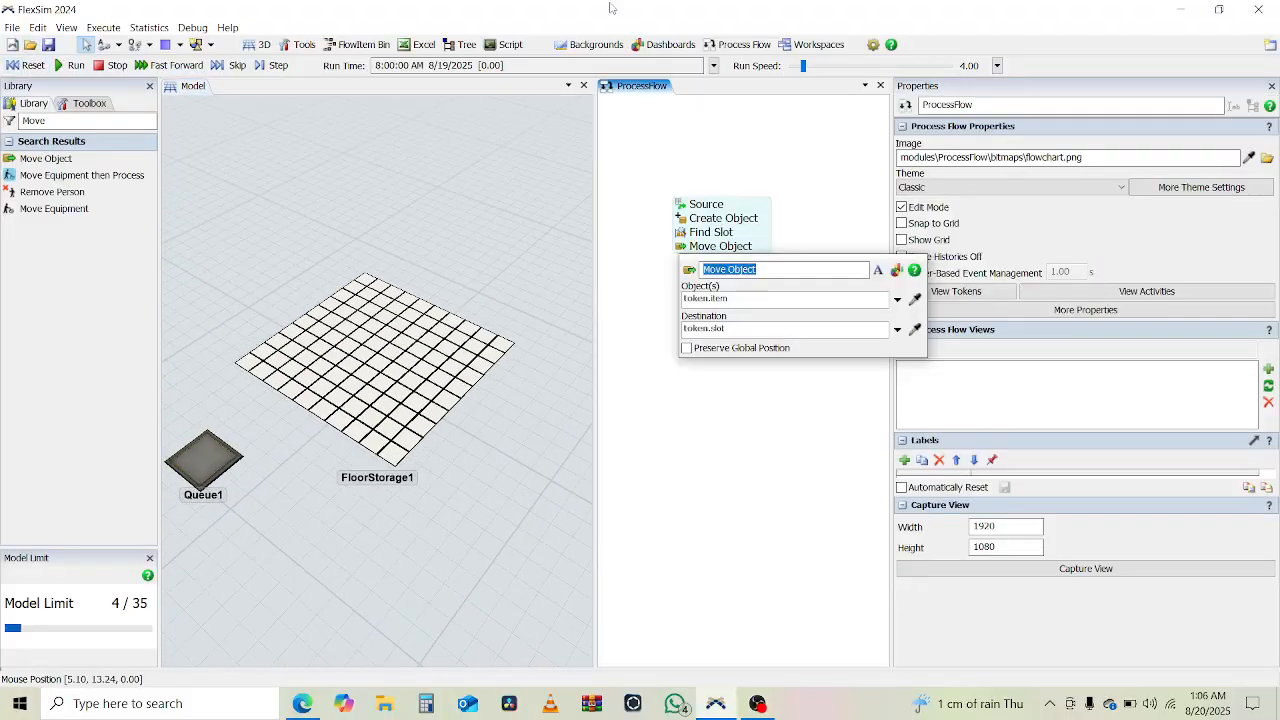
- Change the Move Object activity's destination to token.slot.as(Storage.Slot).storageObject
left_click(750, 328)
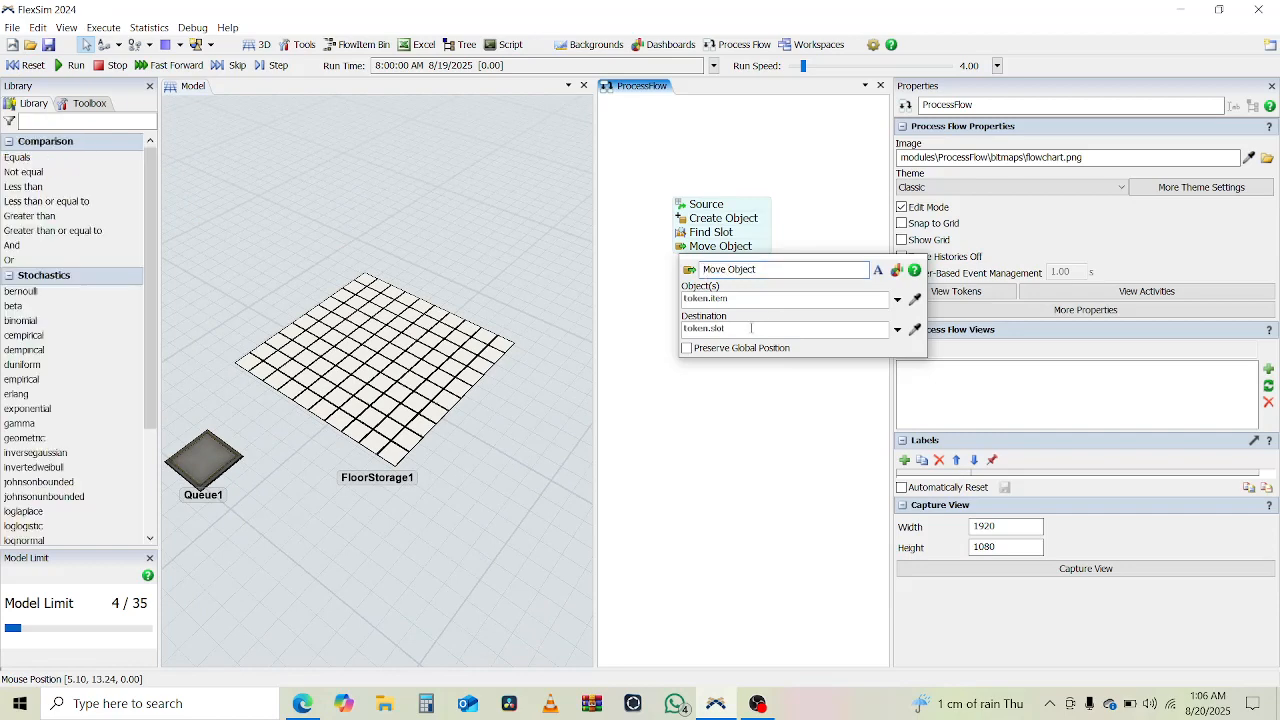
type(".a")
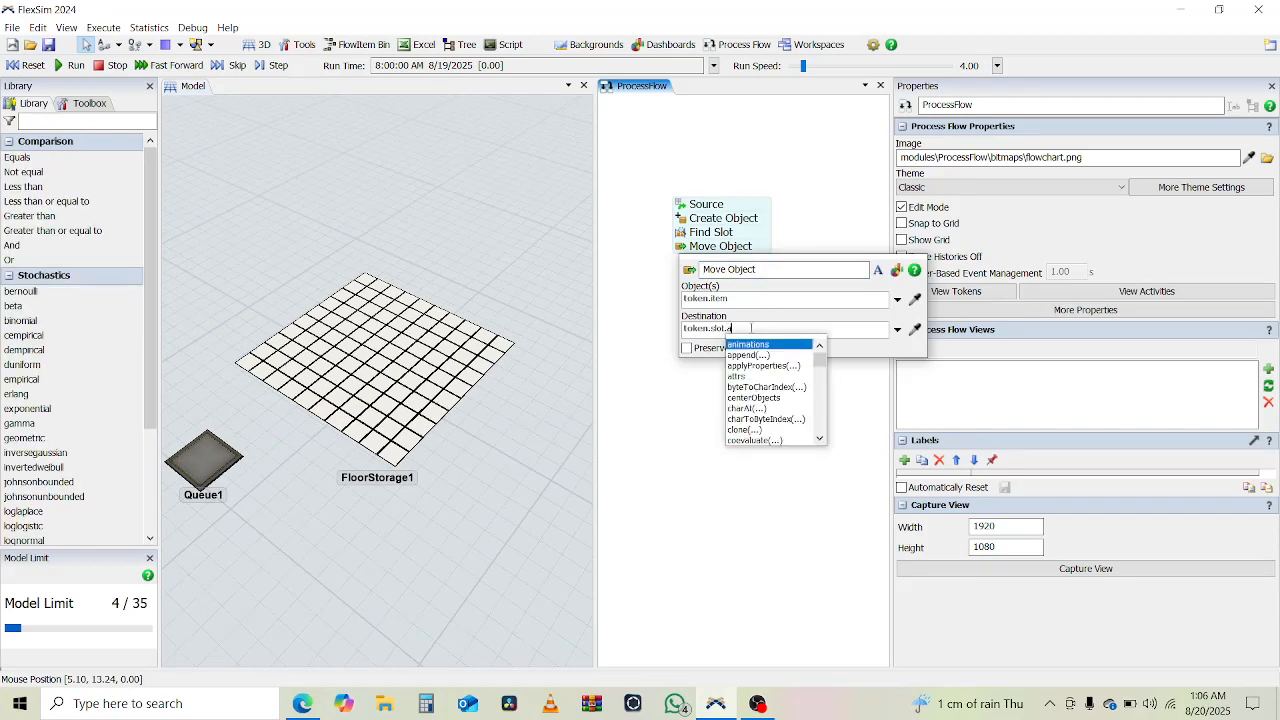
type("s(S")
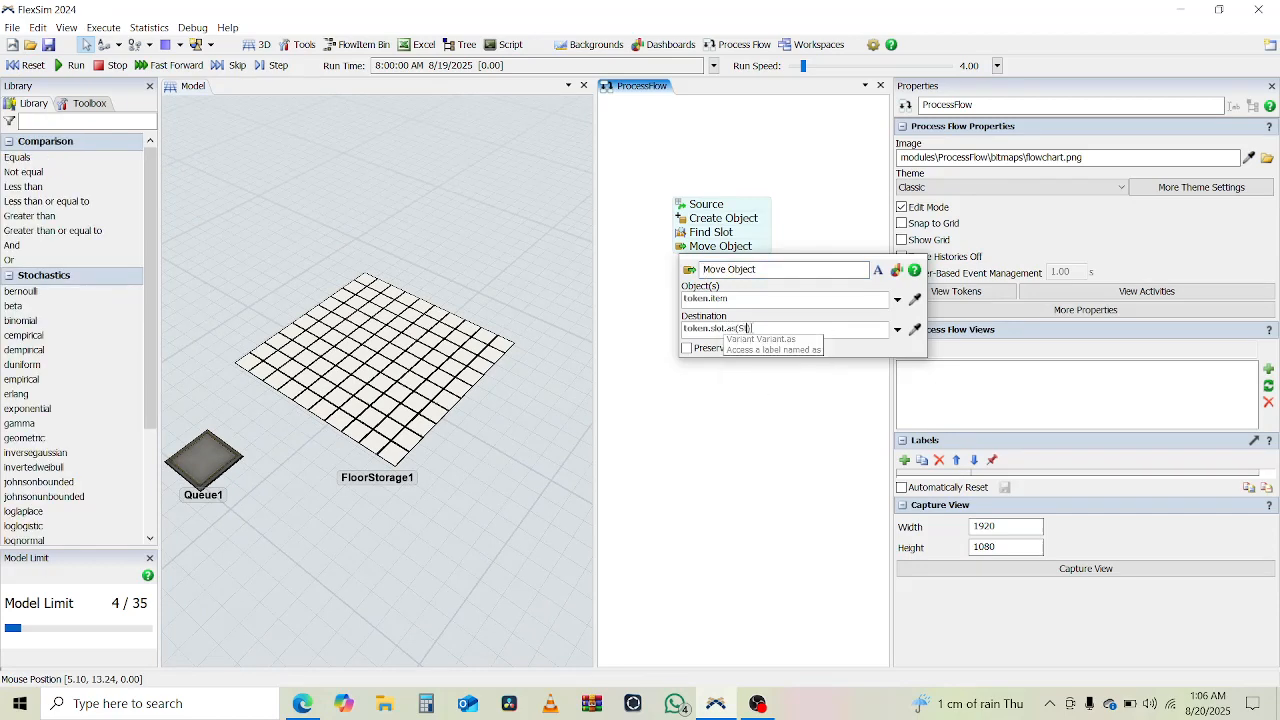
type("lot")
key("Down")
key("Down")
key("Down")
key("Down")
key("Down")
key("Down")
key("Down")
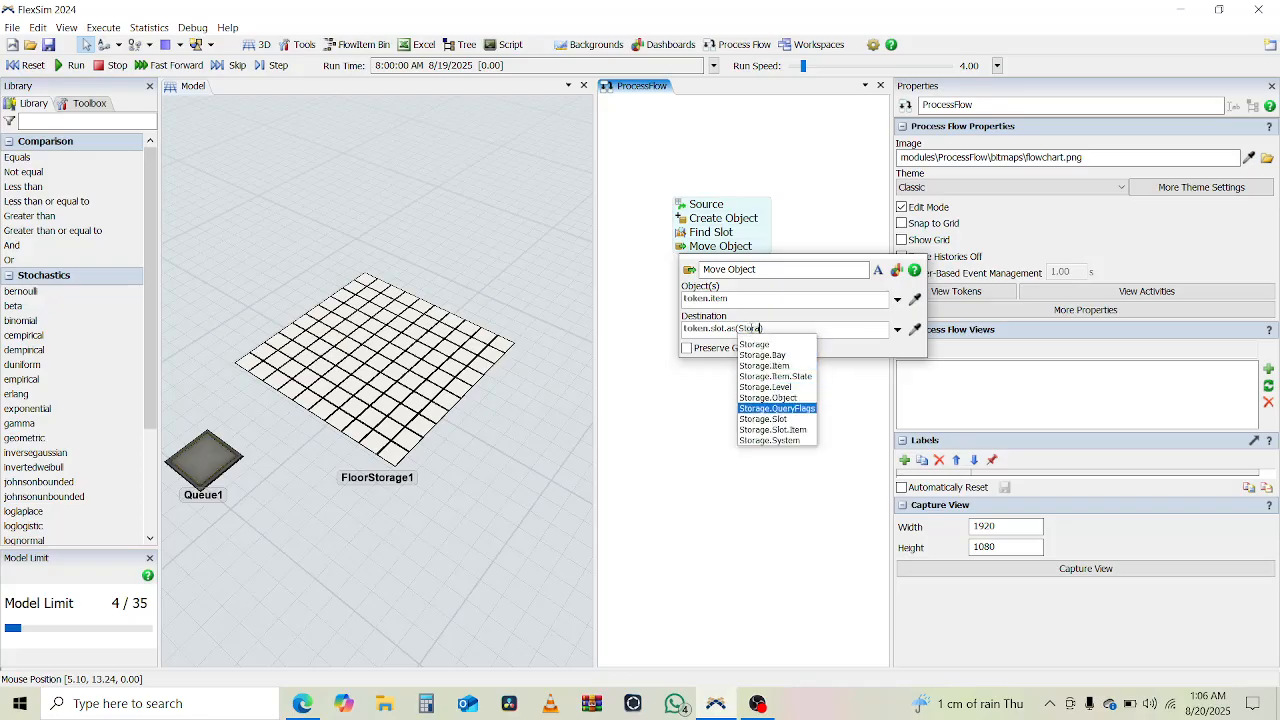
key("Return")
type(".Slot).Sl")
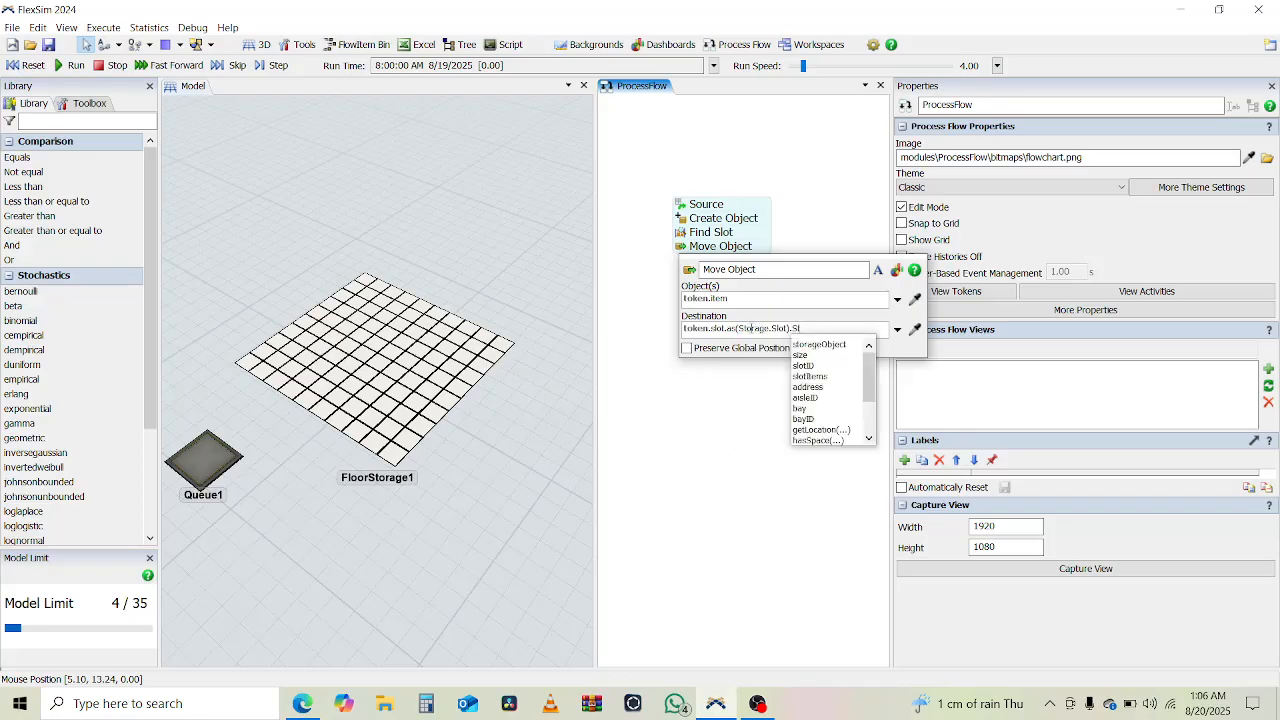
key("Return")
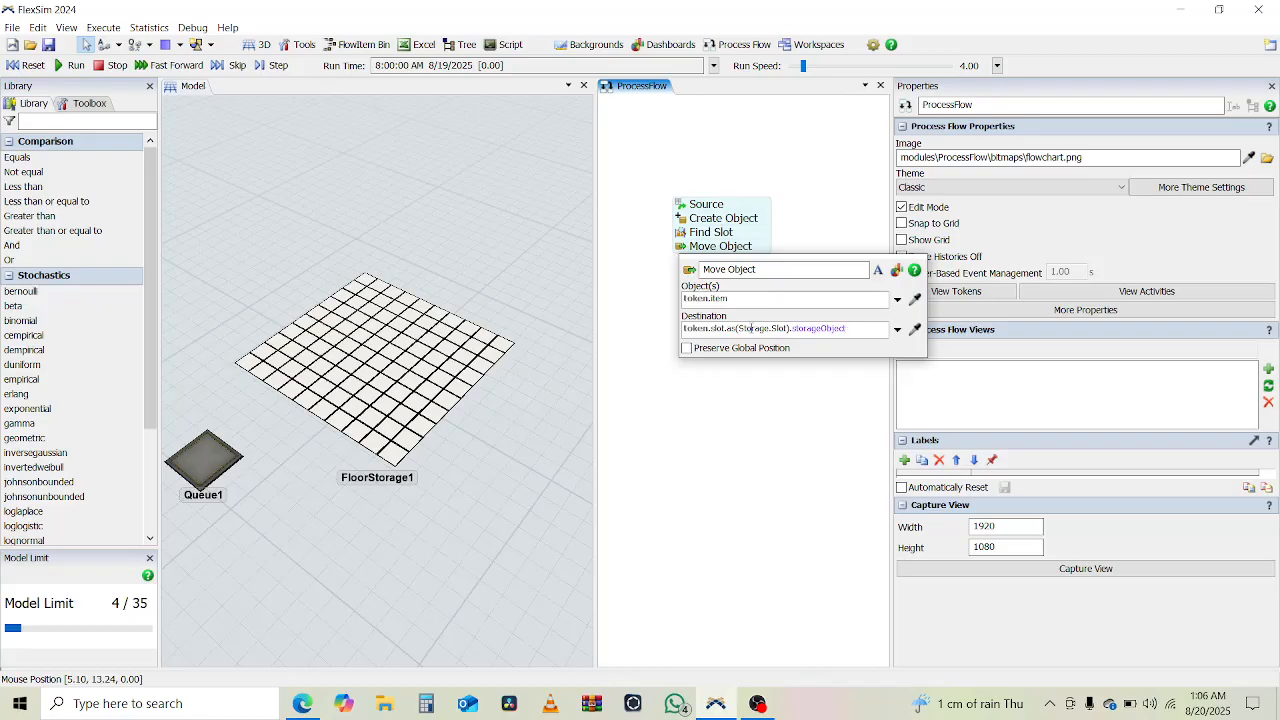
left_click(637, 354)
type("Move")
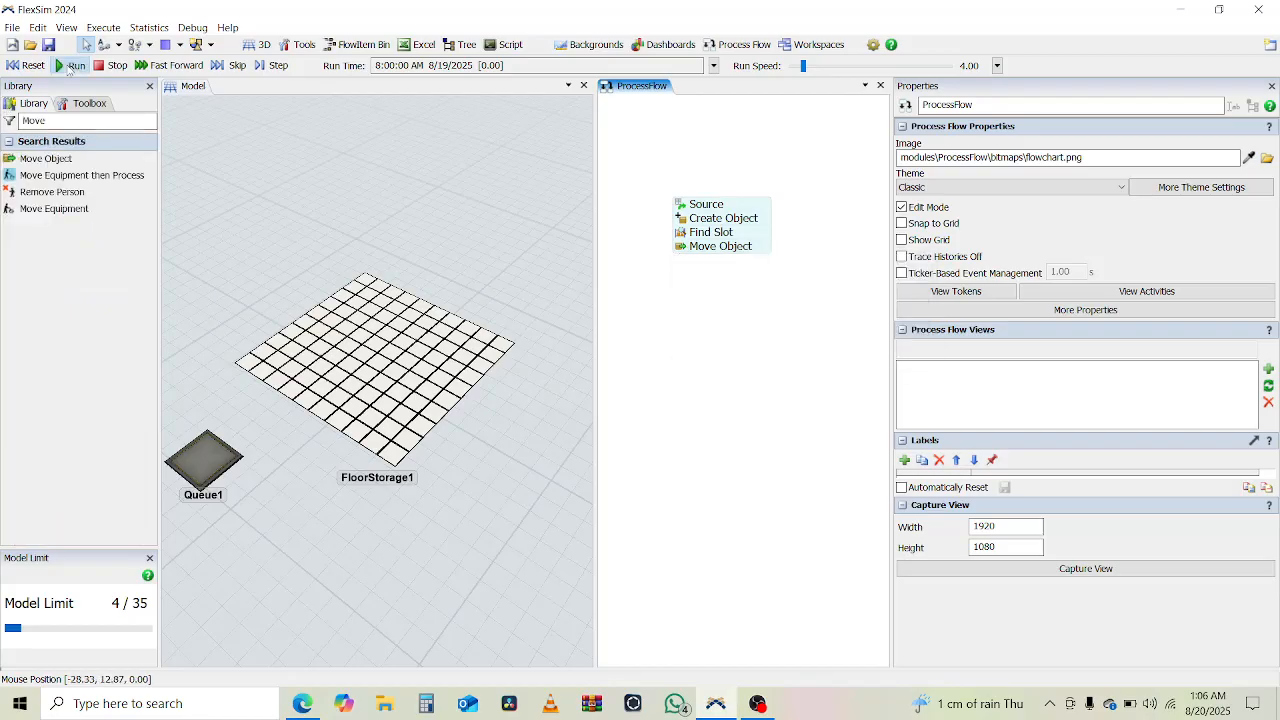
- Run the model and inspect up close how the boxes are stacked in the floor storage slots
left_click(68, 66)
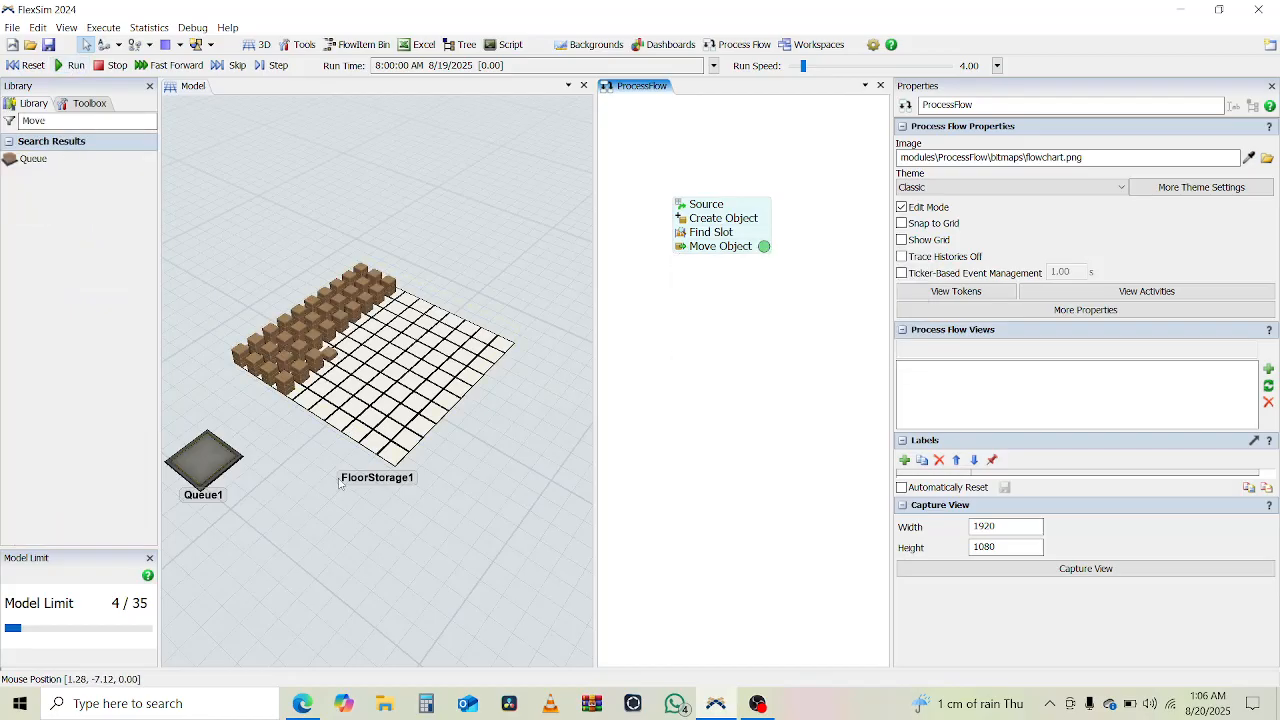
left_click(374, 482)
right_click_drag(374, 482, 323, 478)
scroll(302, 401, "up", 5)
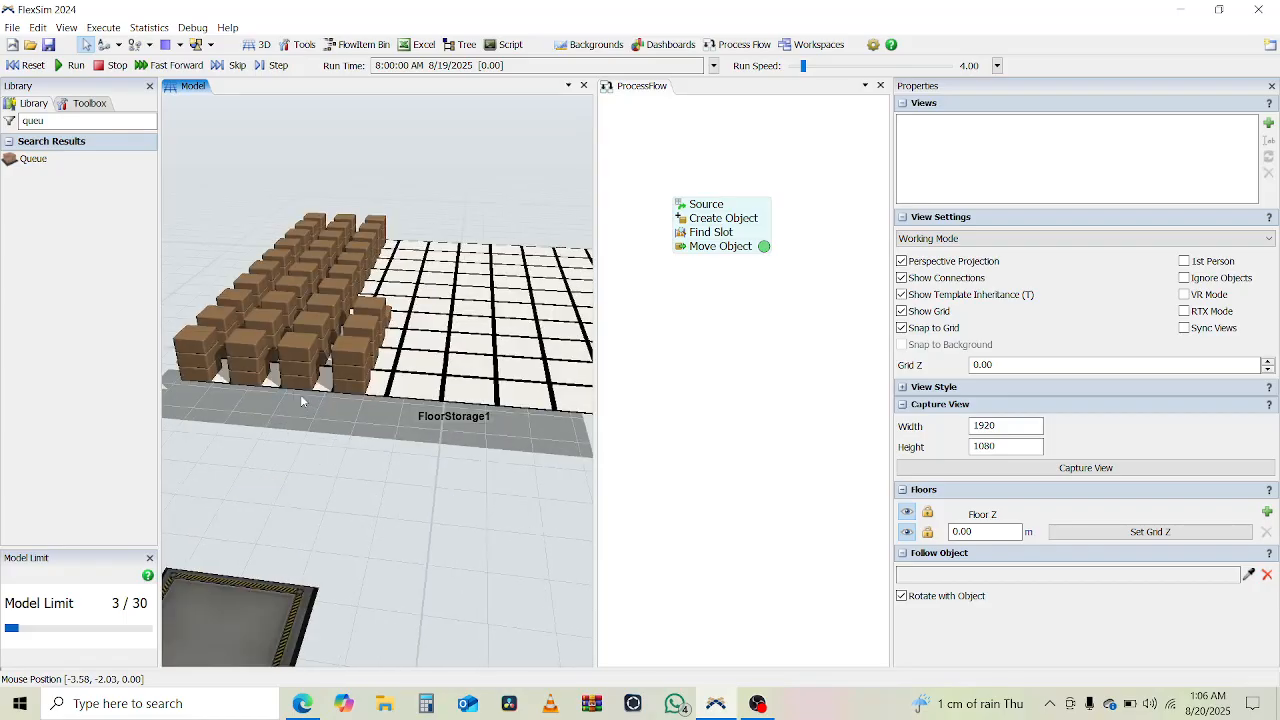
- Review the floor storage's bay, level and slot dimensions, including slot padding and individual bays, without changing them
left_click(474, 372)
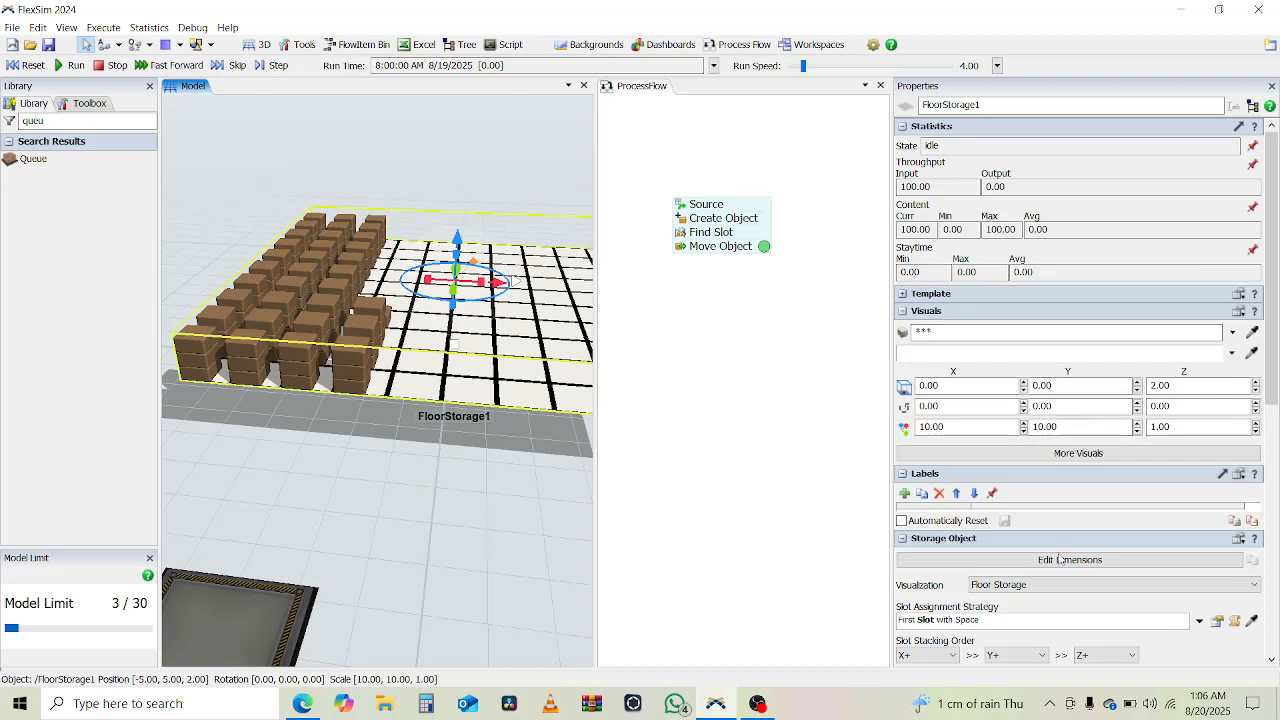
left_click(1056, 562)
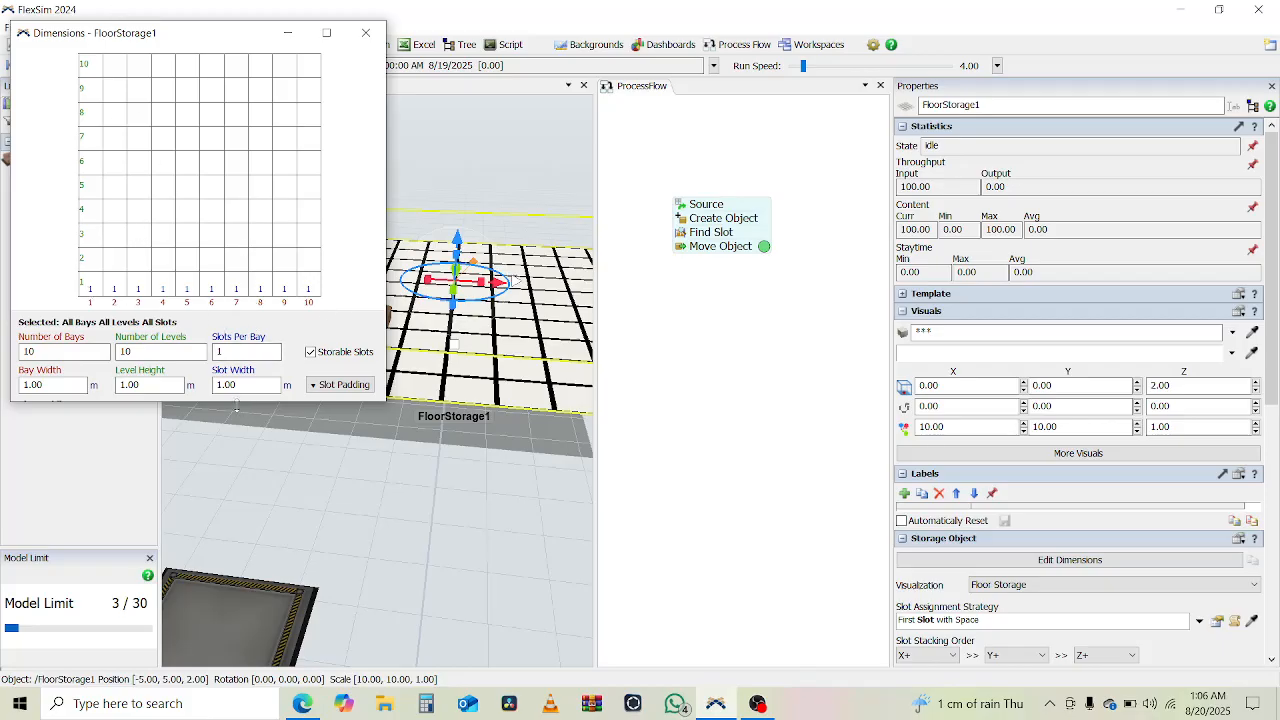
mouse_move(236, 404)
left_mouse_down()
mouse_move(240, 468)
mouse_move(244, 395)
left_mouse_up()
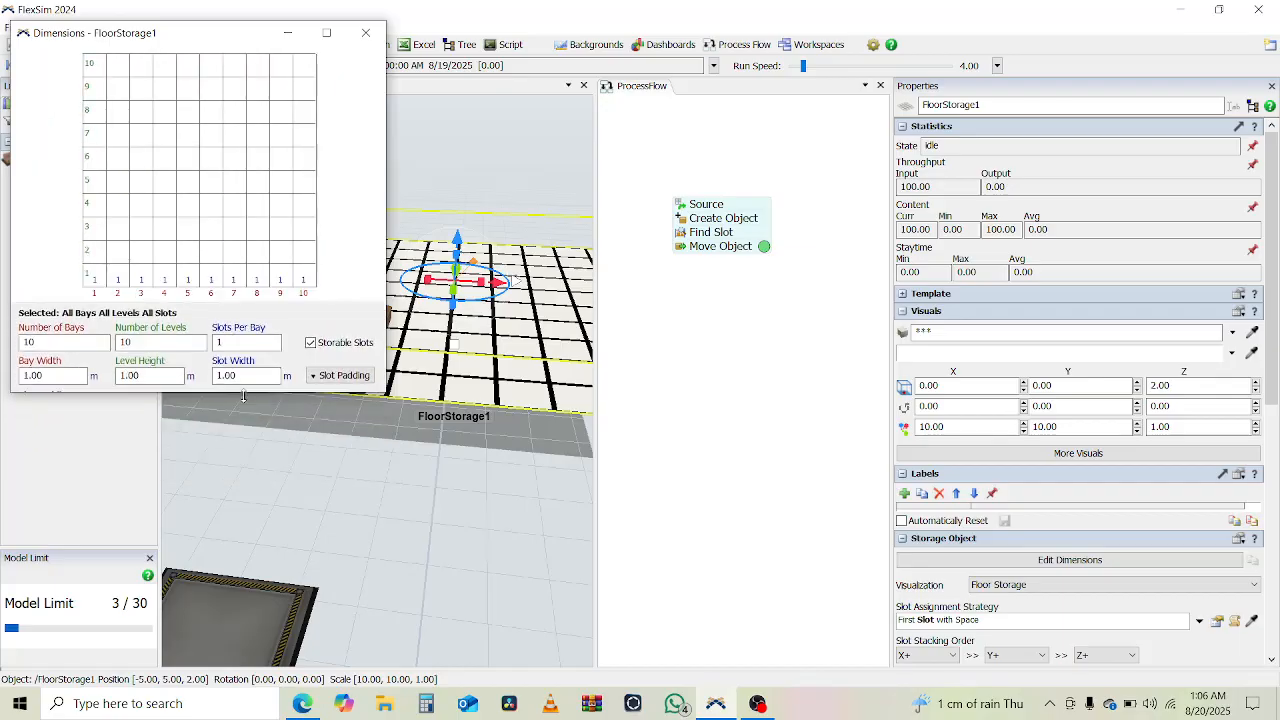
left_click(350, 376)
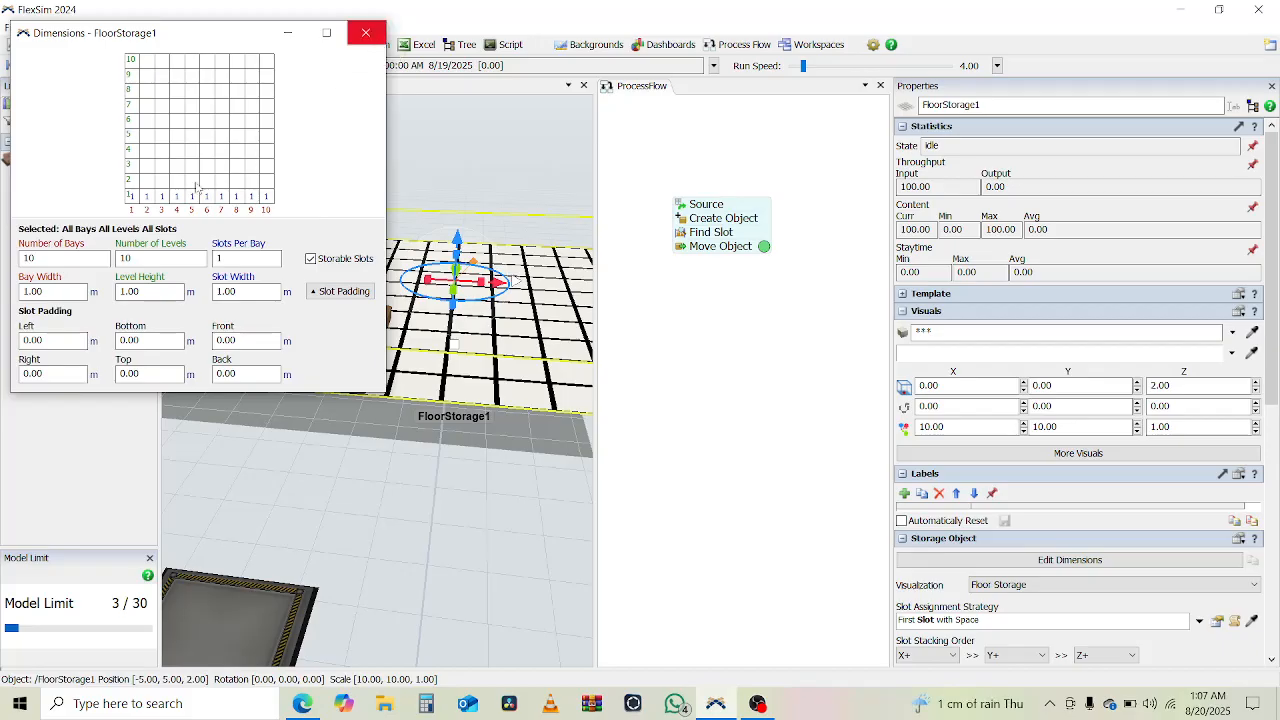
left_click(147, 196)
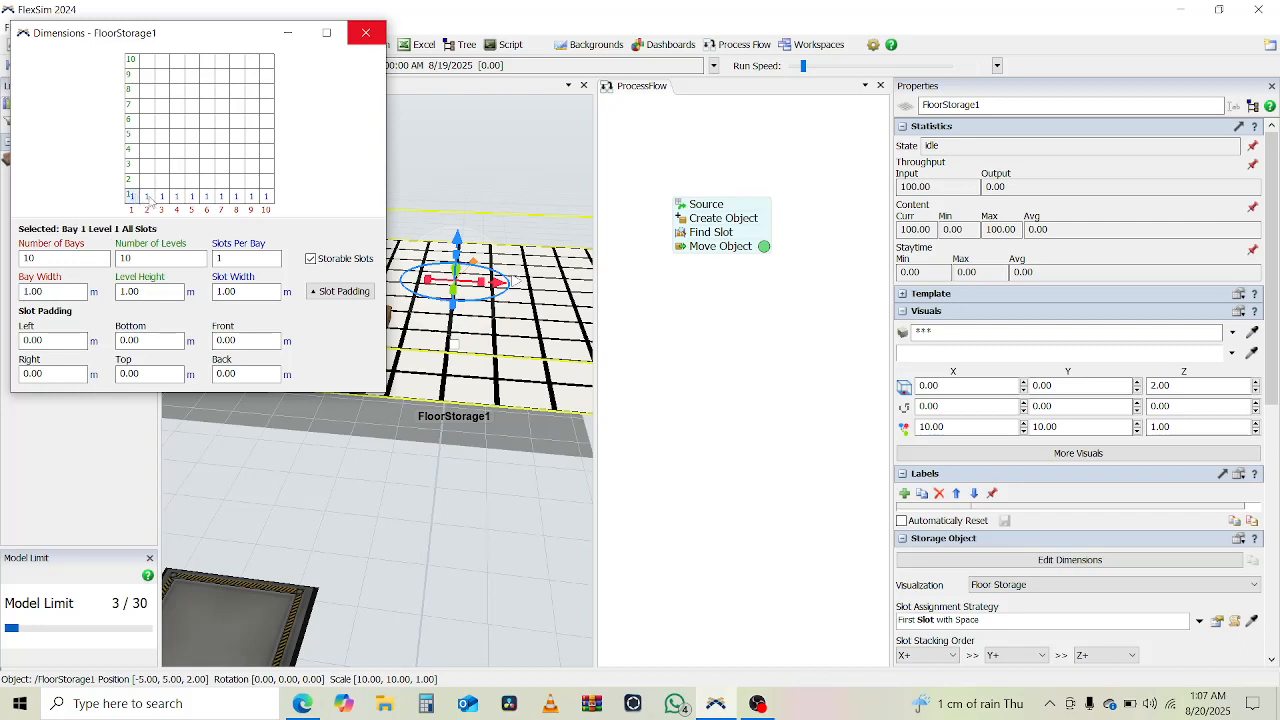
left_click(161, 196)
left_click(177, 196)
left_click(365, 36)
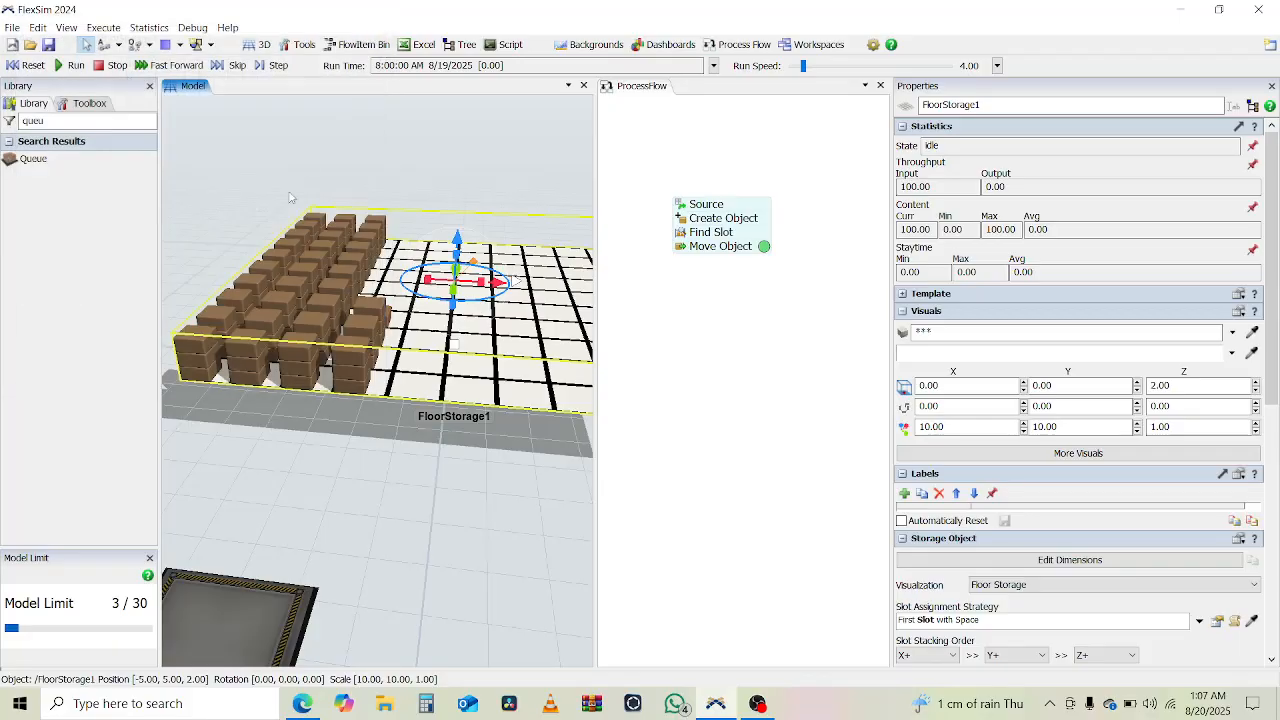
- Set the Create Object activity's quantity to 1000 boxes
left_click(689, 229)
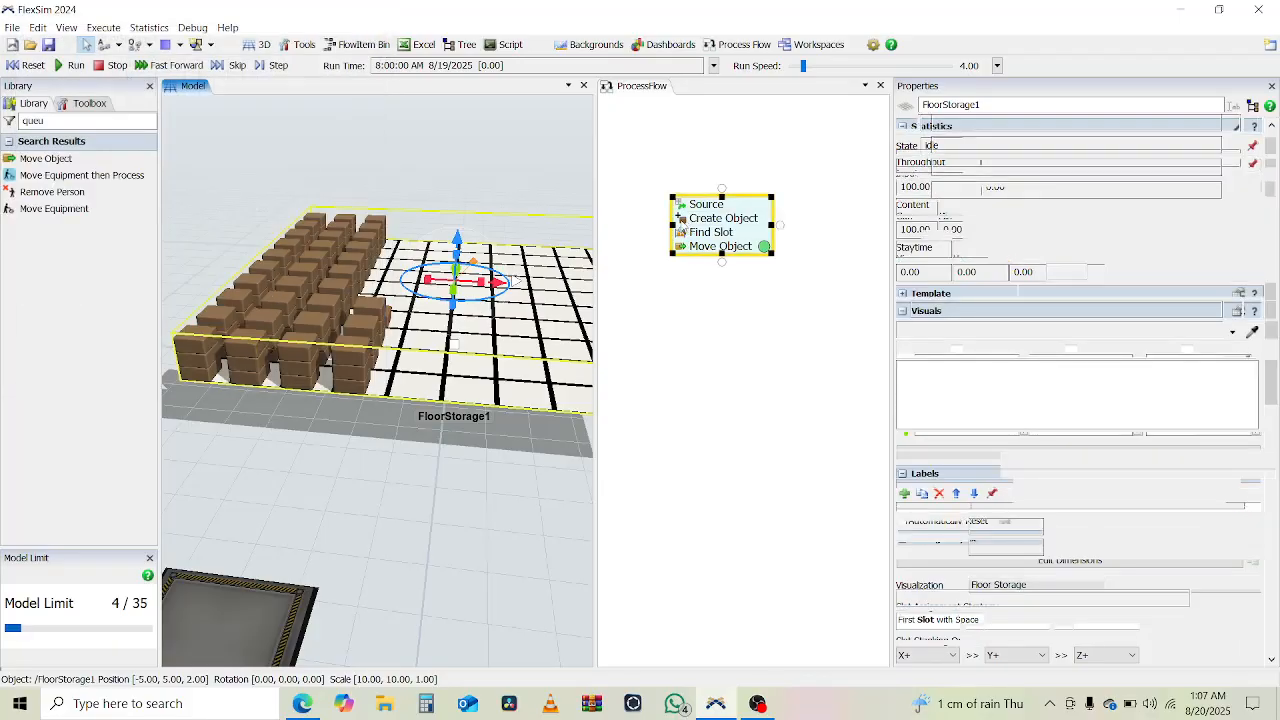
double_click(688, 222)
left_click(710, 302)
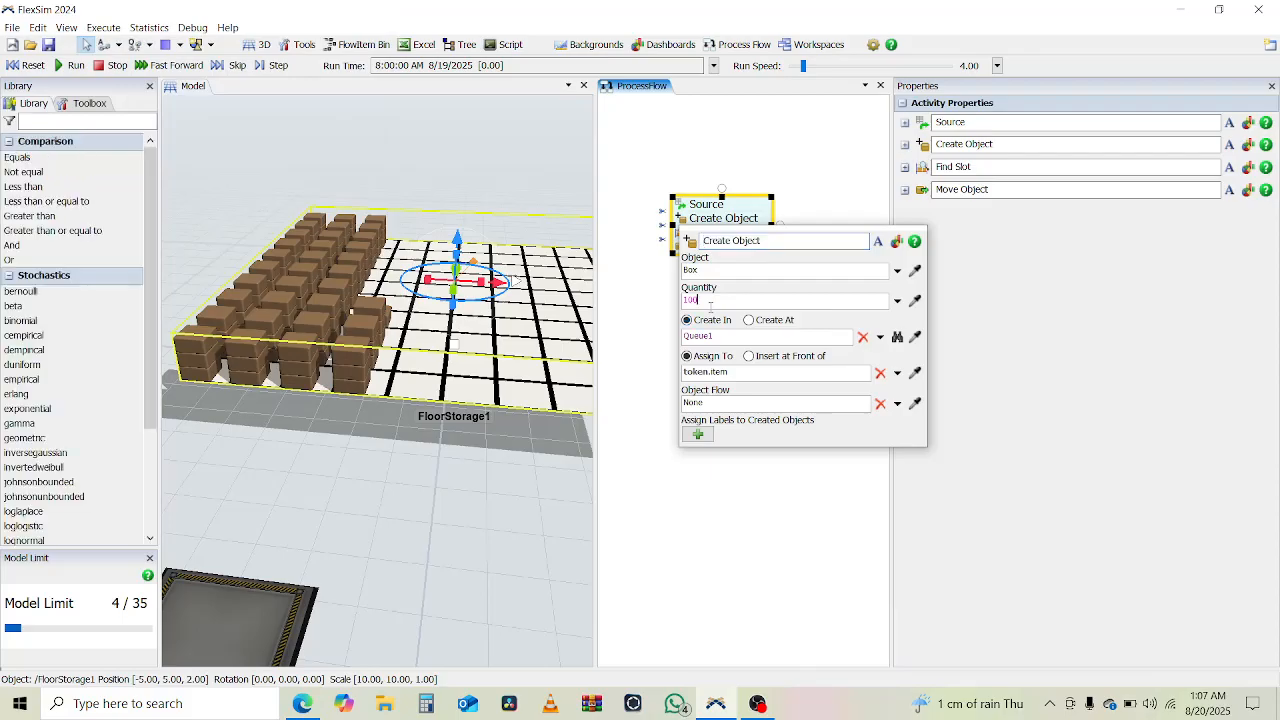
type("000")
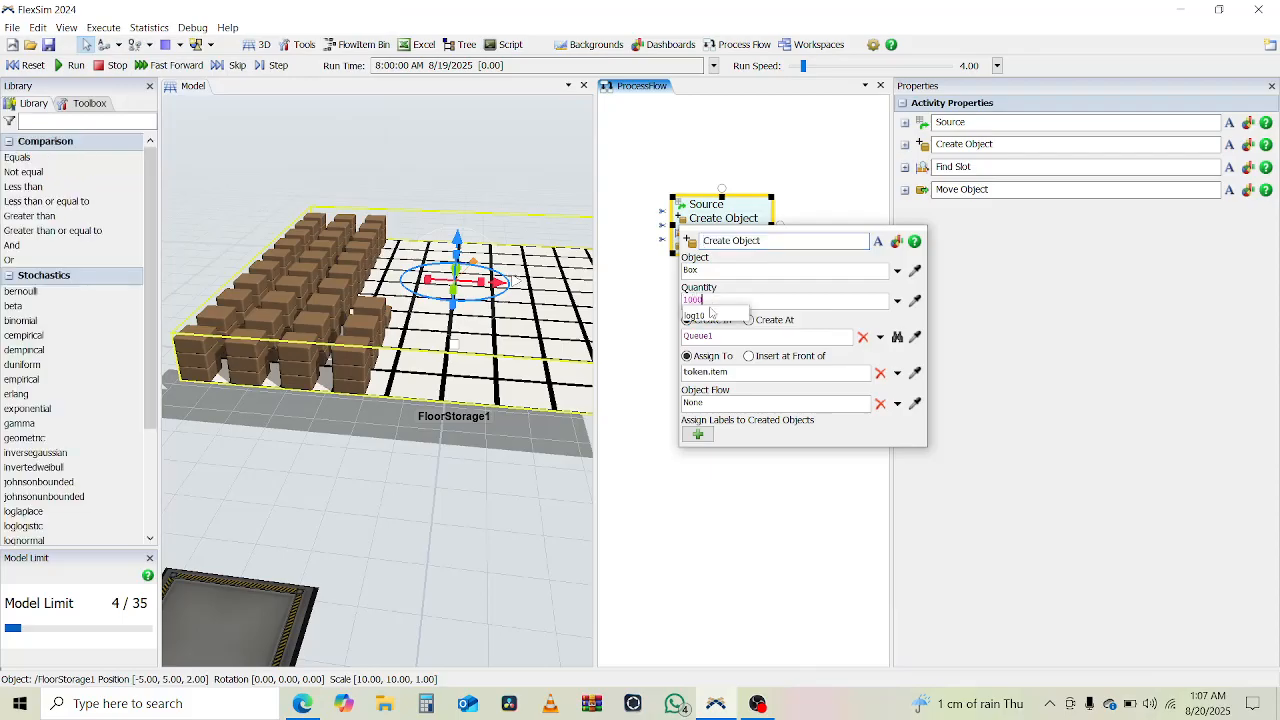
left_click(655, 160)
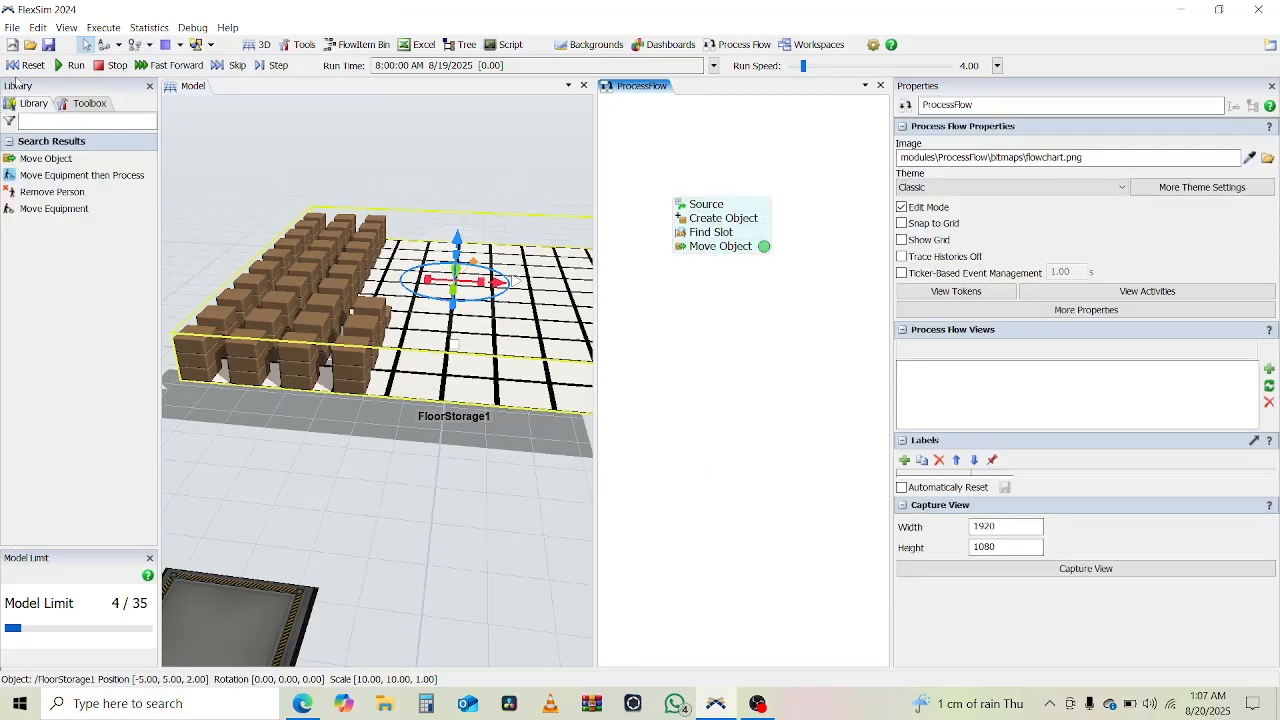
- Reset and run the model, and check how the floor storage fills with boxes and its statistics from different angles
left_click(25, 65)
left_click(74, 65)
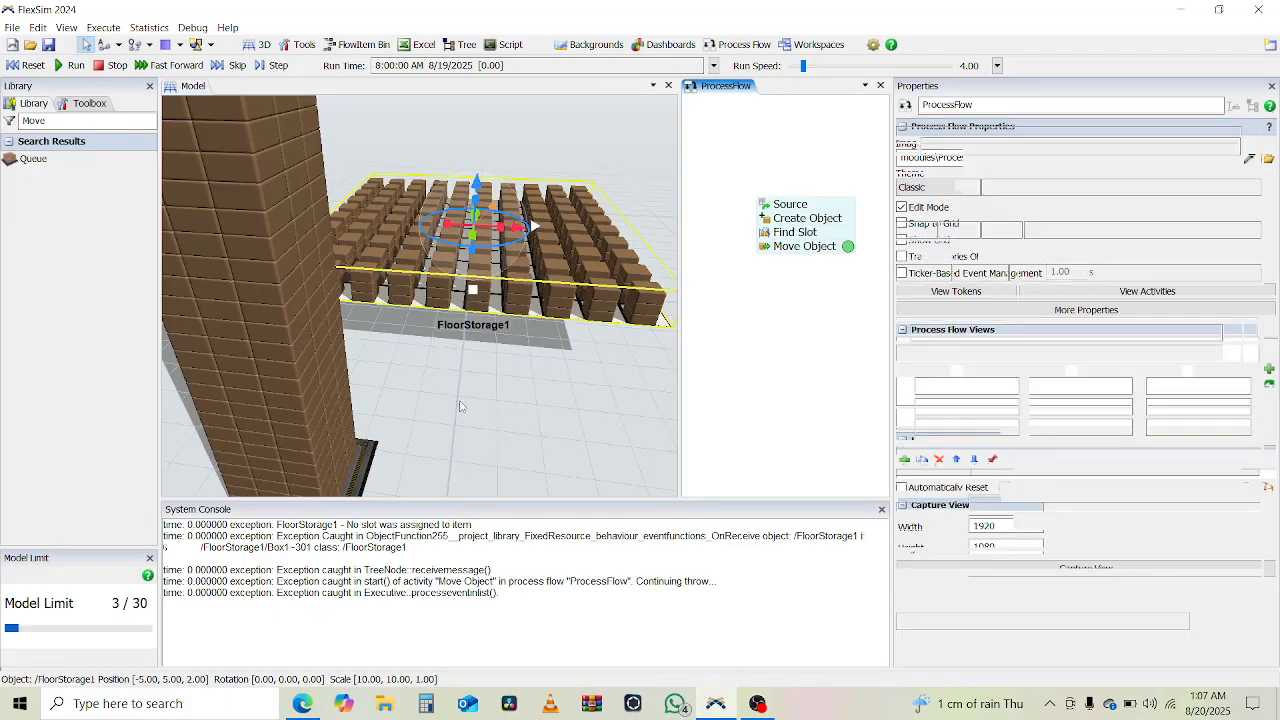
mouse_move(460, 401)
right_mouse_down()
mouse_move(446, 398)
mouse_move(491, 391)
mouse_move(478, 394)
right_mouse_up()
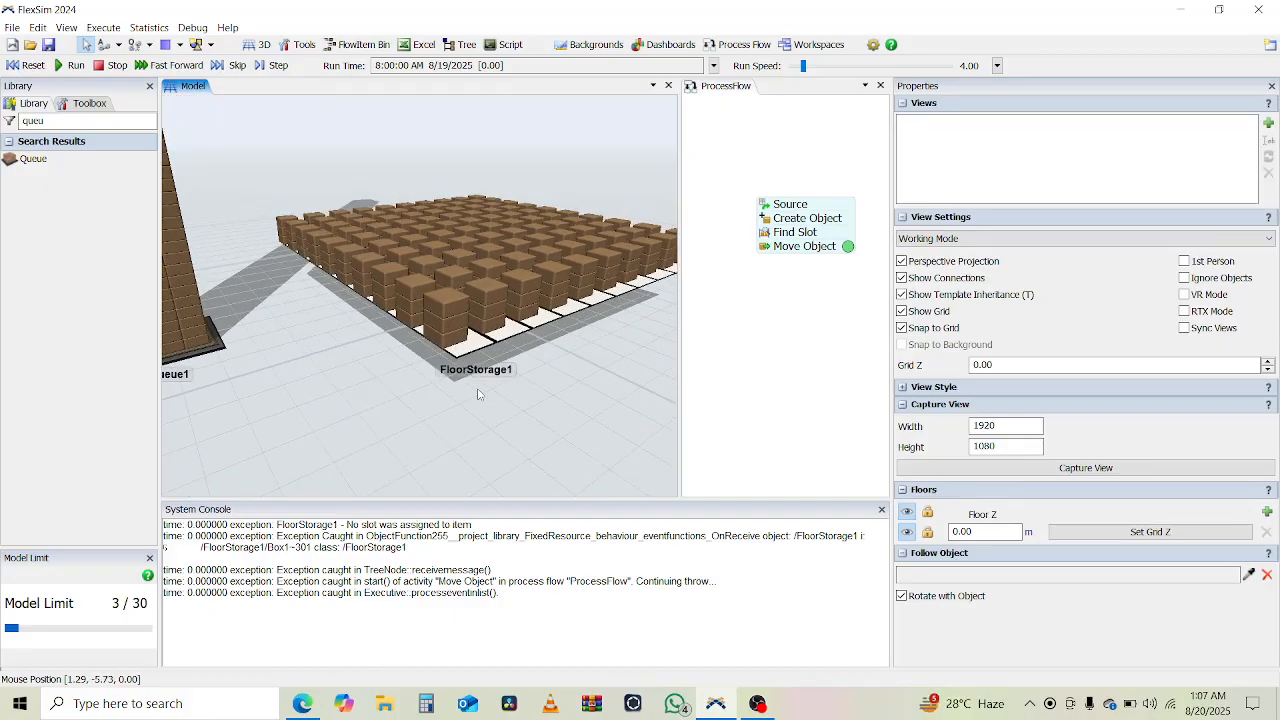
left_click(524, 332)
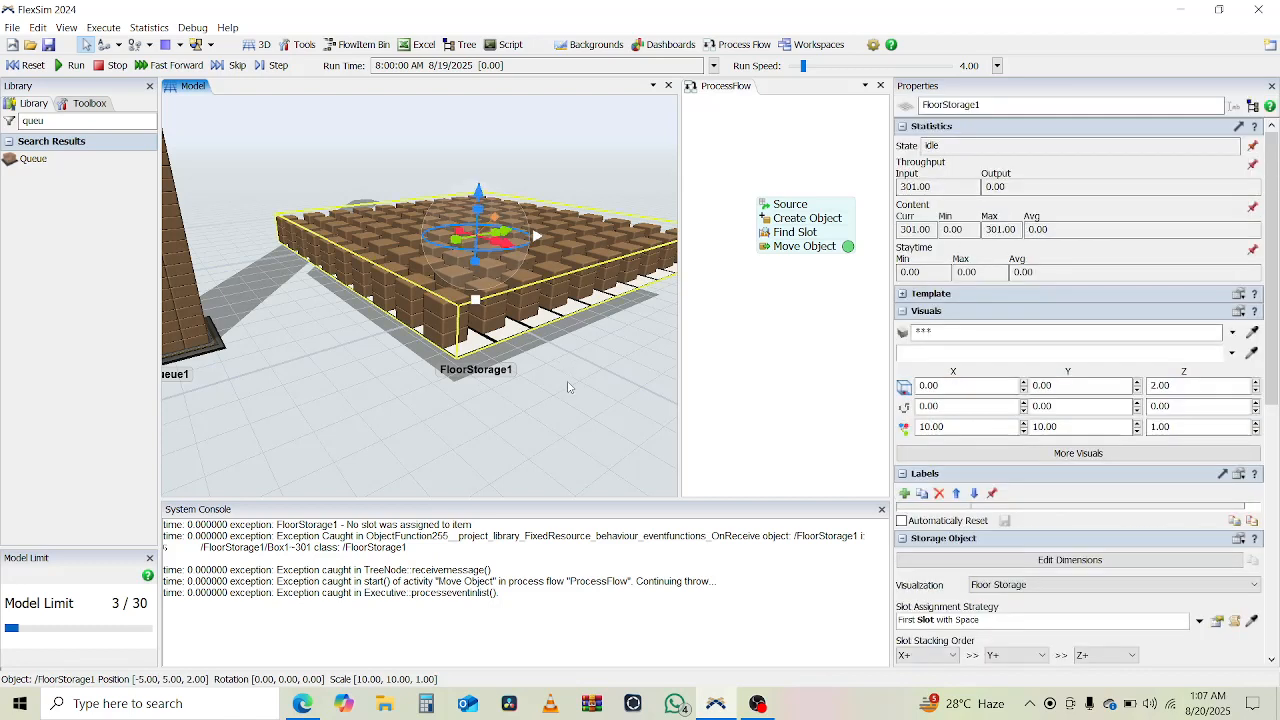
right_click_drag(592, 418, 543, 385)
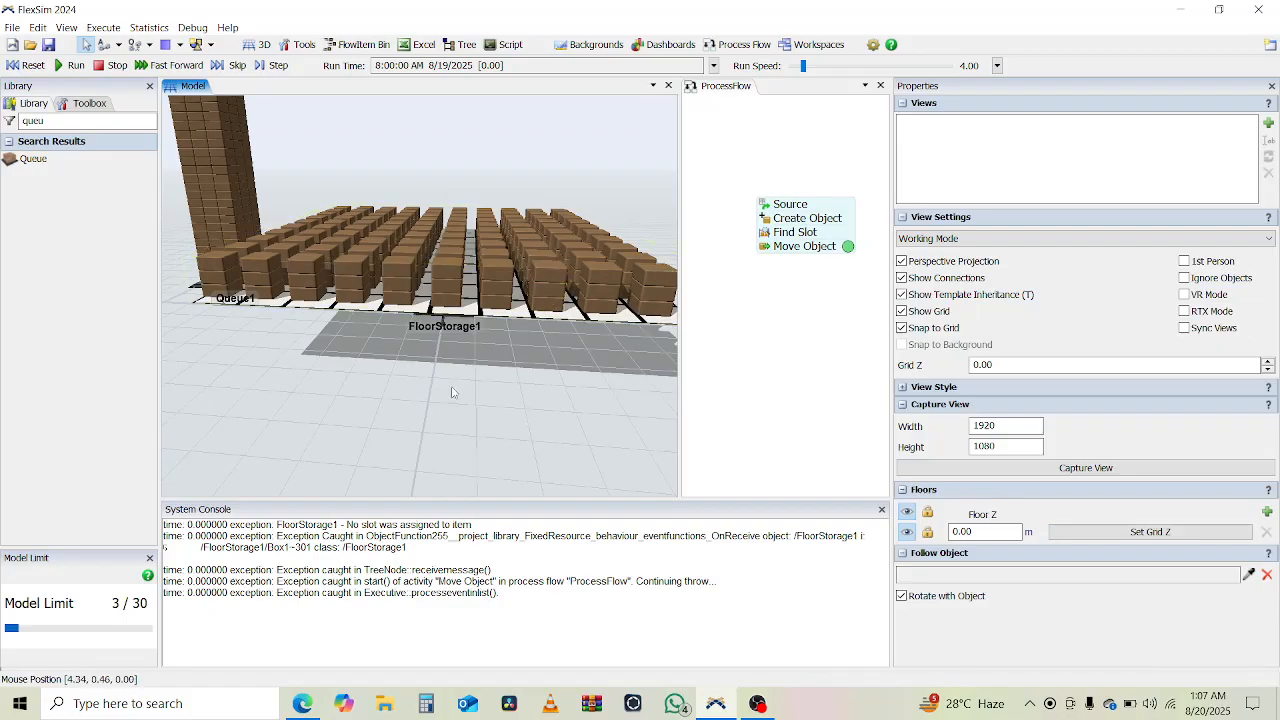
right_click_drag(451, 392, 524, 587)
- Switch to Calculator and compute the storage capacity as 10 × 10 × 3
left_click(430, 714)
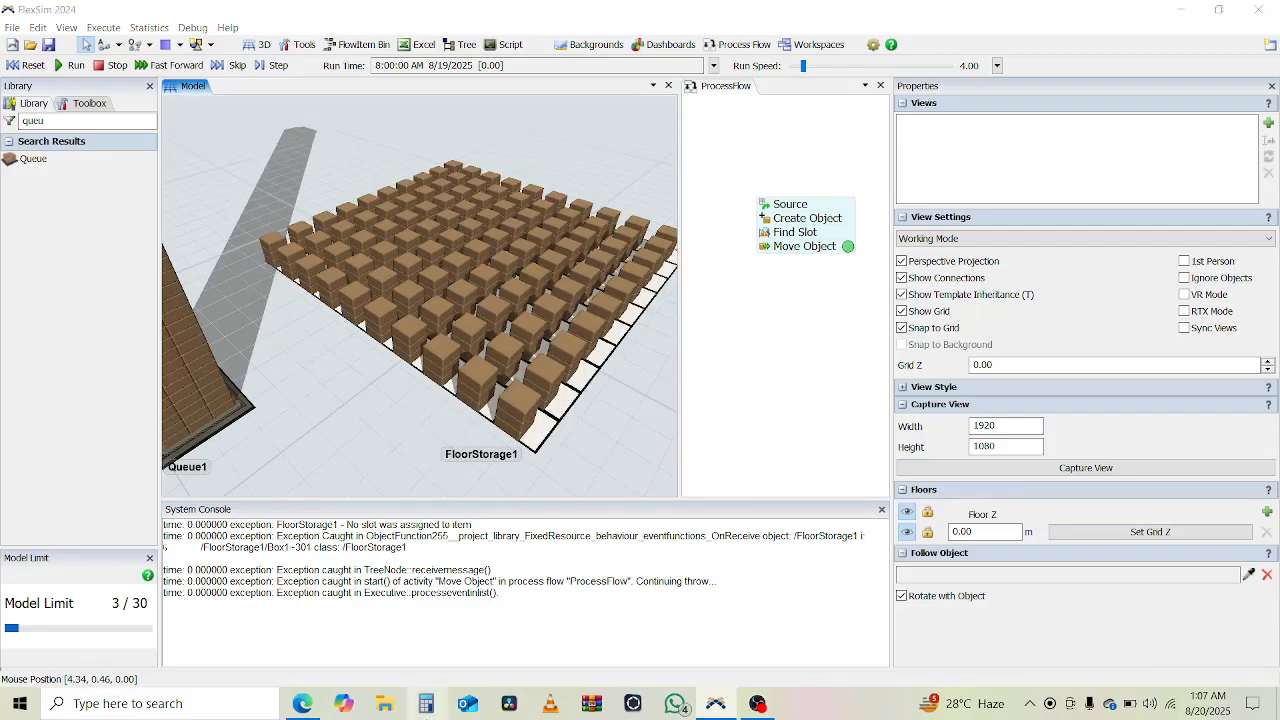
type("10")
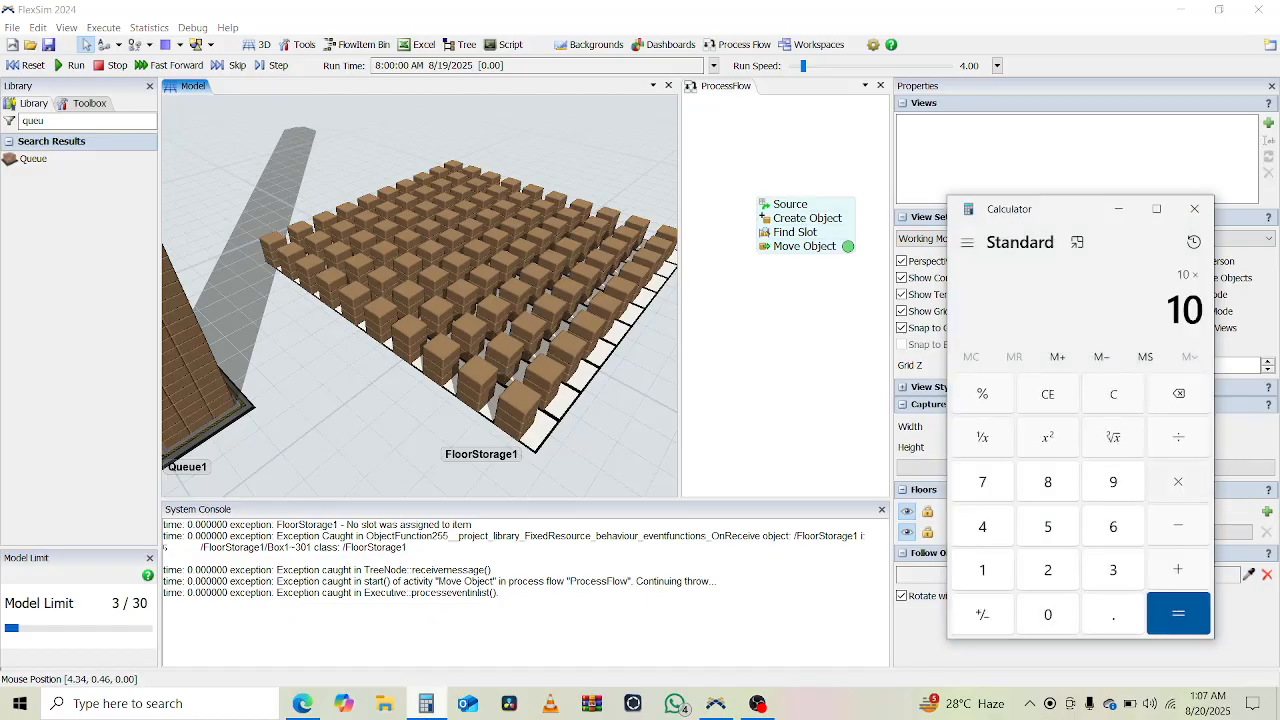
key("Return")
type("*3")
key("Return")
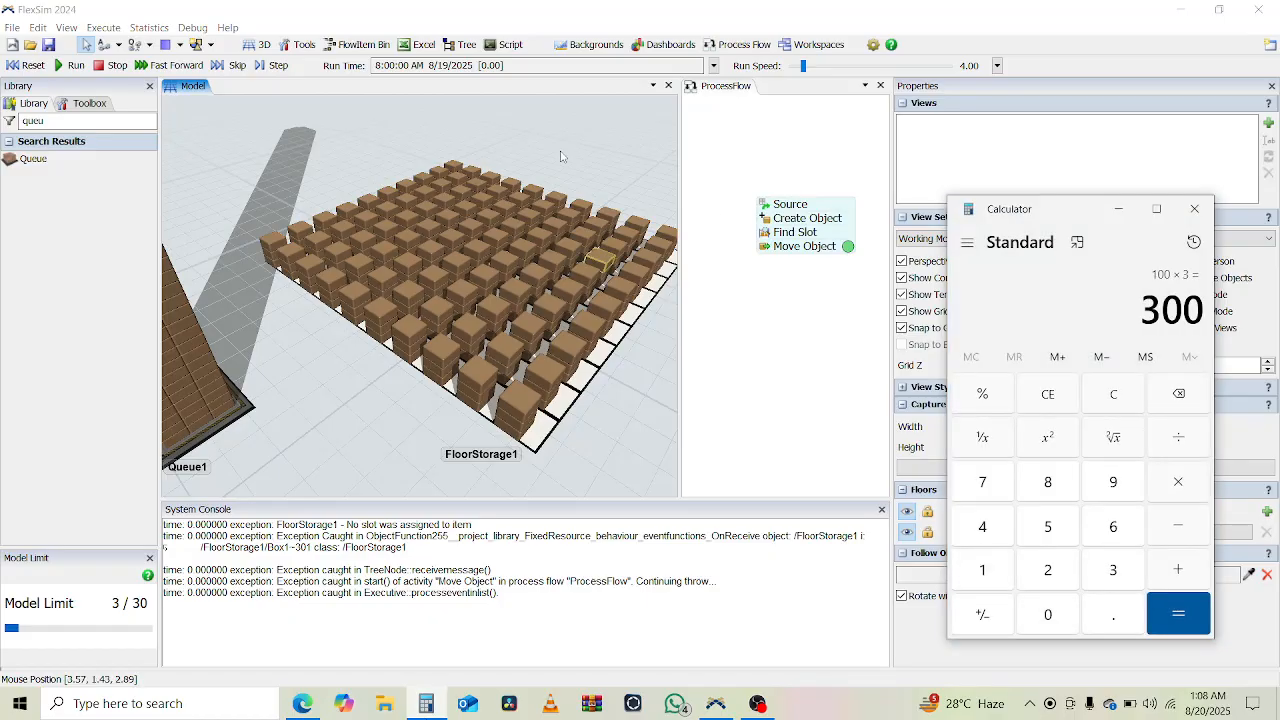
- Reset the model and set the Create Object activity's quantity to 300 boxes
left_click(22, 66)
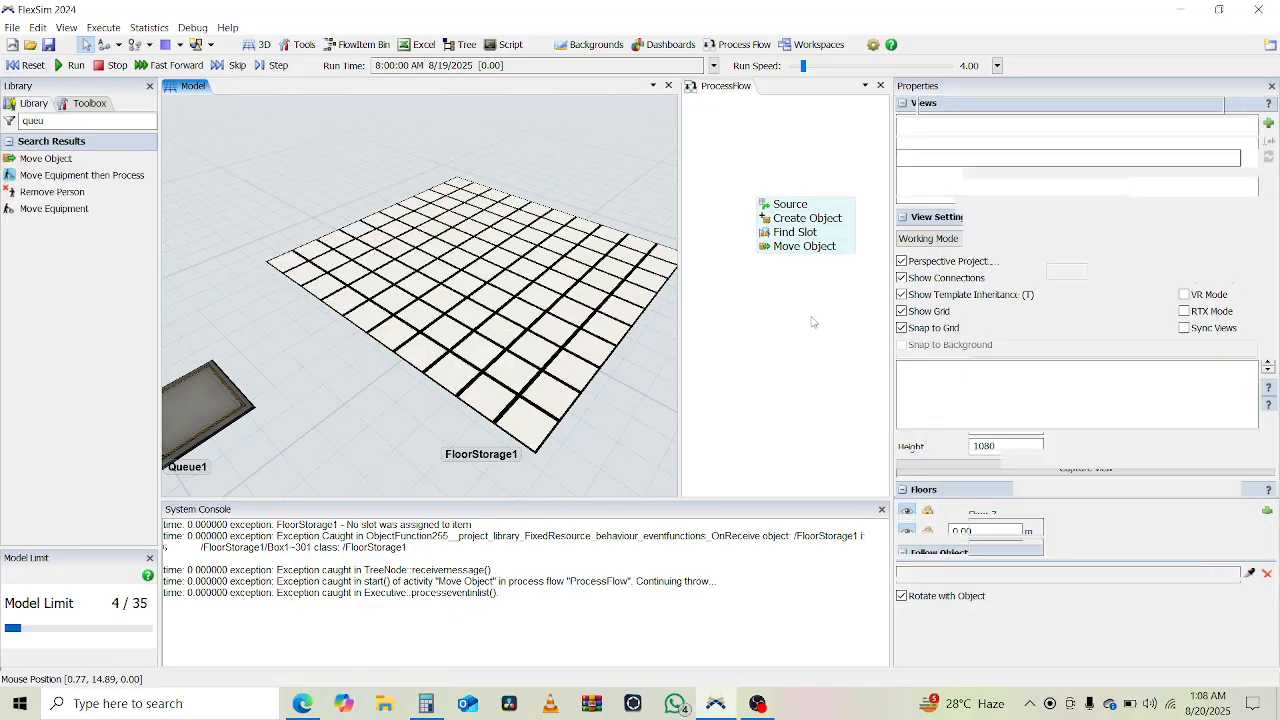
left_click(866, 319)
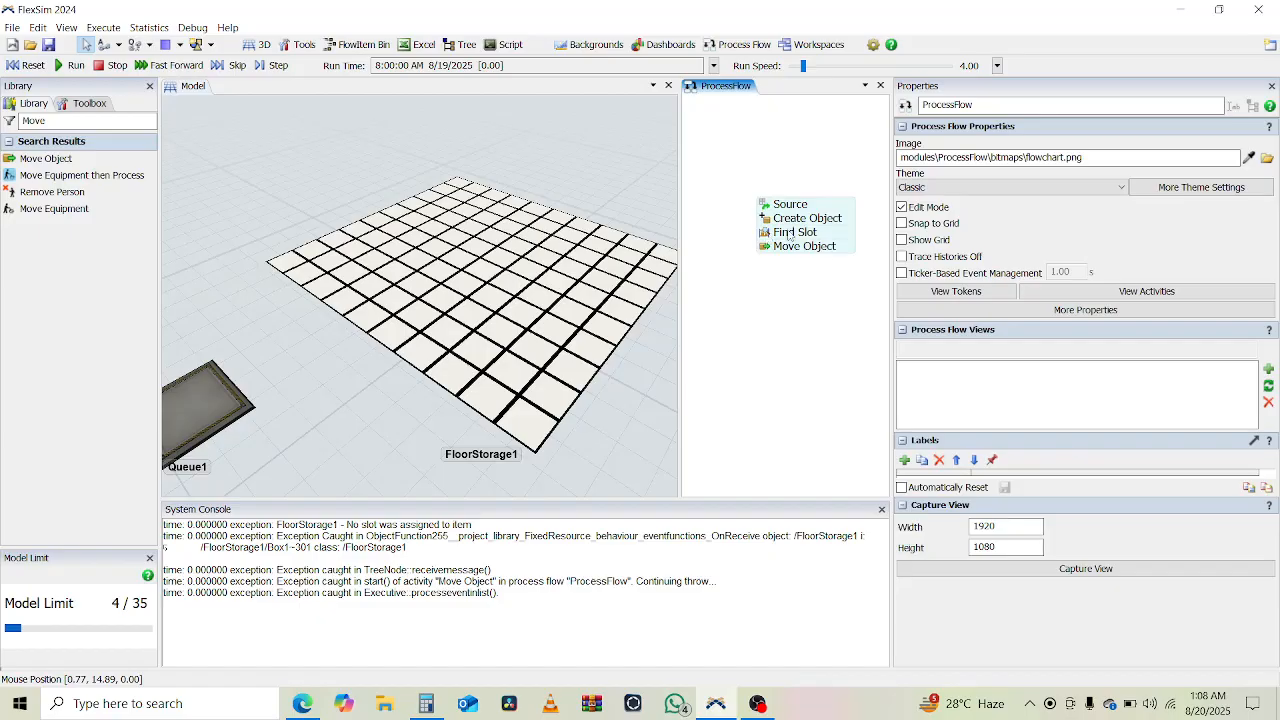
double_click(767, 222)
double_click(797, 300)
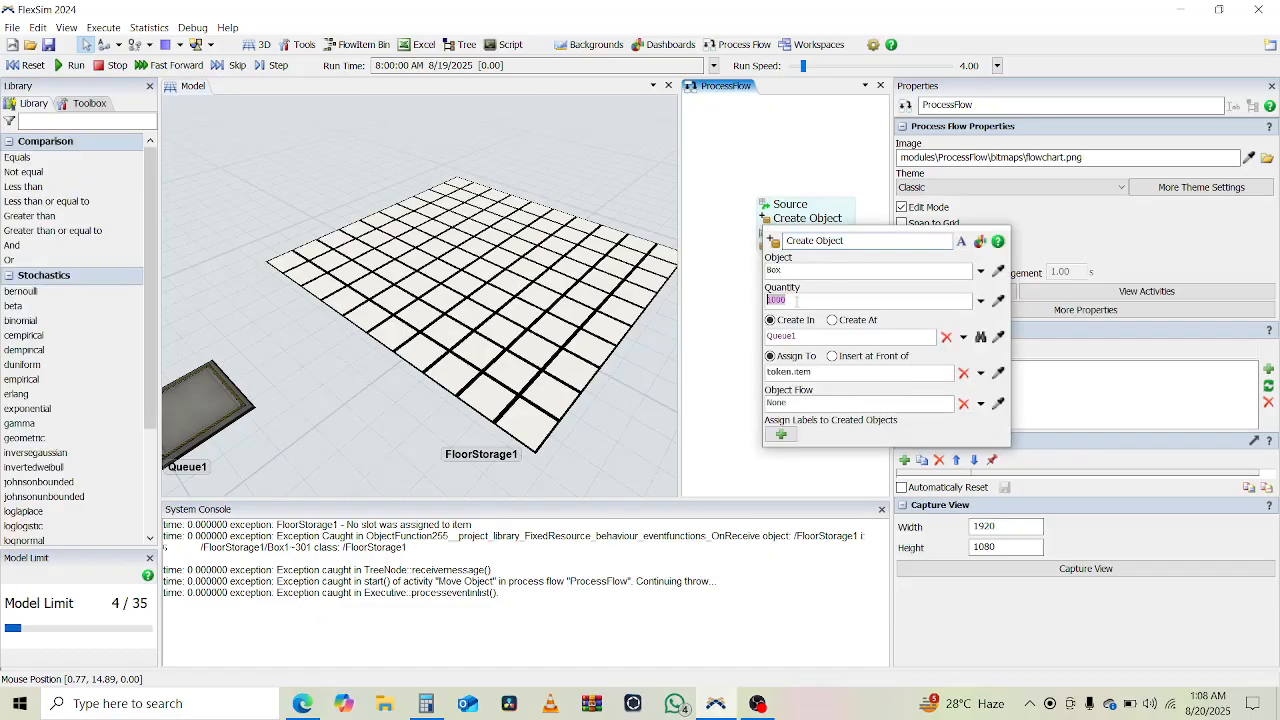
type("300")
left_click(716, 363)
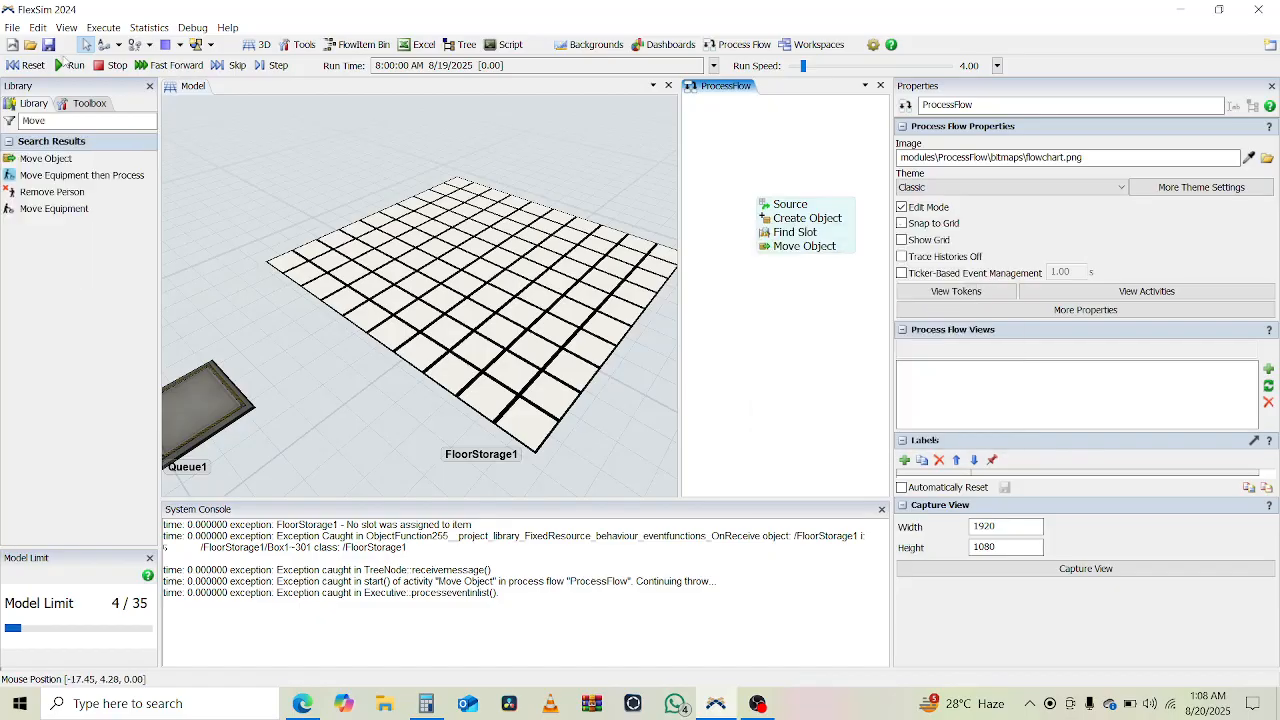
- Run the model and examine the filled floor storage along with its throughput and content statistics
left_click(70, 65)
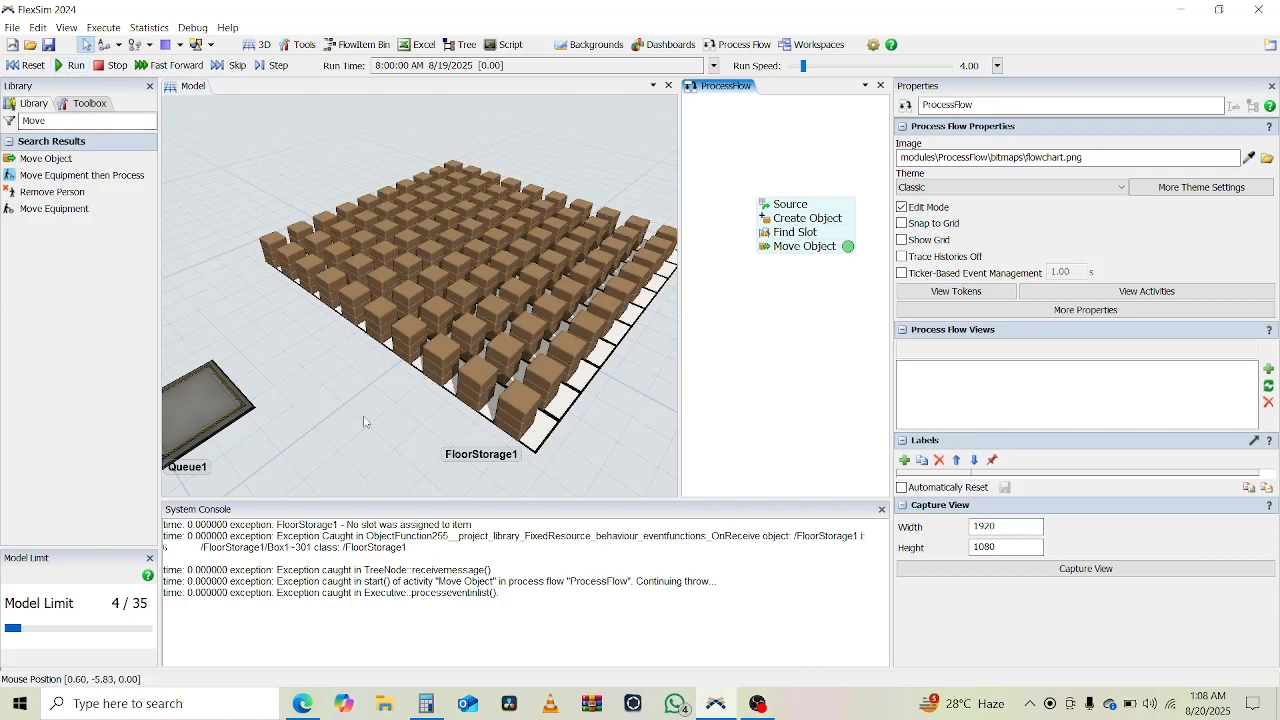
right_click_drag(357, 432, 612, 295)
left_click(576, 311)
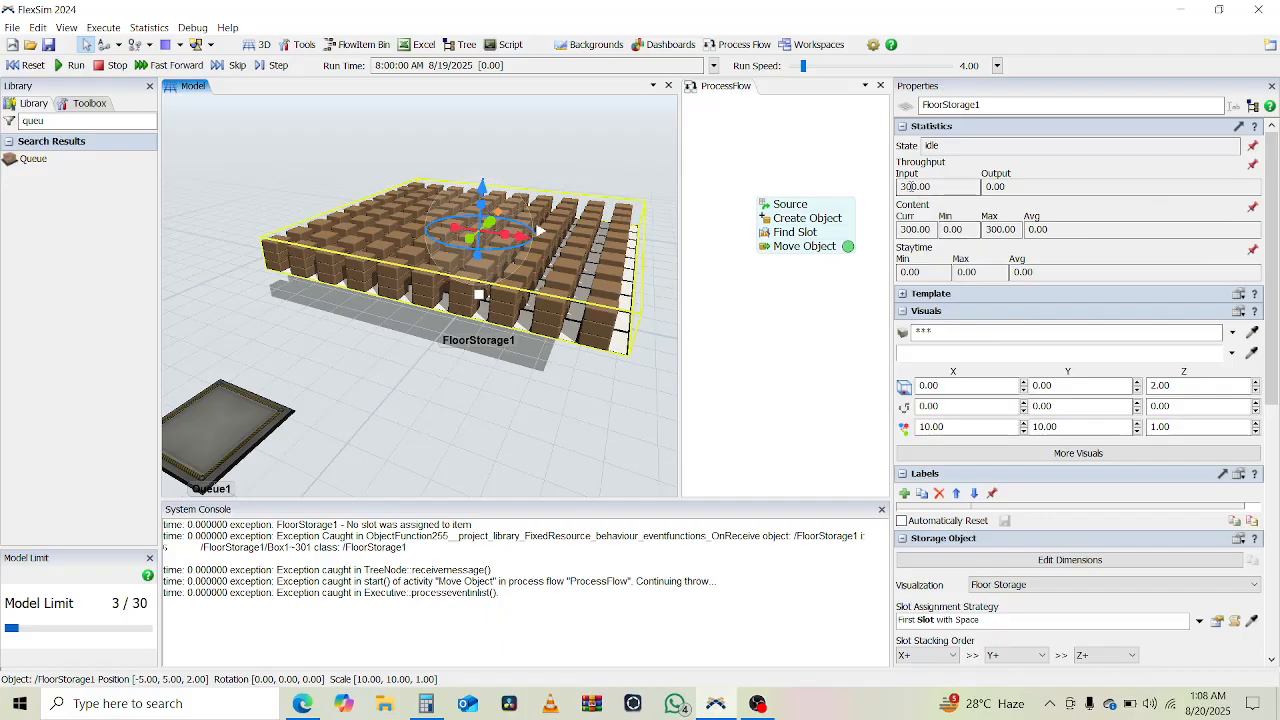
left_click(1002, 229)
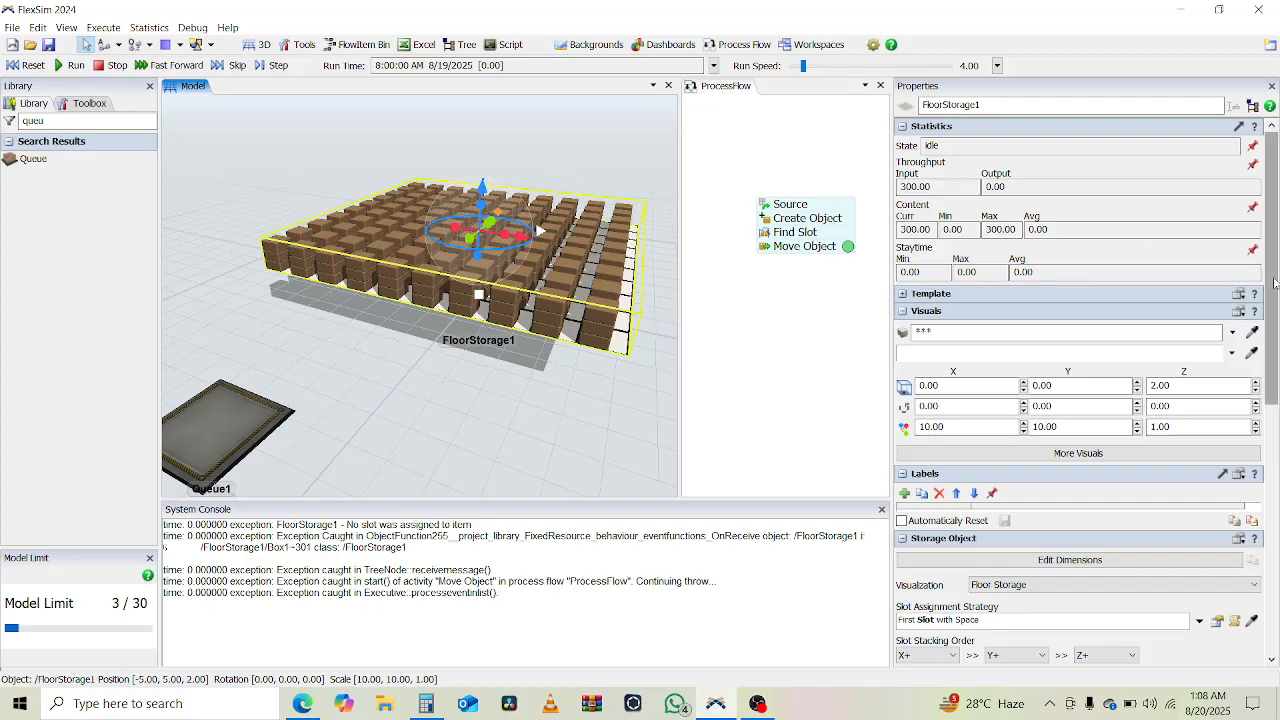
- Review the floor storage's dimensions and slot padding settings, and check the stacked boxes from other angles
left_click_drag(1274, 283, 1274, 442)
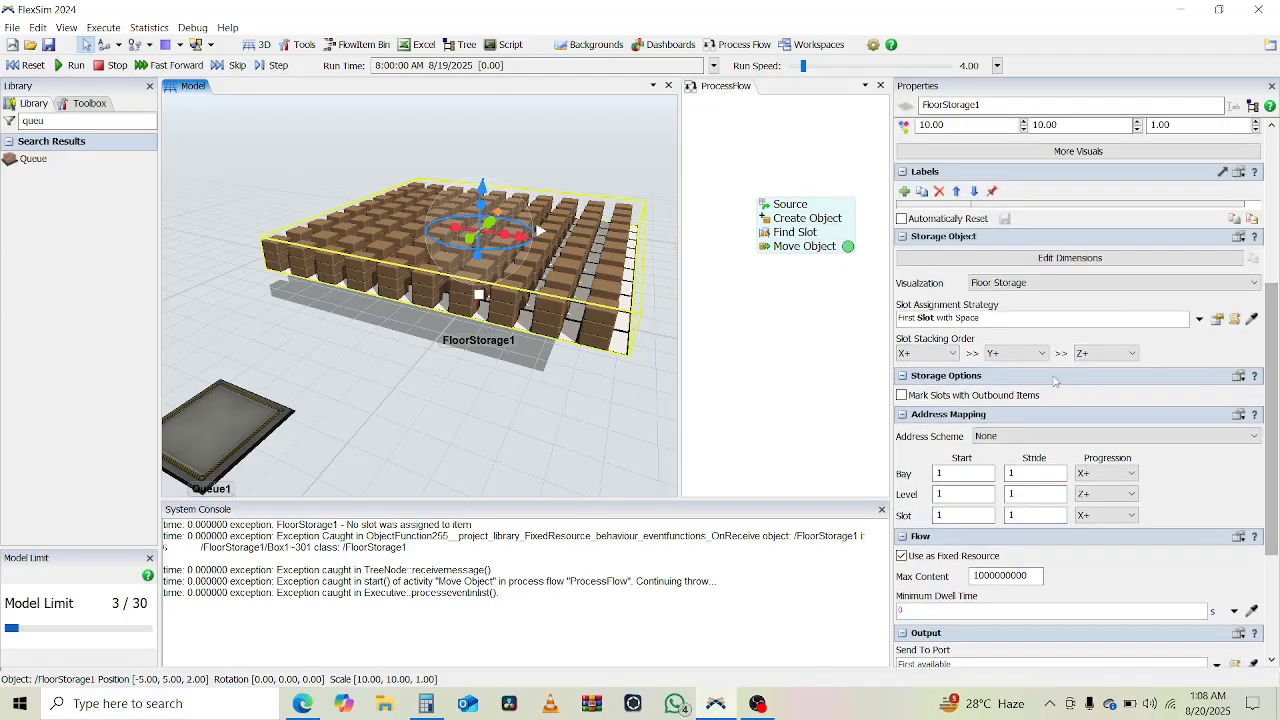
left_click(1080, 258)
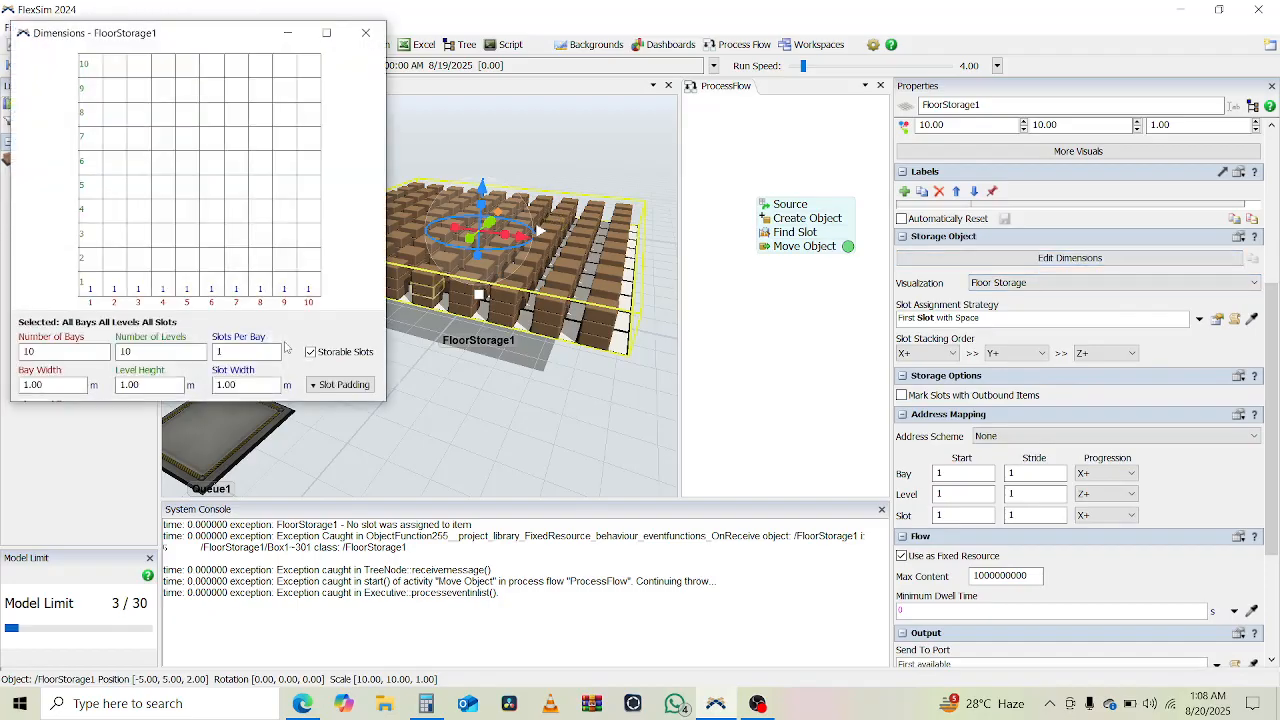
left_click(327, 388)
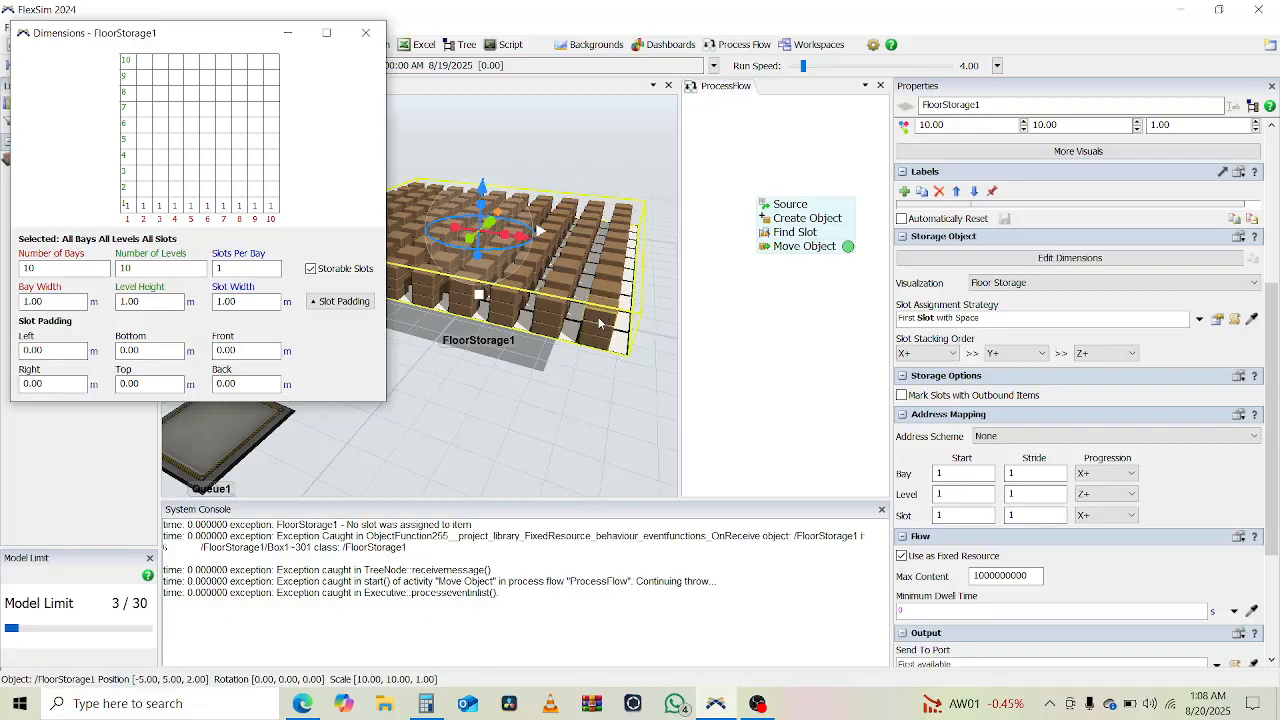
left_click(366, 34)
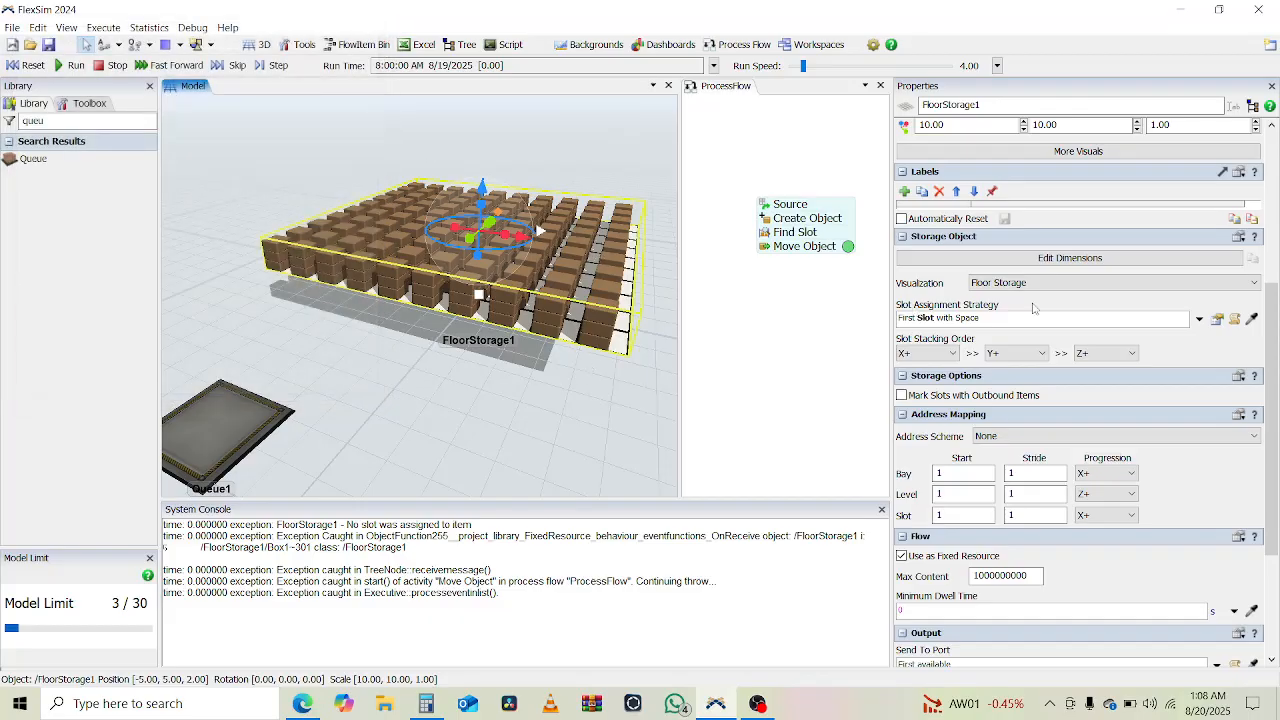
scroll(1033, 307, "up", 5)
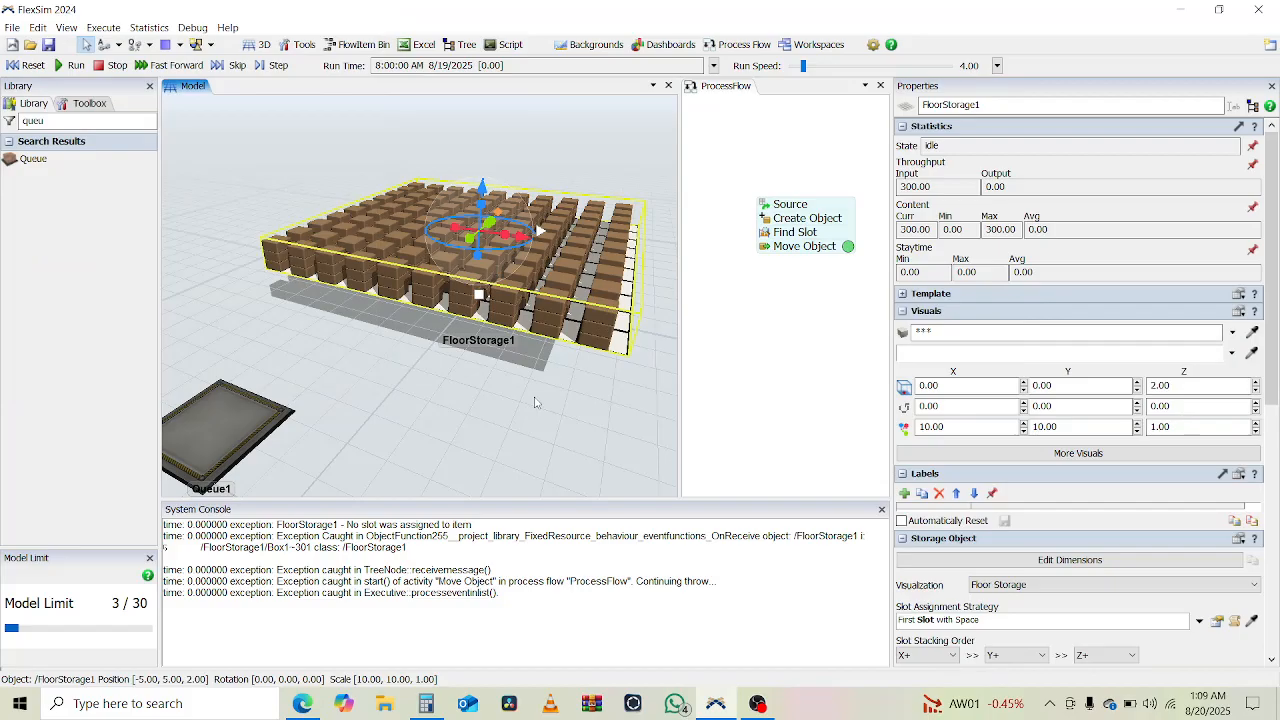
left_click(615, 418)
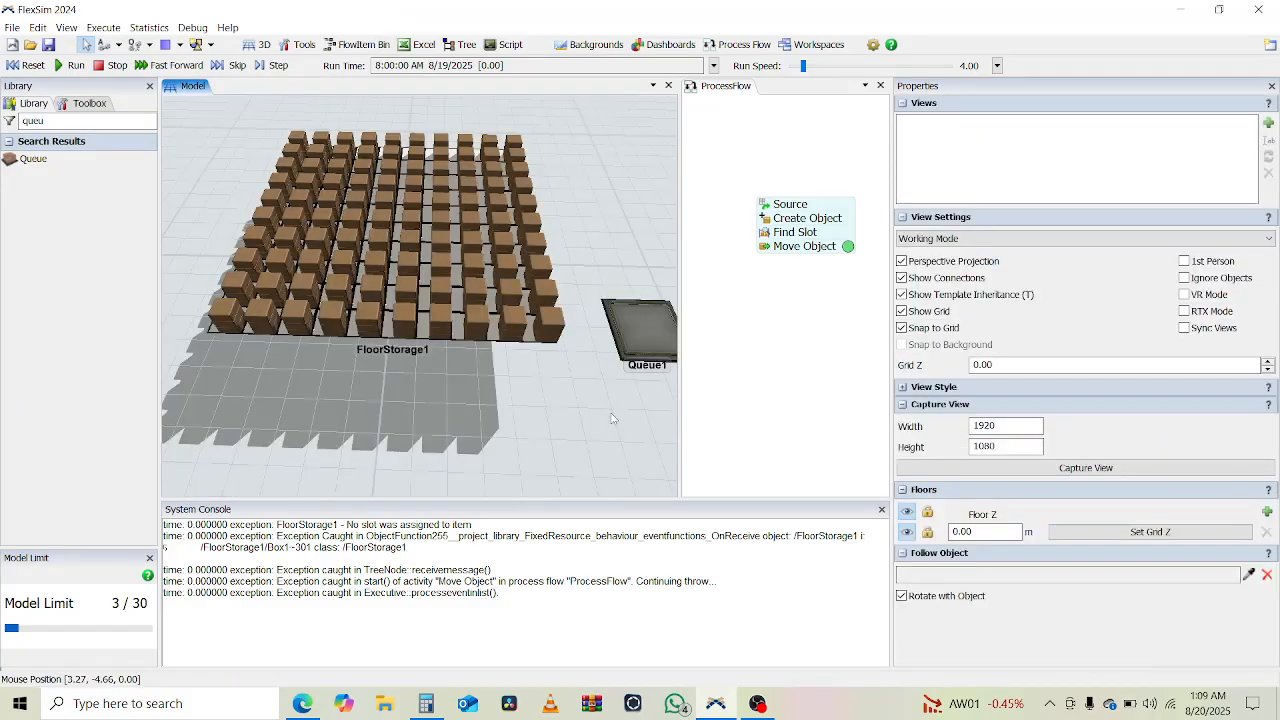
right_click_drag(615, 418, 545, 416)
scroll(548, 418, "down", 3)
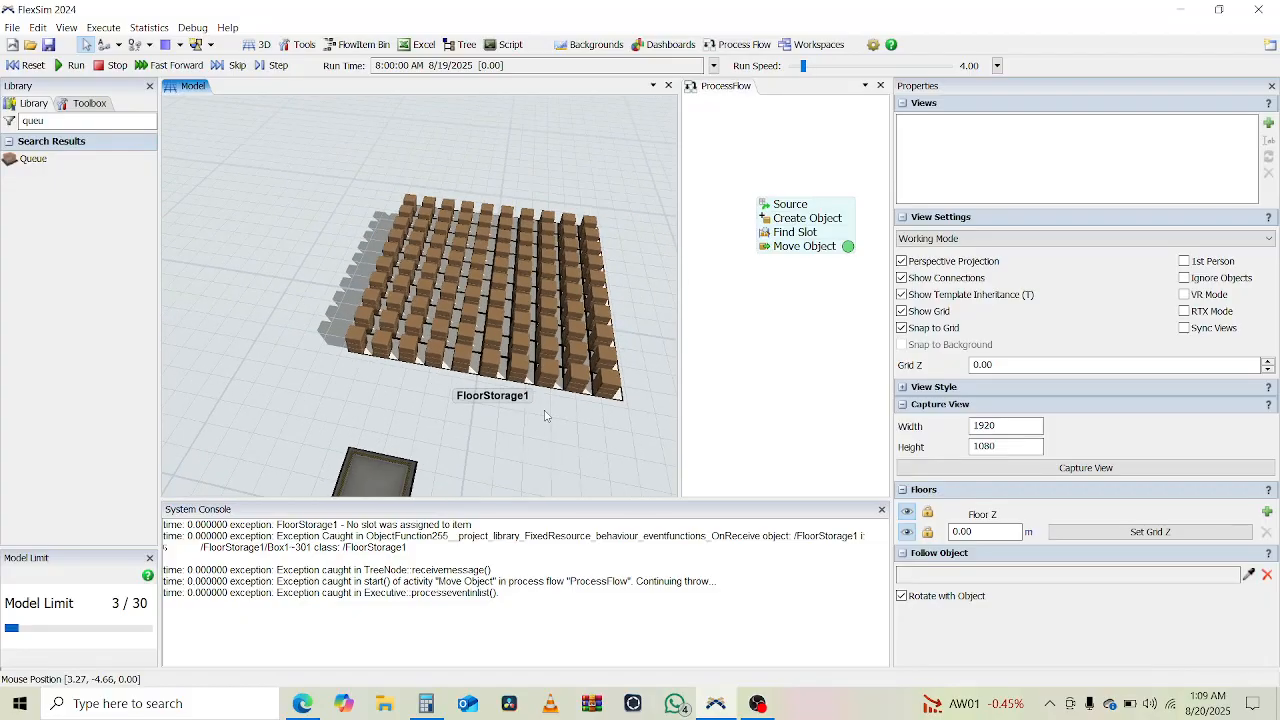
scroll(565, 413, "down", 3)
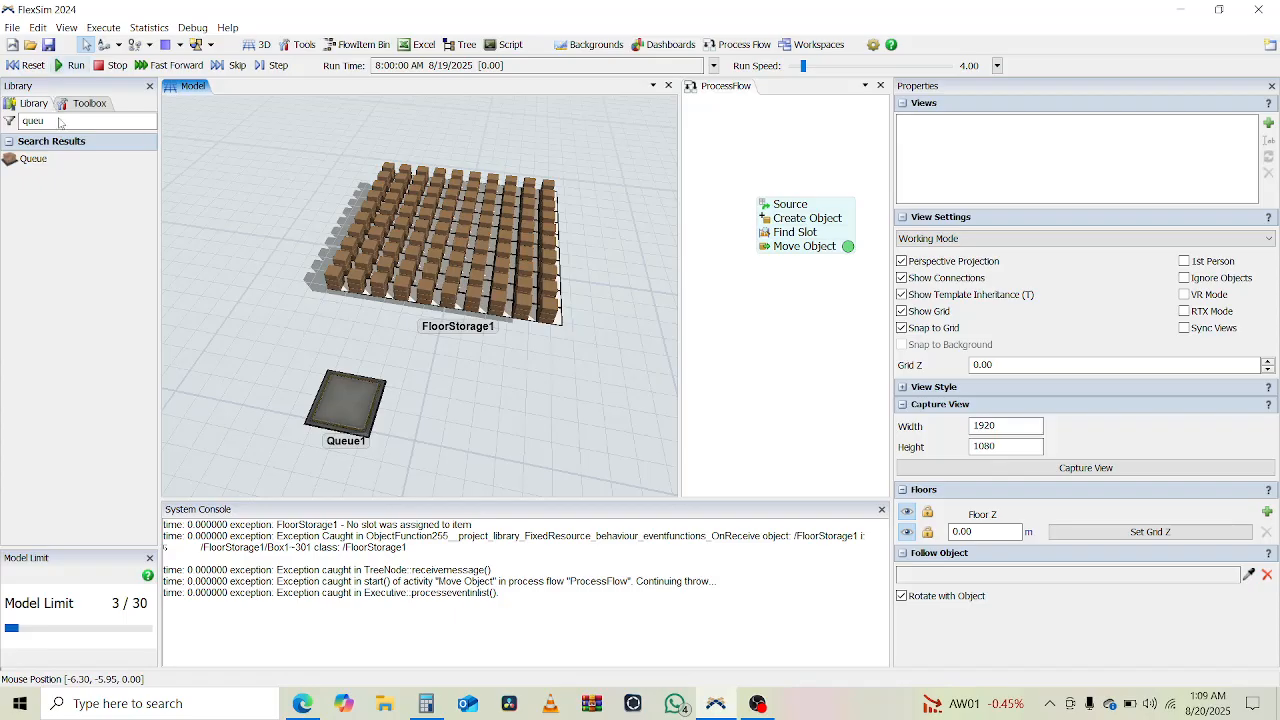
- Add a label named FloorQty to the boxes produced by the Create Object activity
left_click(769, 222)
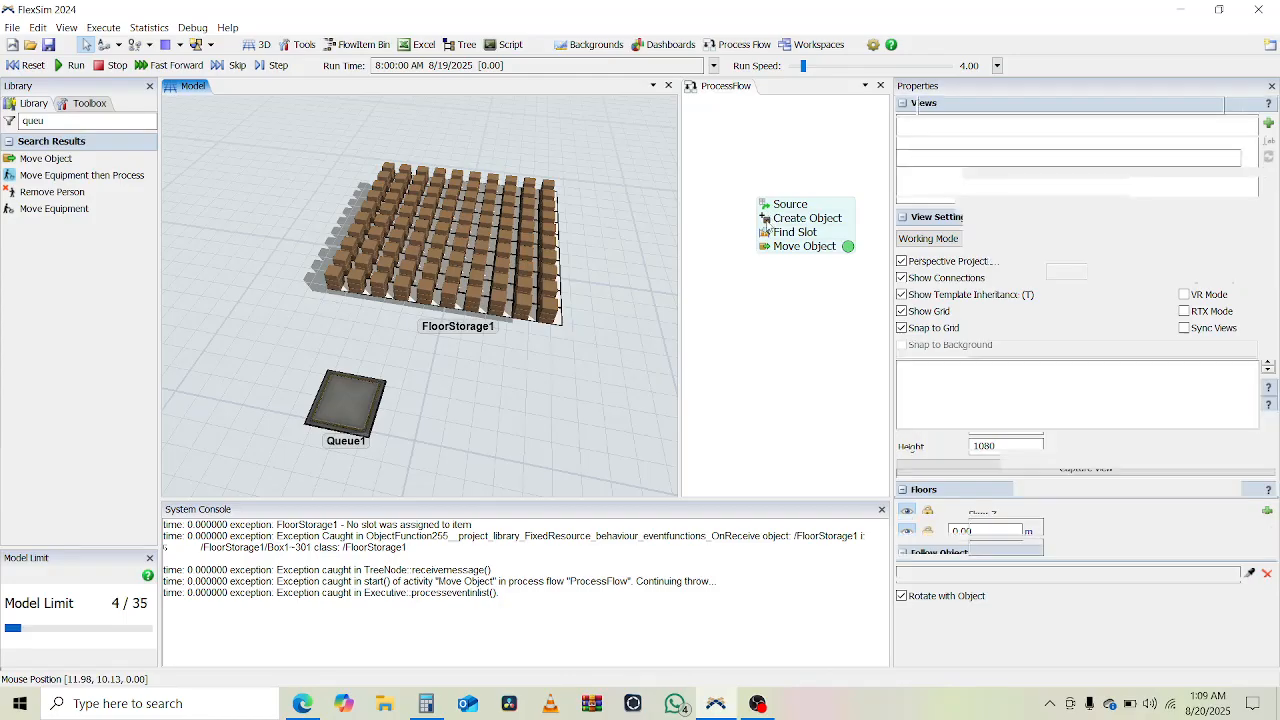
left_click(769, 222)
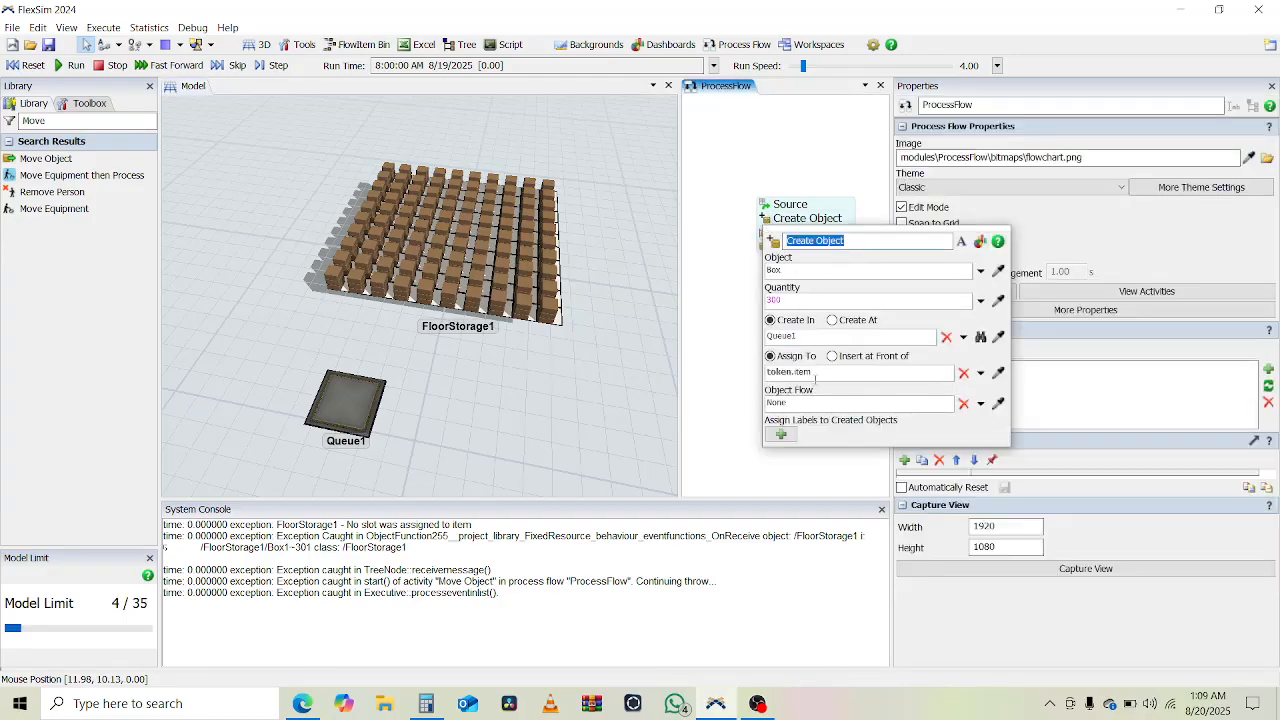
left_click(781, 434)
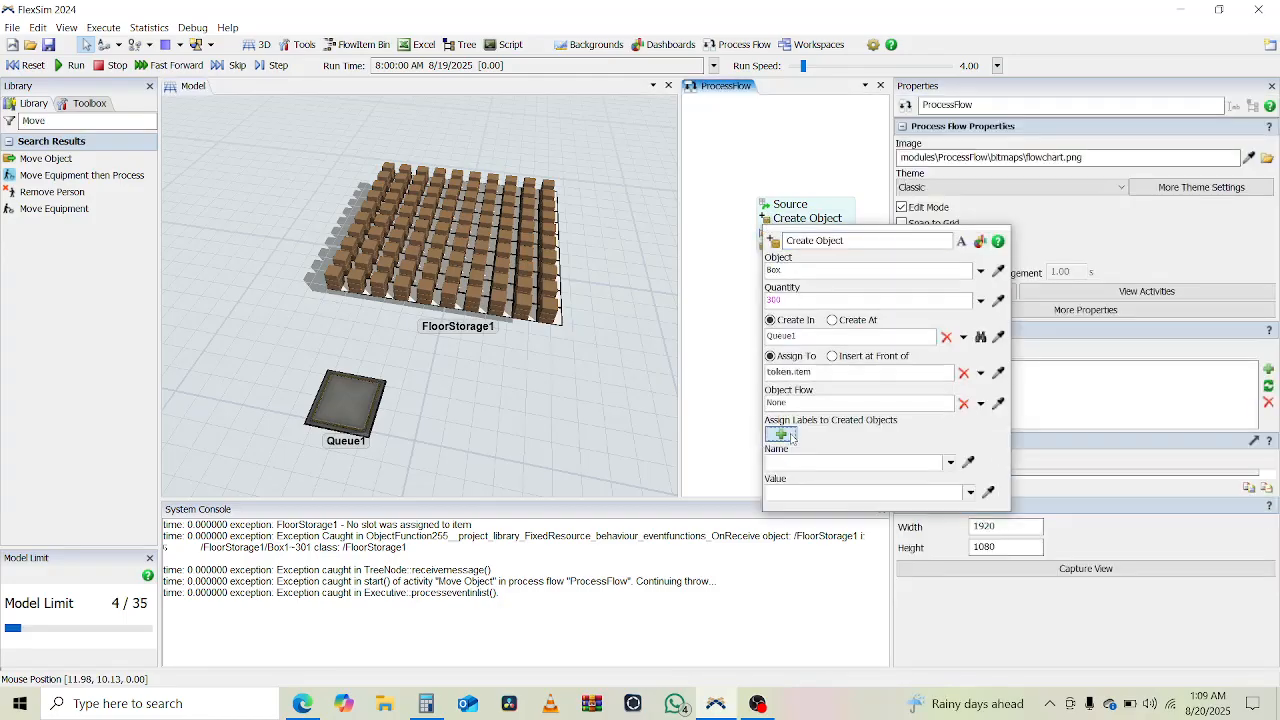
double_click(820, 461)
type("FlourQty")
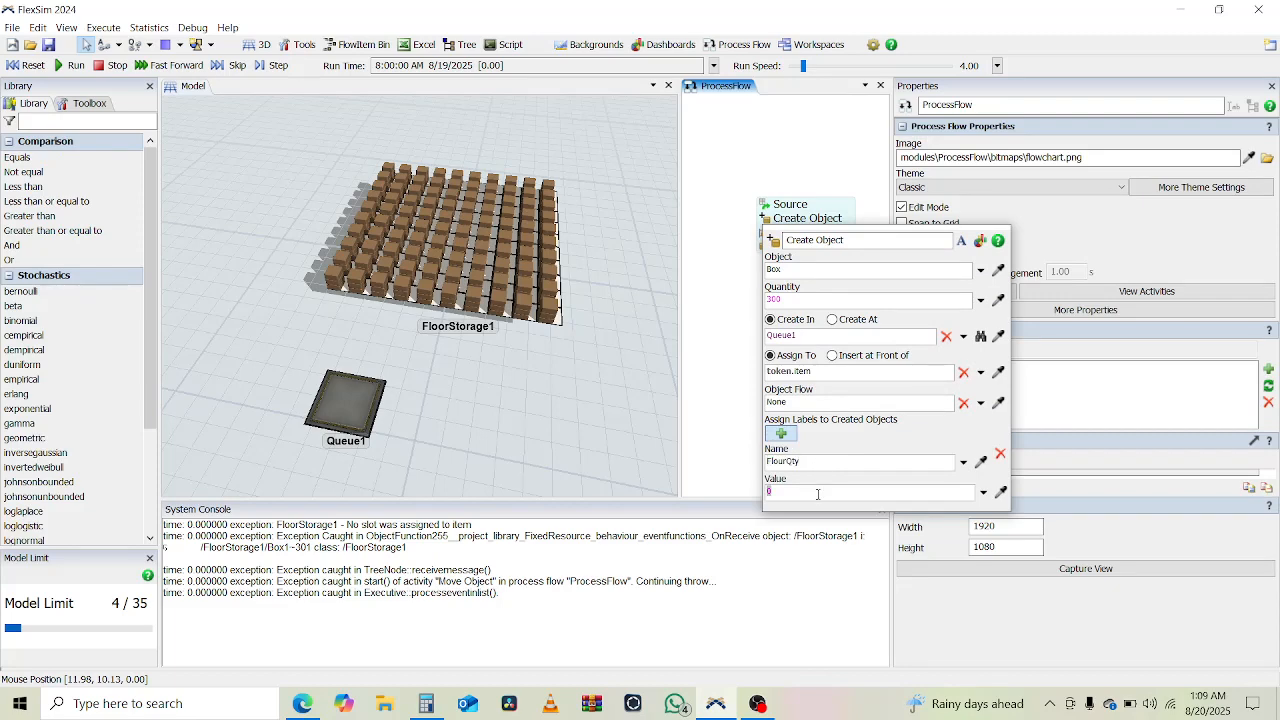
left_click(721, 431)
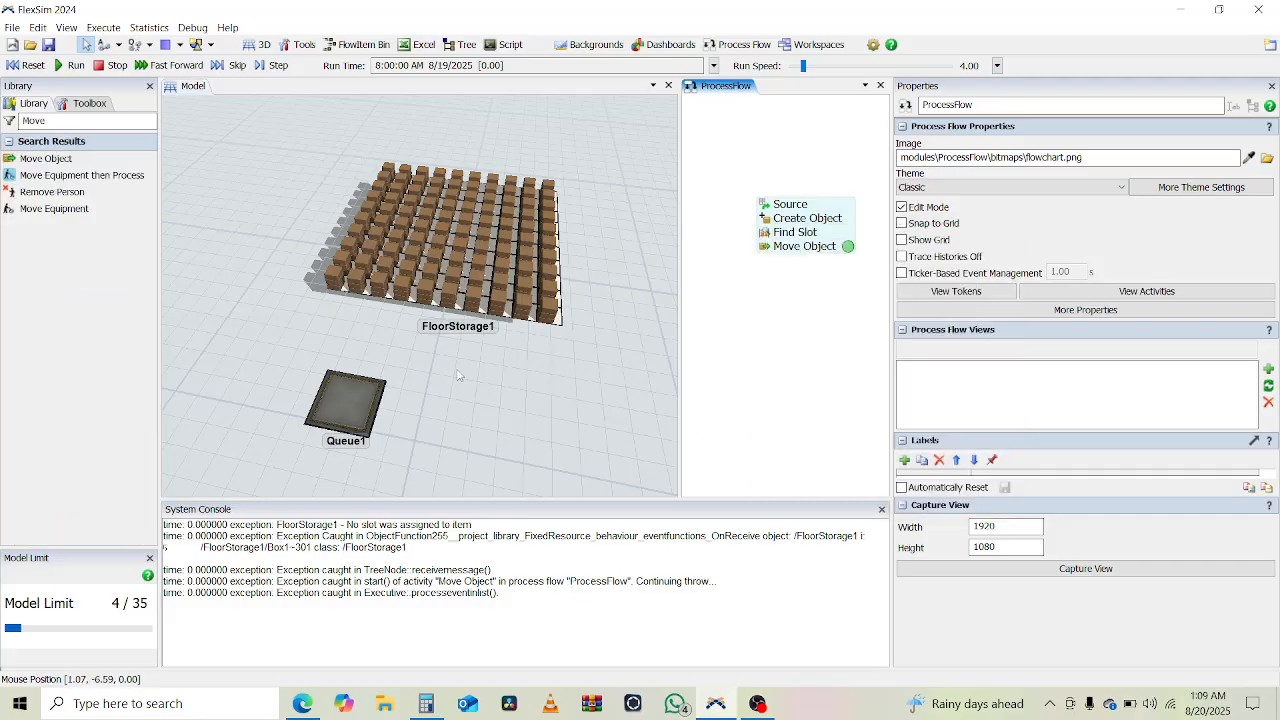
- Clear the library filter and add a new global table to the model
double_click(55, 120)
key("BackSpace")
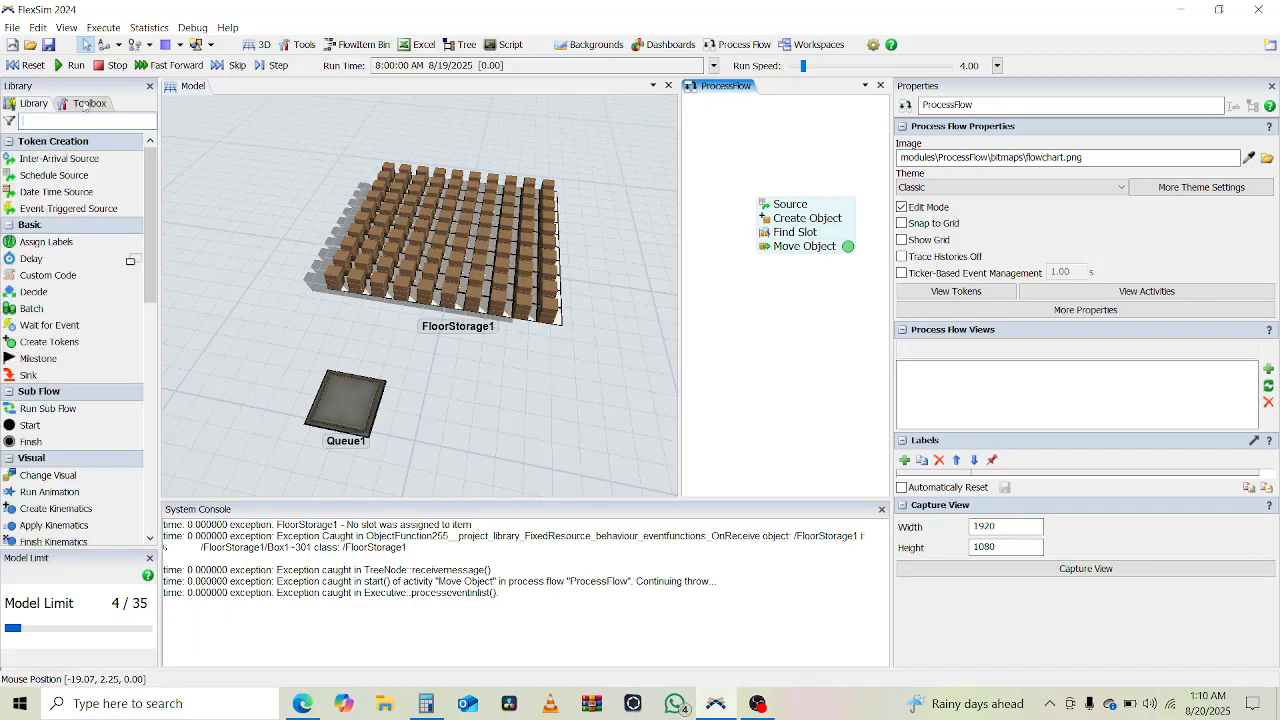
left_click(88, 104)
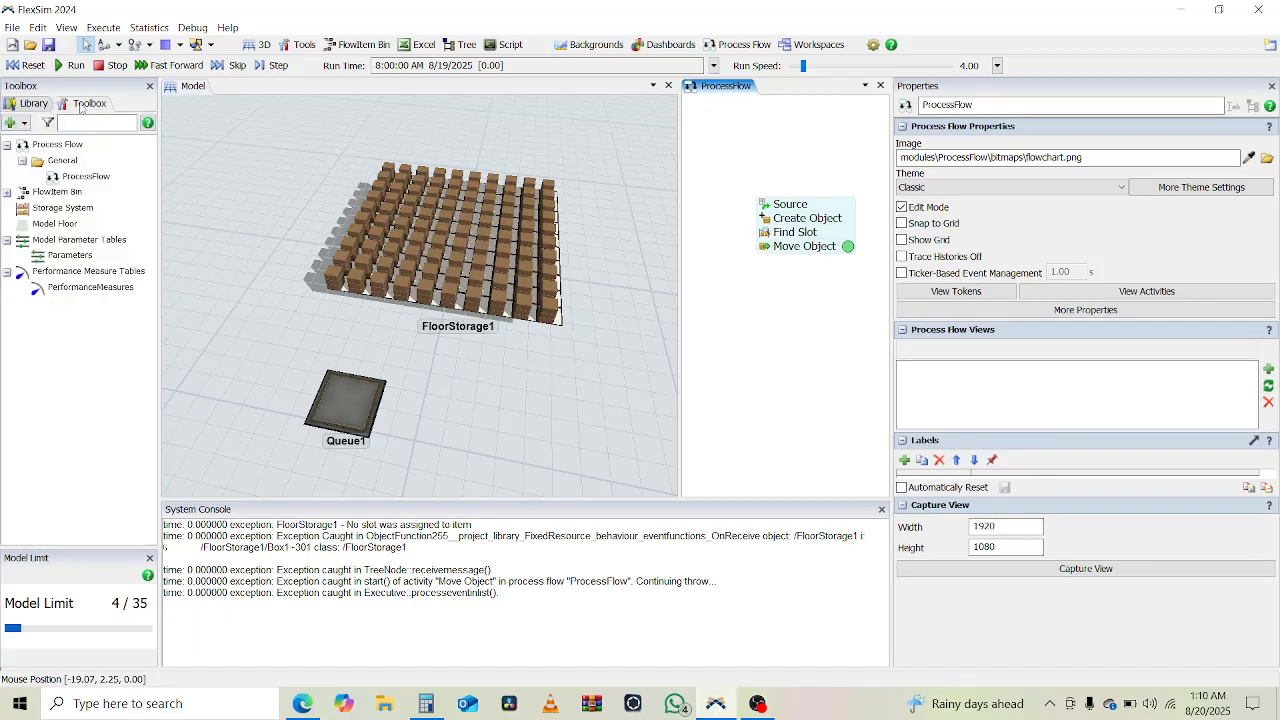
left_click(25, 124)
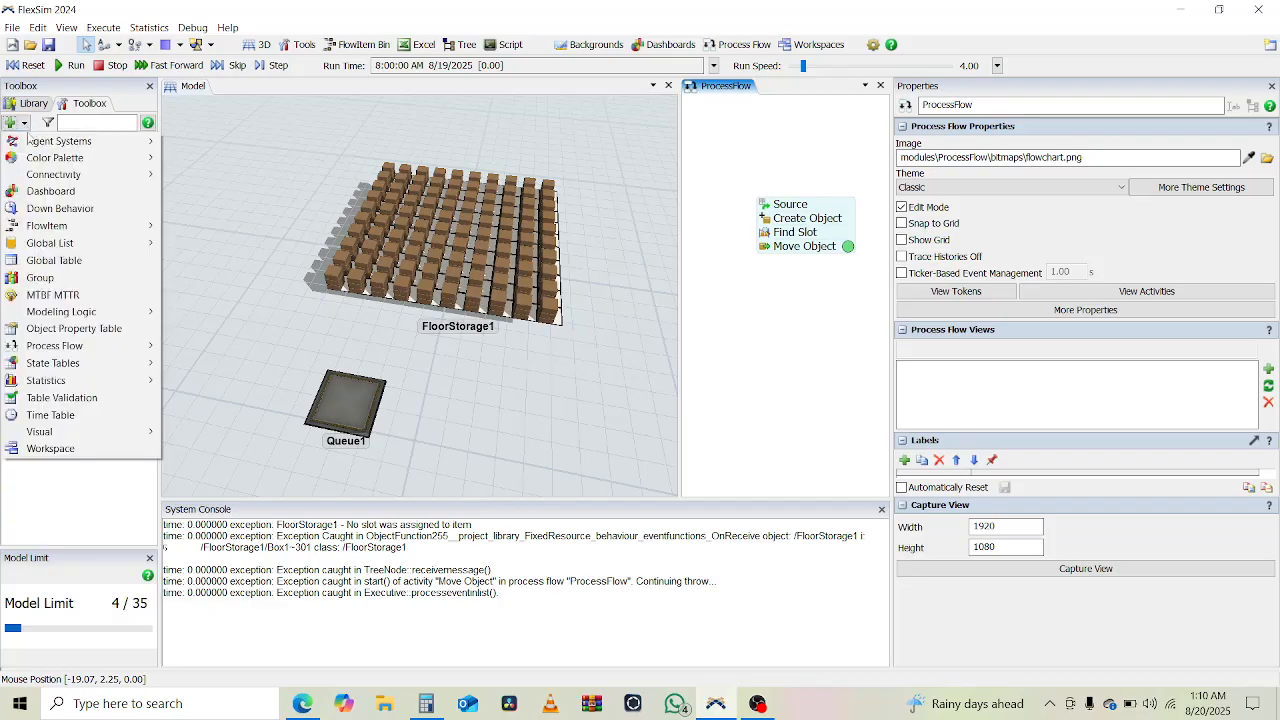
left_click(72, 266)
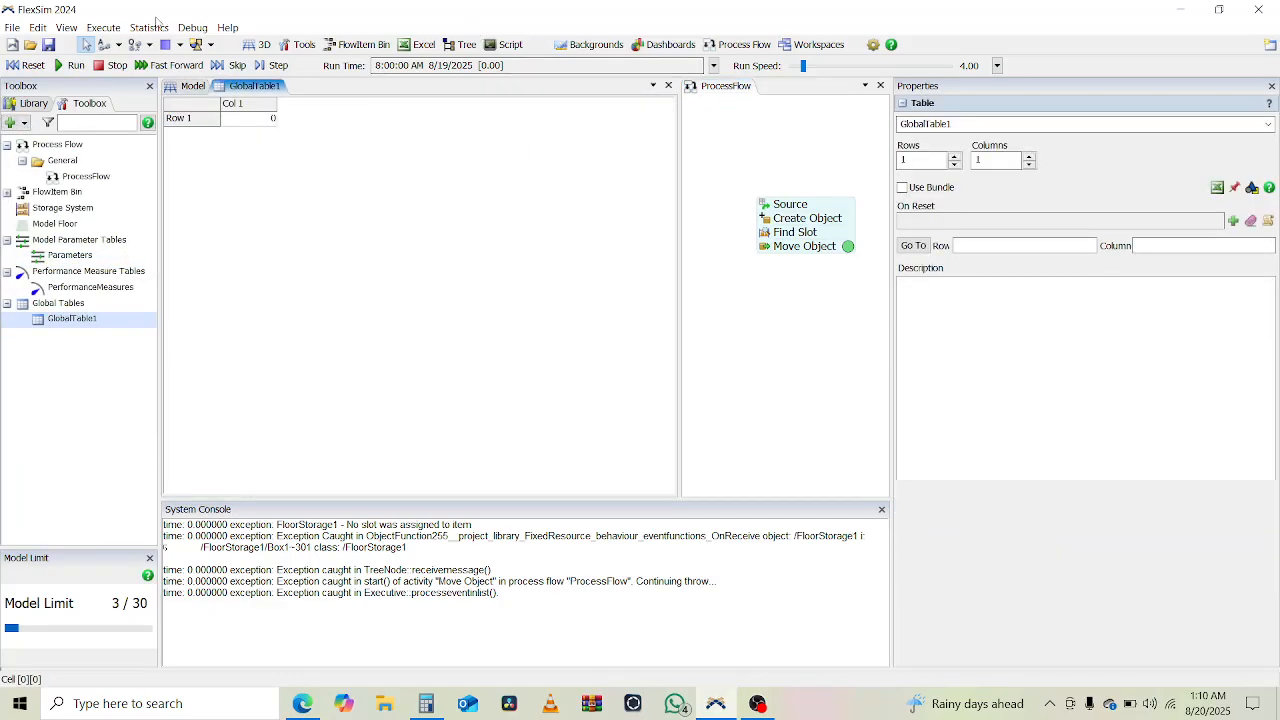
- Expand the global table to 5 columns and try to edit the header of its first column
left_click(1030, 157)
left_click(1030, 157)
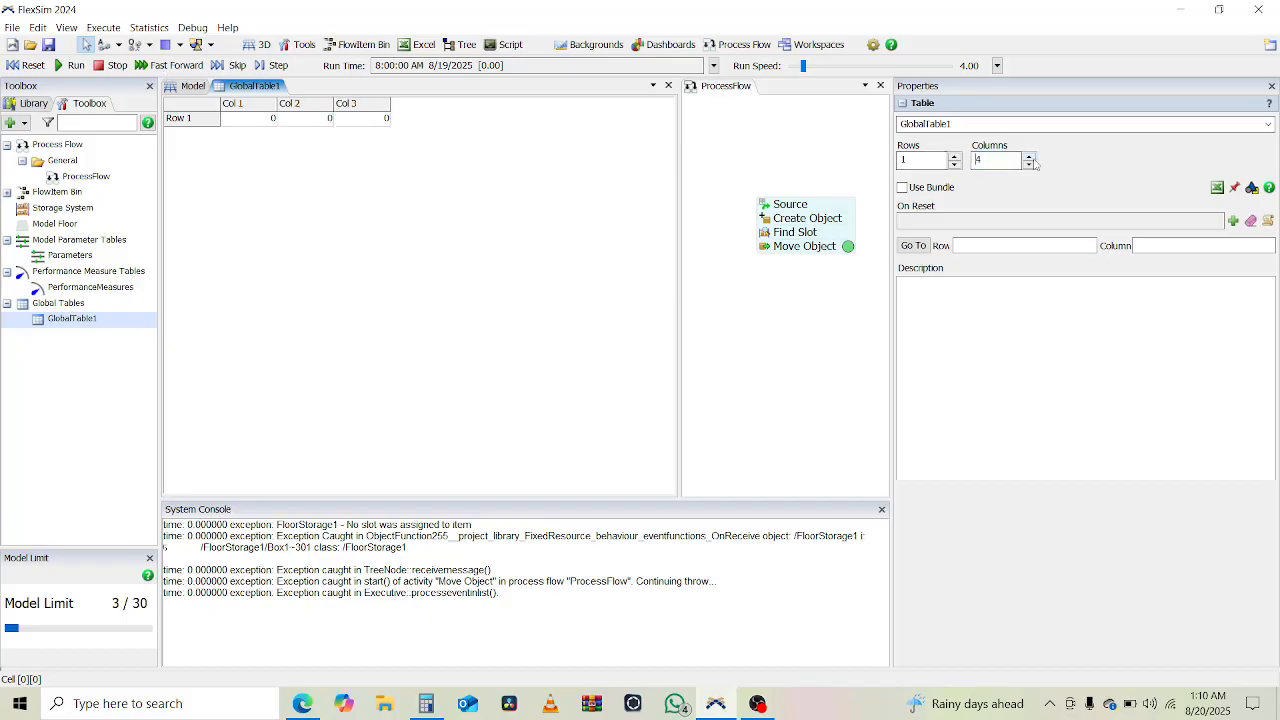
left_click(1030, 157)
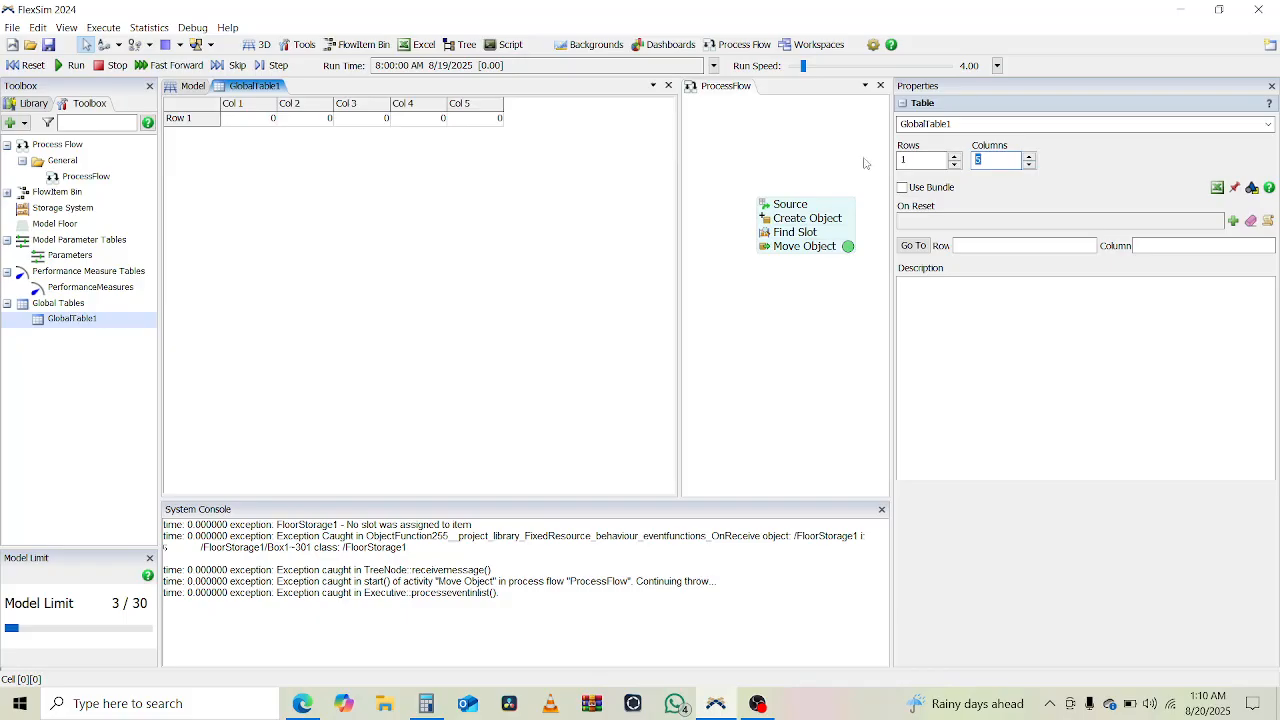
left_click(250, 99)
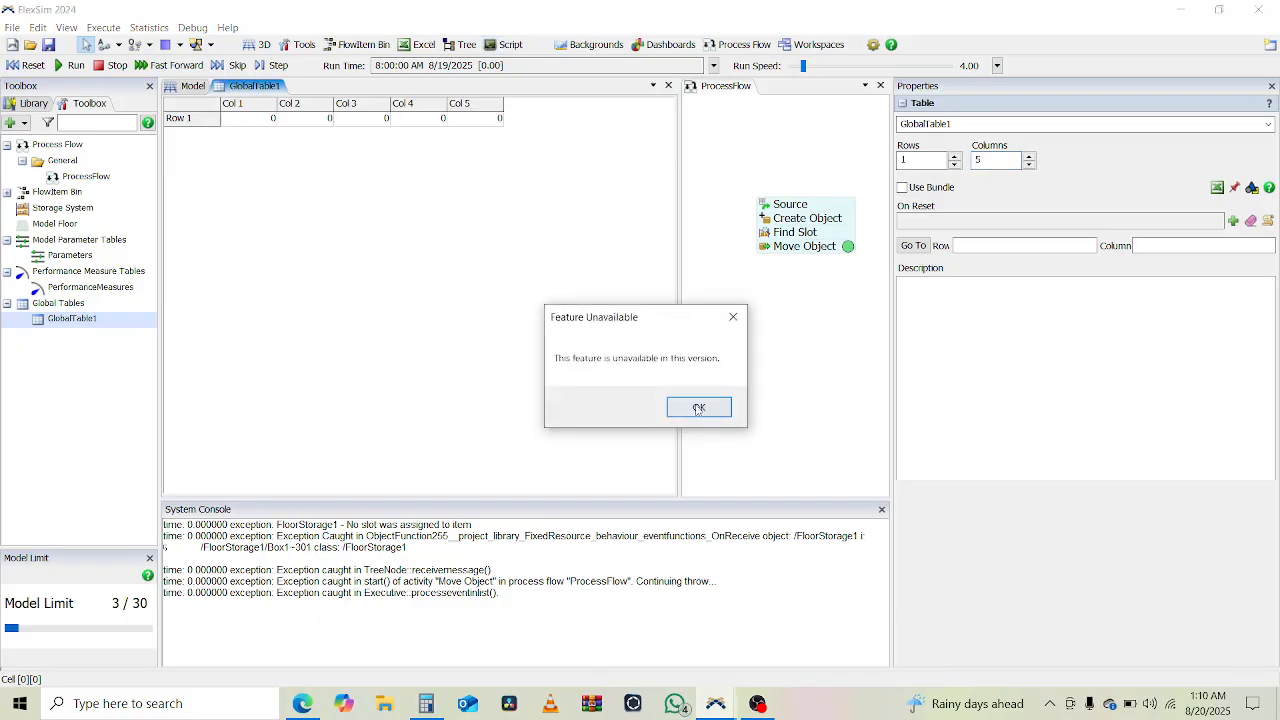
left_click(698, 408)
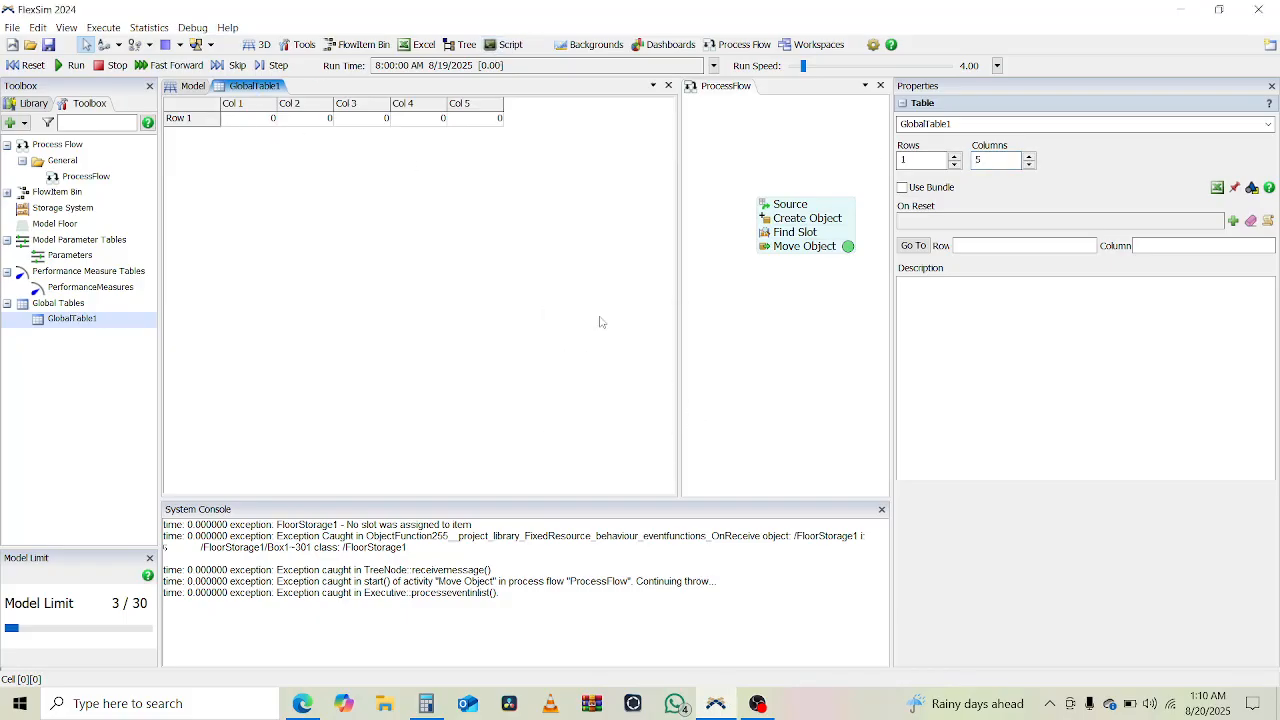
- Reset the model and set the global table's number of columns to 7
left_click(31, 67)
left_click(1029, 165)
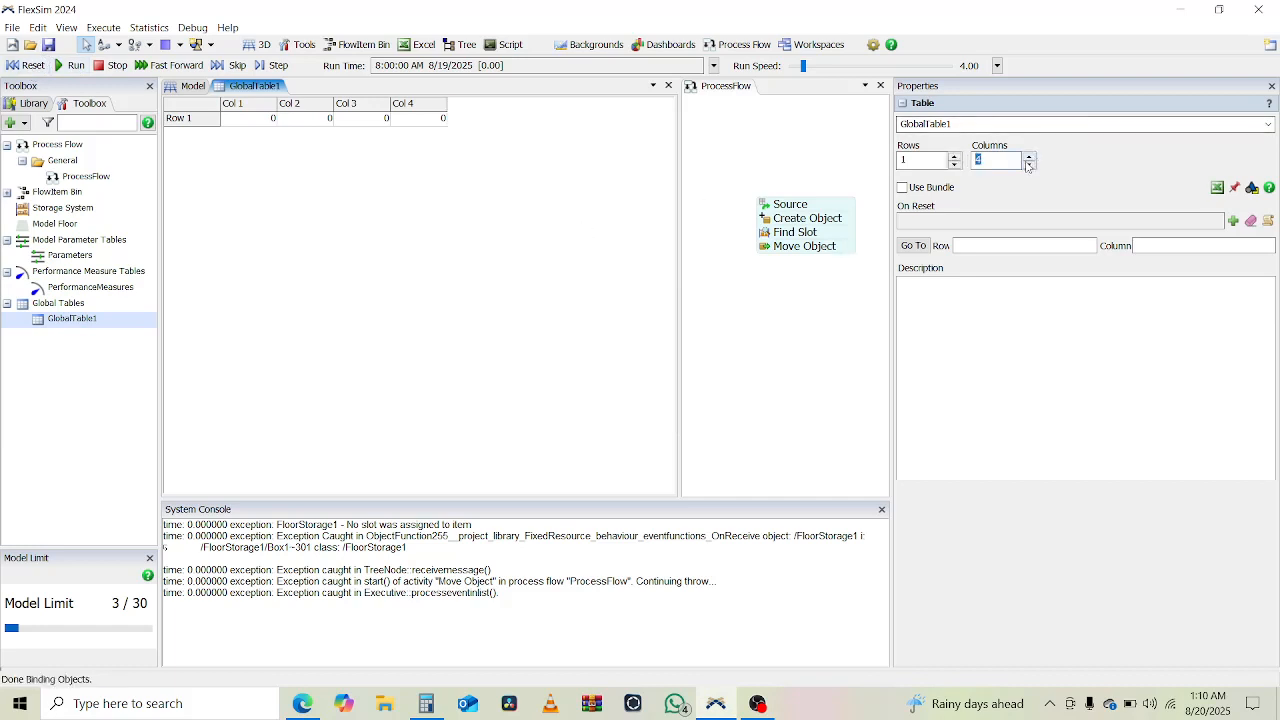
left_click(1028, 165)
left_click(1030, 157)
left_click(1030, 157)
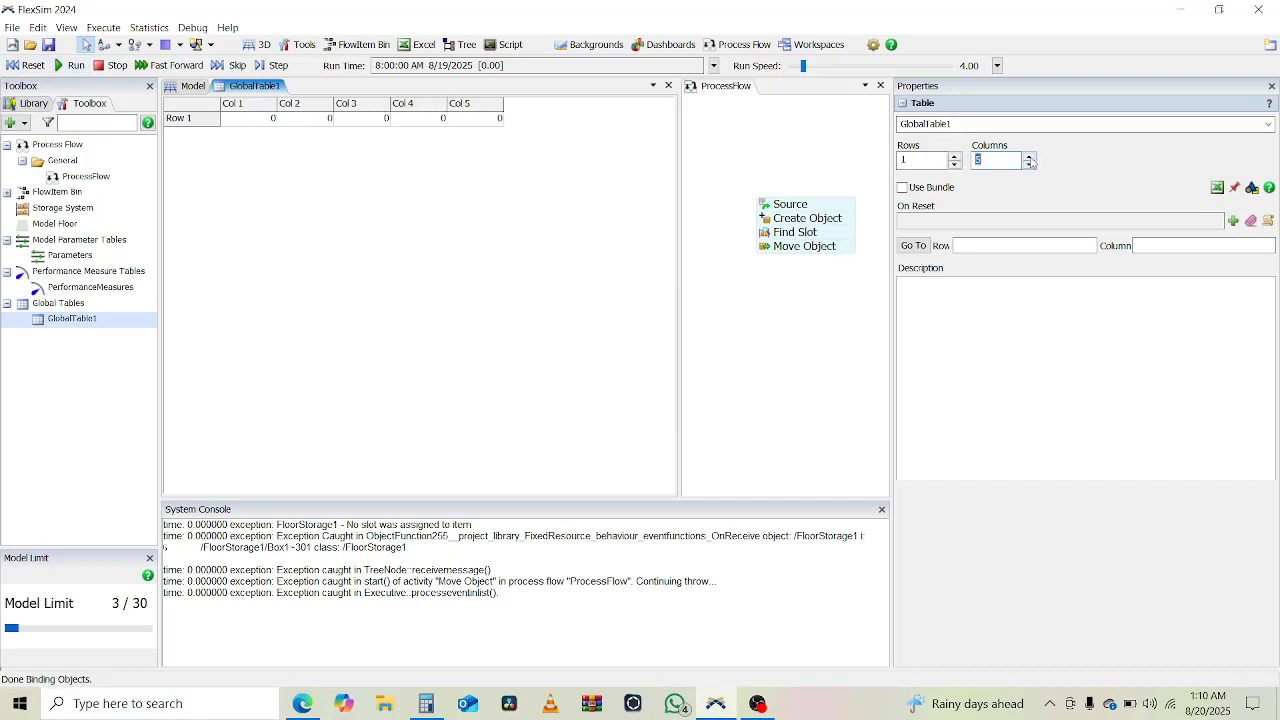
left_click(1030, 157)
left_click(1029, 157)
left_click(1029, 157)
left_click(1030, 166)
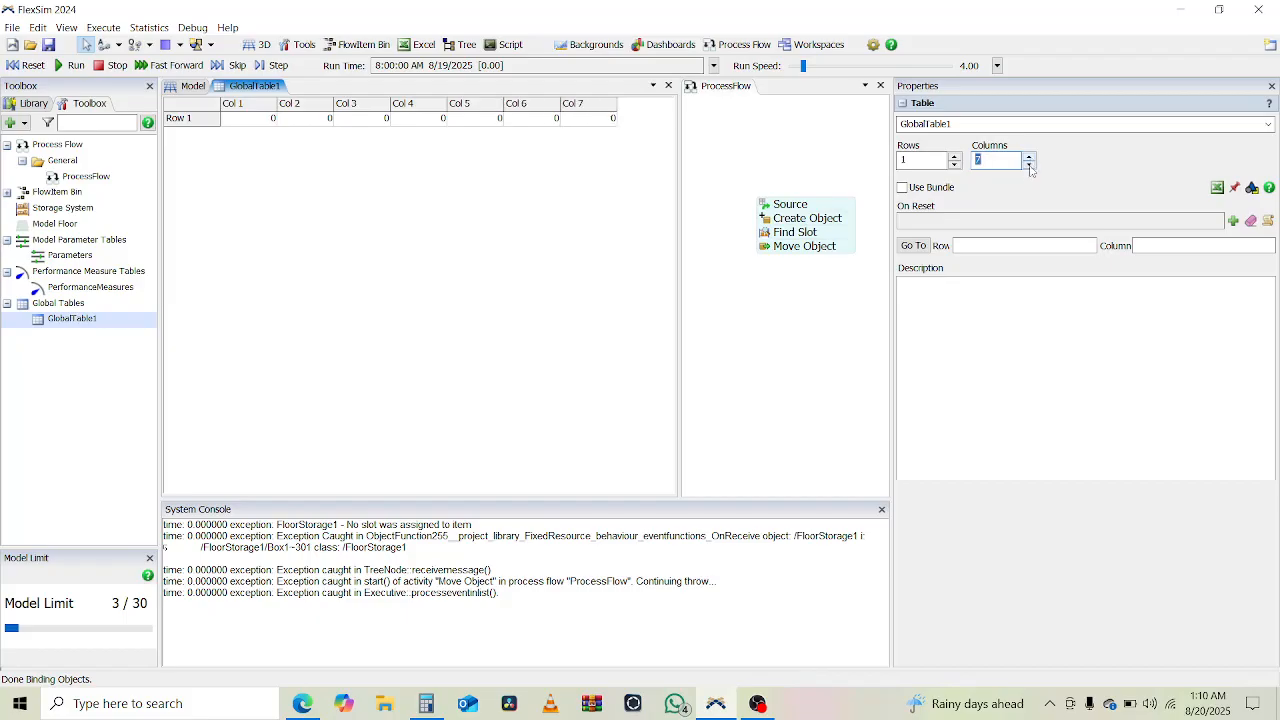
left_click(1030, 166)
left_click(1029, 157)
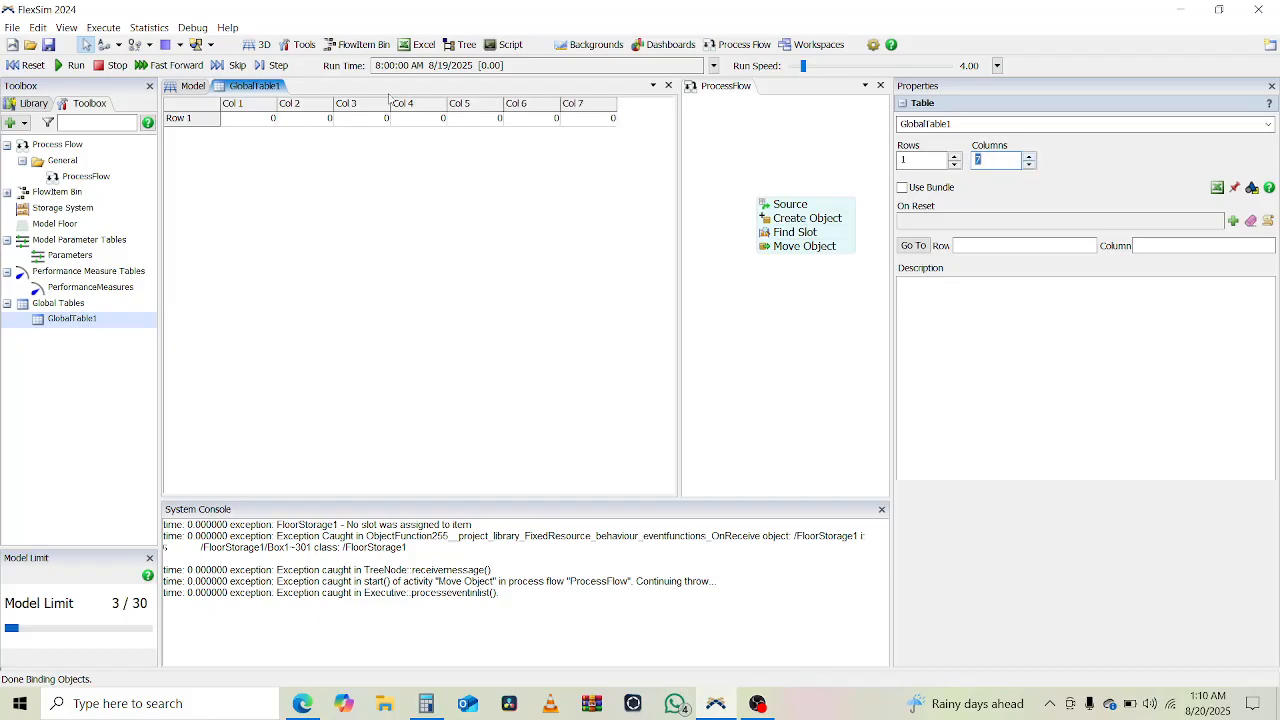
- Fill Row 1 of the global table with 2.64, 3, 3.05, 4.25, 5, 6 and 7 across the seven columns
left_click(248, 120)
type("2.64")
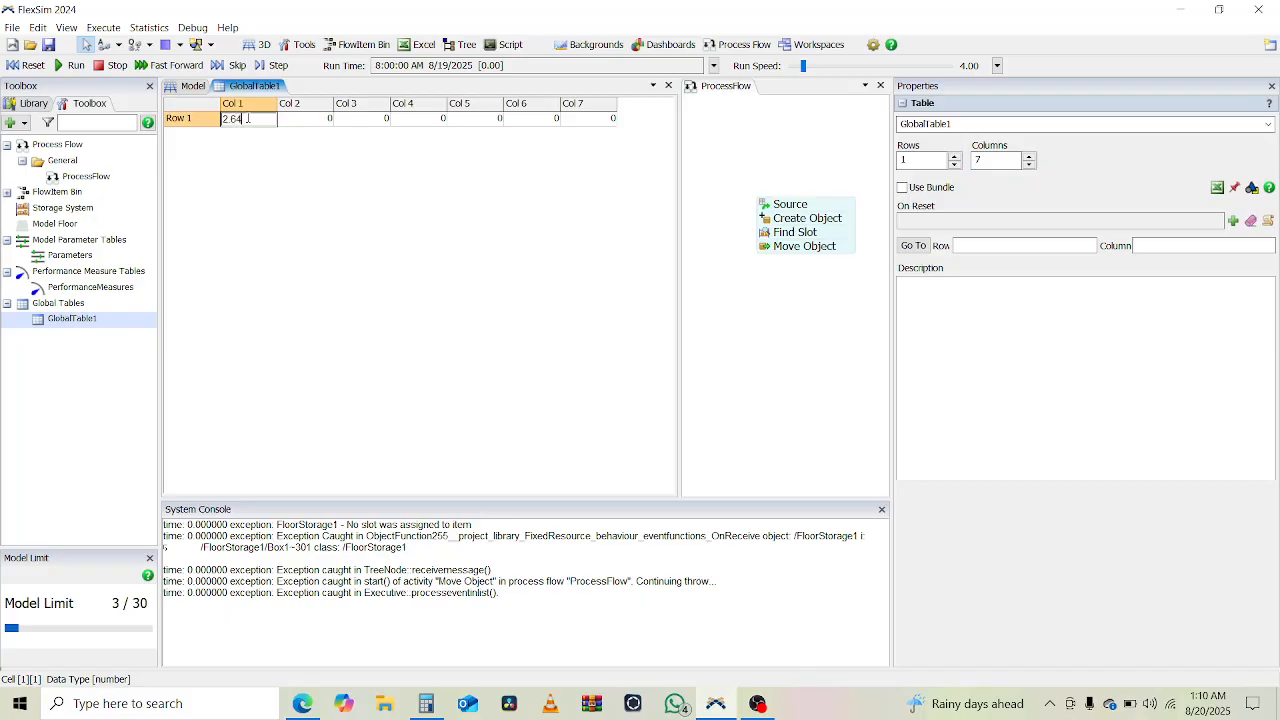
key("Tab")
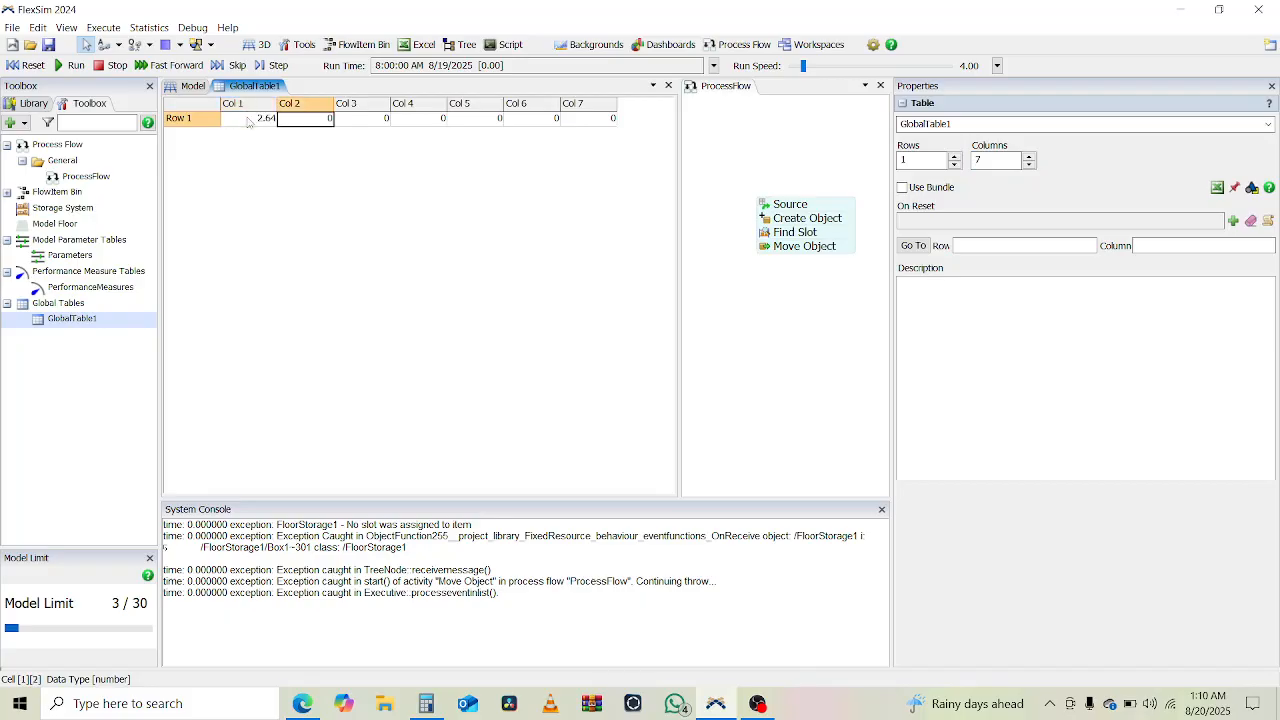
type("3")
key("Tab")
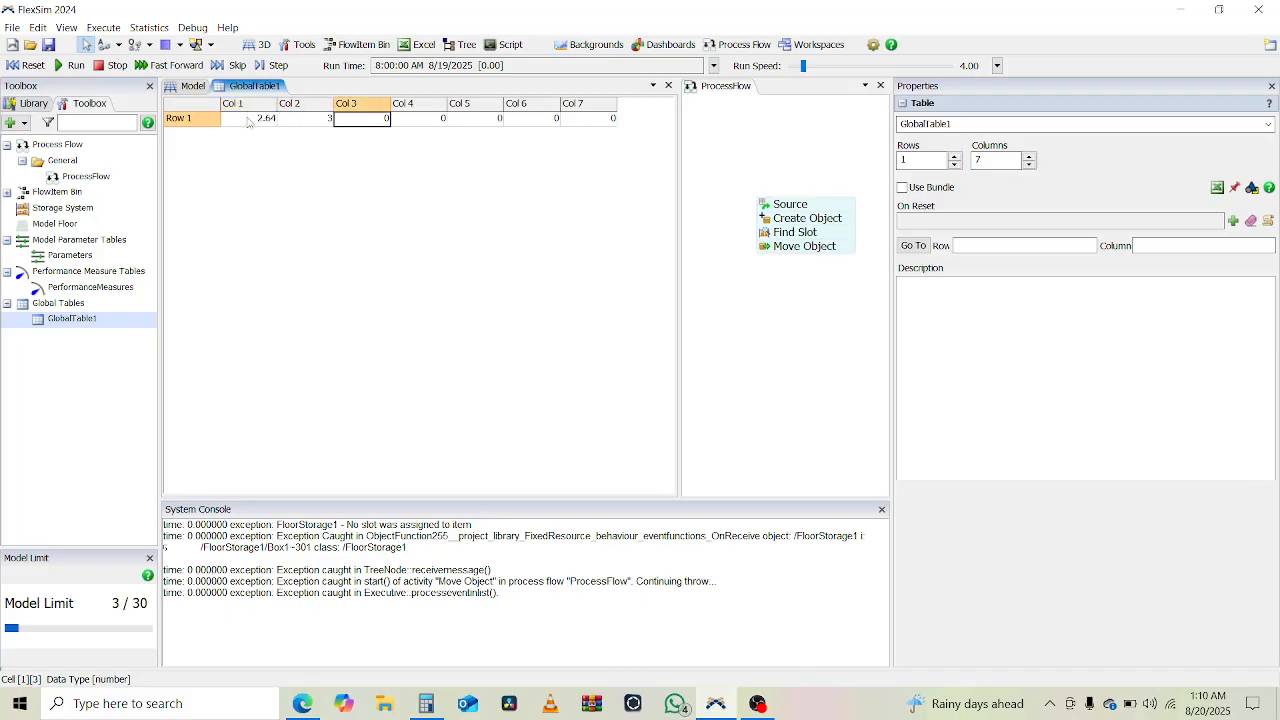
type("3.05")
key("Tab")
type("4")
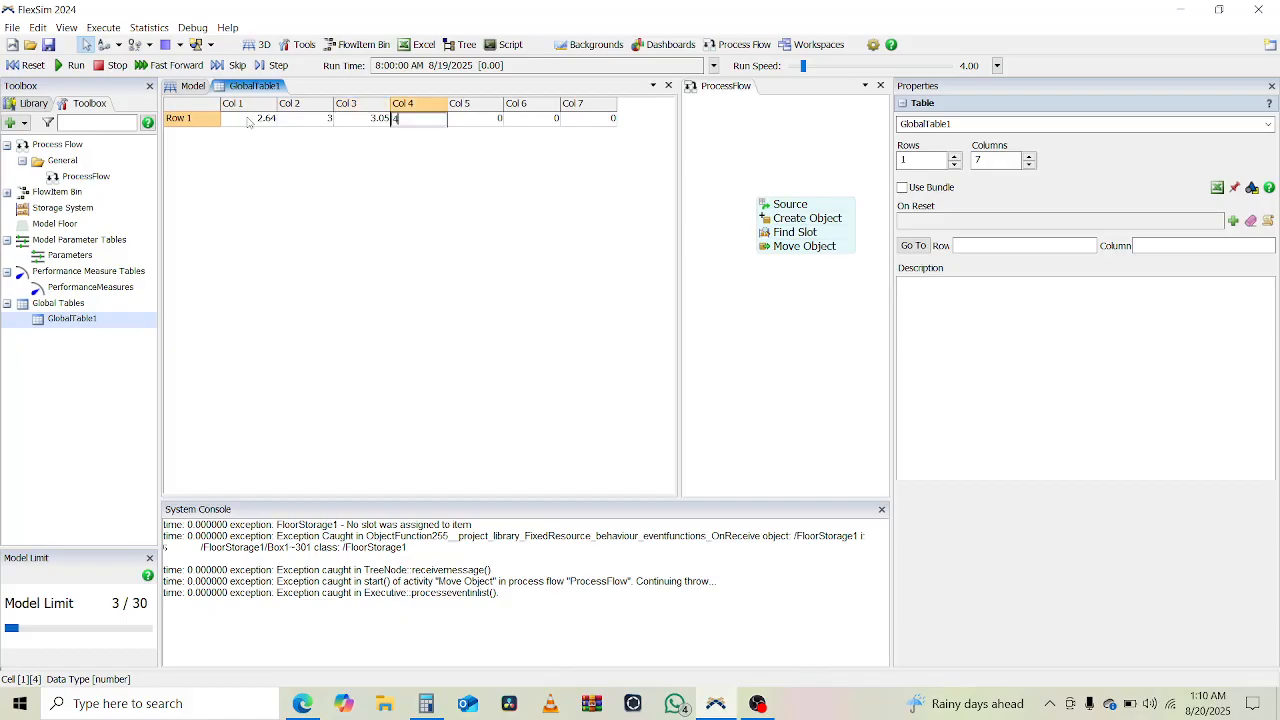
type(".25")
key("Tab")
type("5")
key("Tab")
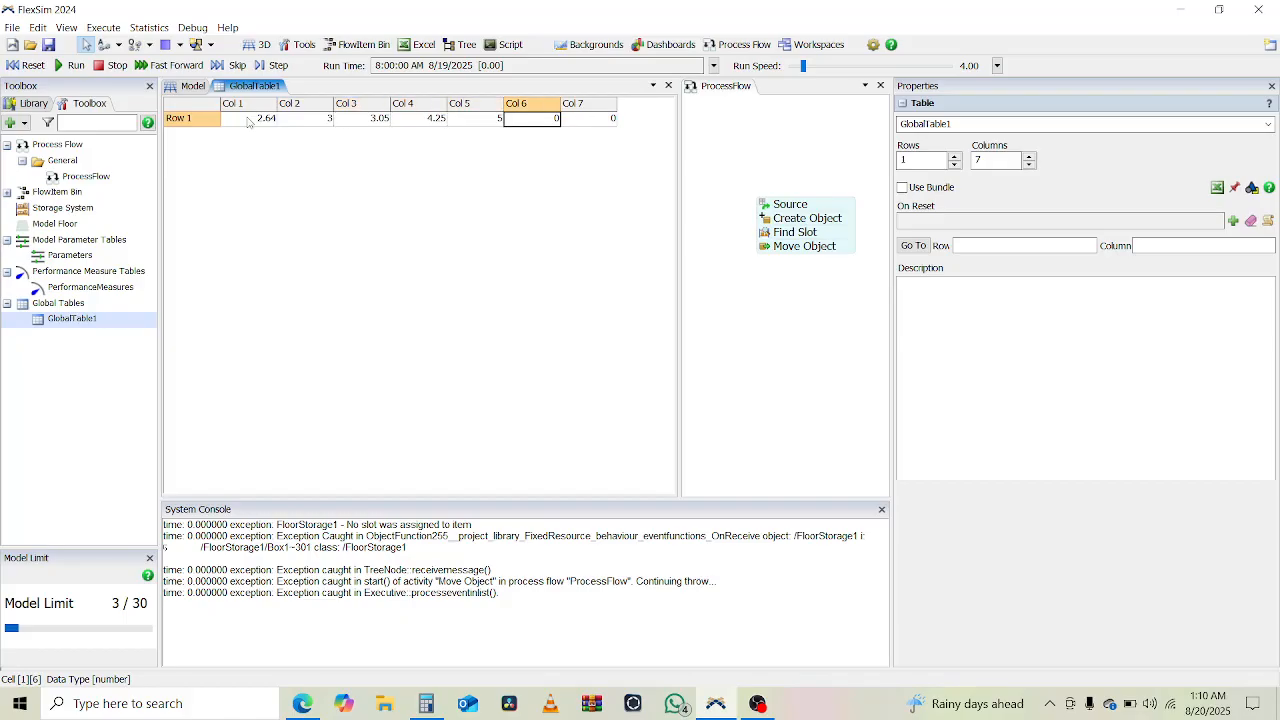
type("6")
key("Tab")
type("7")
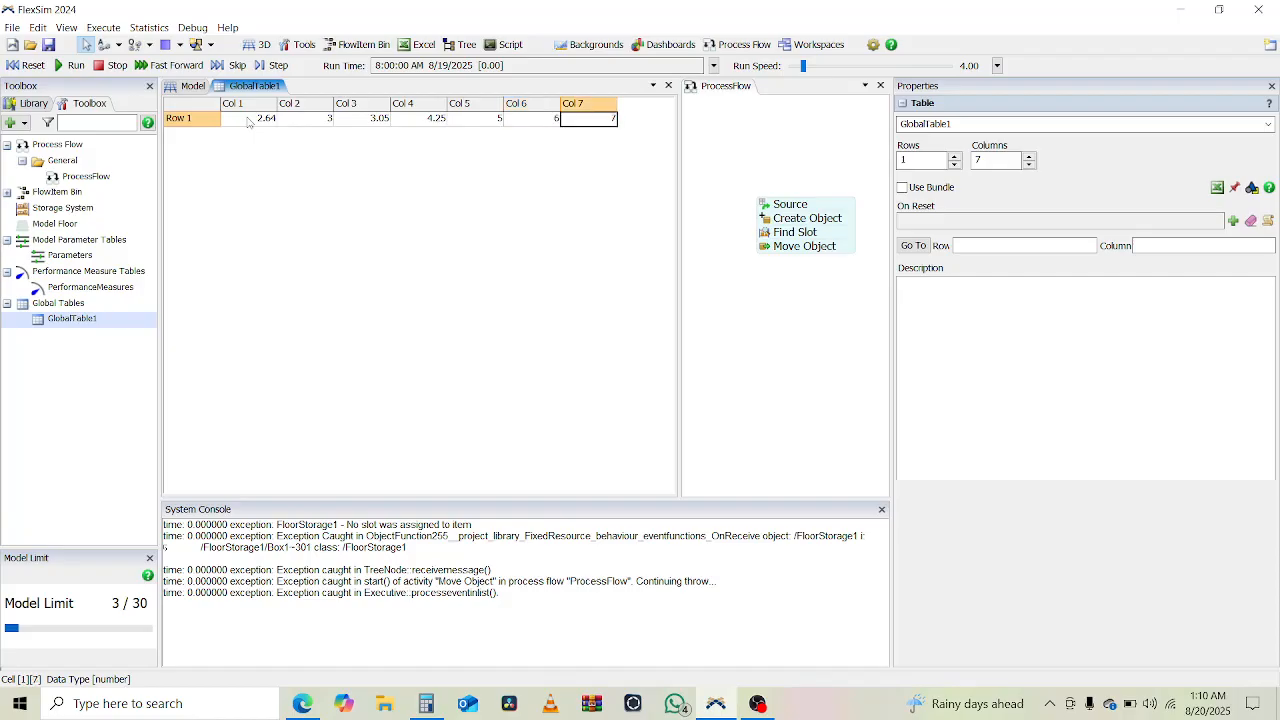
- Return to the 3D model and add an Inter-Arrival Source to the process flow below the existing activity block
left_click(186, 91)
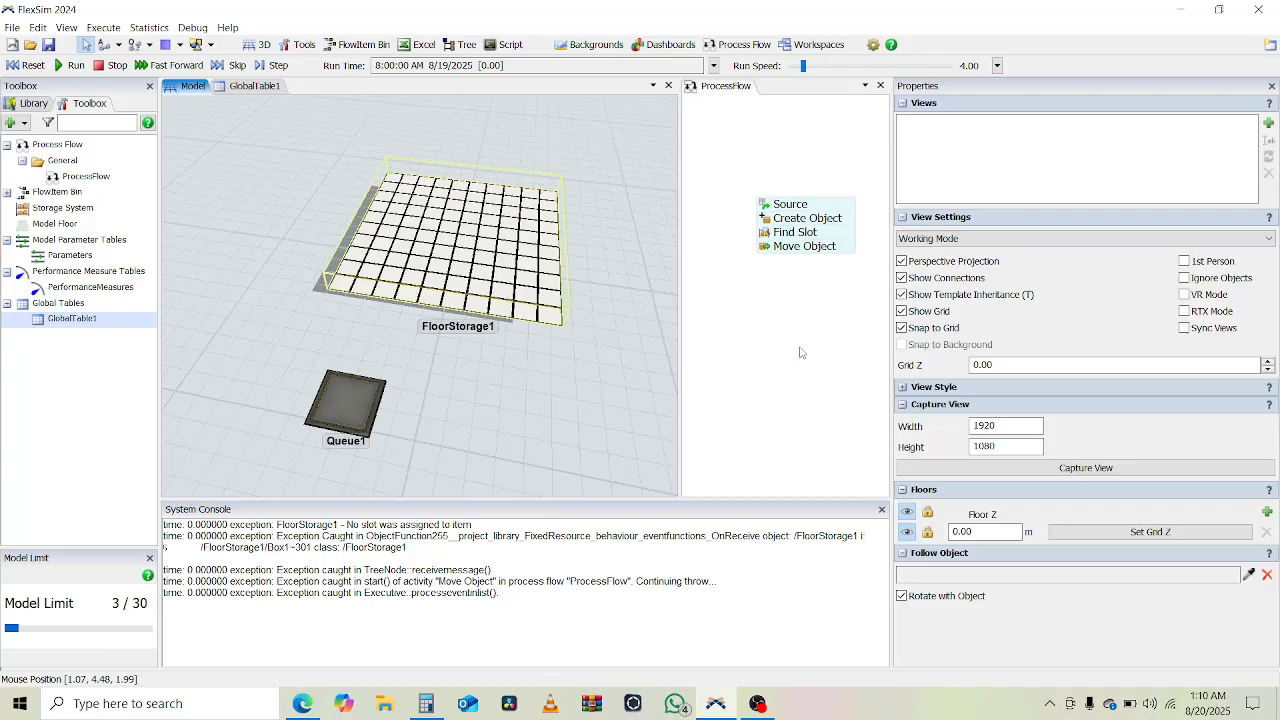
left_click_drag(800, 349, 771, 279)
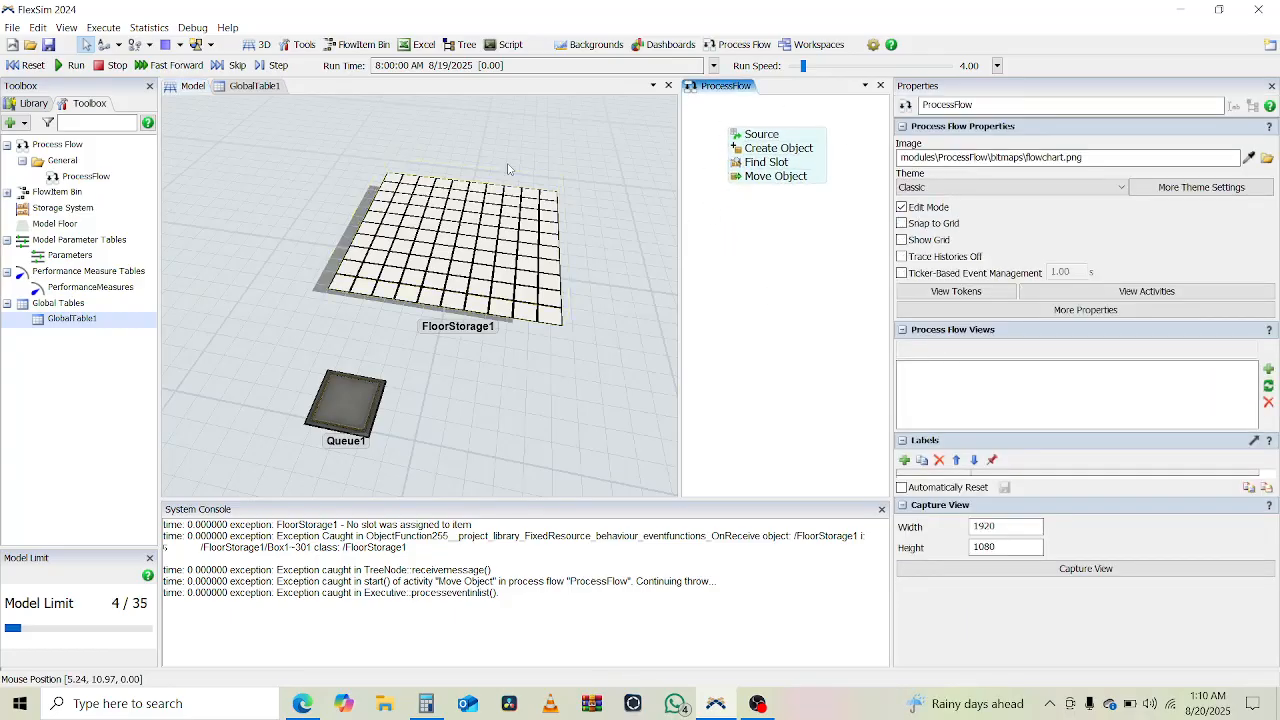
left_click(22, 105)
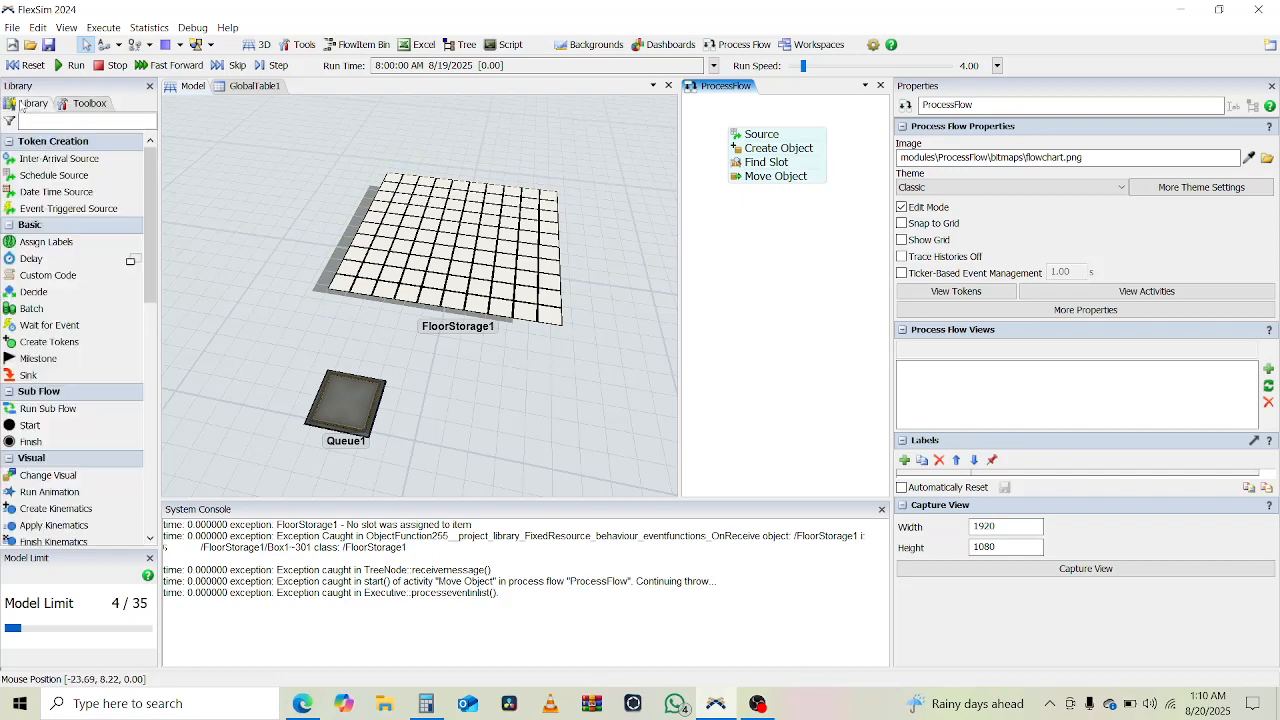
left_click(44, 119)
type("Sour")
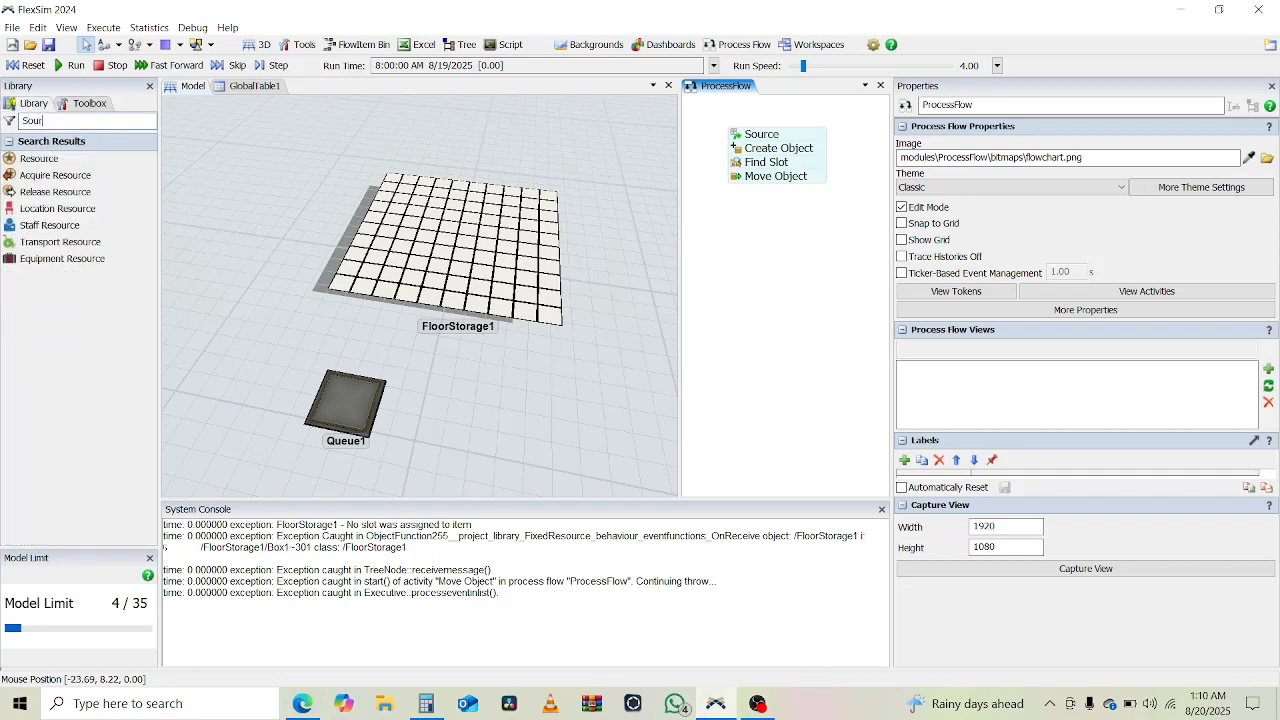
key("ctrl+a")
key("BackSpace")
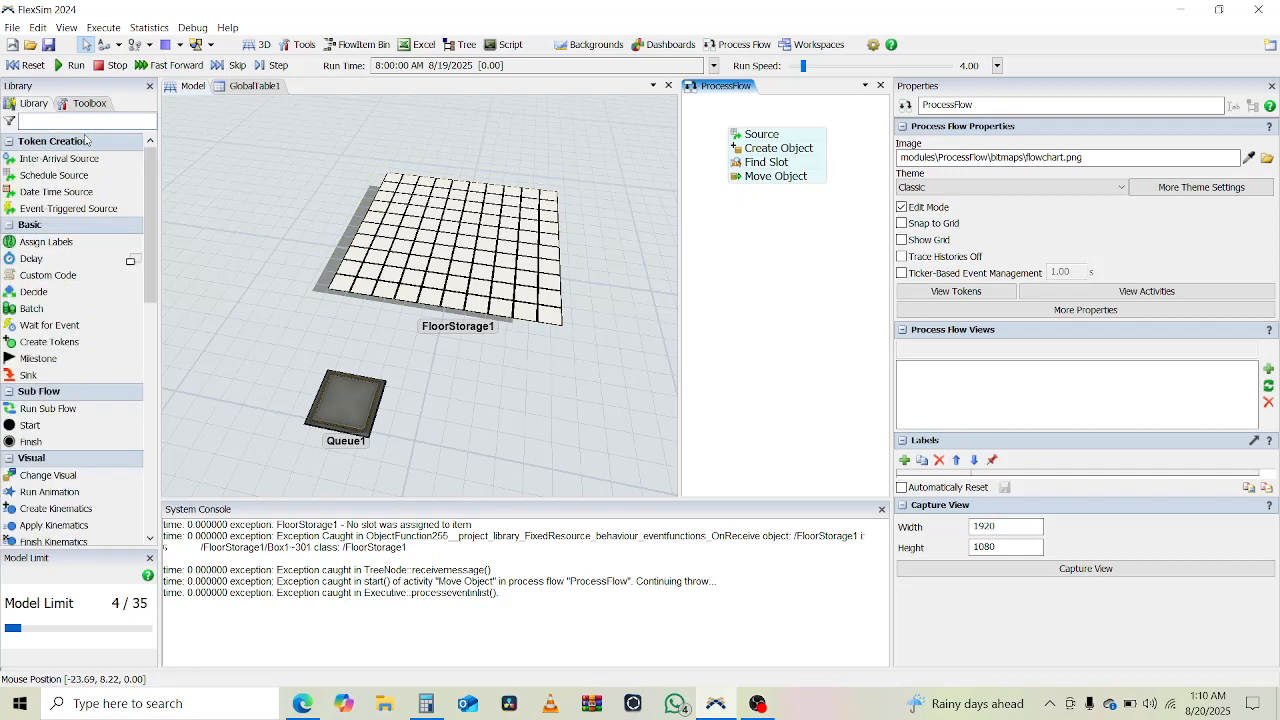
left_click(746, 224)
left_click(770, 222)
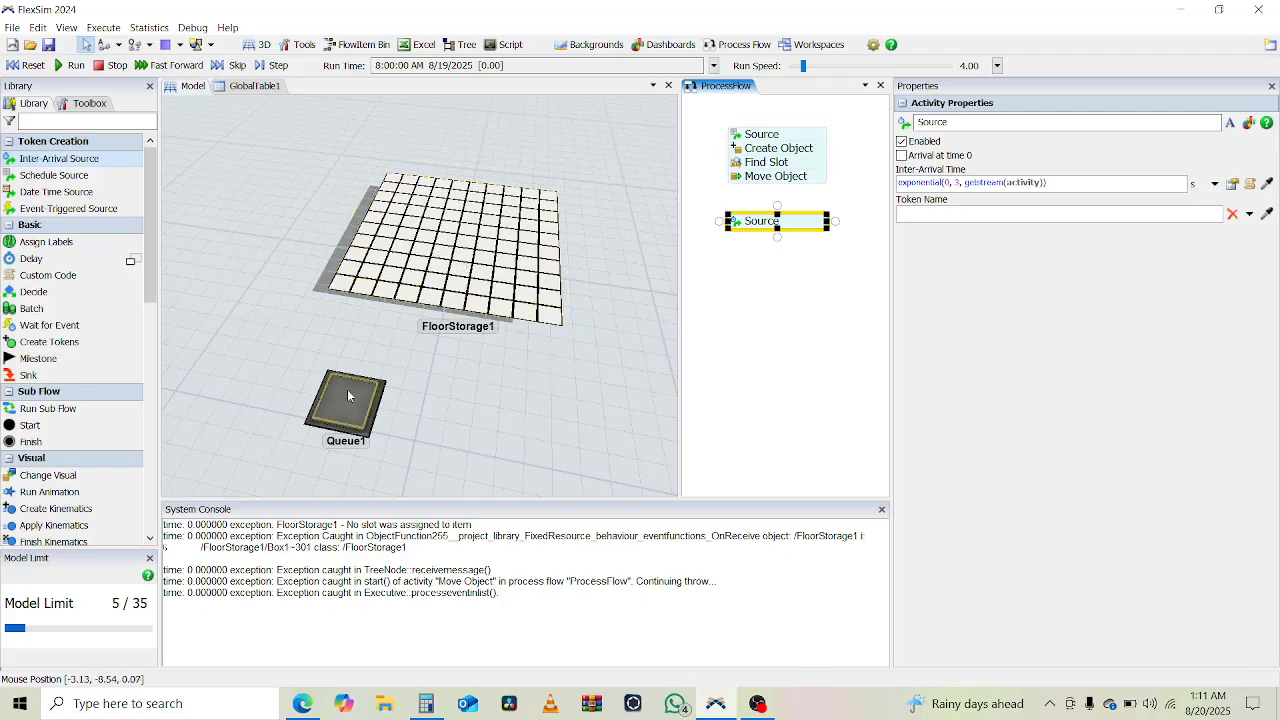
- Set the new source's inter-arrival time to 1 hour and enable arrival at time 0
left_click(965, 182)
key("ctrl+a")
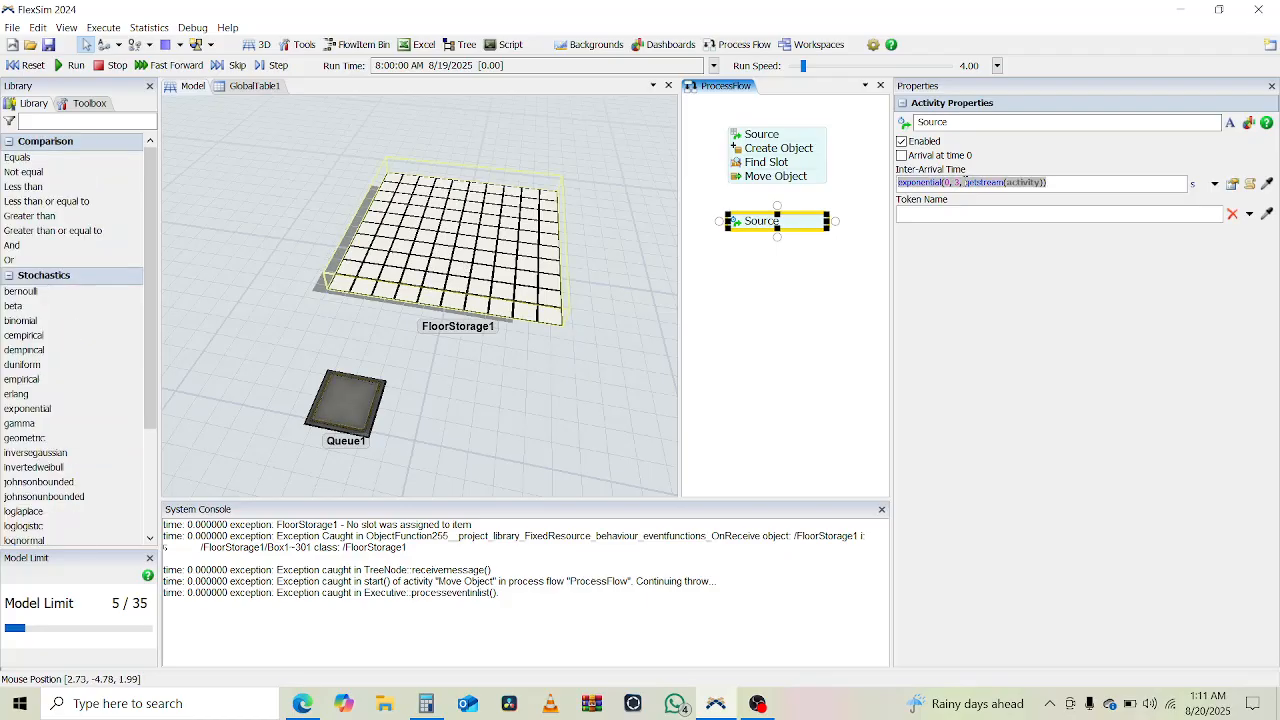
key("BackSpace")
left_click(901, 155)
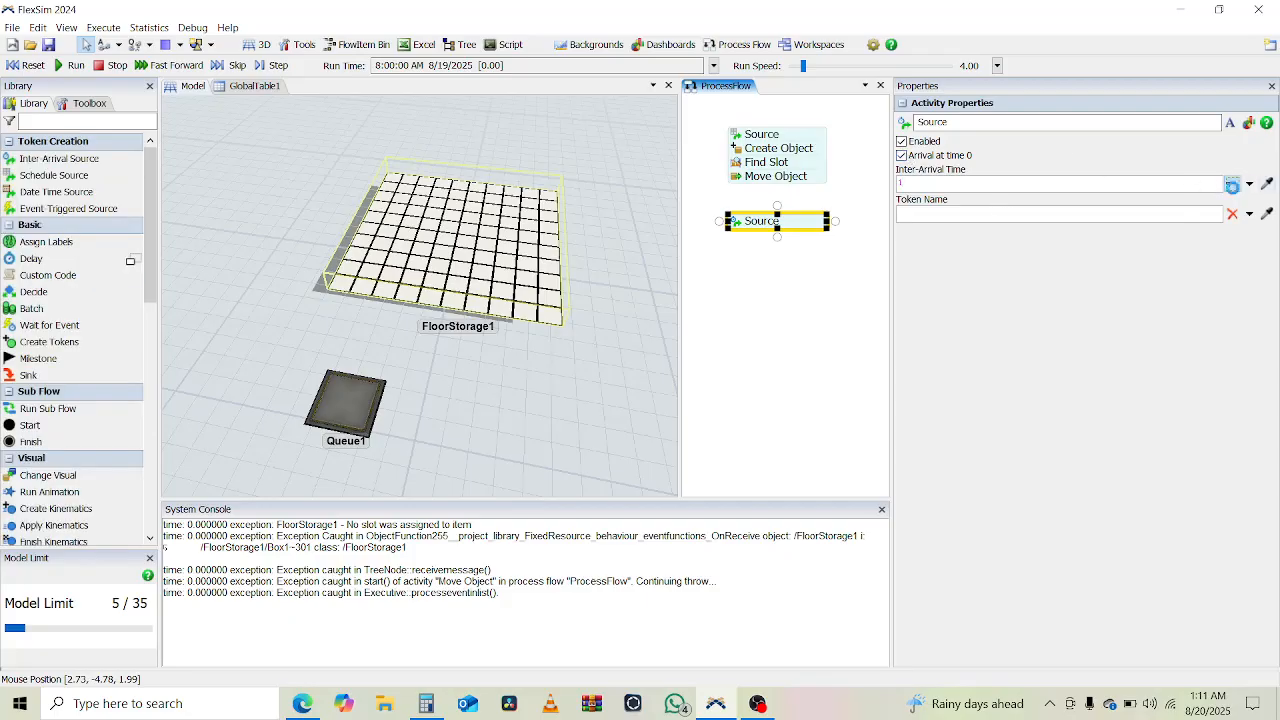
left_click(1232, 186)
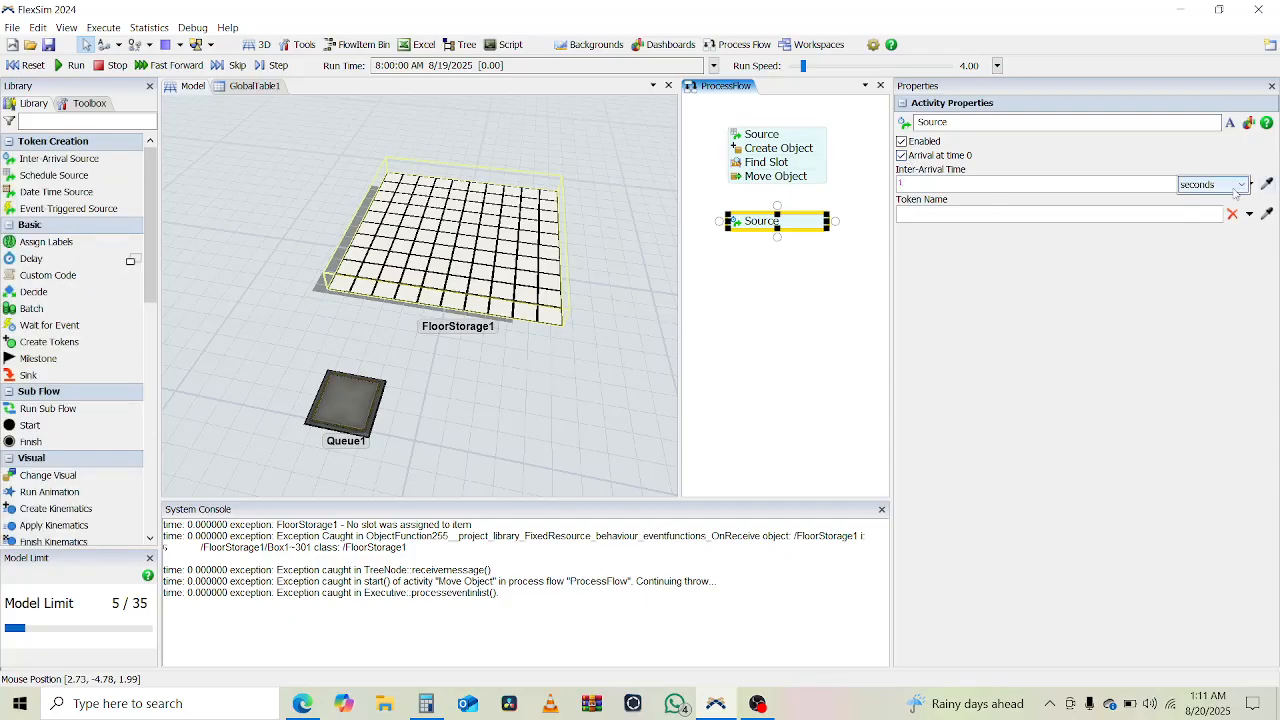
left_click(1240, 184)
left_click(1196, 250)
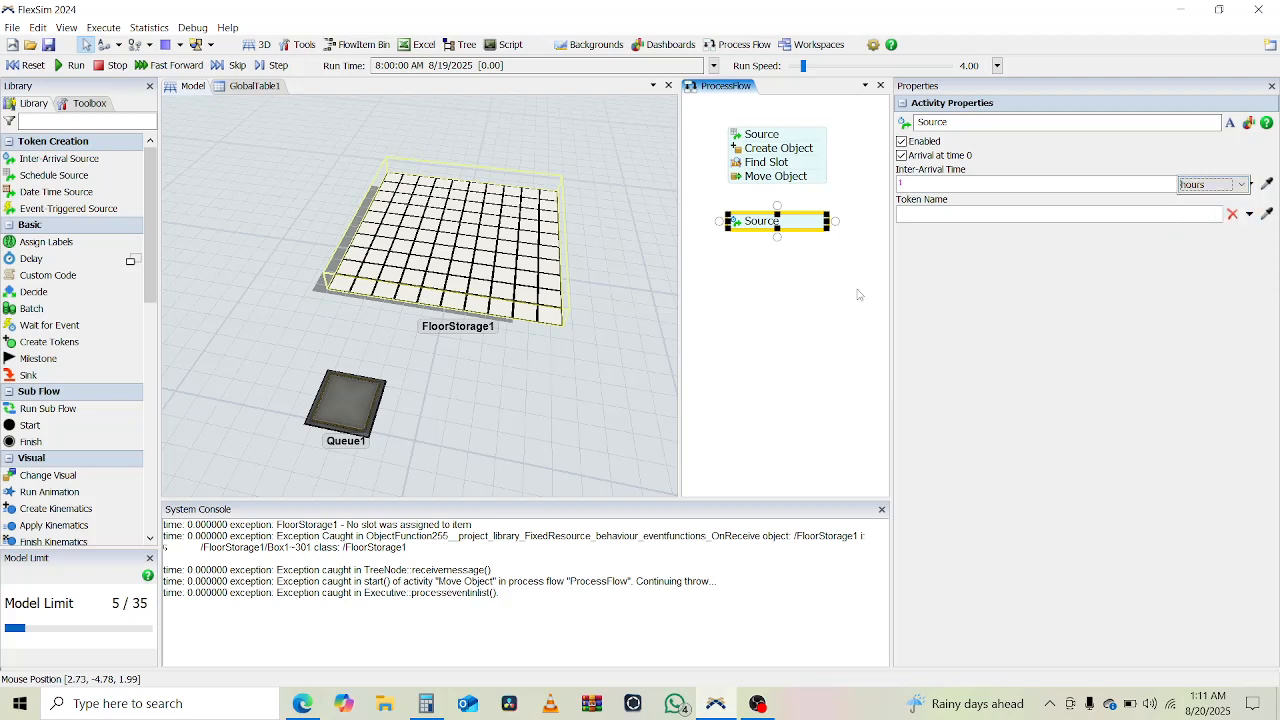
left_click(782, 296)
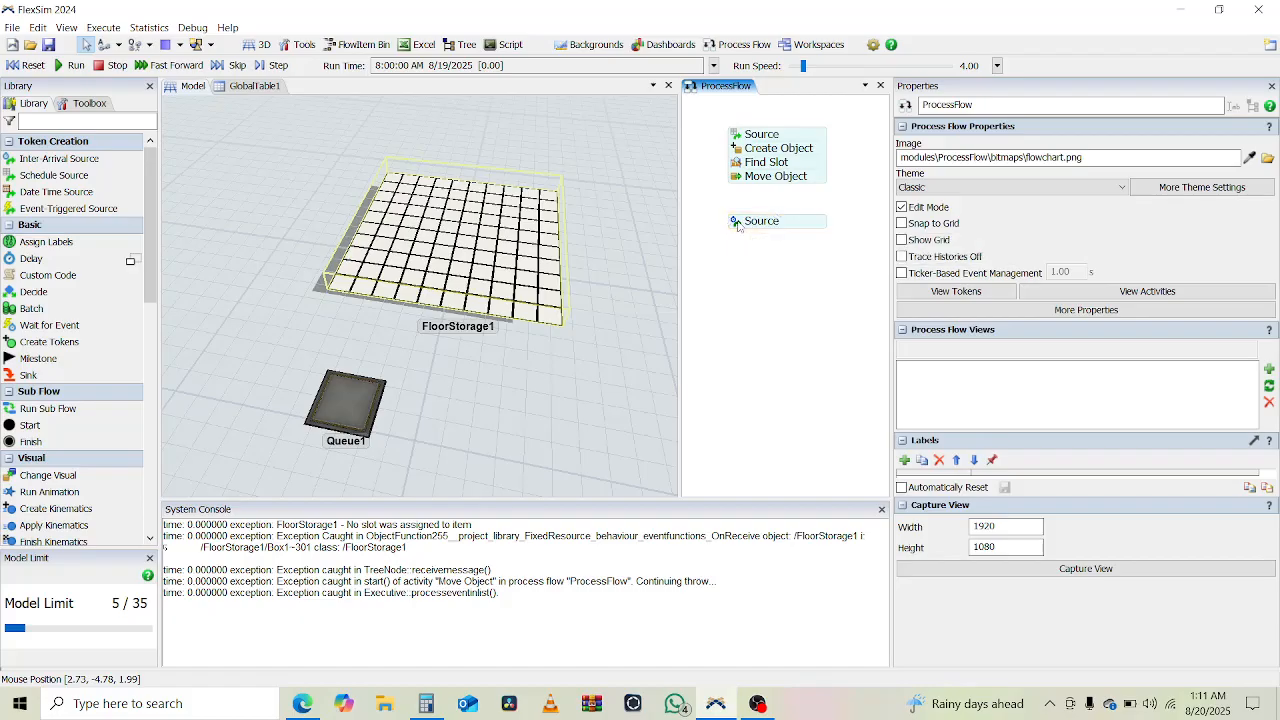
left_click(737, 224)
left_click(783, 338)
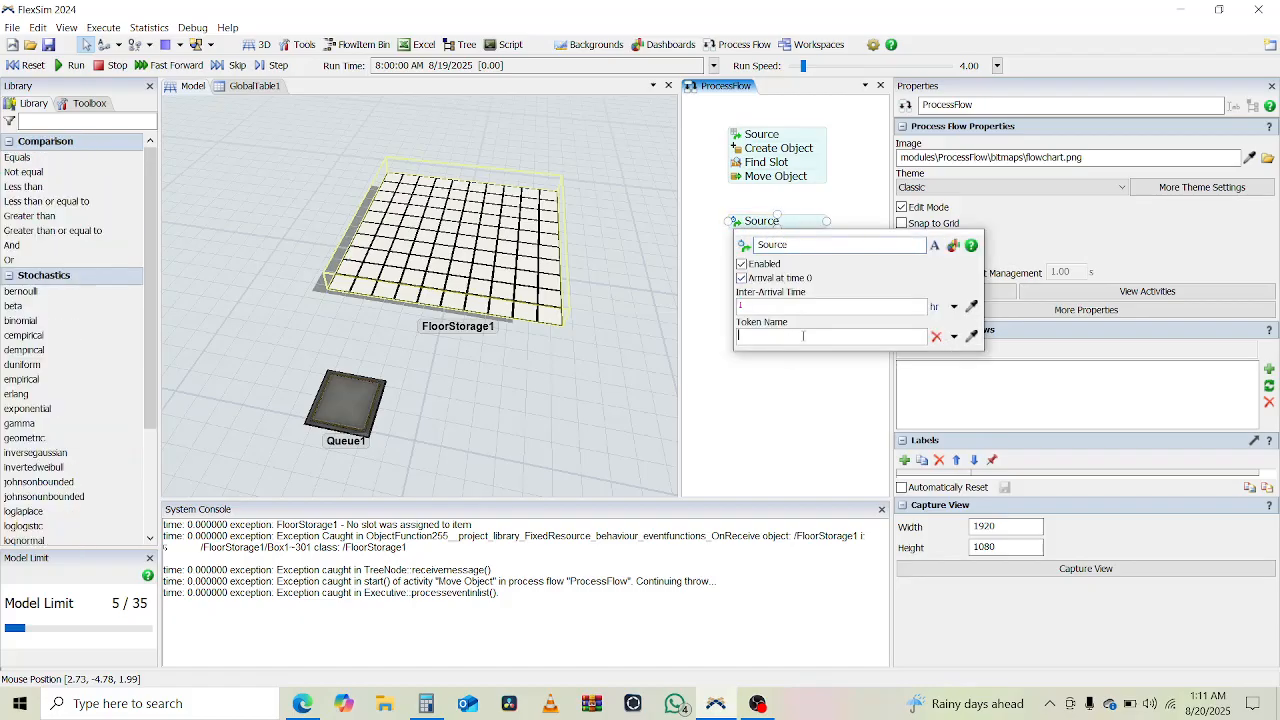
left_click(955, 338)
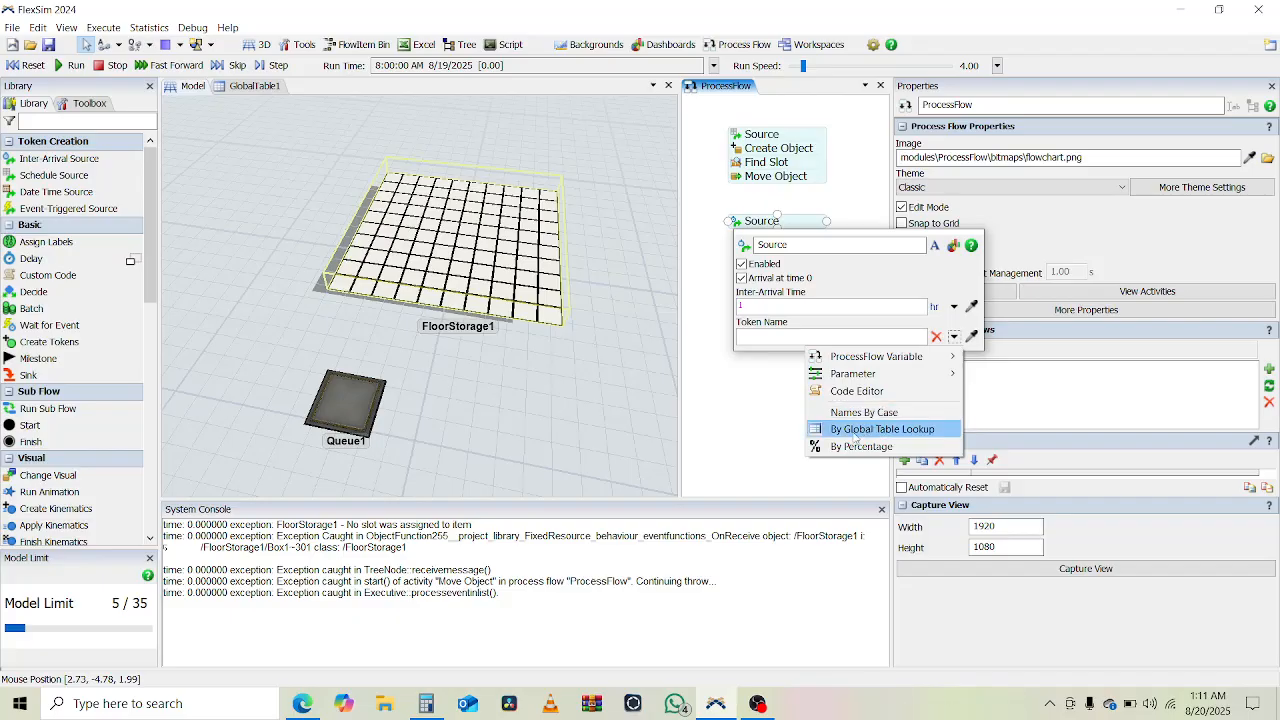
left_click(738, 408)
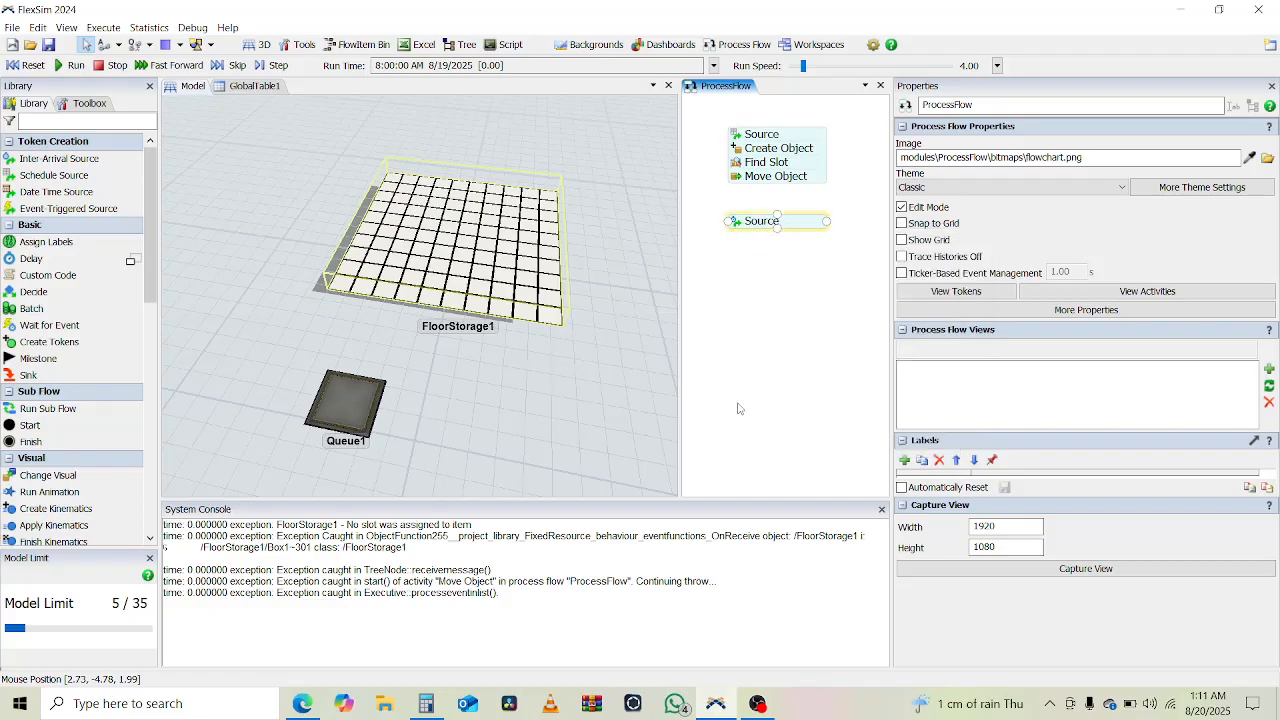
left_click(738, 408)
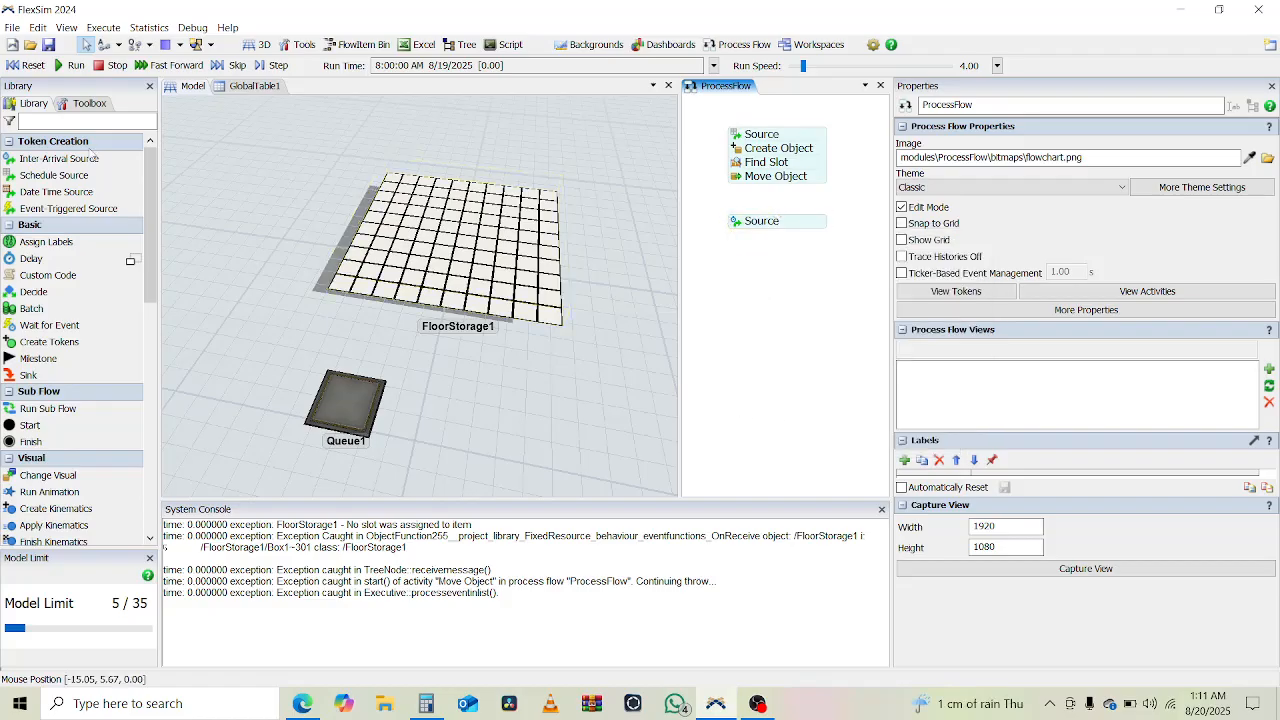
- Add an Assign Labels activity and attach it directly beneath the new inter-arrival source
left_click(33, 242)
left_click(760, 288)
left_click_drag(770, 288, 767, 243)
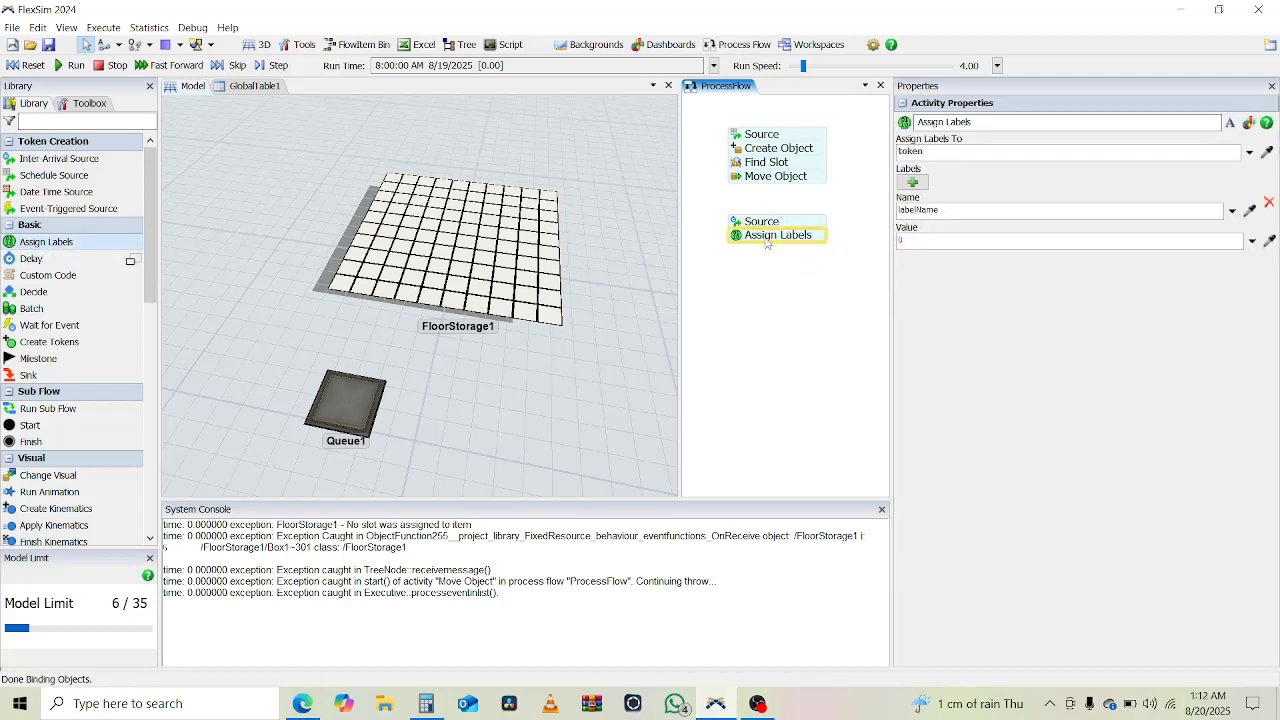
left_click(760, 243)
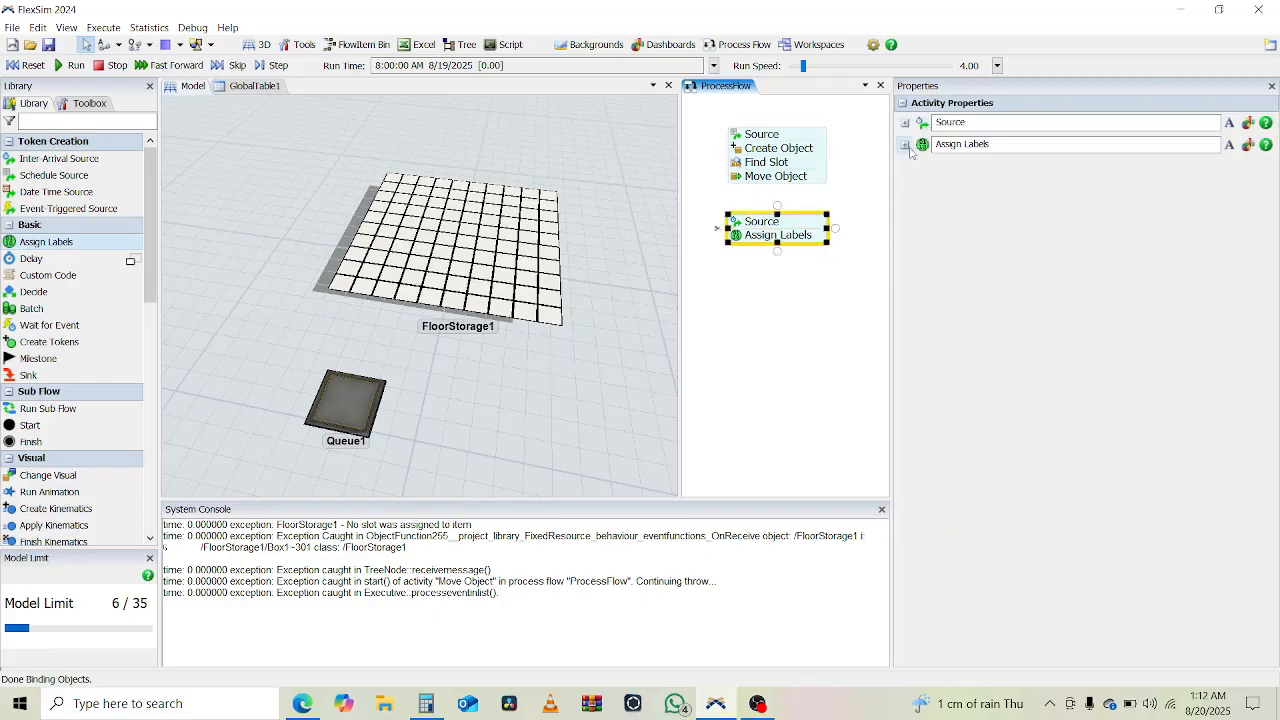
- Name the Assign Labels activity's label dayIndex and choose Increment Label for its value
double_click(737, 238)
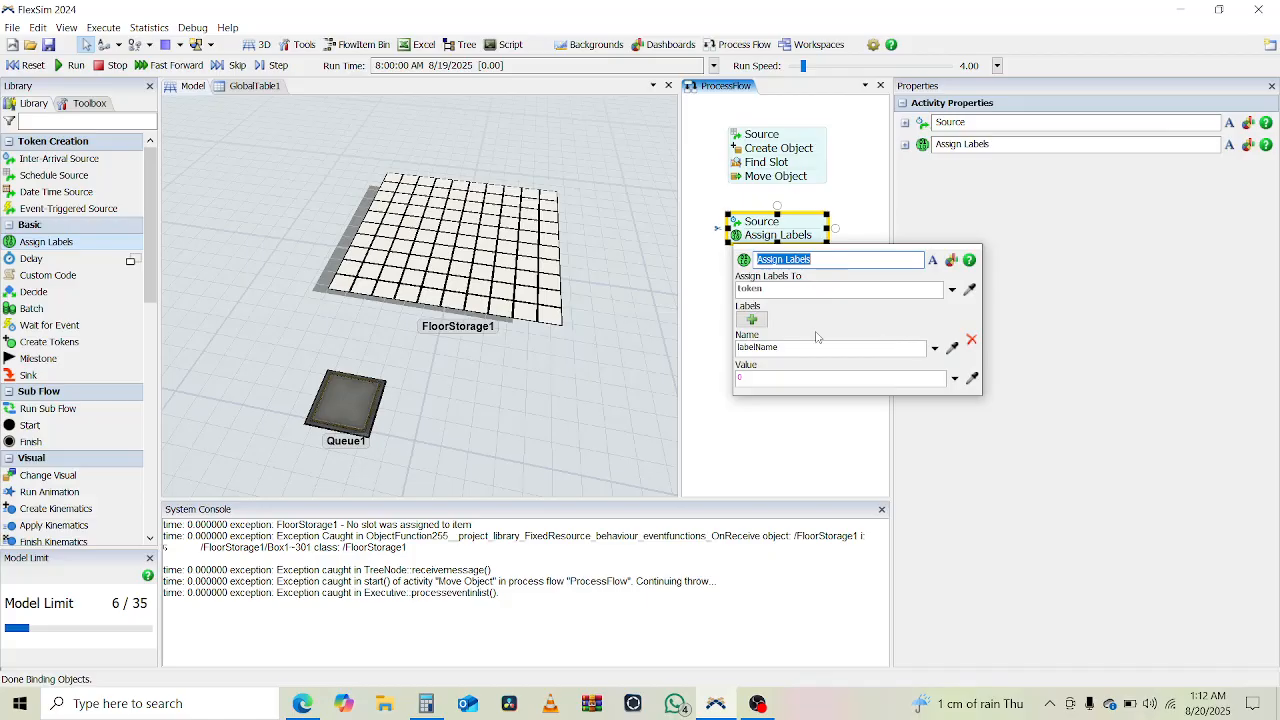
left_click(764, 347)
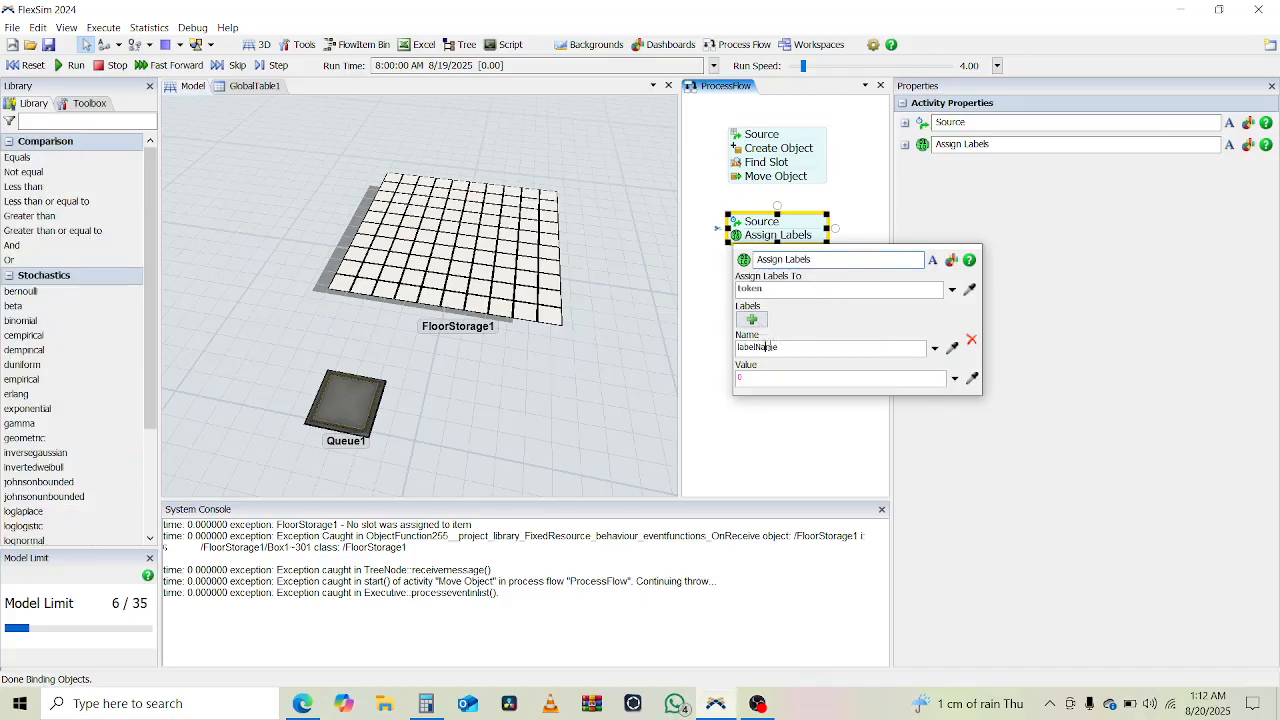
double_click(770, 347)
type("dayIndex")
left_click(955, 378)
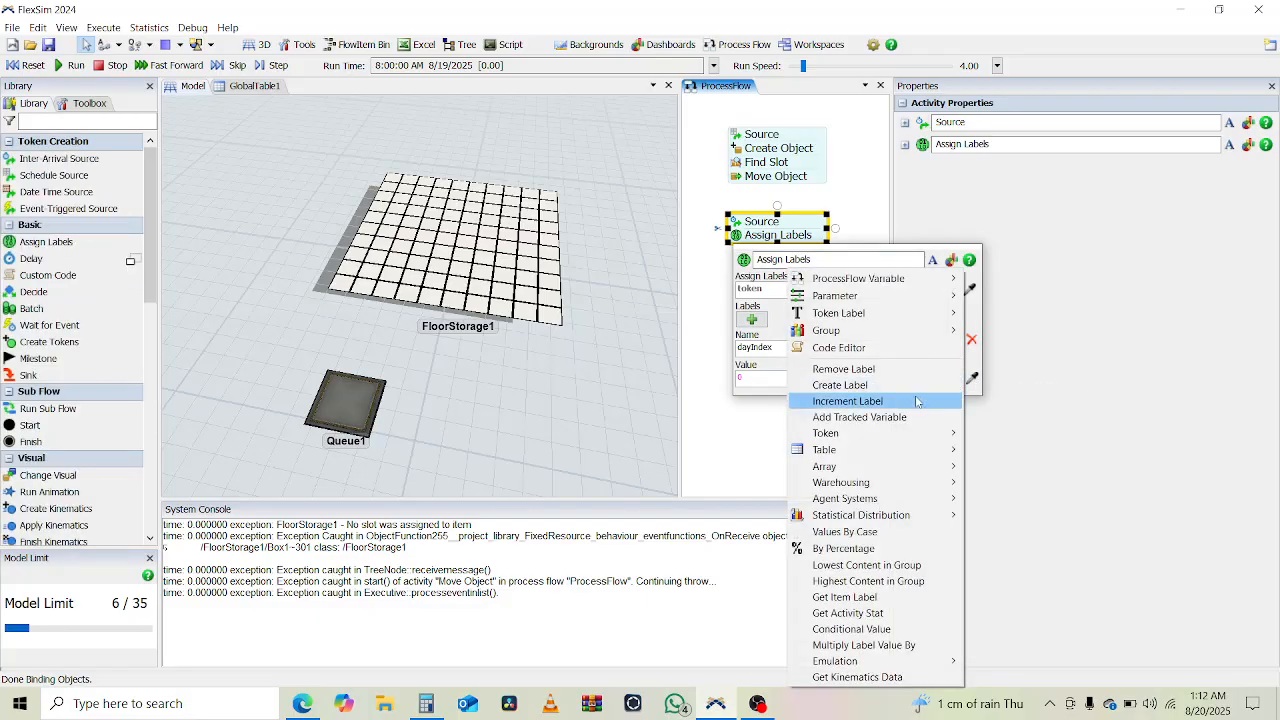
left_click(916, 401)
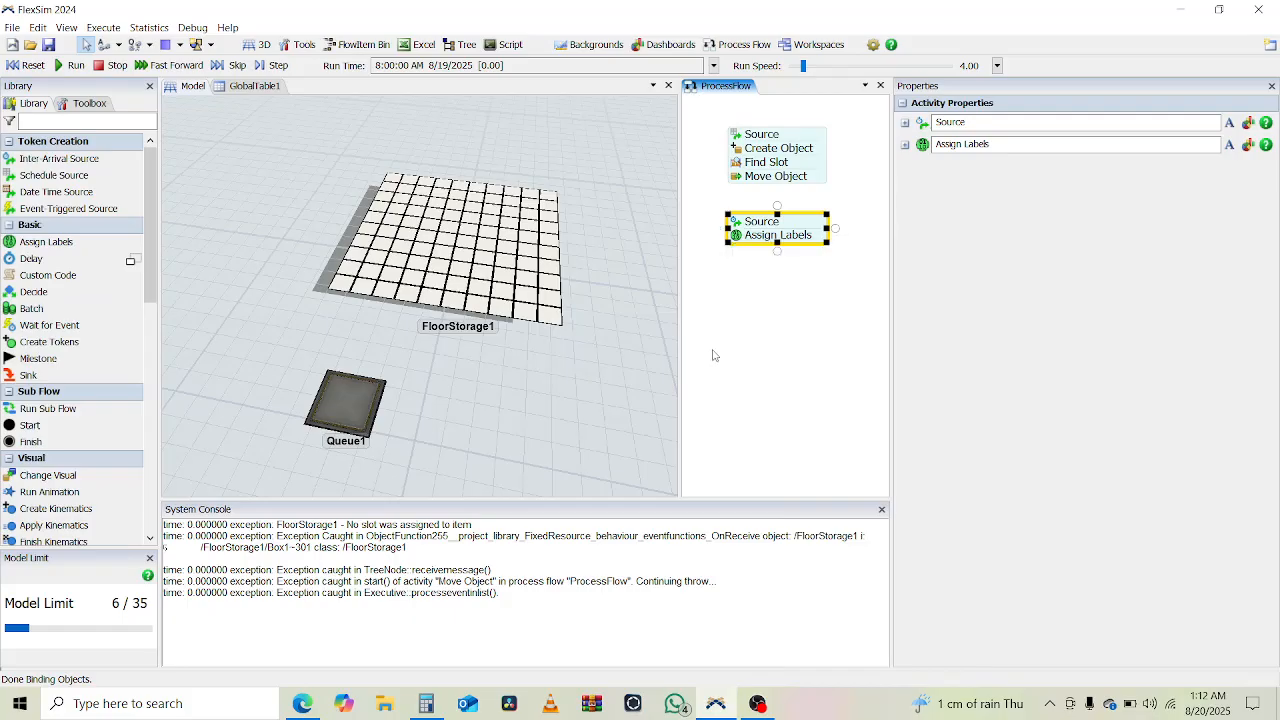
left_click(785, 285)
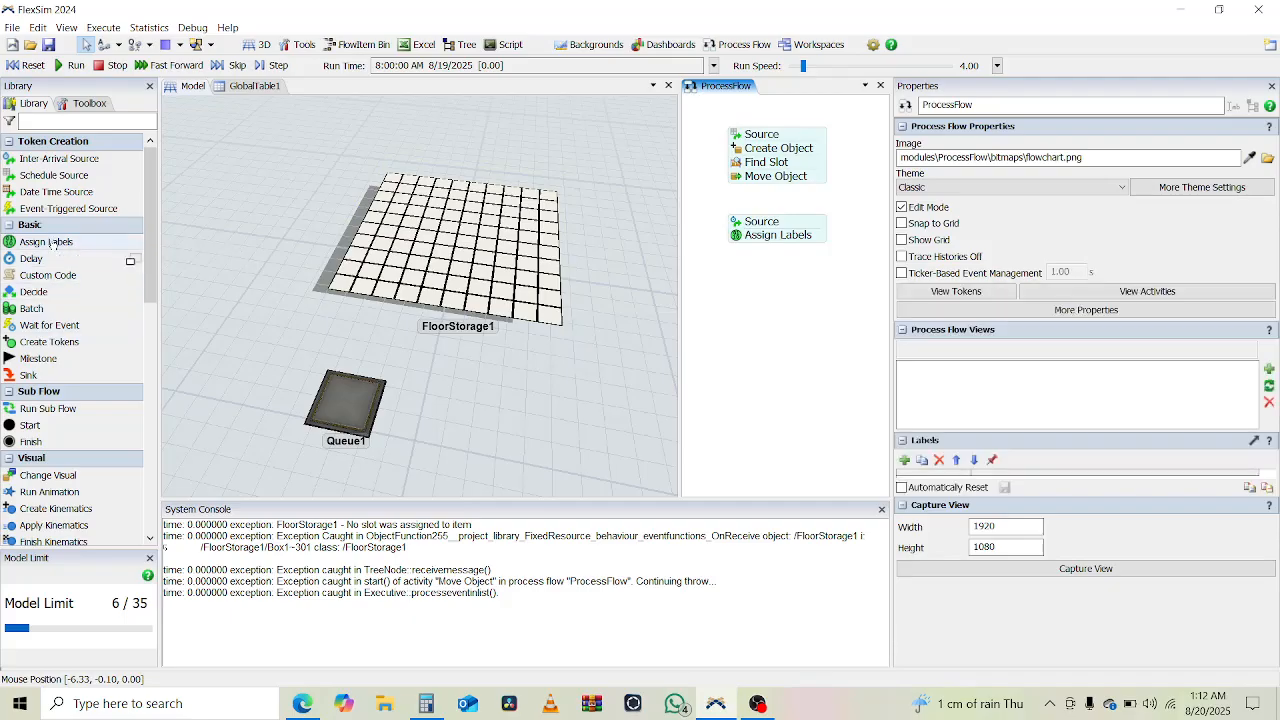
- Add a second Assign Labels activity and attach it beneath the first one in the new block
left_click(57, 246)
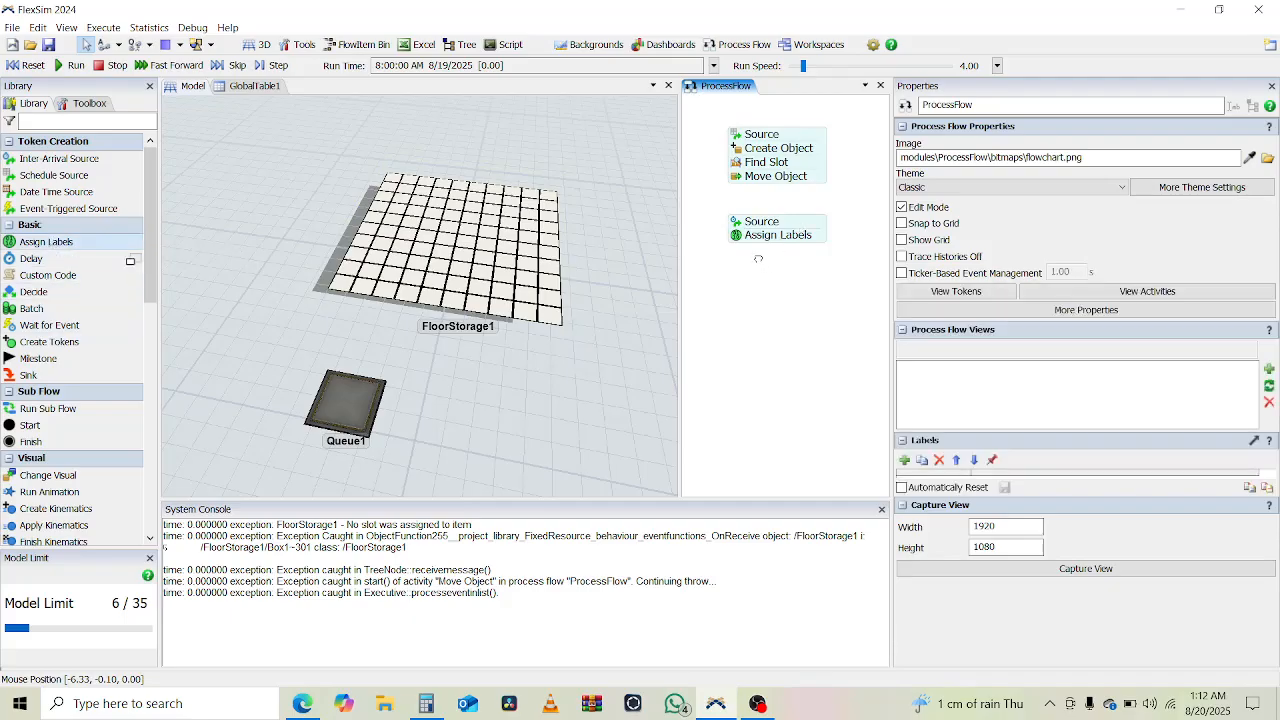
left_click(797, 263)
left_click_drag(816, 270, 793, 254)
left_click(793, 254)
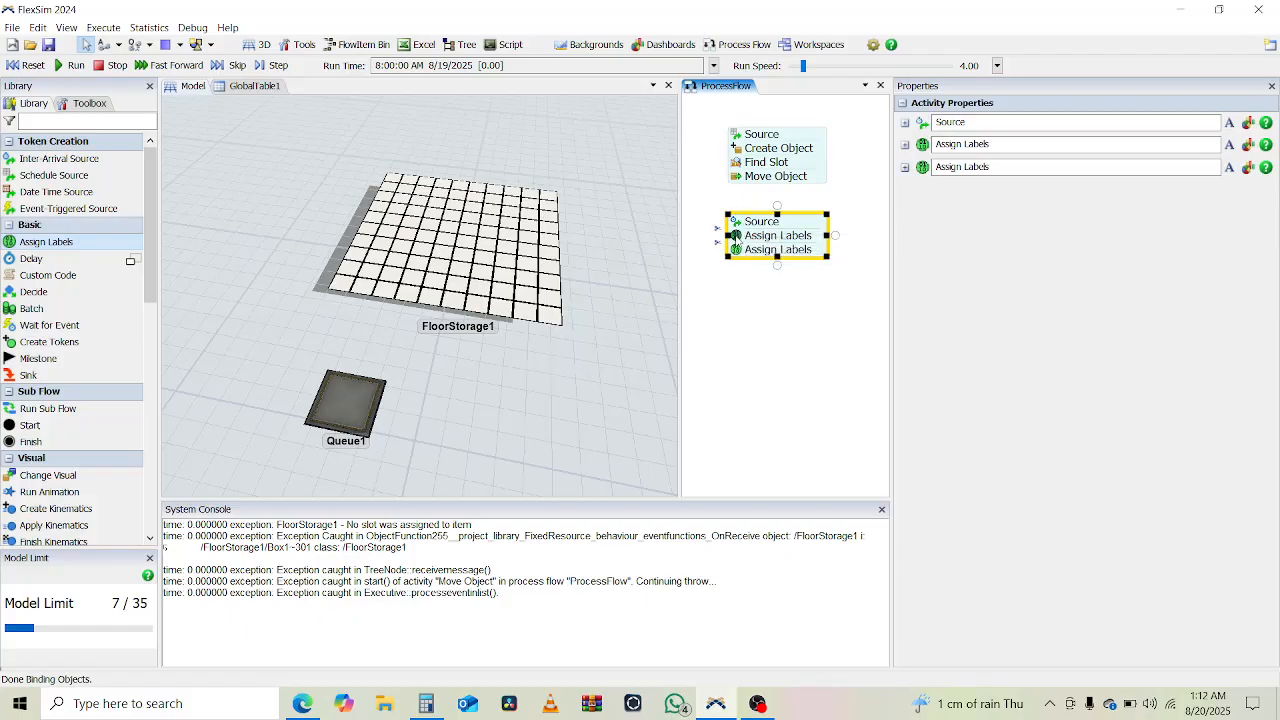
- Name the label in the second Assign Labels activity bagsNeeded
left_click(735, 235)
left_click(716, 294)
left_click(736, 250)
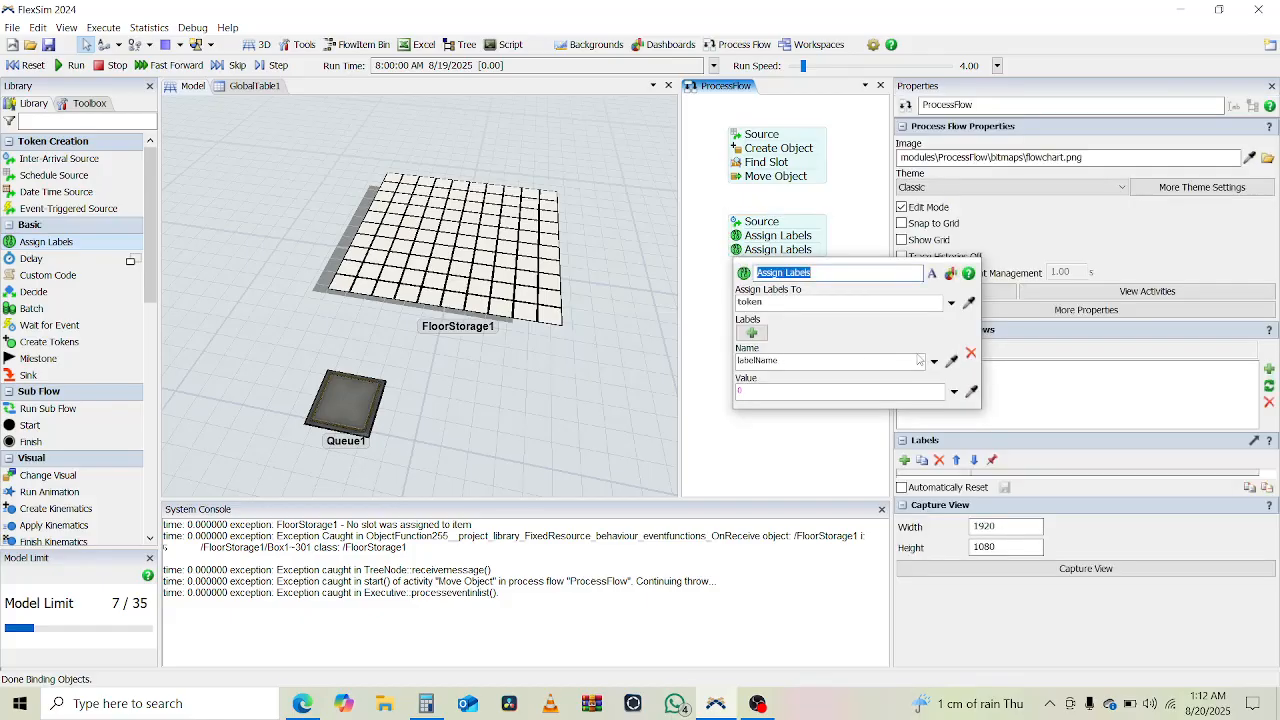
left_click(832, 364)
type("bagsNeeded")
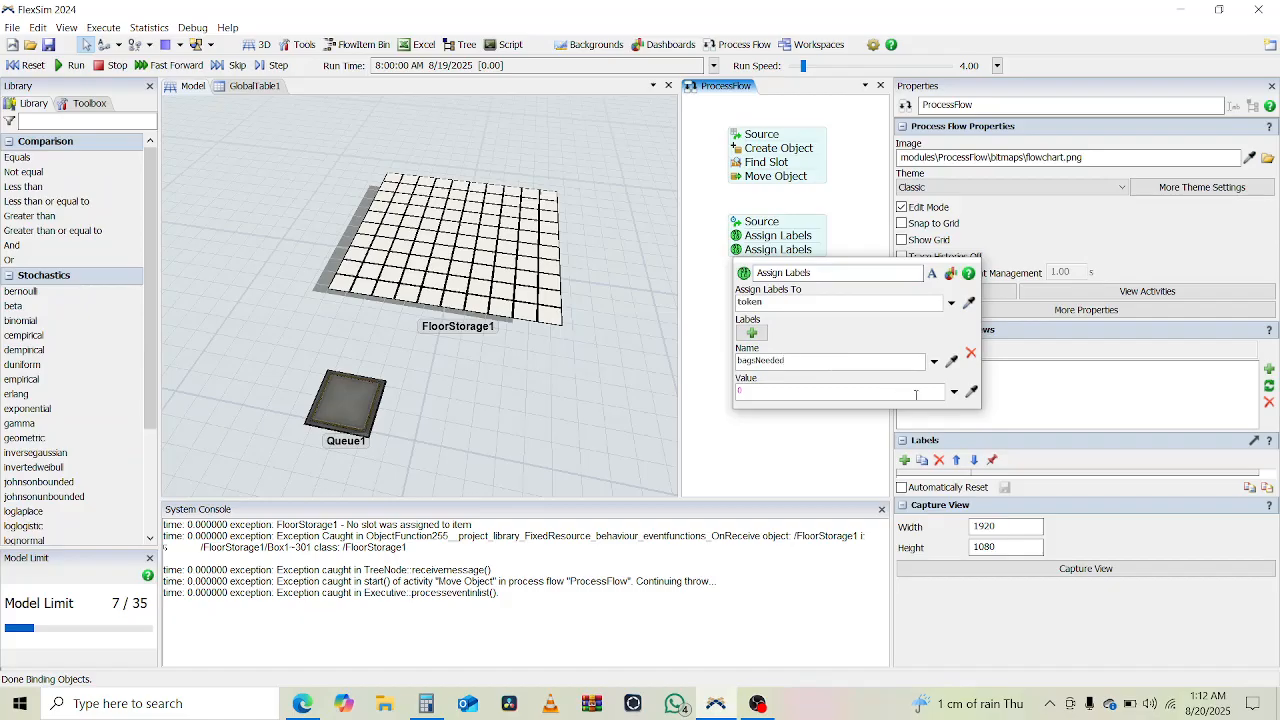
- Set the bagsNeeded label's value to By Global Table Lookup, using GlobalTable1 as the table
left_click(954, 392)
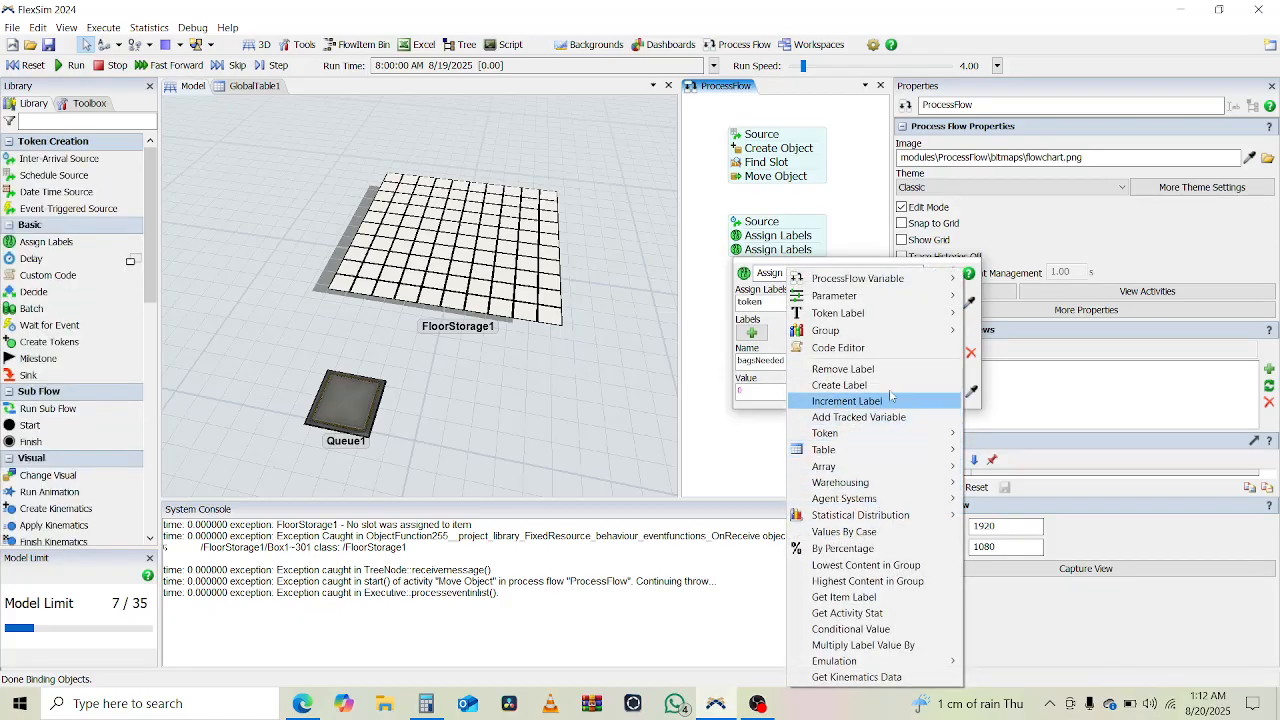
left_click(240, 87)
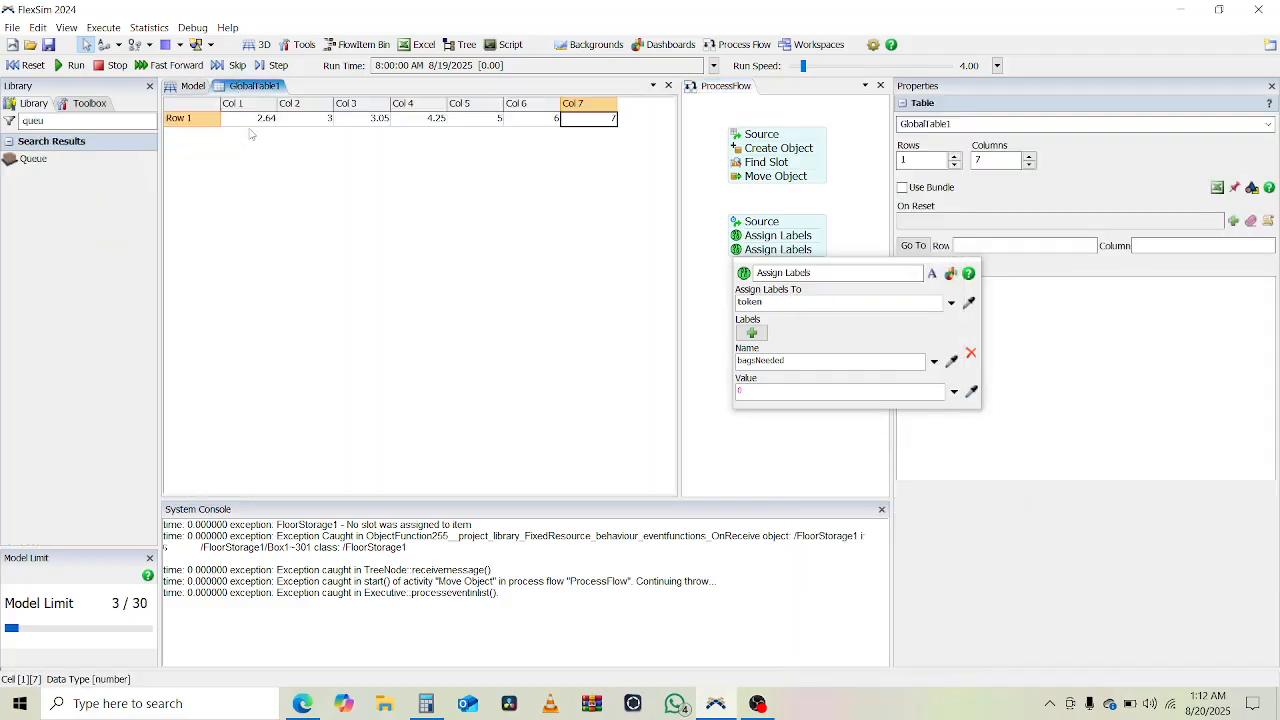
left_click(252, 120)
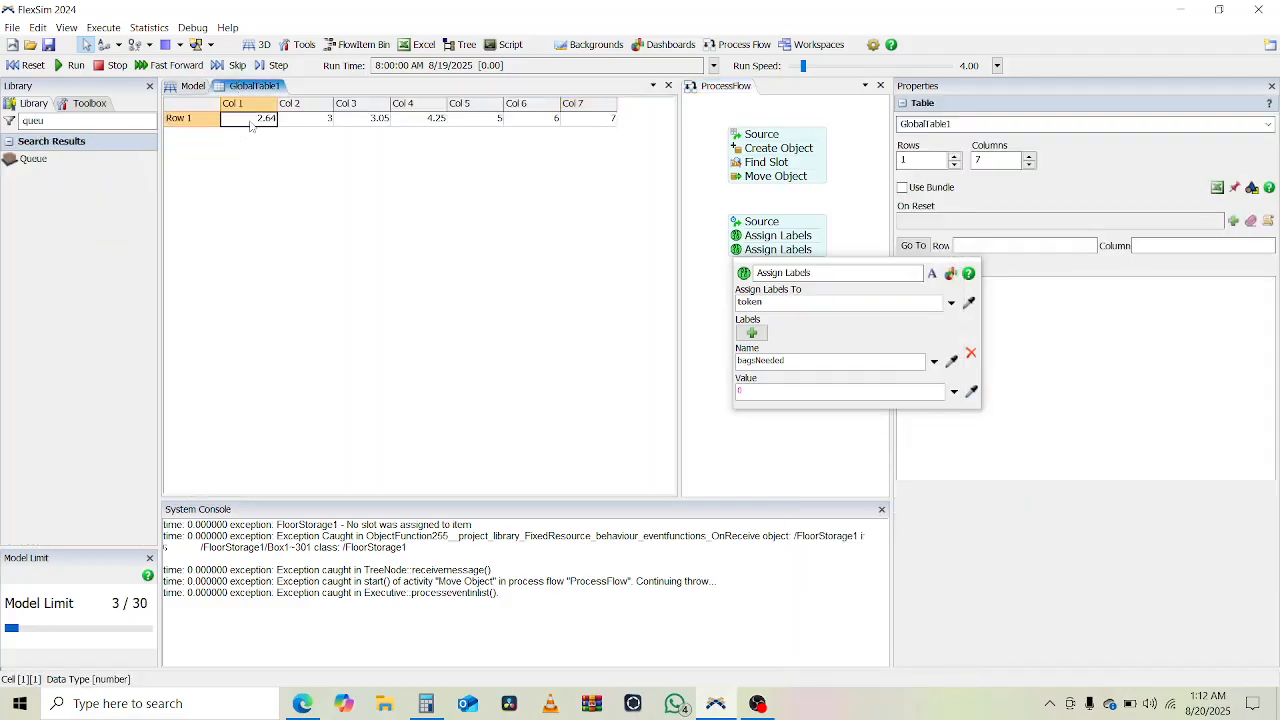
left_click(190, 87)
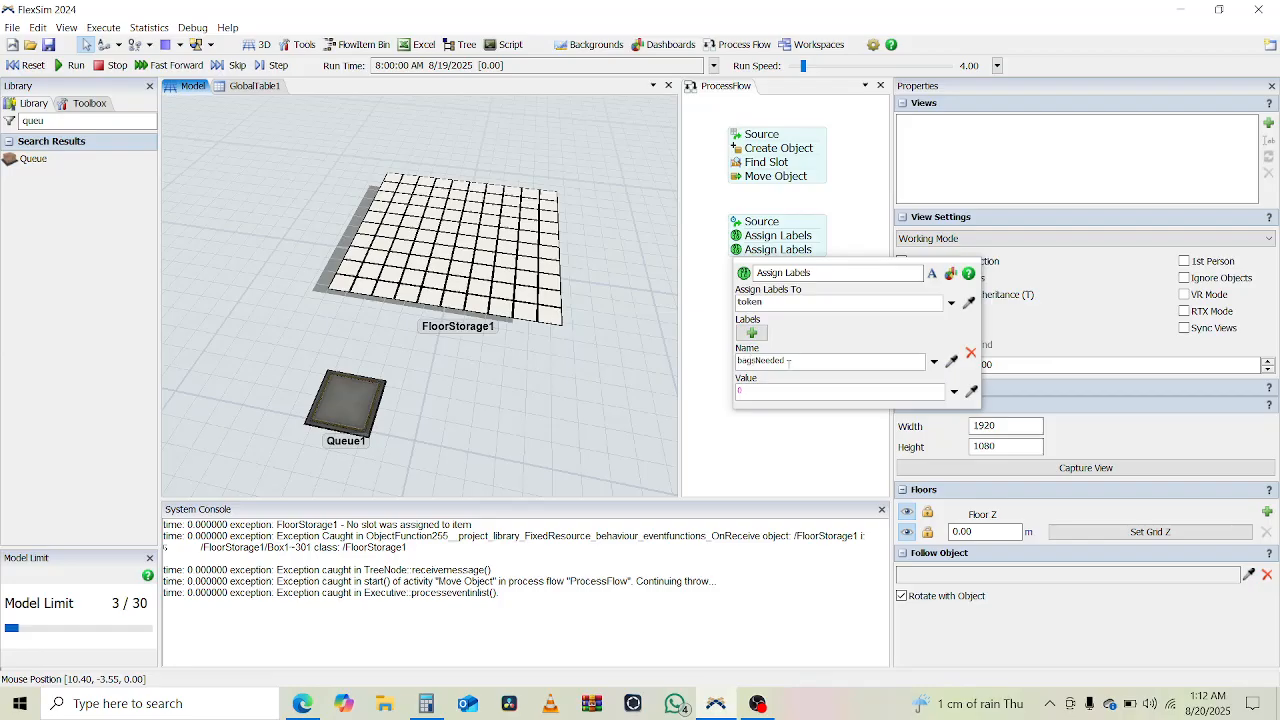
left_click(947, 394)
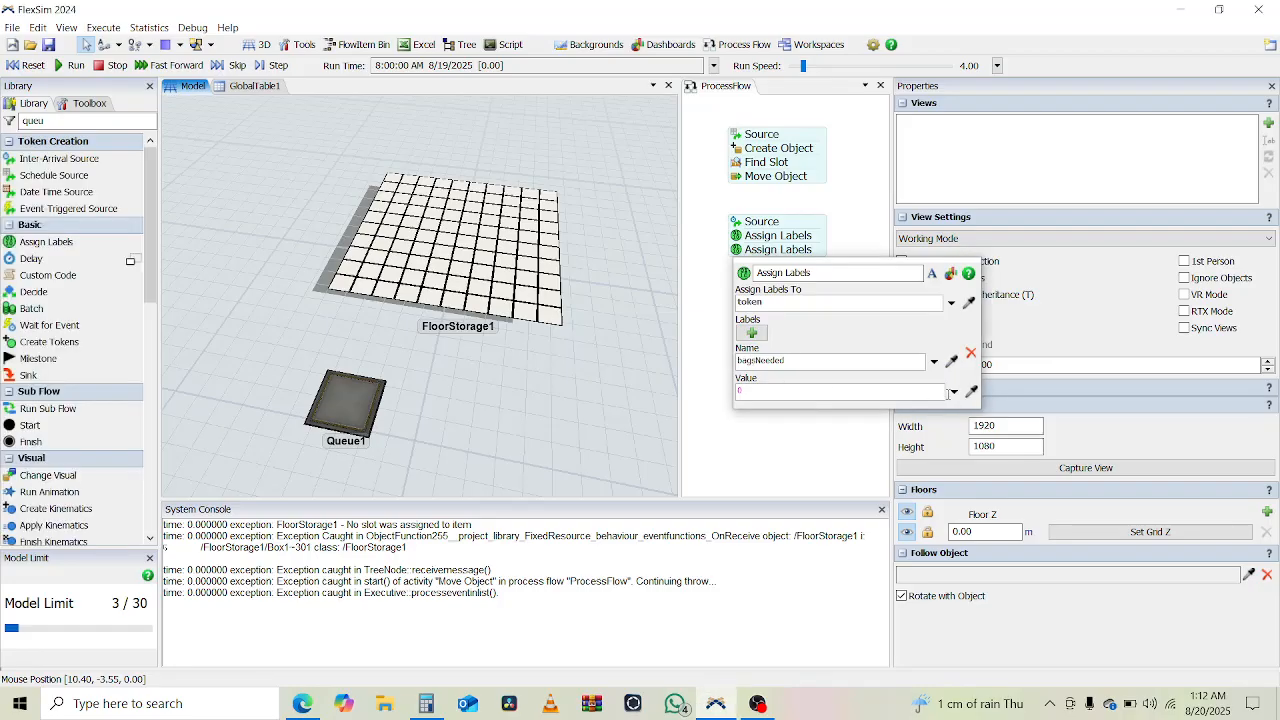
left_click(953, 392)
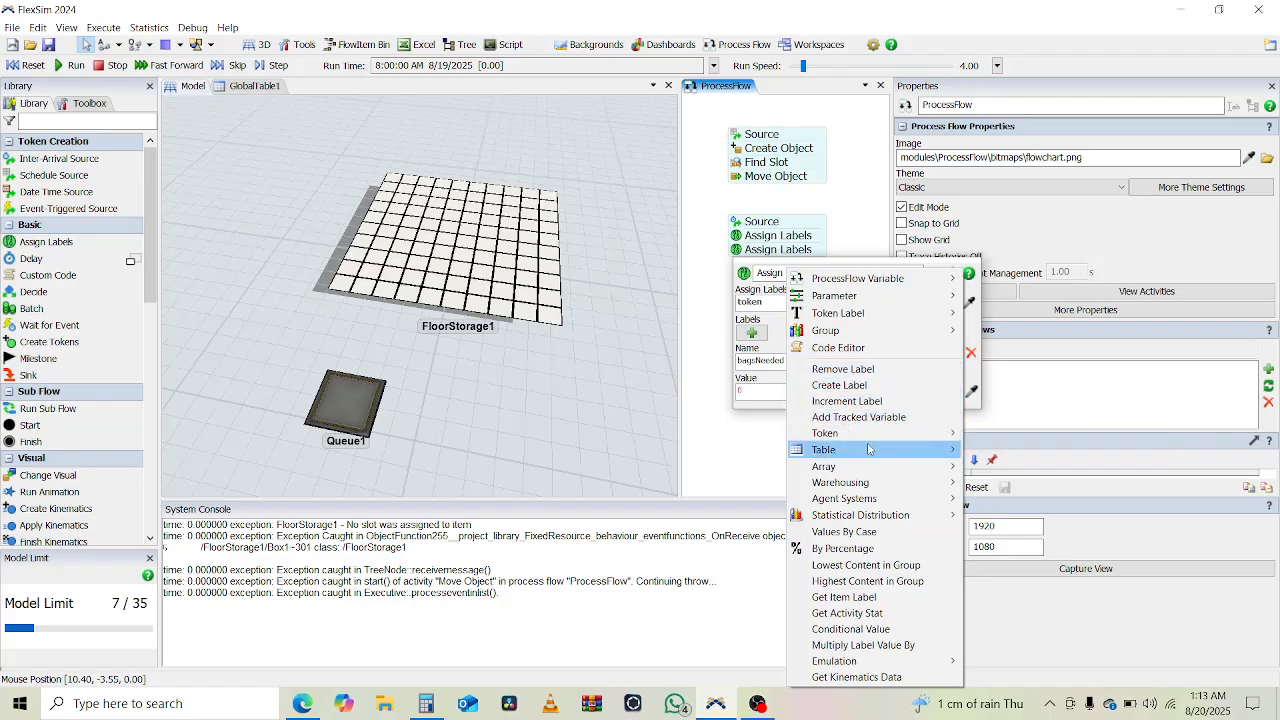
mouse_move(868, 449)
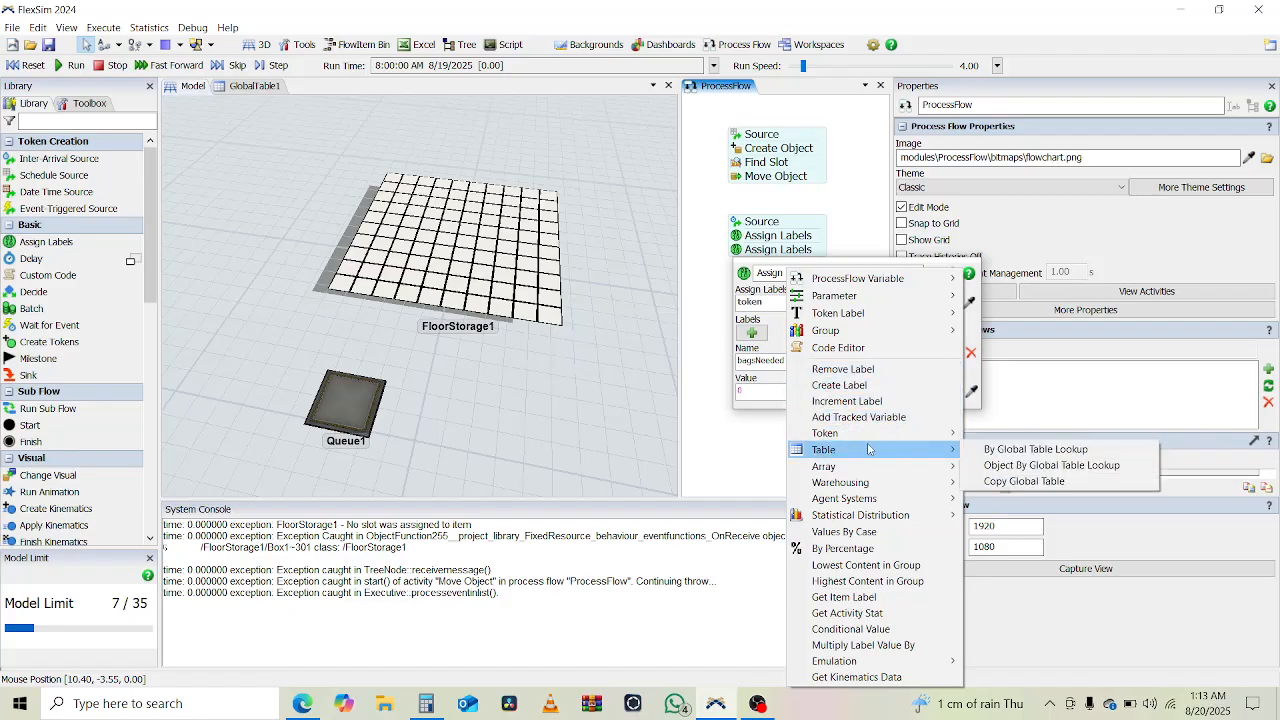
left_click(1034, 450)
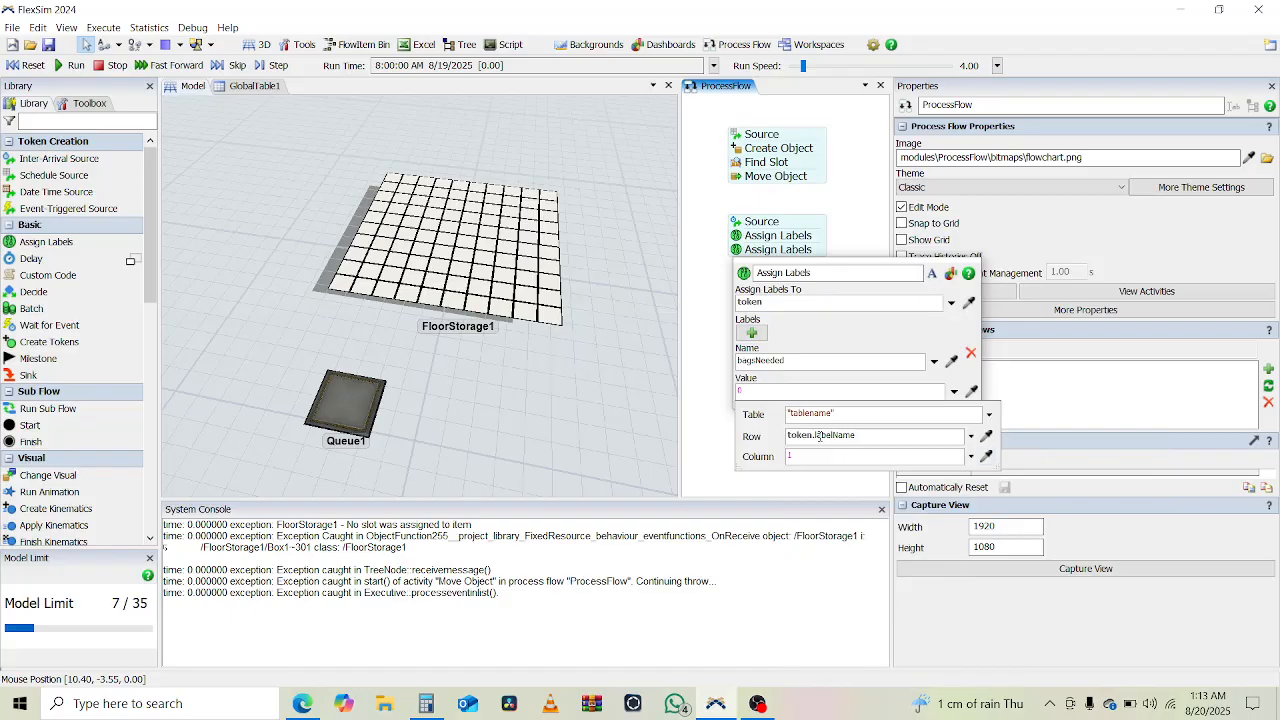
left_click(831, 413)
key("ctrl+shift+Left")
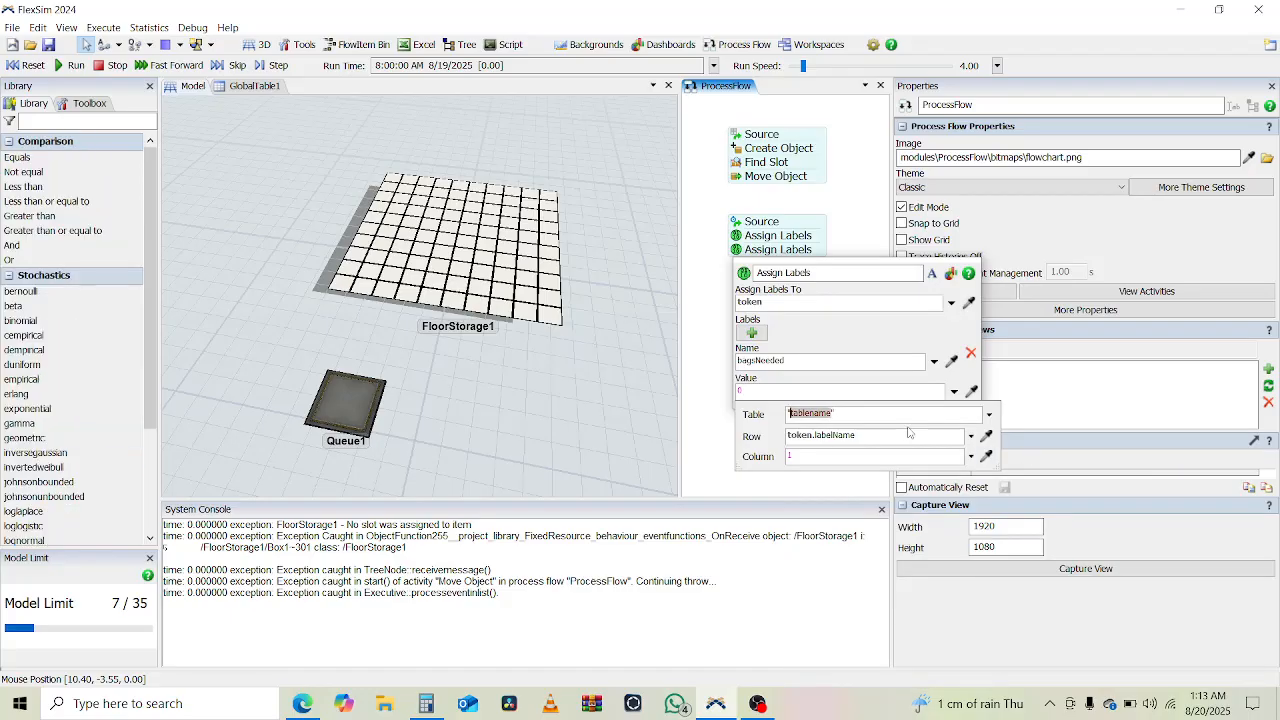
type("GlobalT")
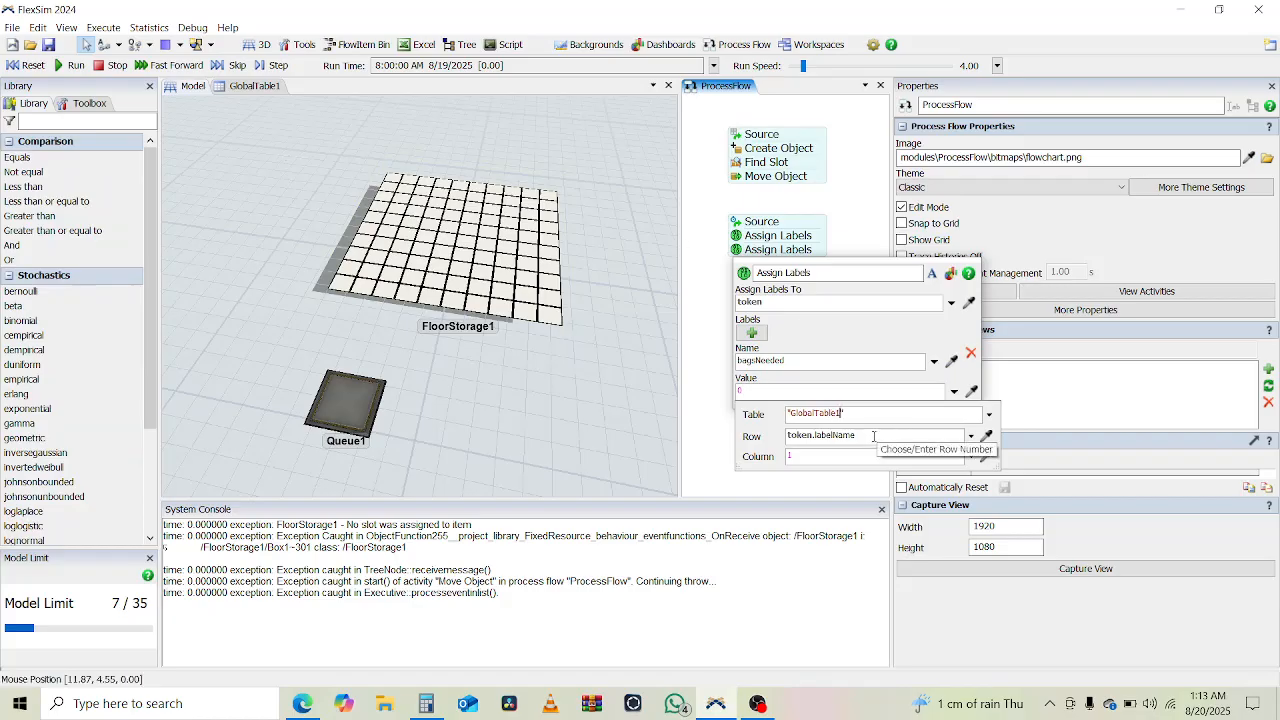
- Set the table lookup's row to 1 and its column to the token's dayIndex label
left_click(873, 437)
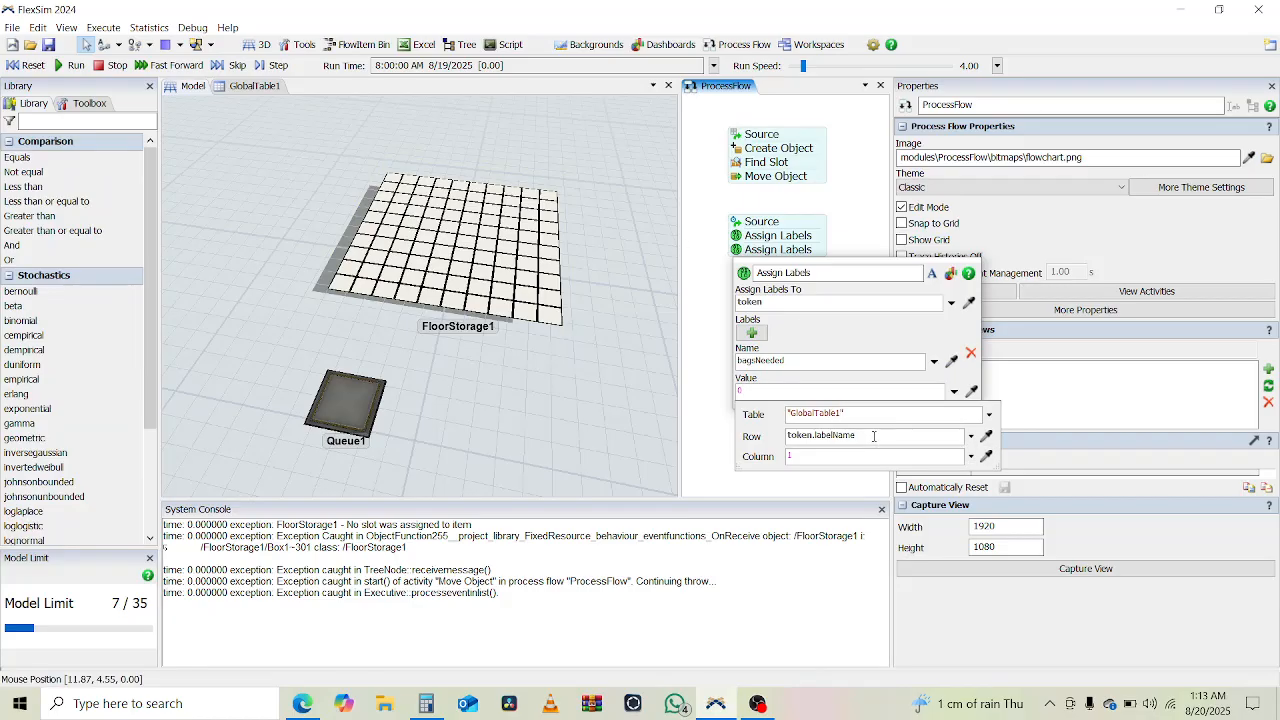
left_click(970, 437)
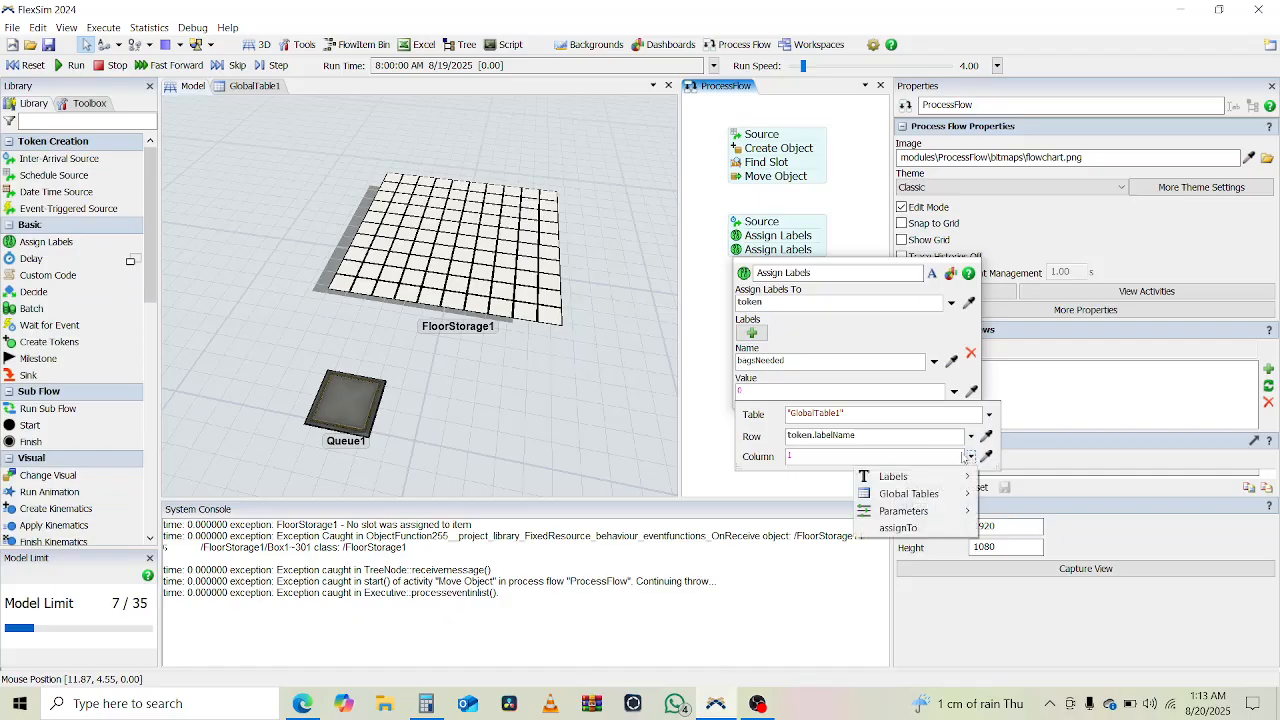
left_click(895, 437)
double_click(895, 437)
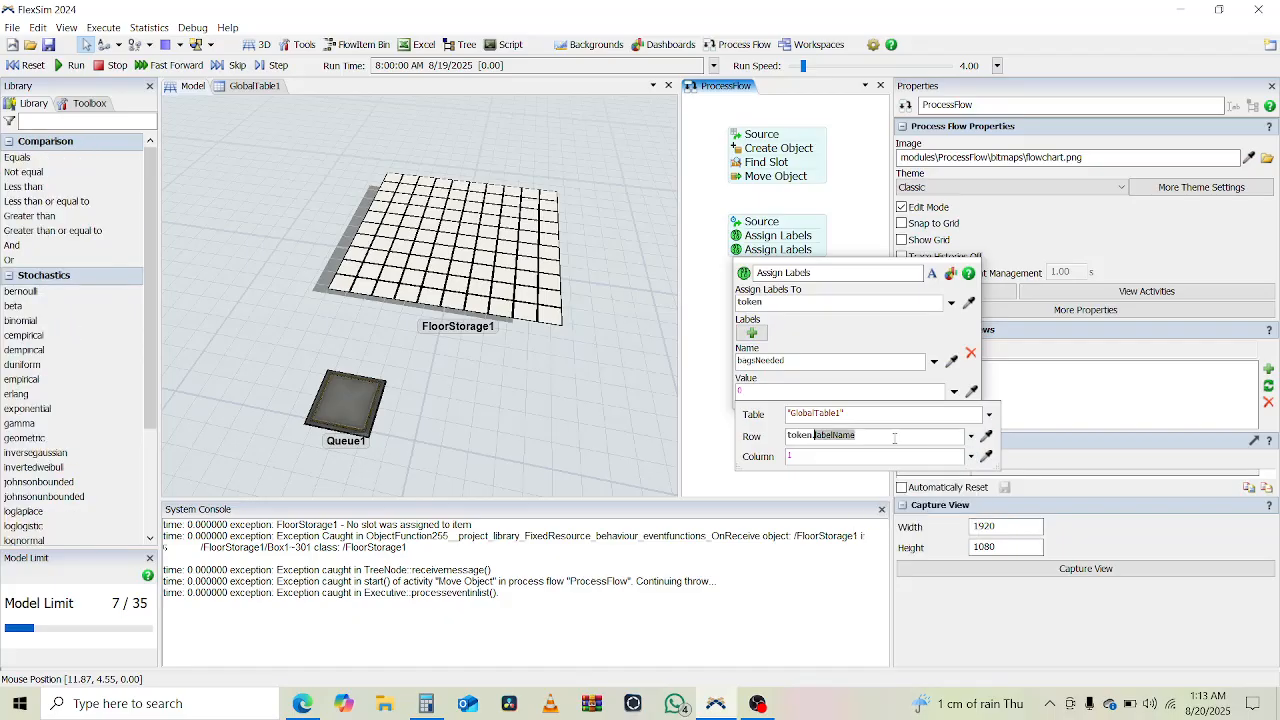
left_click(972, 438)
left_click(845, 437)
triple_click(845, 437)
type("1")
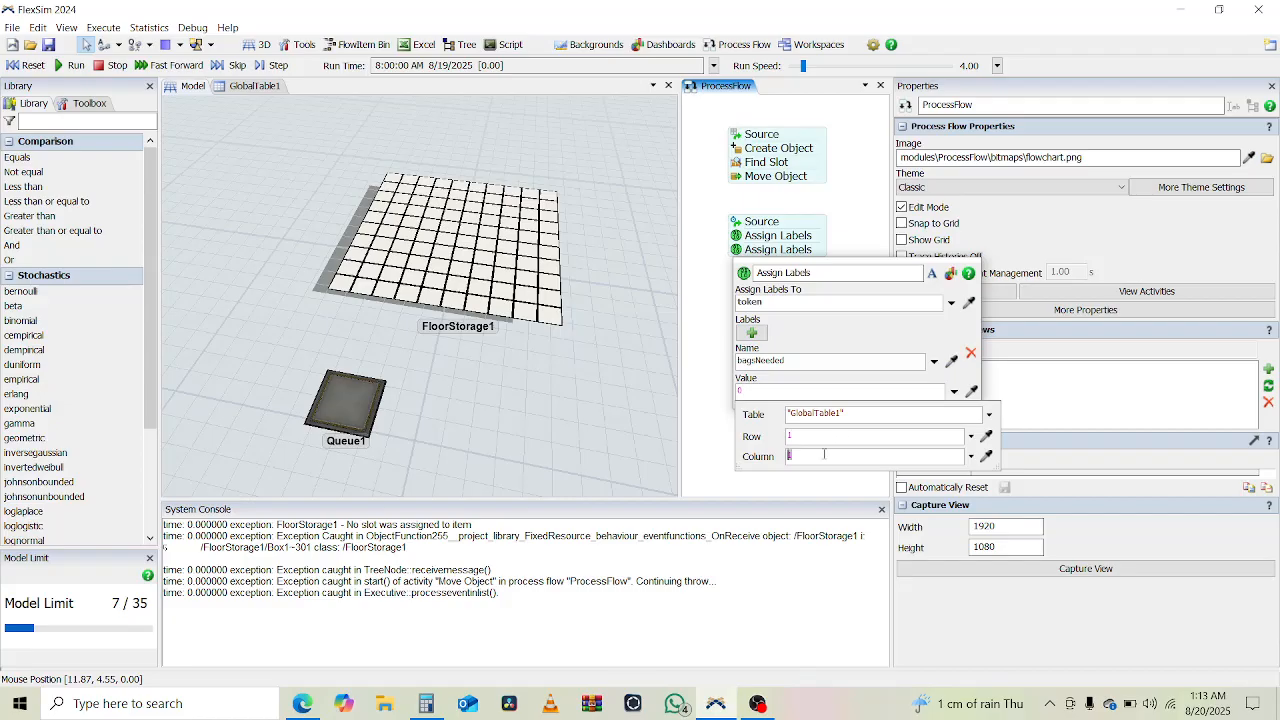
left_click(825, 455)
type("TOK")
key("BackSpace")
type("ken.day")
key("Return")
left_click(705, 440)
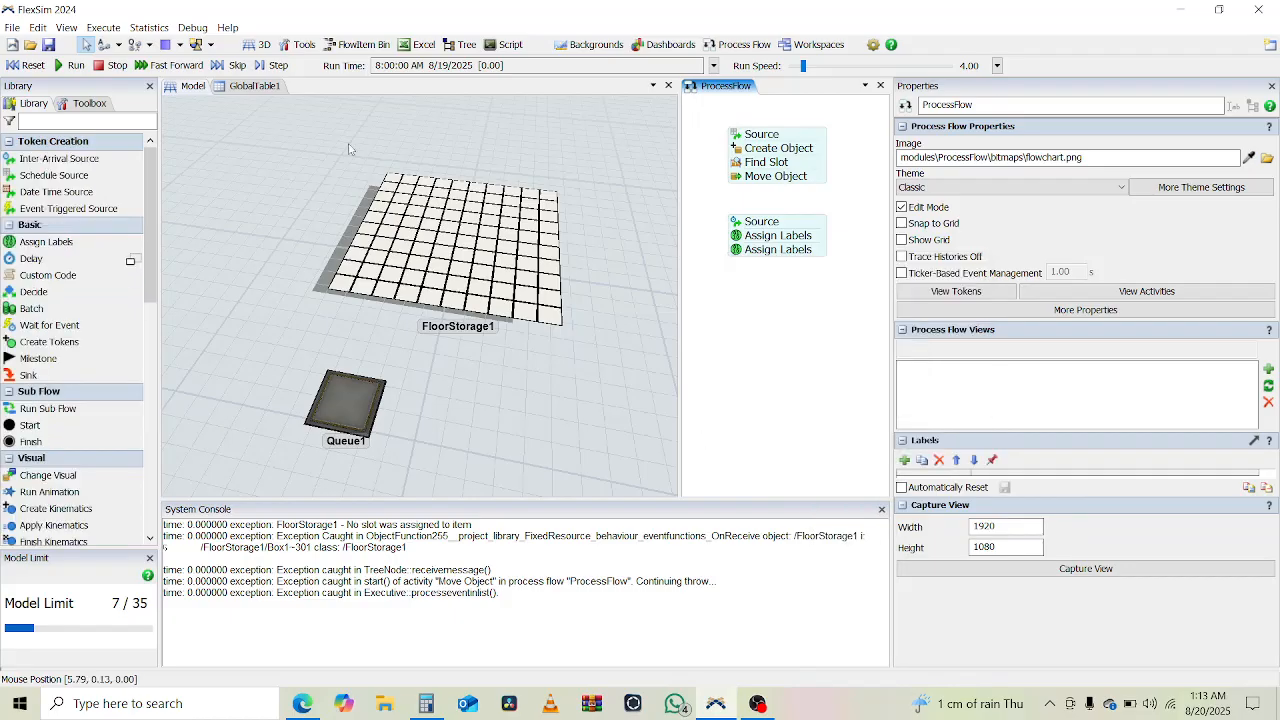
- Run the model, compare the new block's token labels with the first GlobalTable1 value, and reset the model
left_click(70, 65)
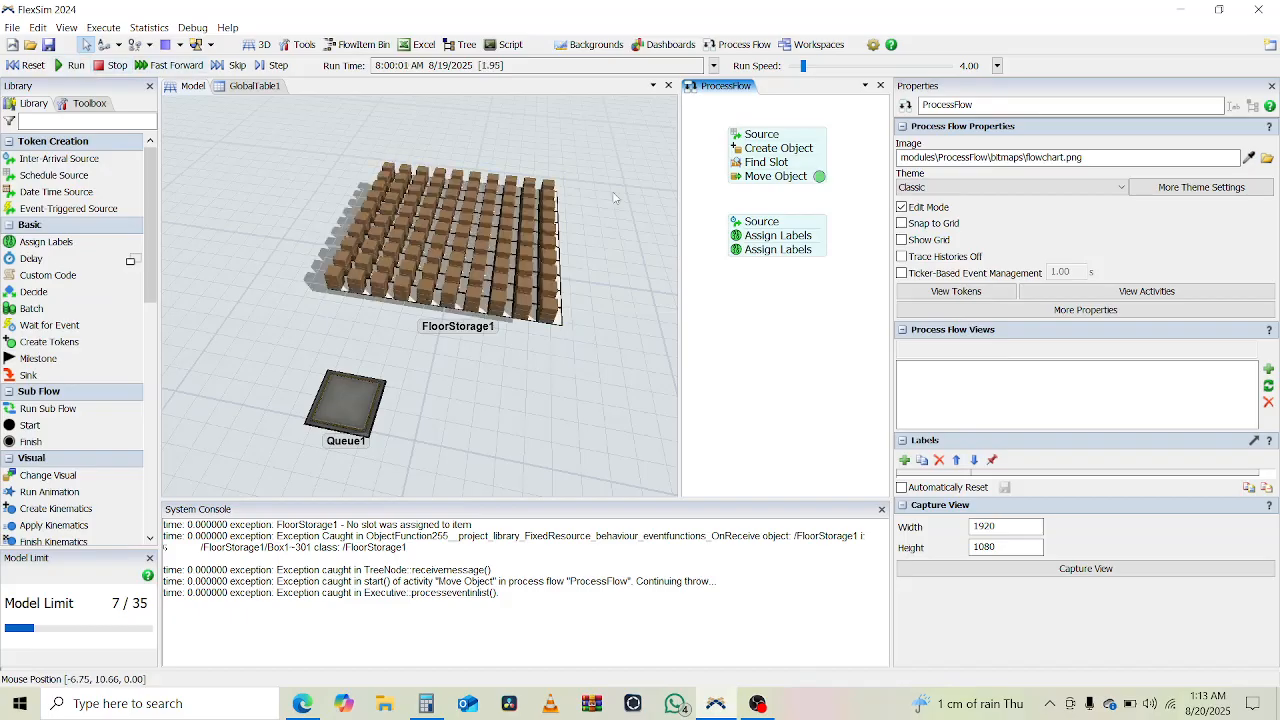
left_click(819, 252)
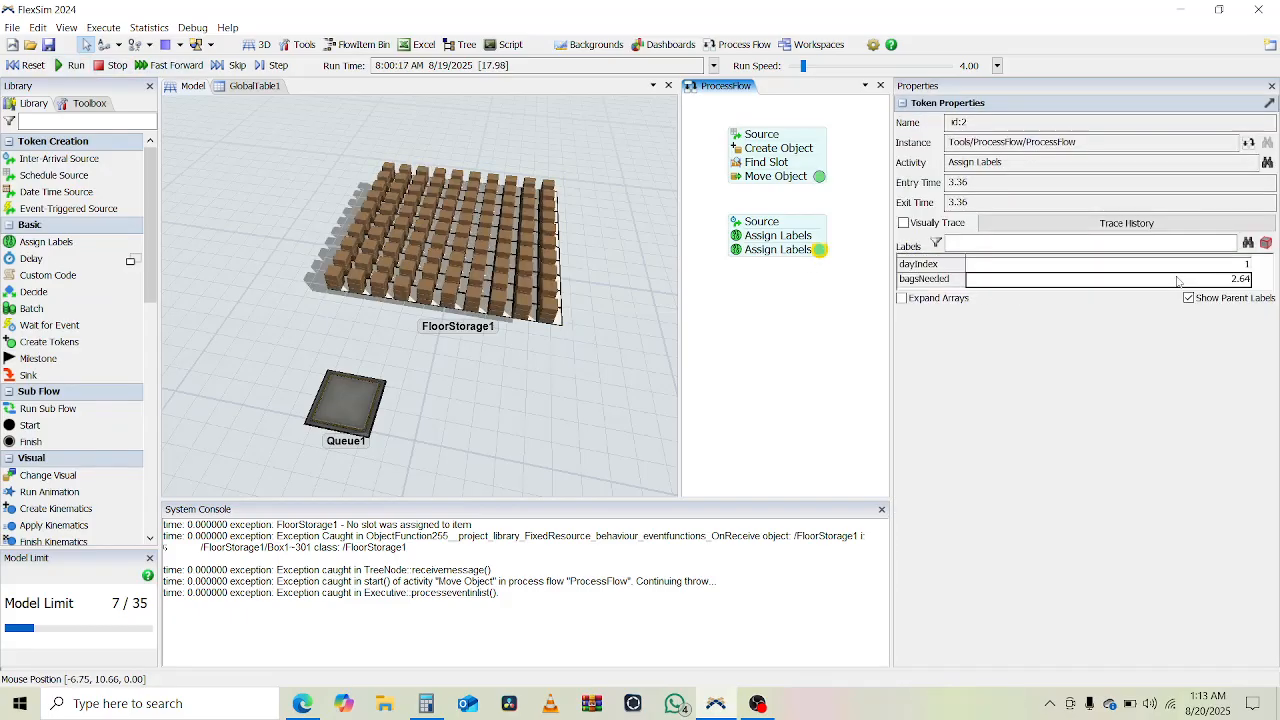
left_click(244, 86)
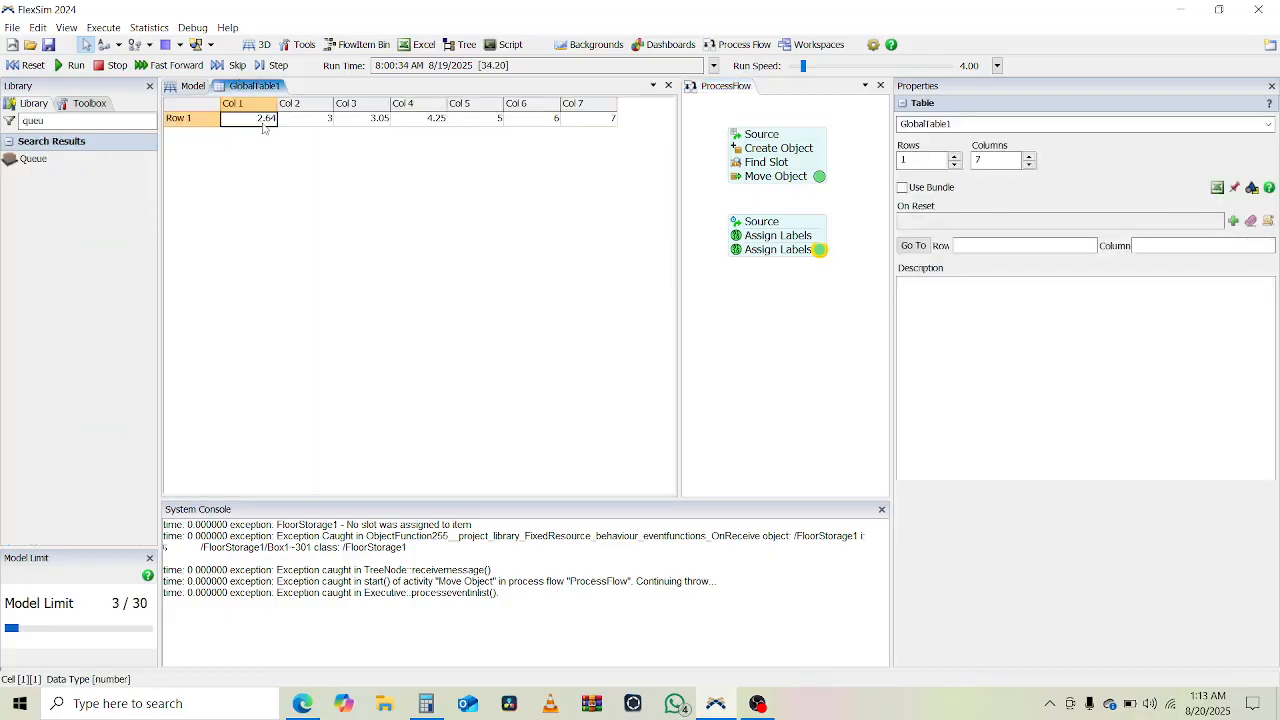
left_click(189, 86)
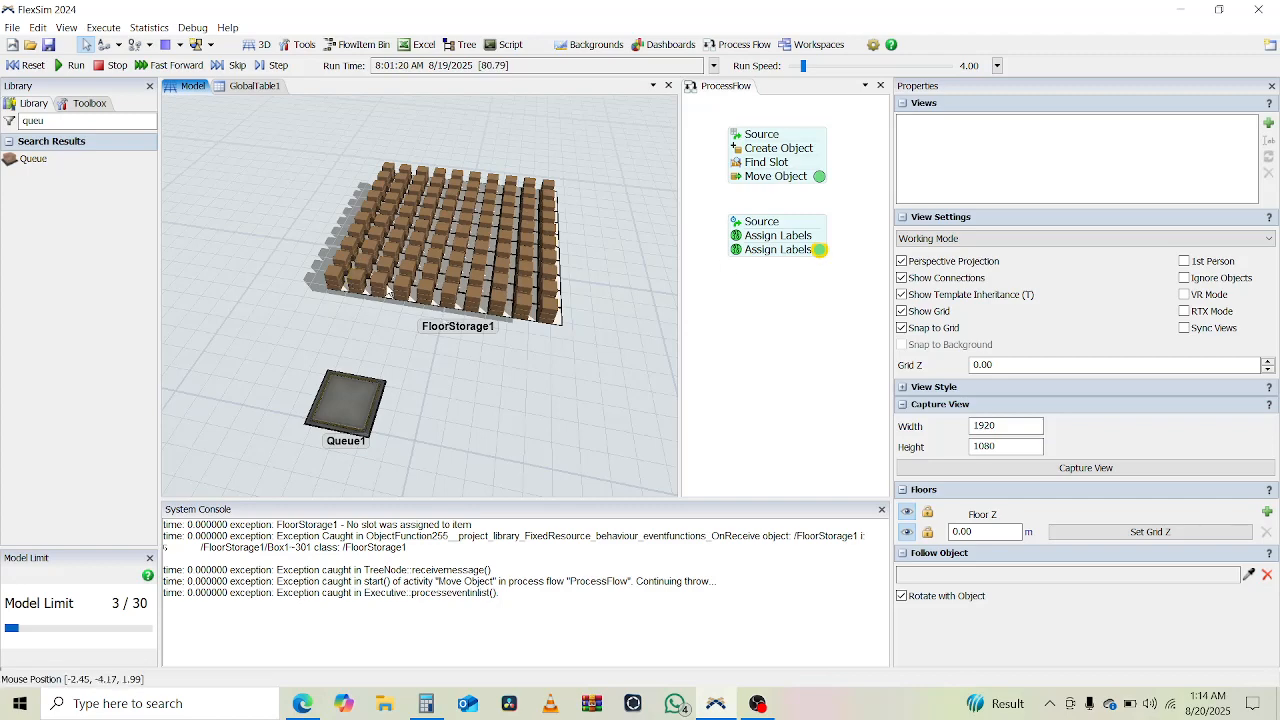
left_click(30, 65)
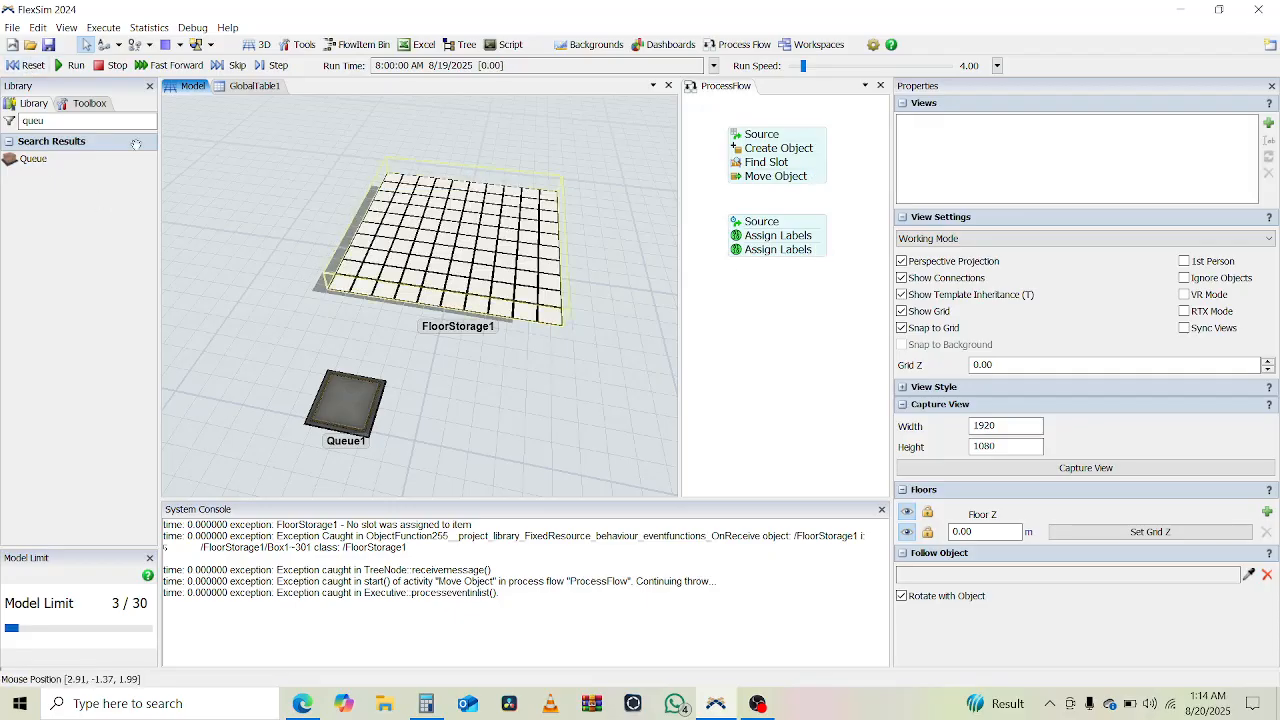
- Add a Create Tokens activity and attach it beneath the second Assign Labels activity
double_click(95, 127)
type("create")
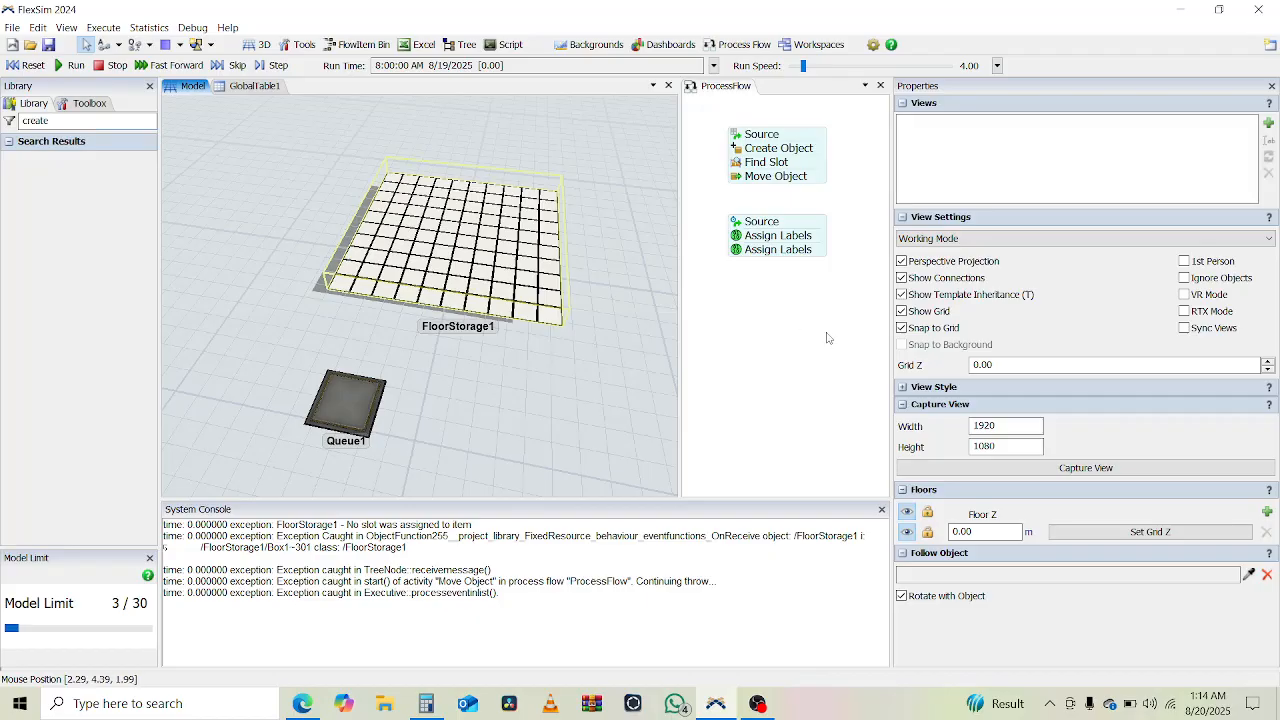
left_click(829, 339)
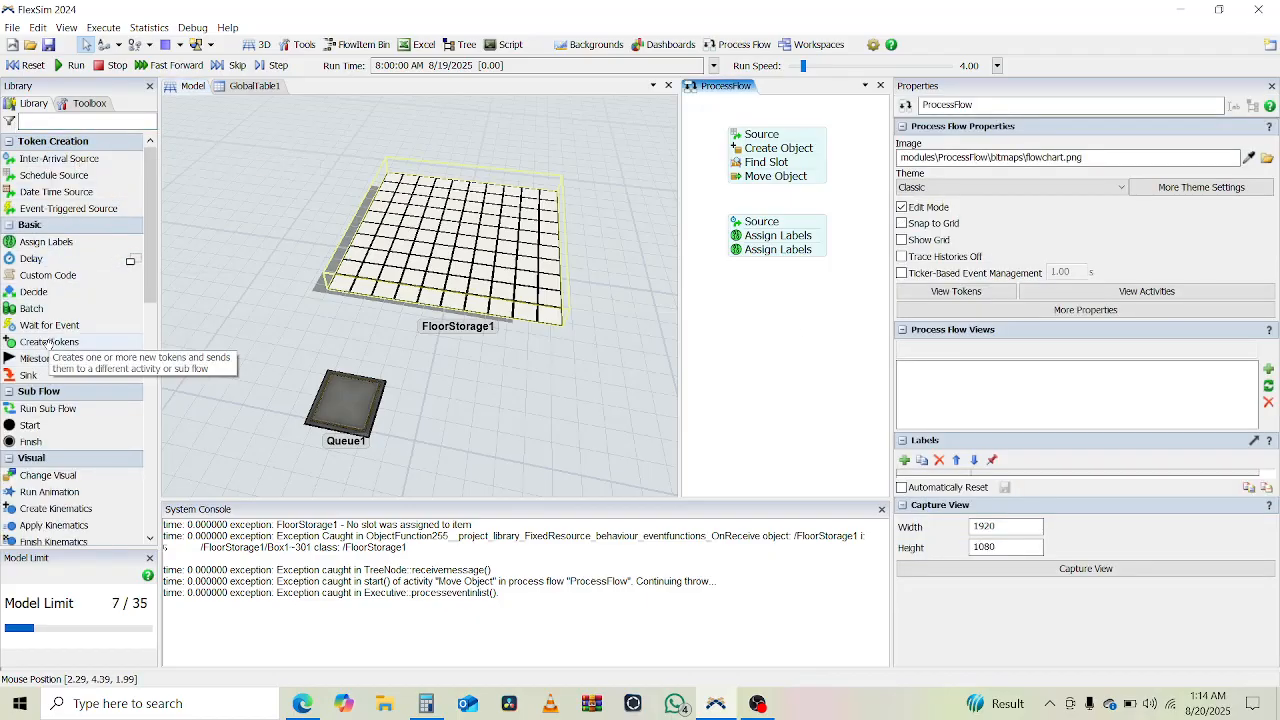
left_click(793, 294)
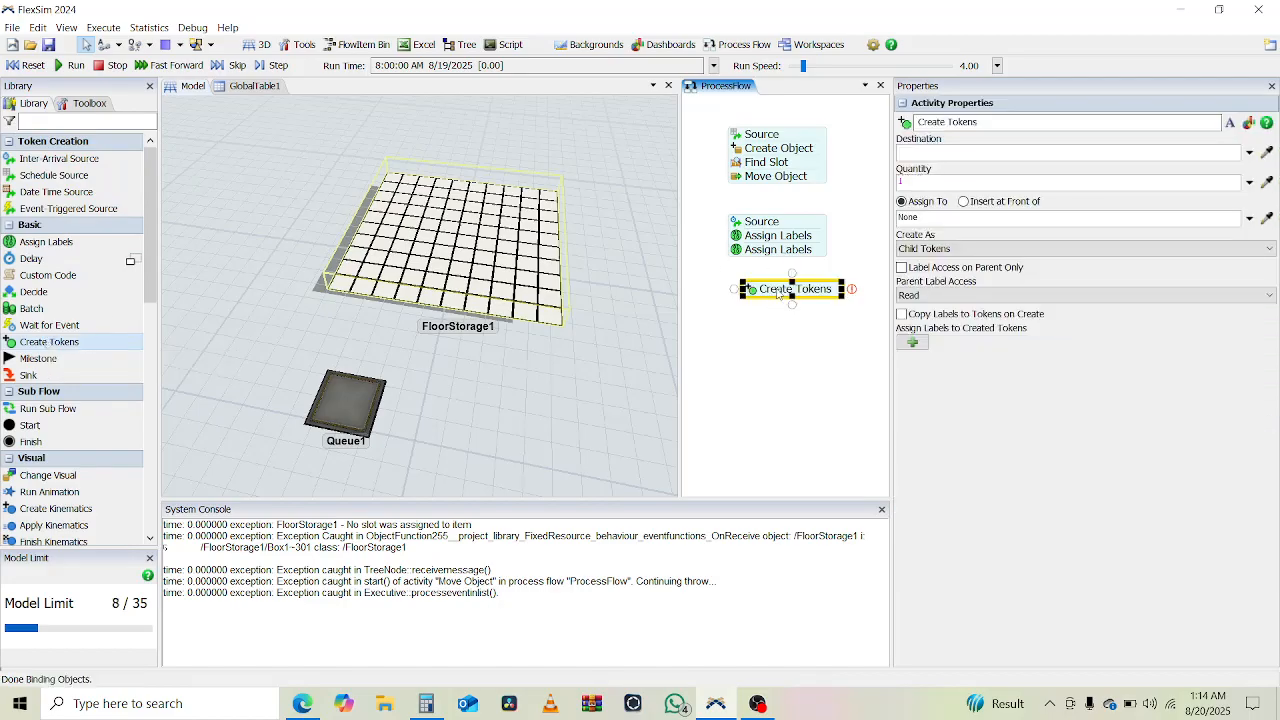
left_click_drag(778, 295, 761, 268)
left_click(806, 263)
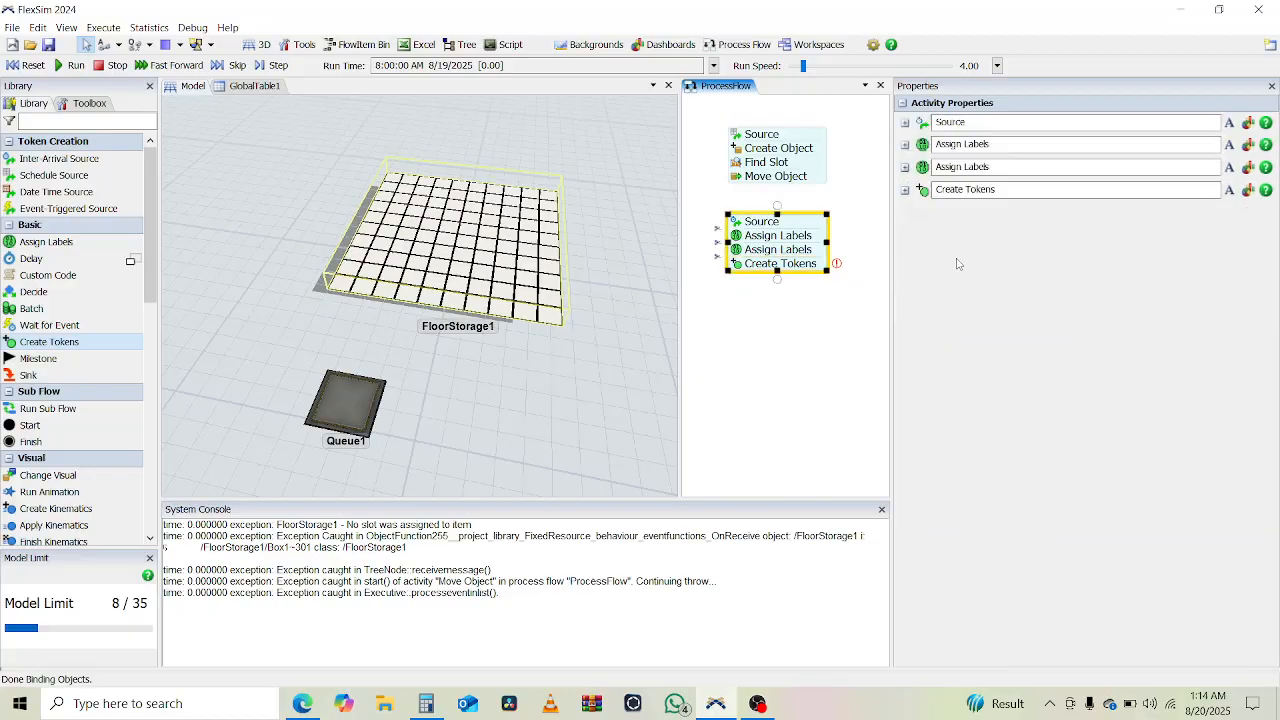
- Set the Create Tokens activity's quantity to token.bagsNeeded
double_click(740, 267)
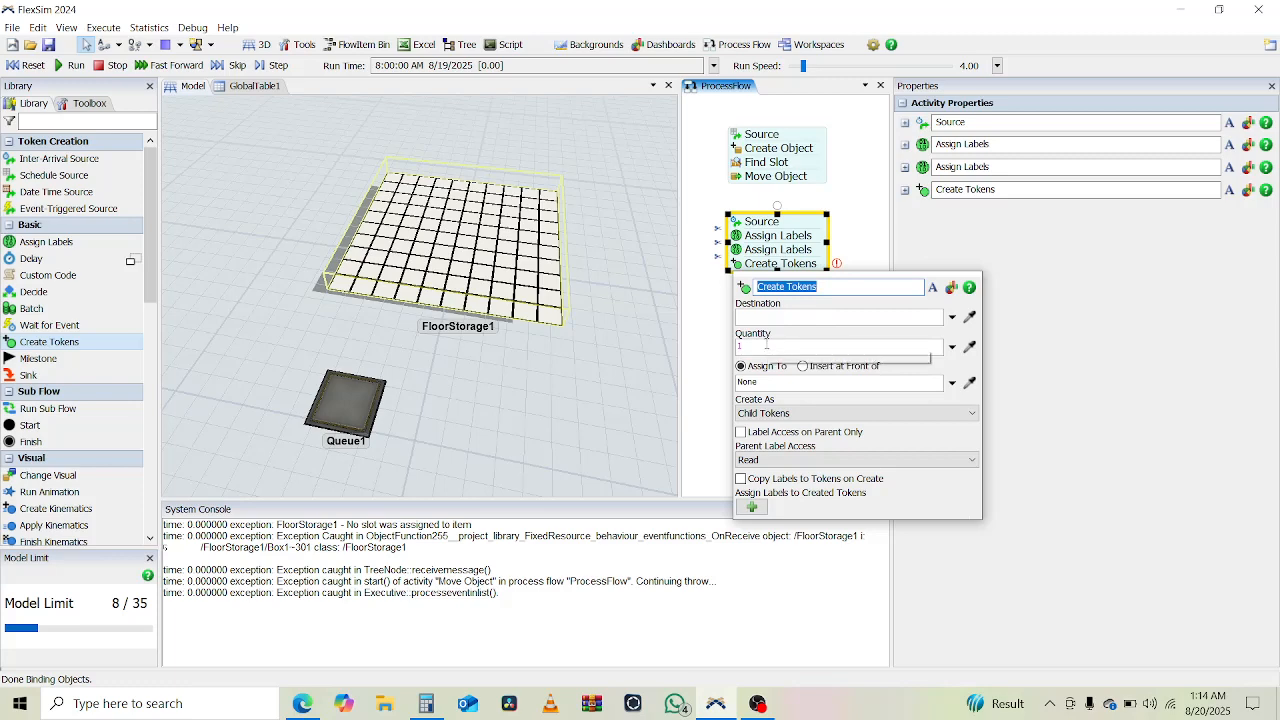
left_click(766, 345)
key("BackSpace")
type("to")
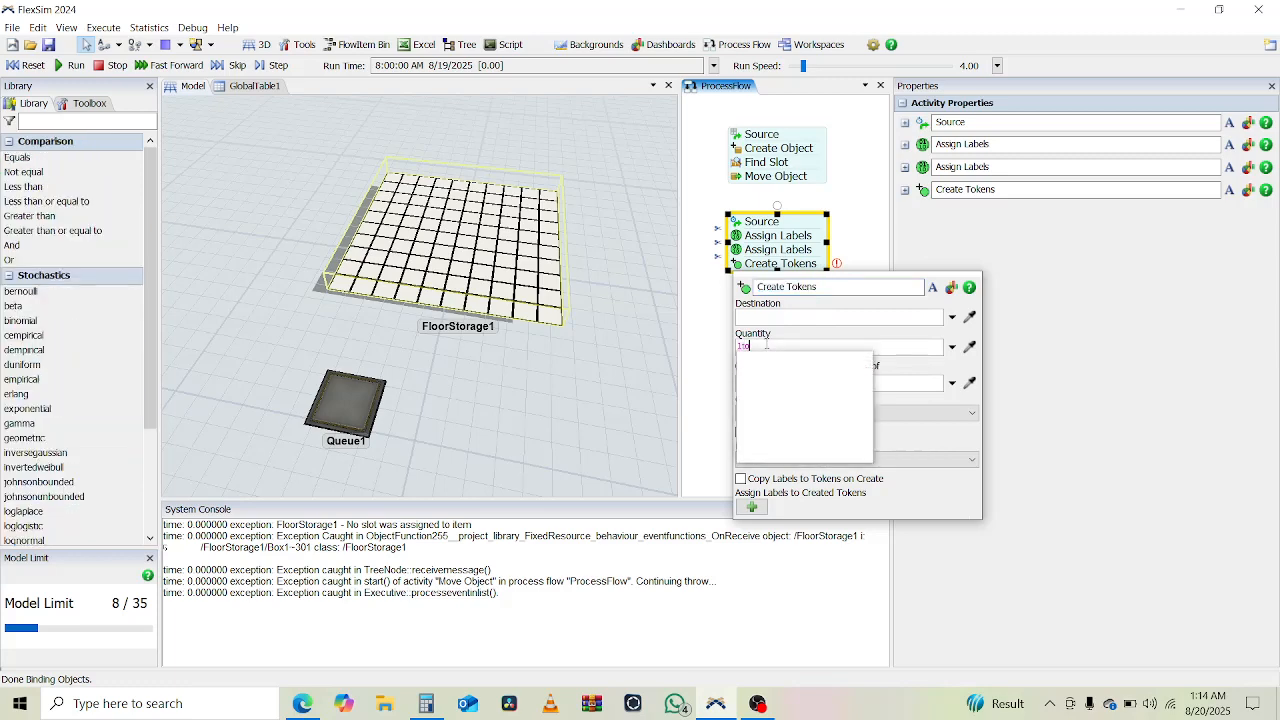
type("ken.reqsNeeded")
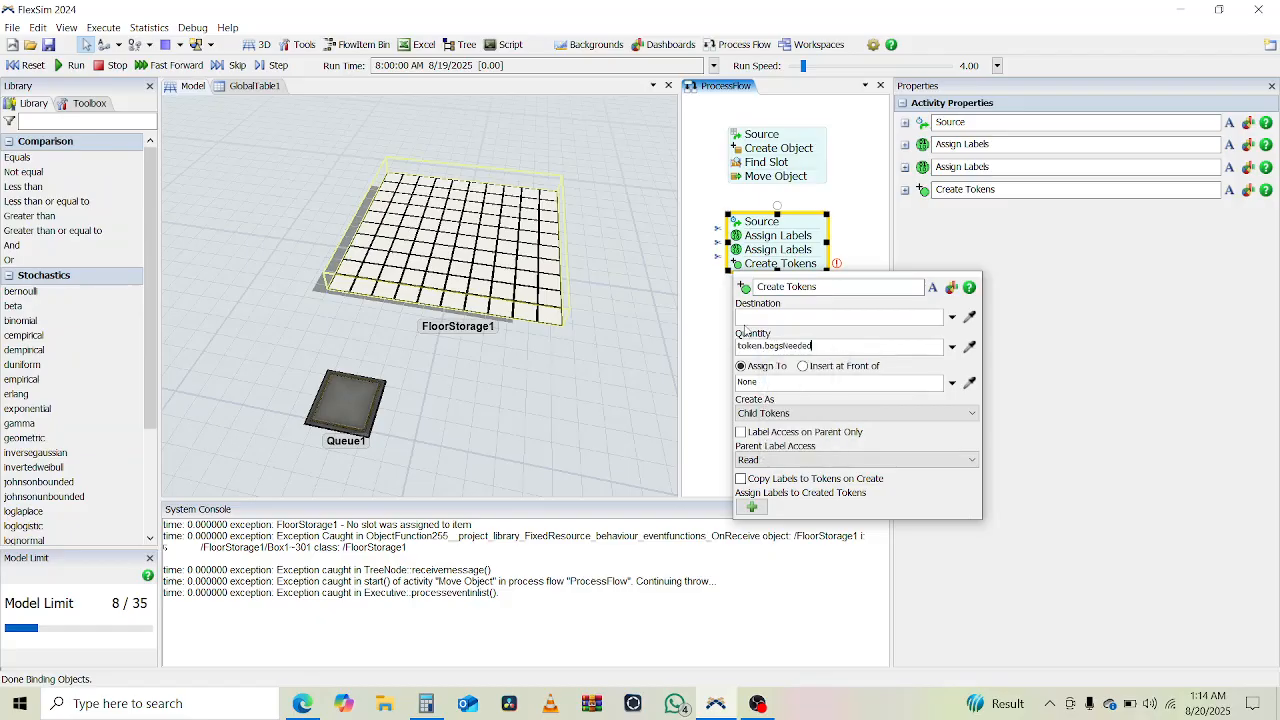
left_click(699, 326)
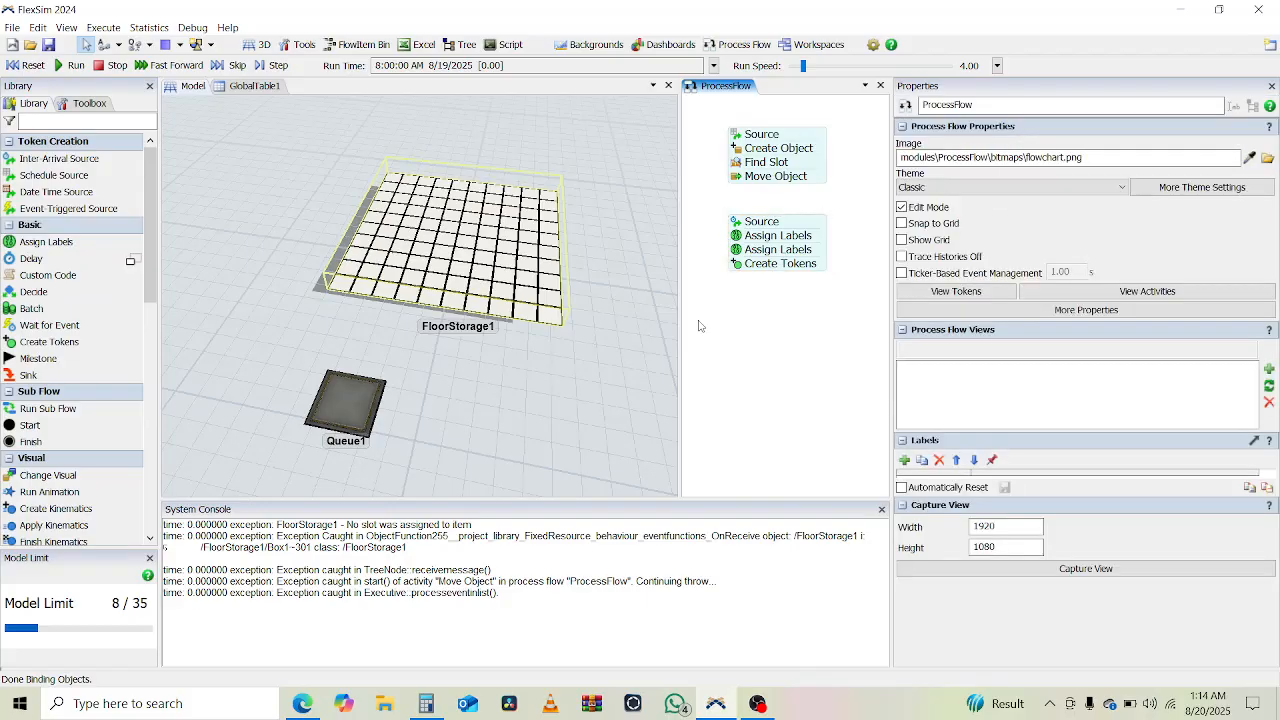
- Add a separate Find Item activity below the block that ends with Create Tokens
left_click(54, 123)
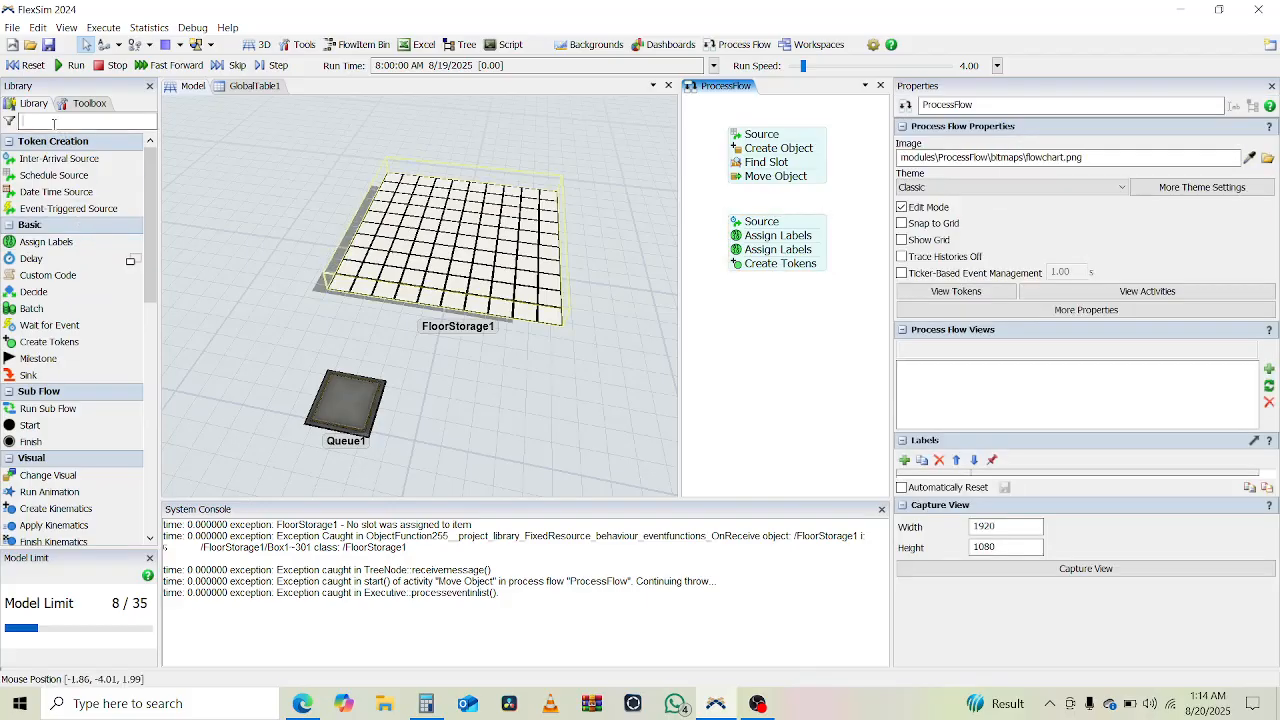
left_click(222, 203)
type("Find")
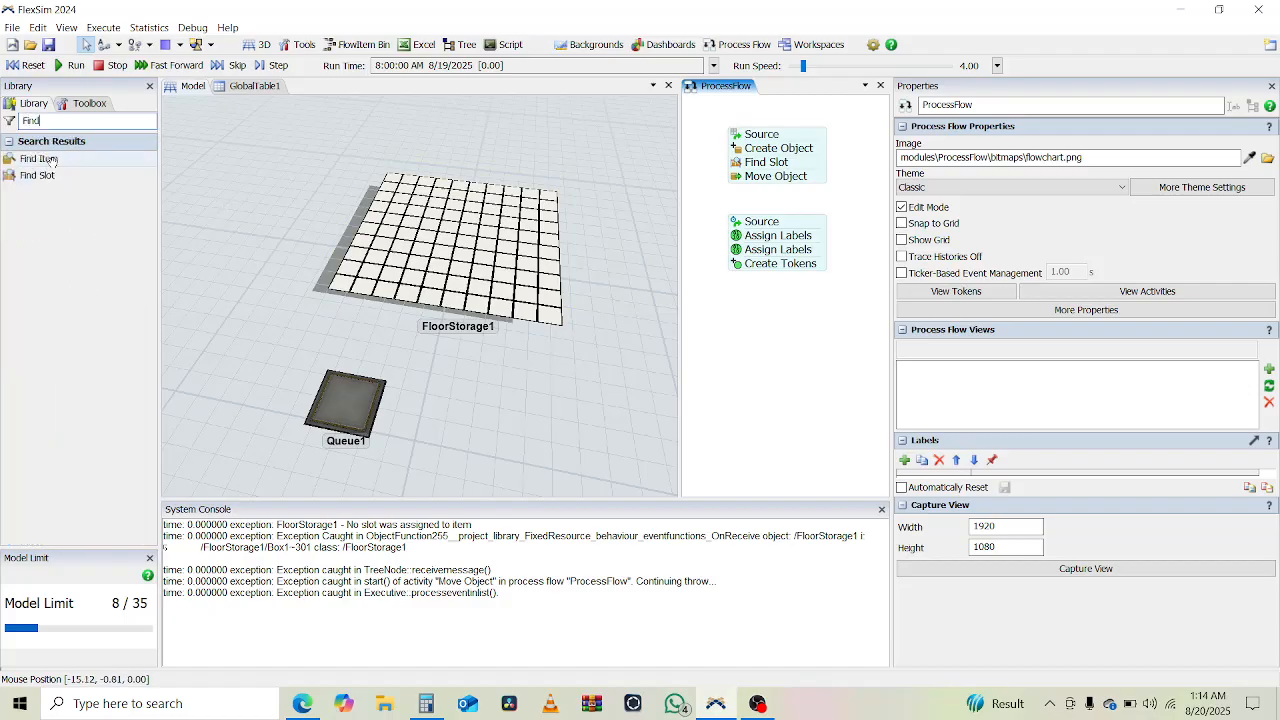
left_click(40, 159)
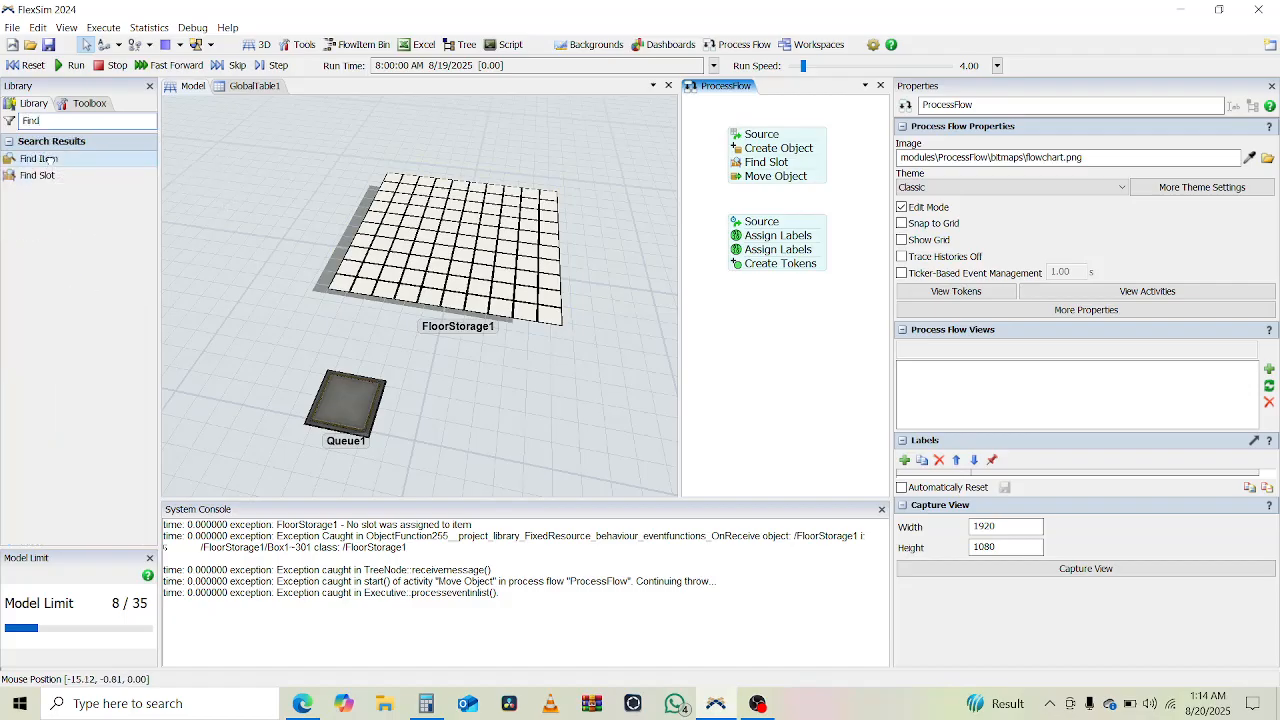
left_click(762, 333)
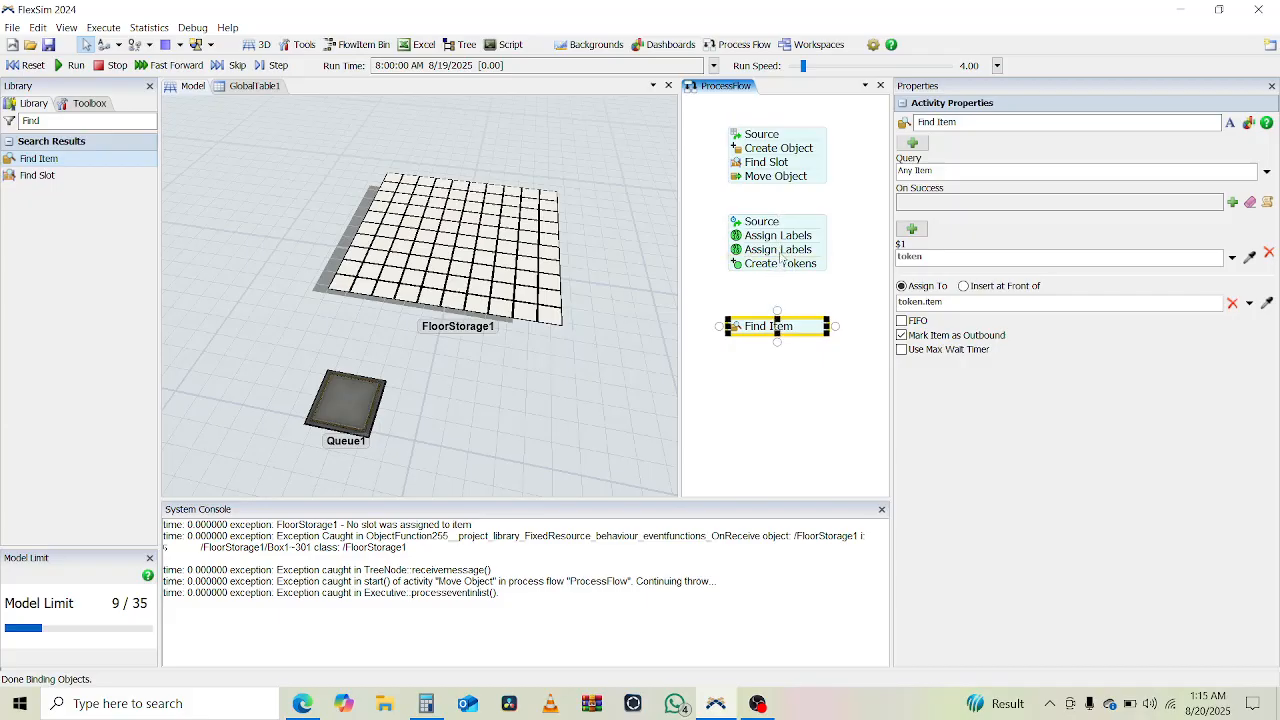
- Set the destination of the Create Tokens activity to the Find Item activity
left_click(743, 268)
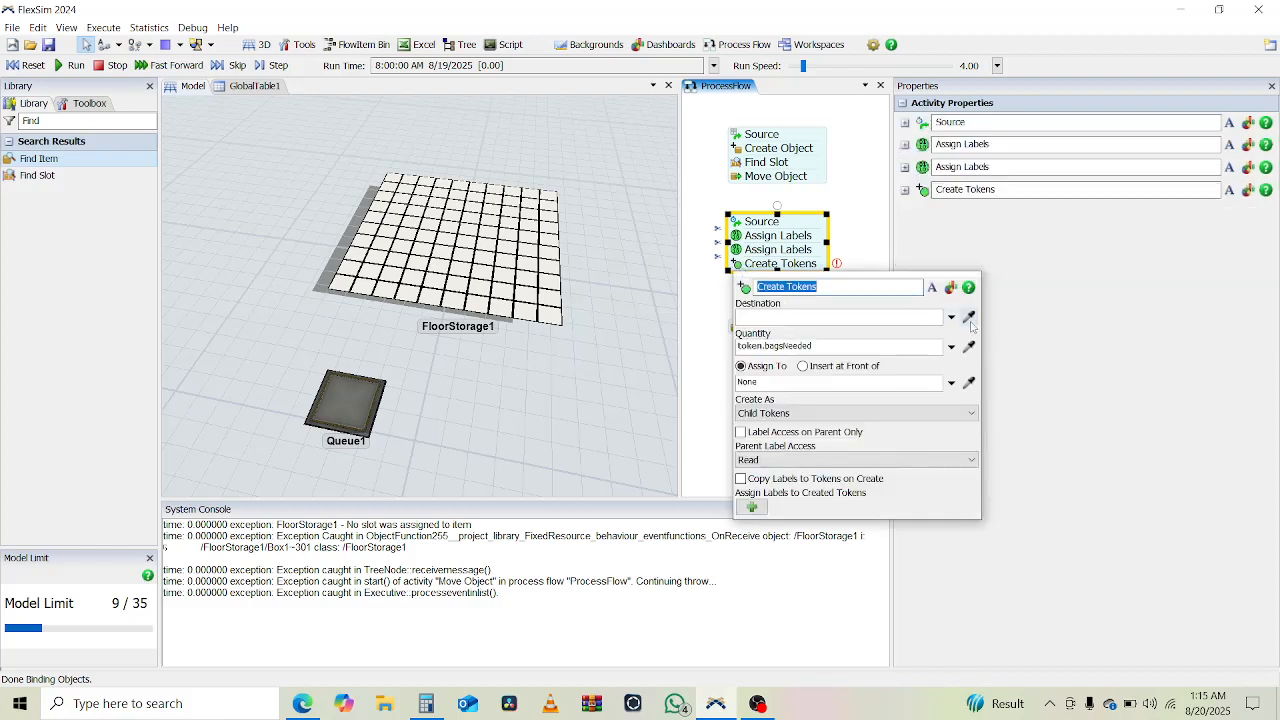
left_click(972, 318)
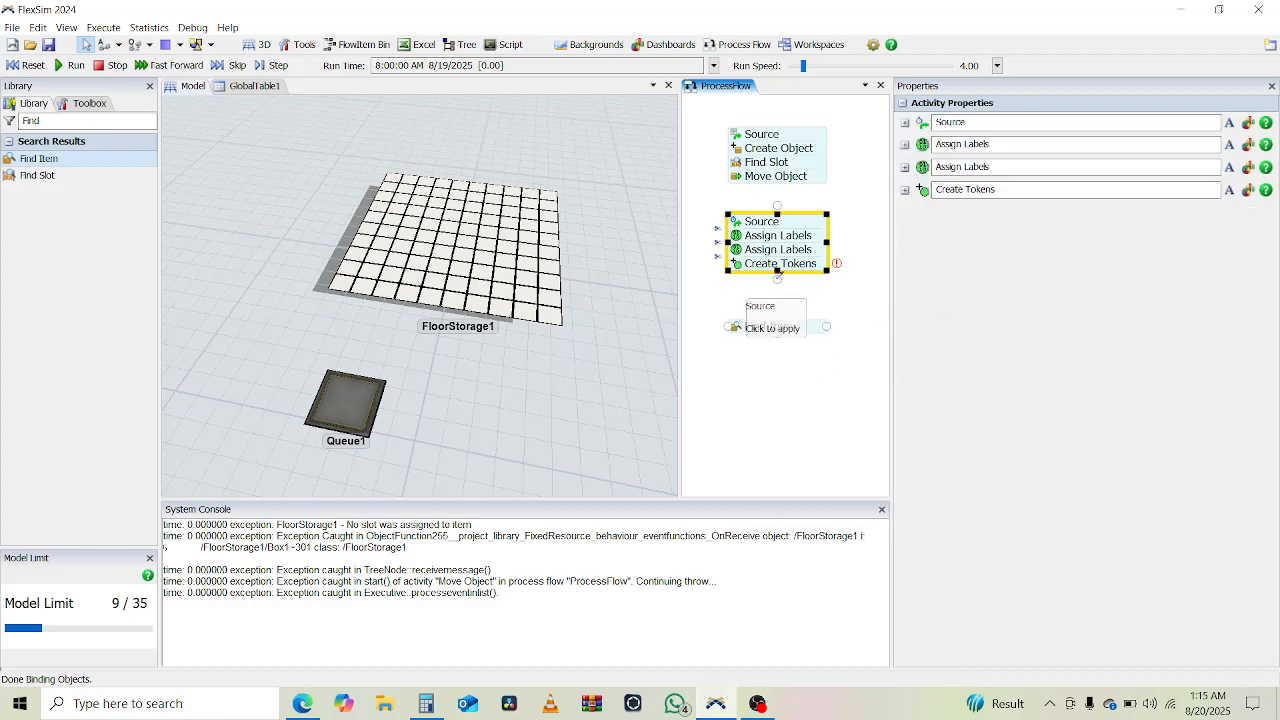
left_click(768, 326)
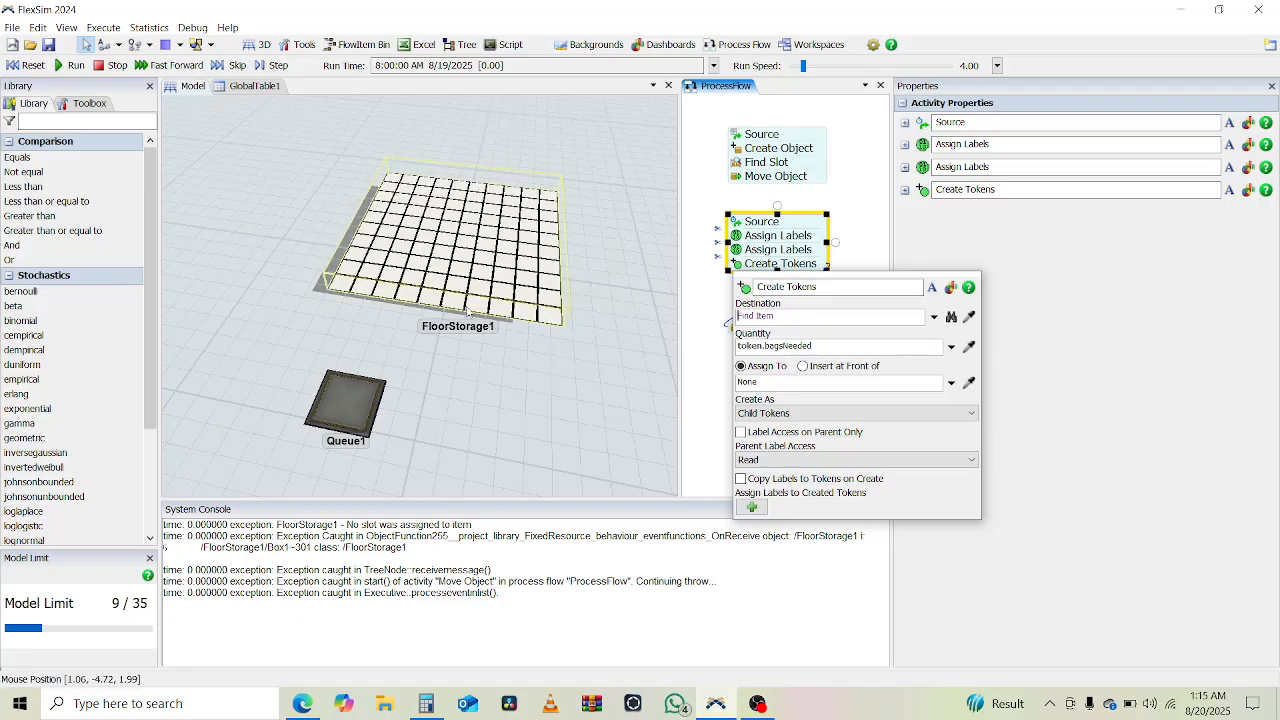
- Connect the block ending in Create Tokens to the Find Item activity and check the Find Item settings
left_click(702, 375)
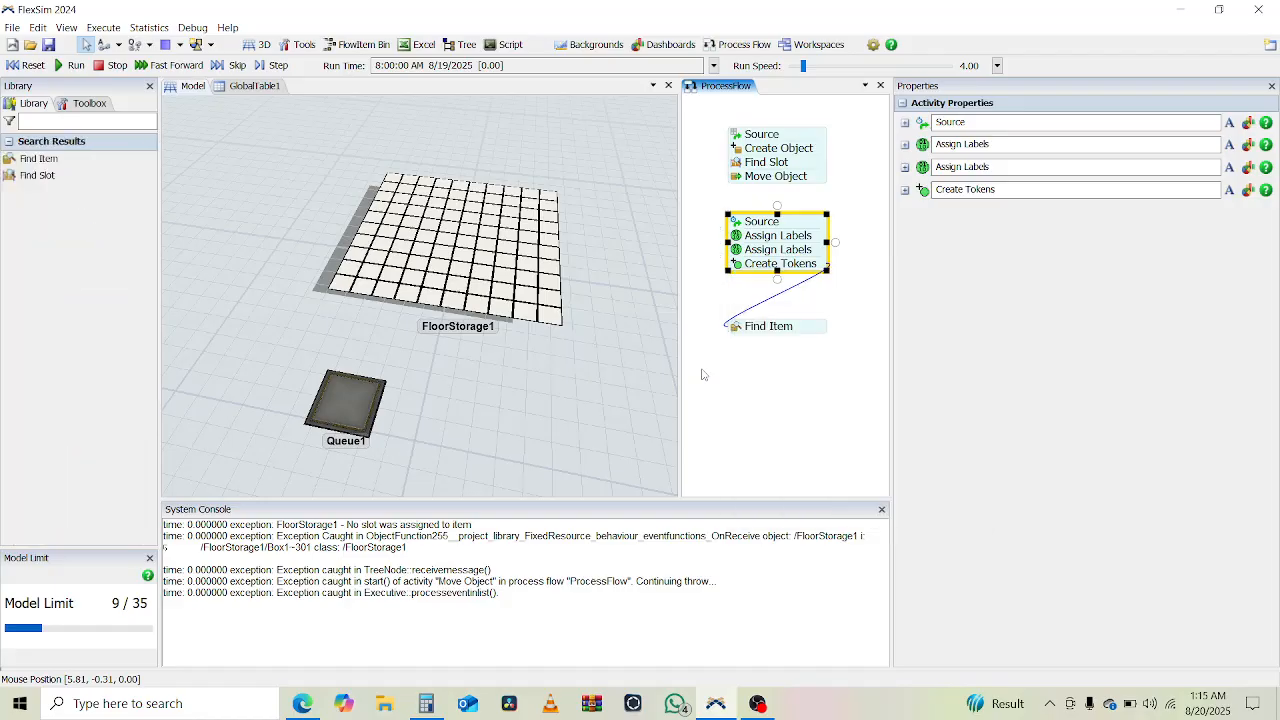
left_click(780, 288)
left_click(736, 334)
double_click(736, 334)
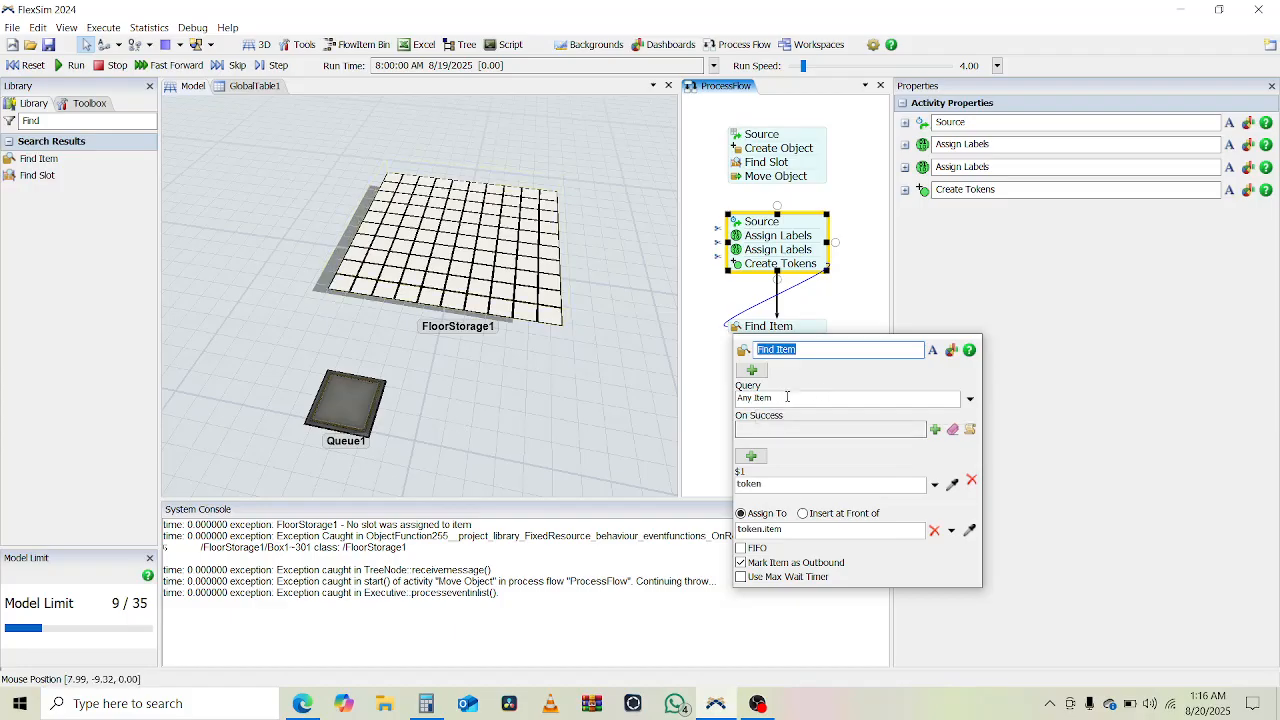
left_click(709, 368)
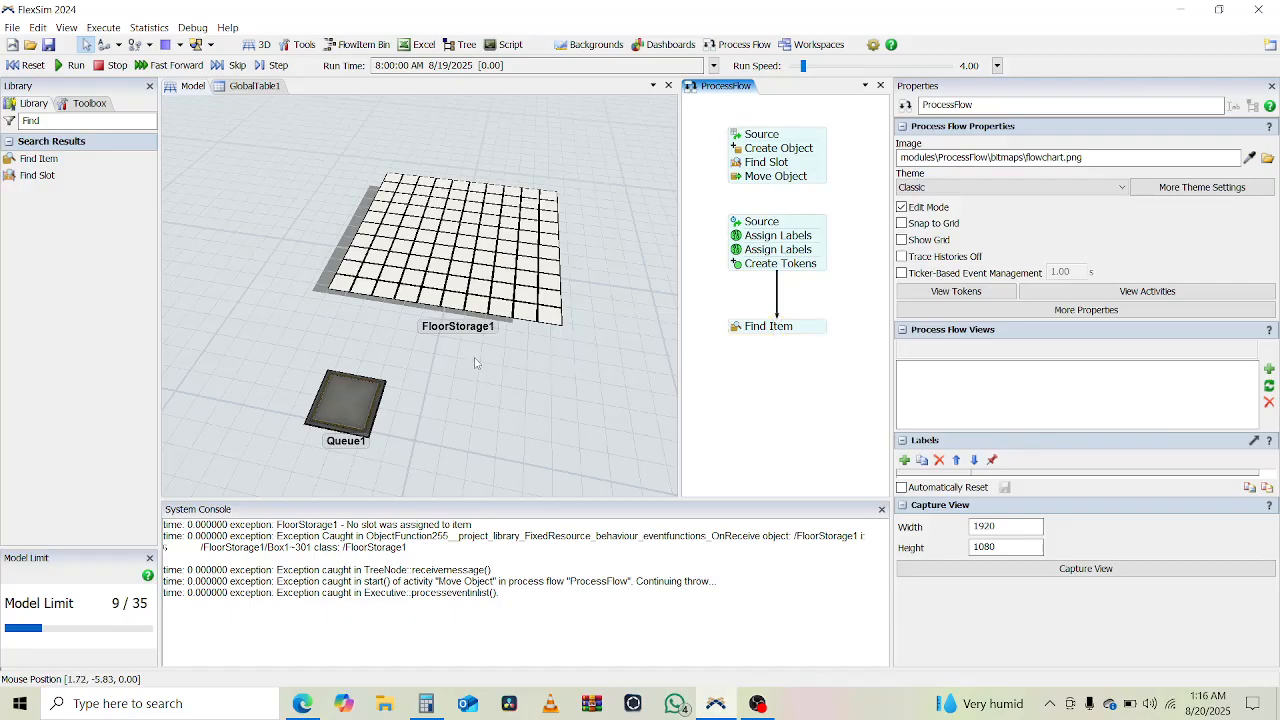
- Add two Operators to the 3D model beside Queue1, on the side away from the open floor
double_click(36, 120)
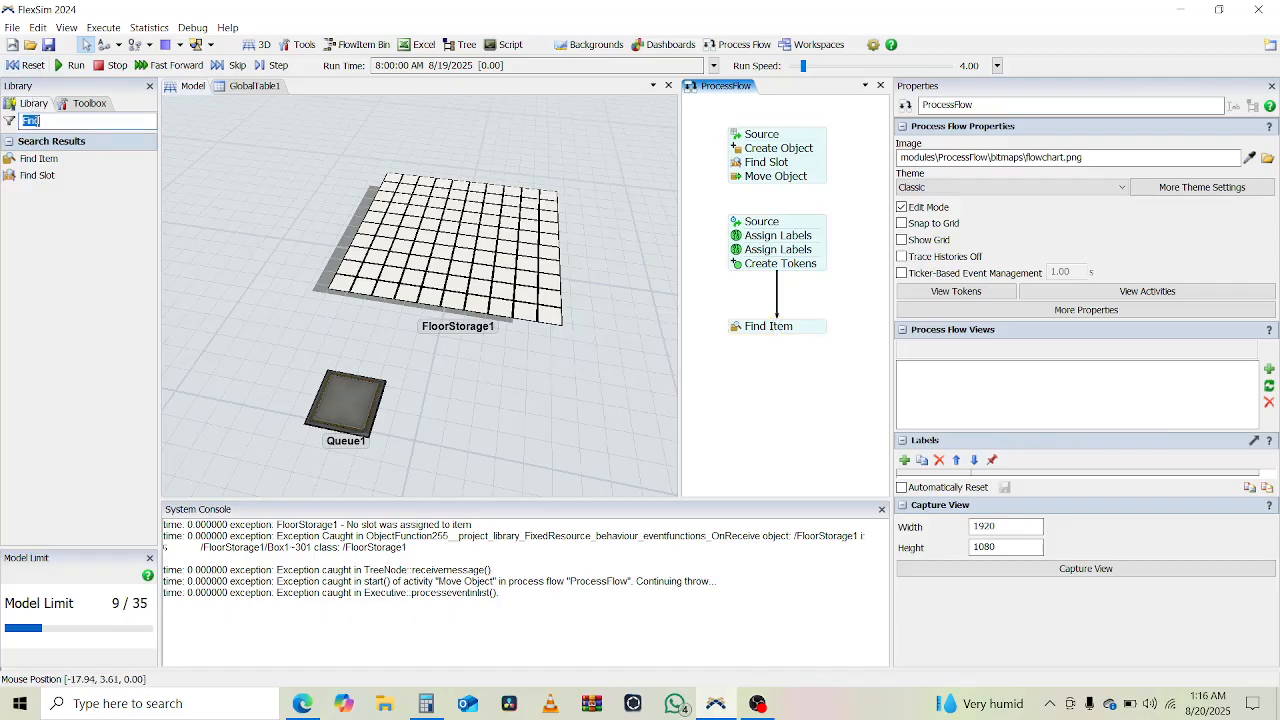
left_click(251, 263)
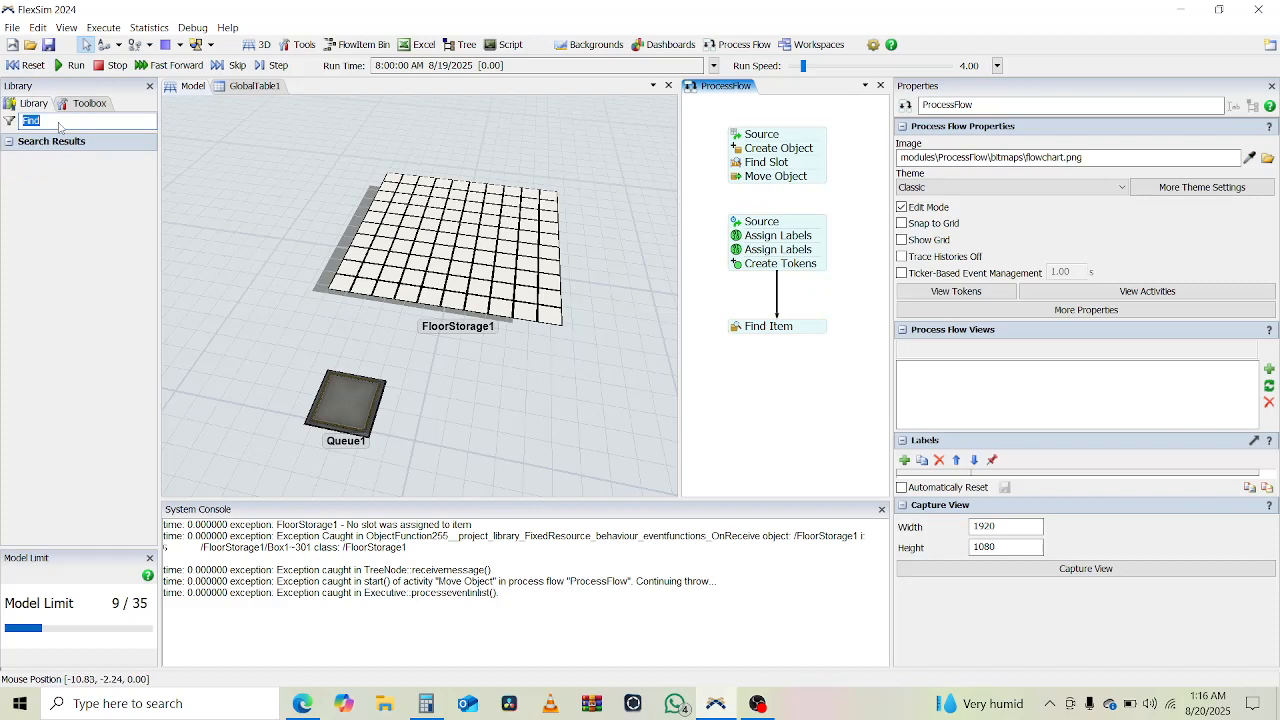
key("BackSpace")
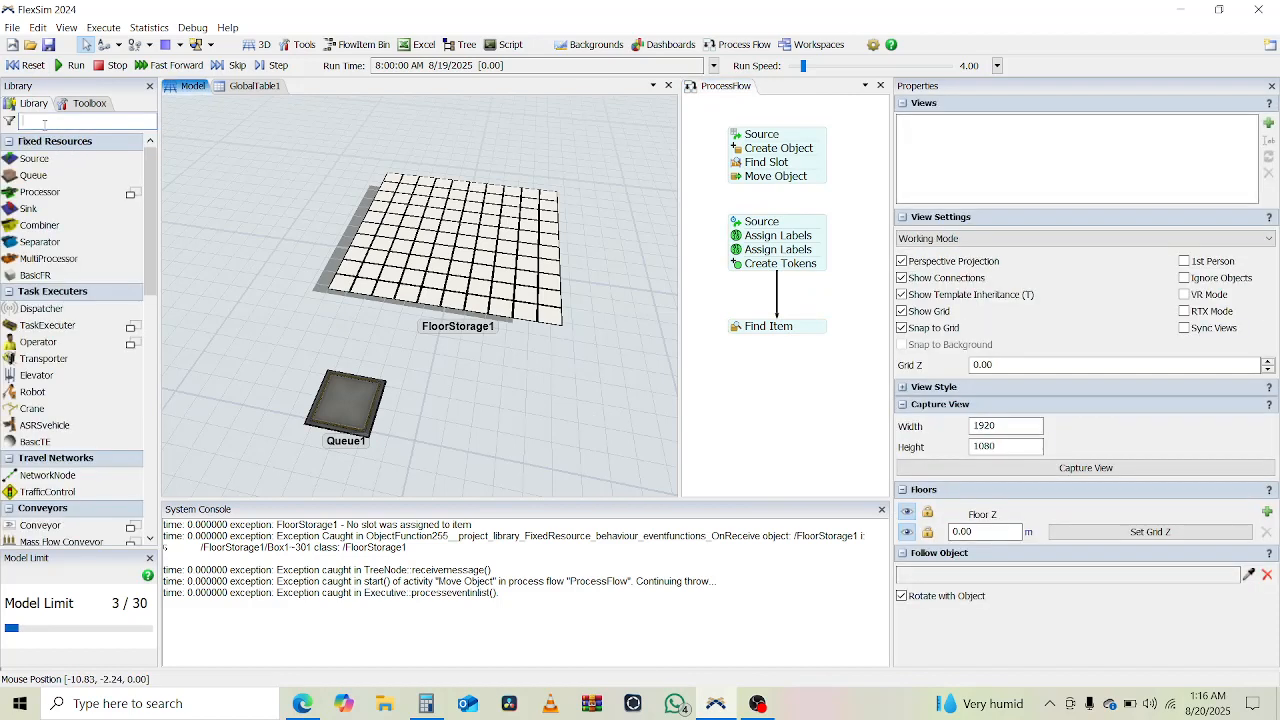
left_click_drag(40, 343, 262, 383)
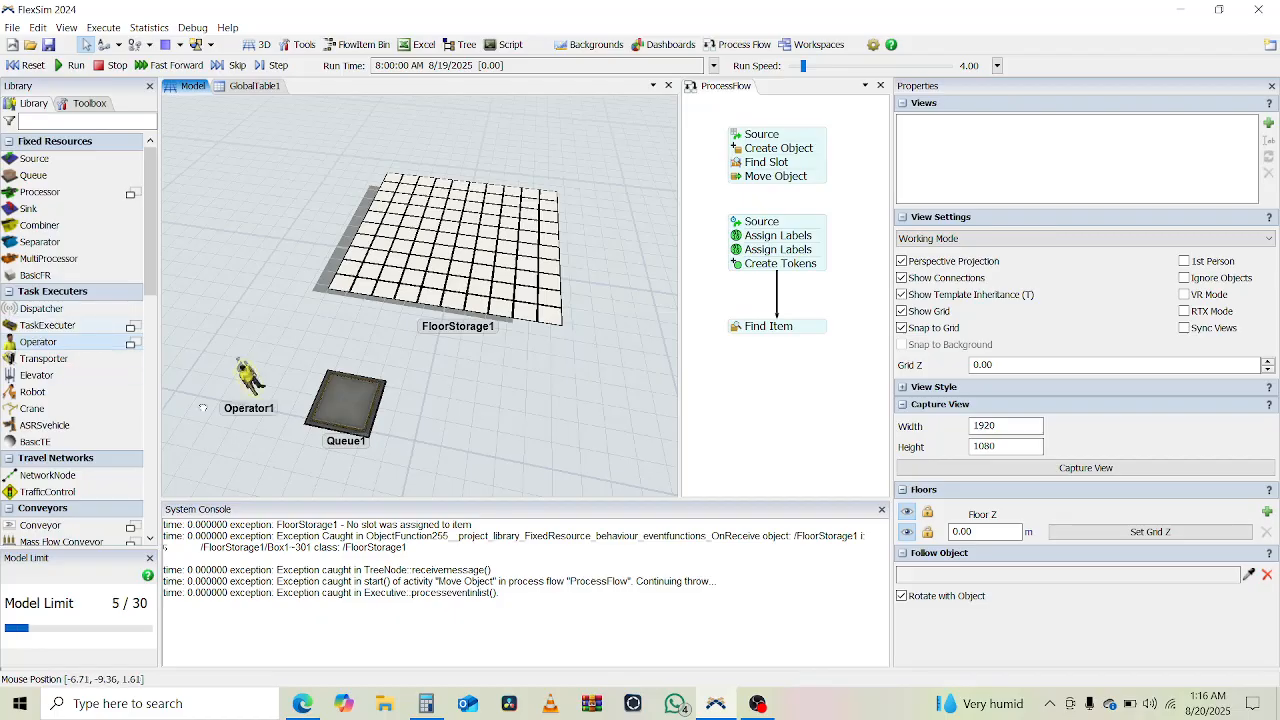
left_click(208, 445)
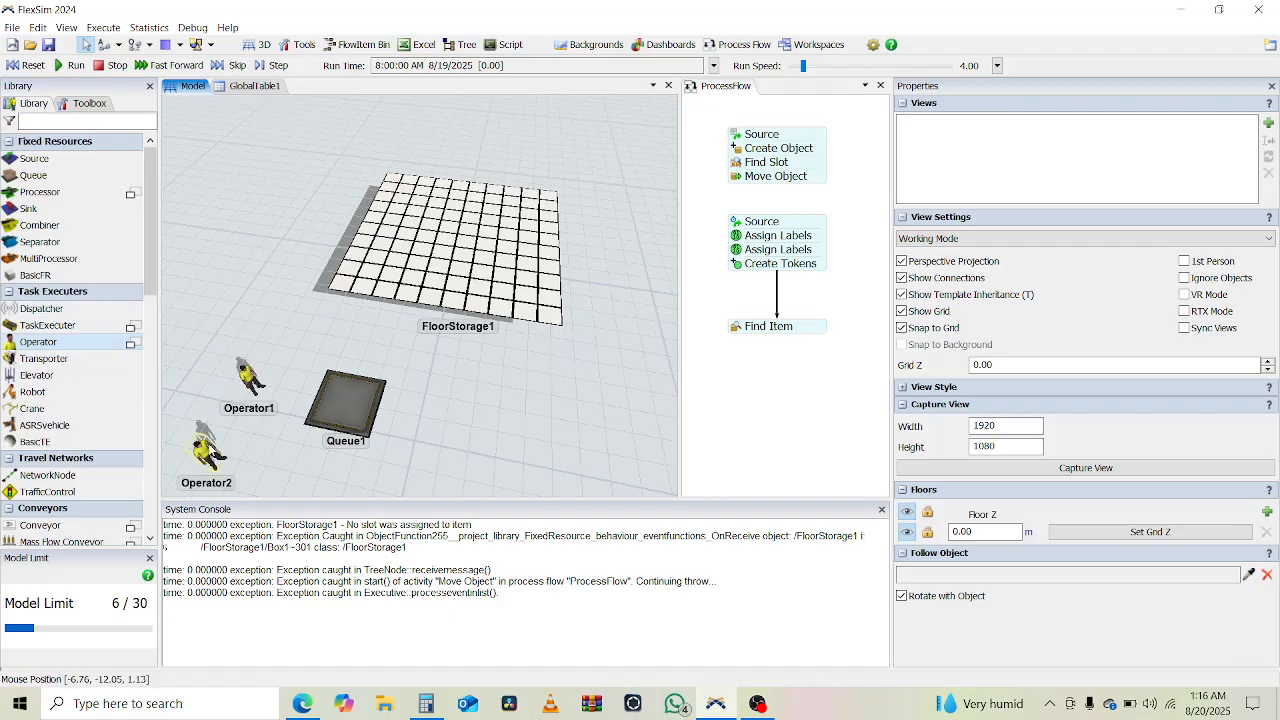
scroll(525, 358, "down", 1)
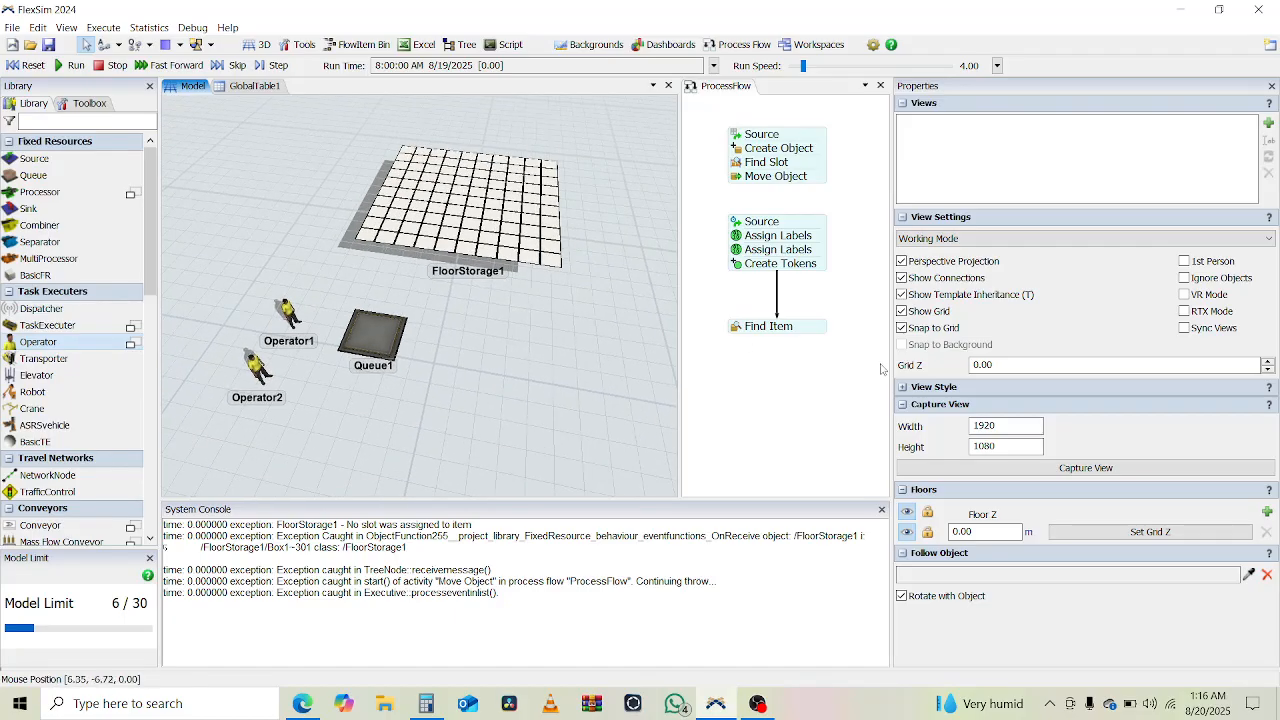
- Add a Resource shared asset to the process flow beside the block that ends with Create Tokens
left_click(772, 422)
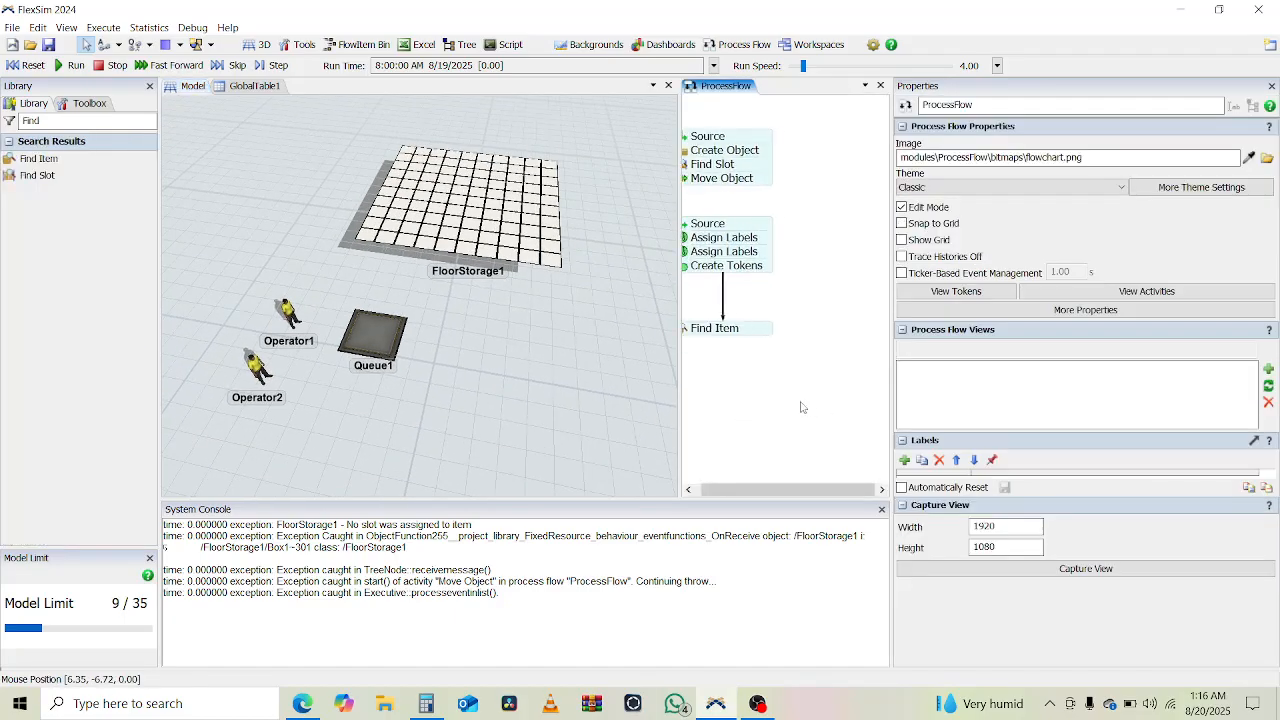
double_click(33, 121)
type("Reso")
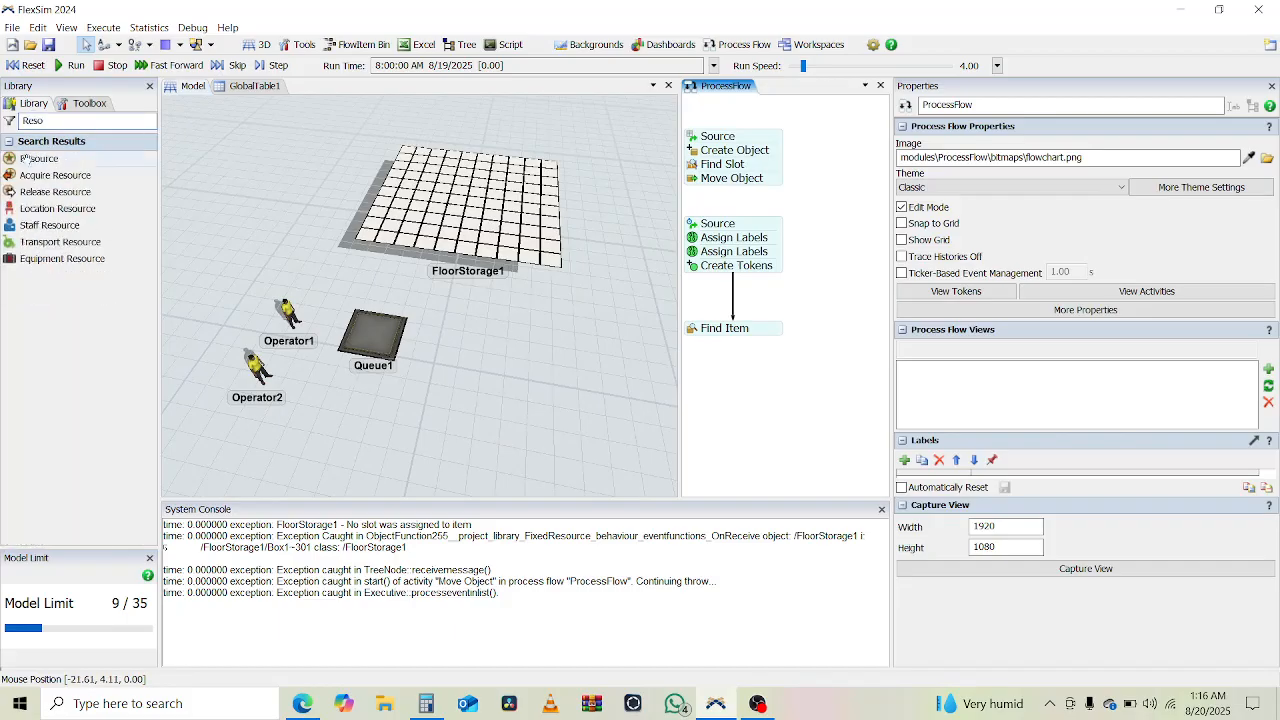
left_click(25, 158)
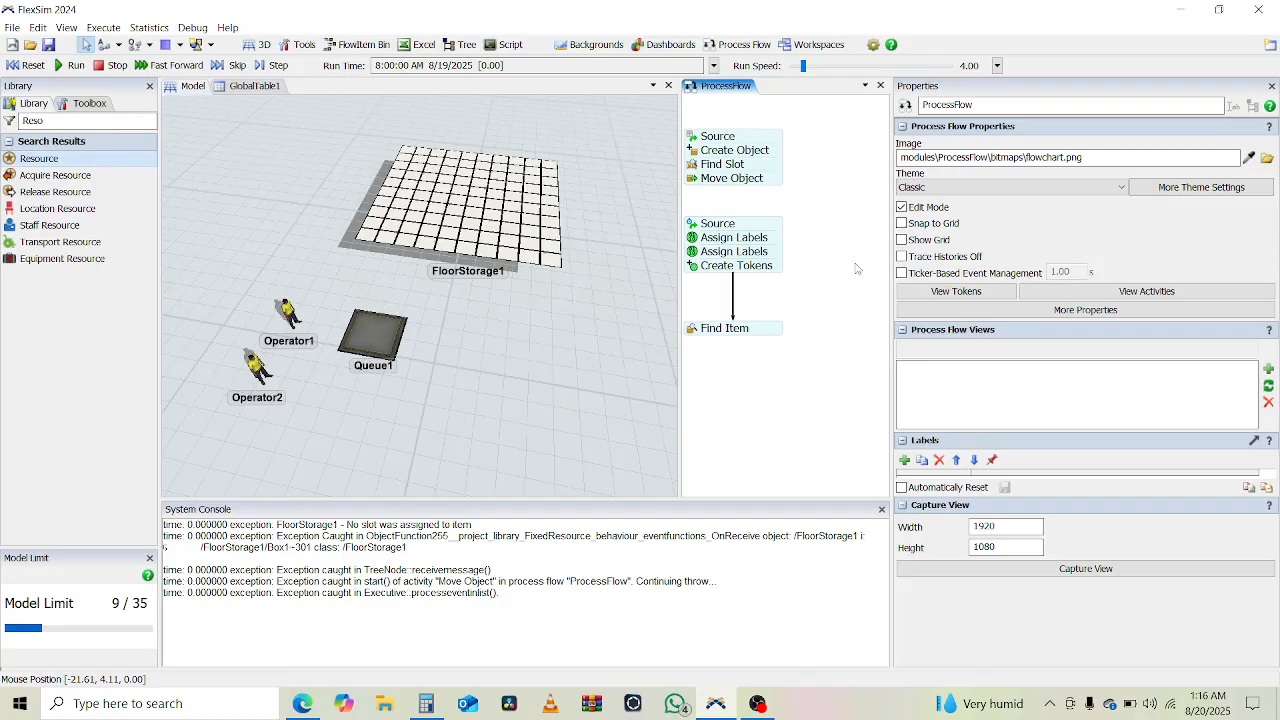
left_click(855, 268)
left_click_drag(853, 263, 825, 238)
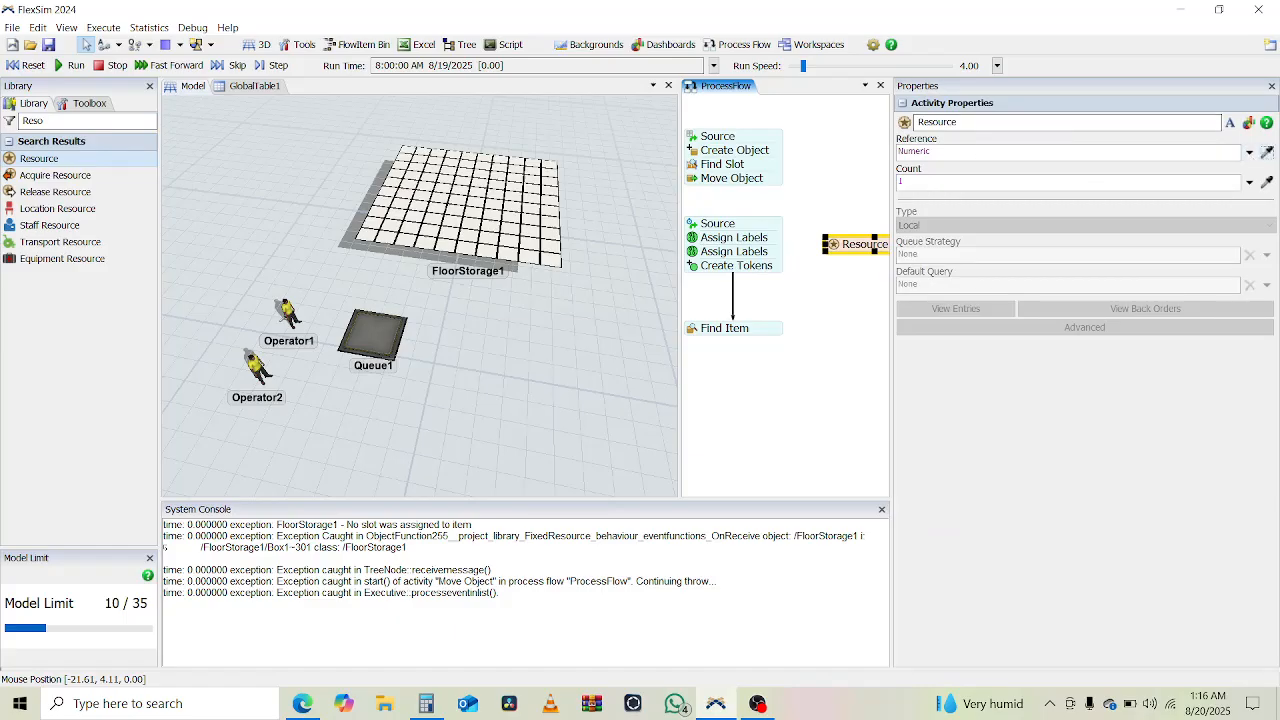
- Try referencing the individual operators, Operator1 and Operator2, in the Resource asset
left_click(288, 313)
left_click(318, 318)
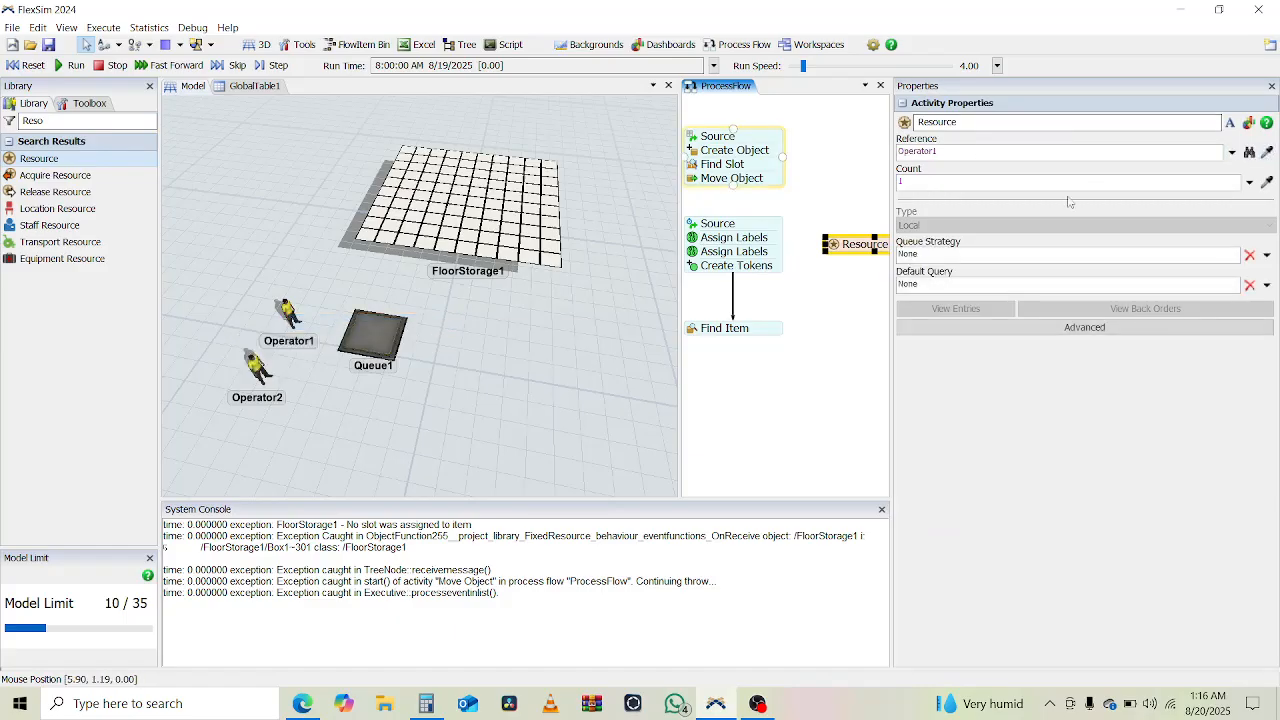
left_click(1267, 152)
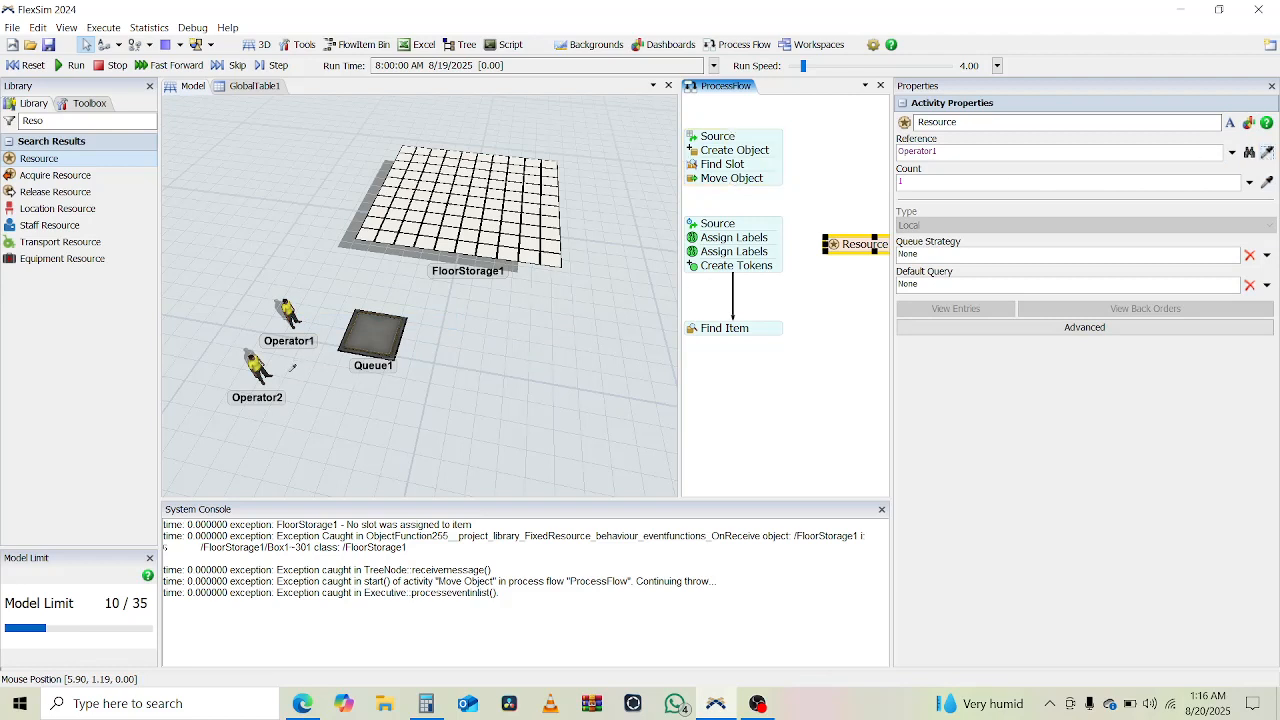
left_click(258, 366)
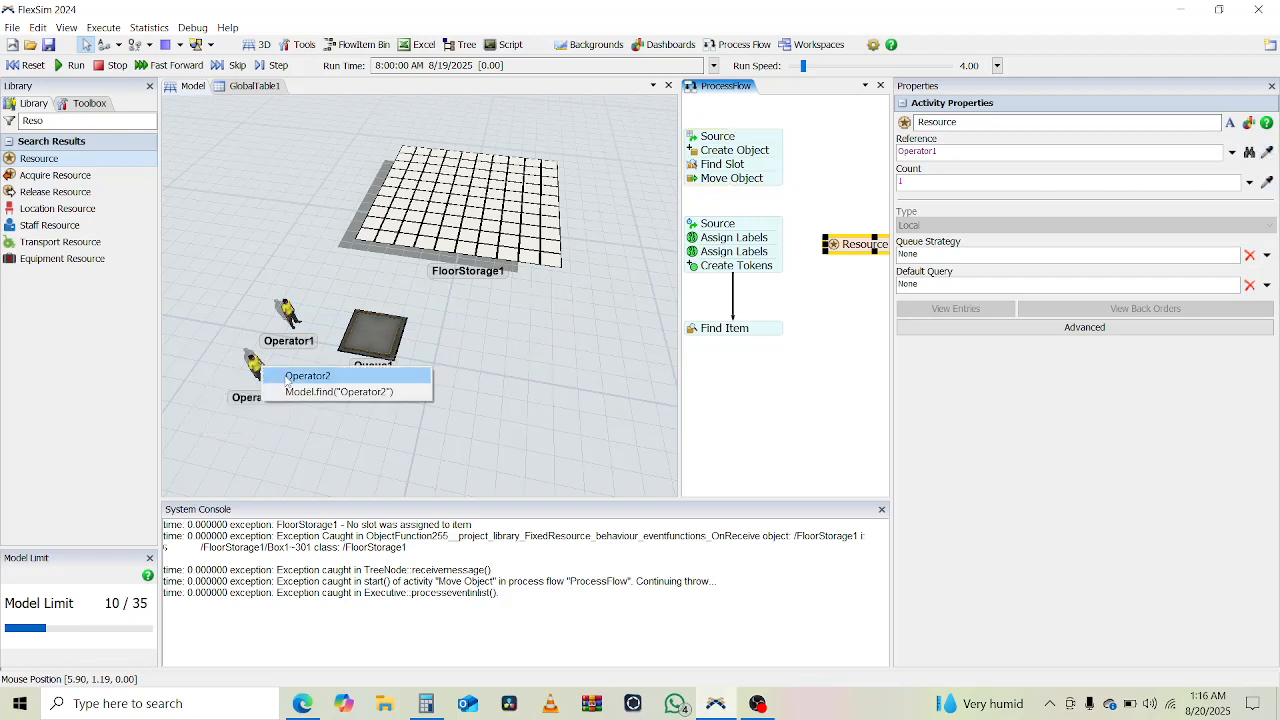
left_click(300, 376)
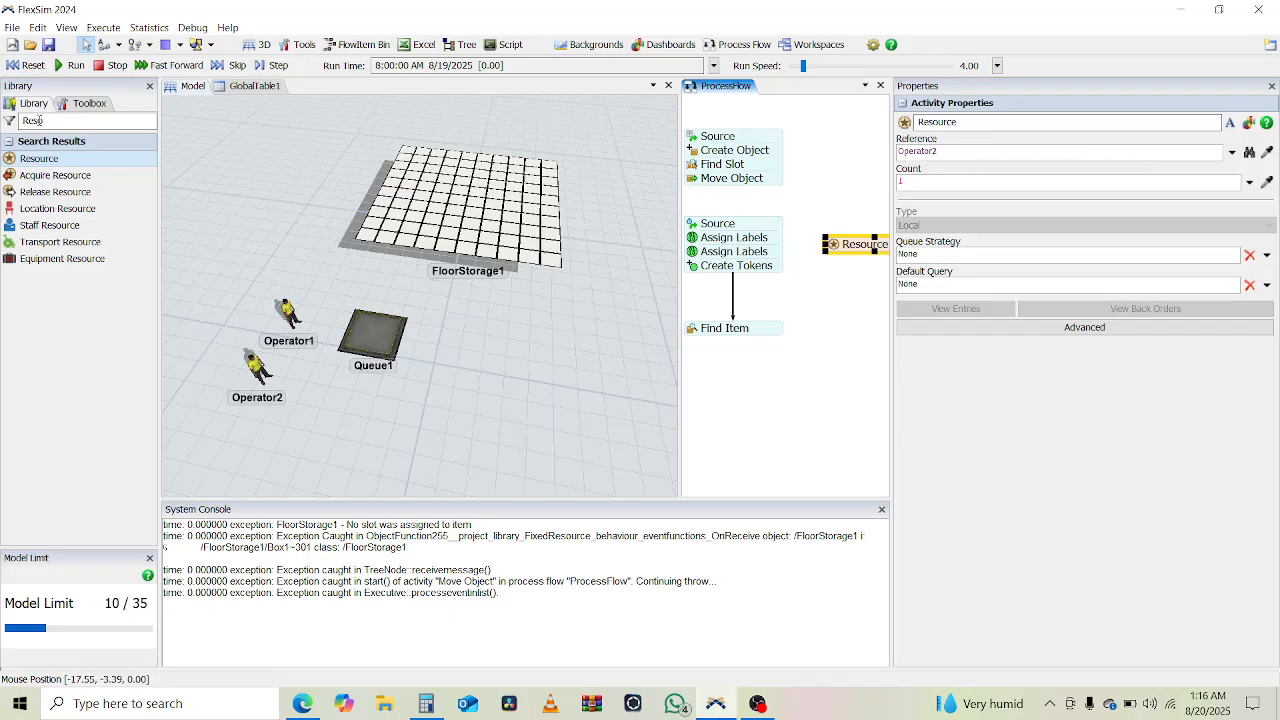
- Create a group named Bakers with Operator1 and Operator2 as its members
left_click(84, 104)
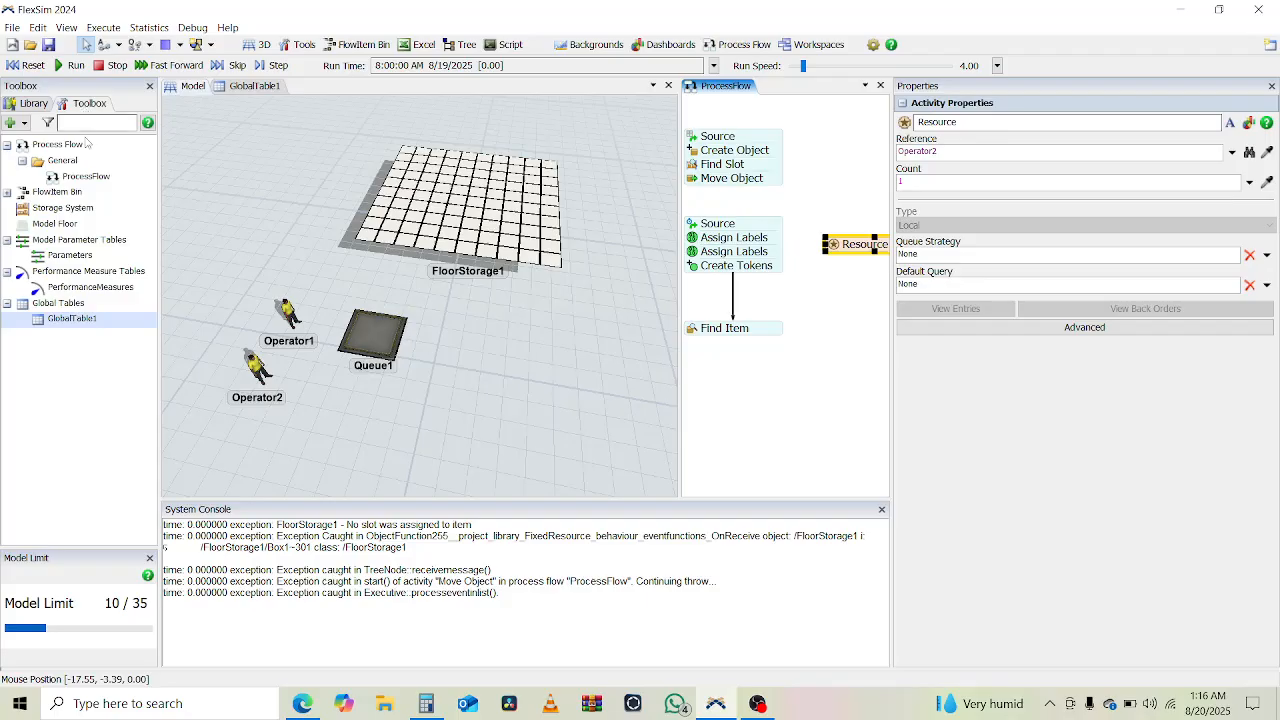
left_click(13, 123)
left_click(60, 278)
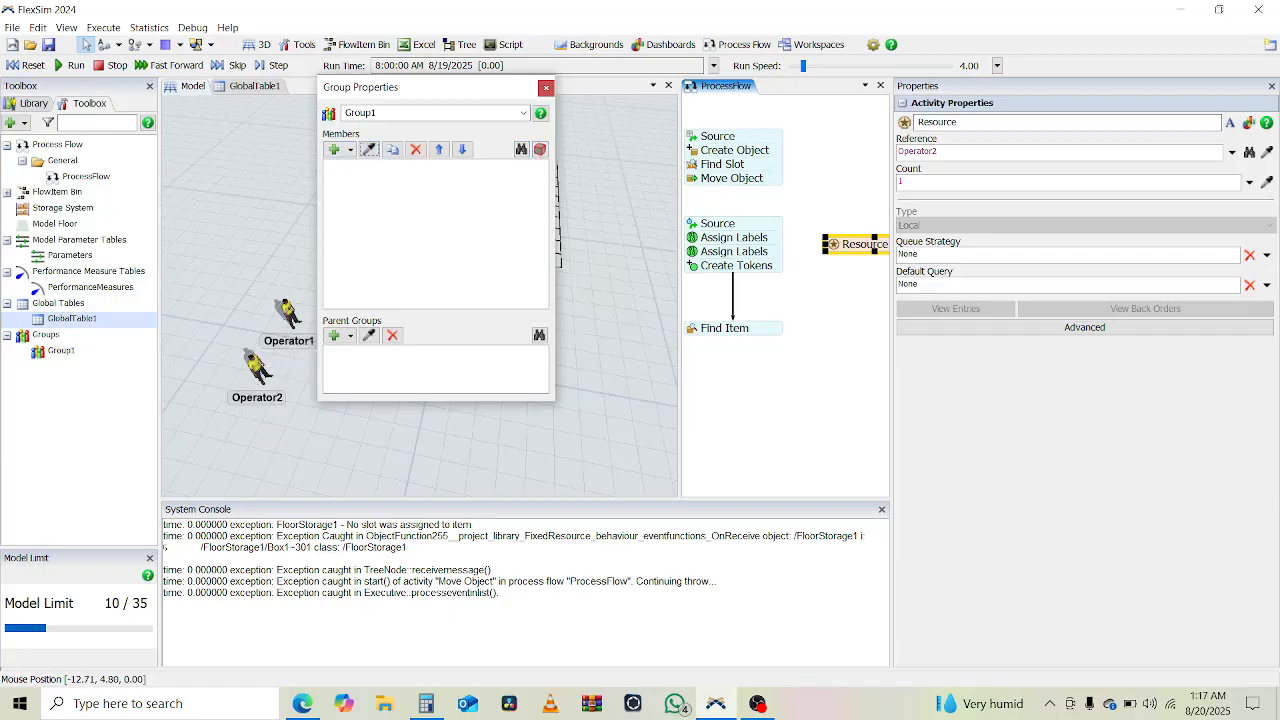
left_click(288, 314)
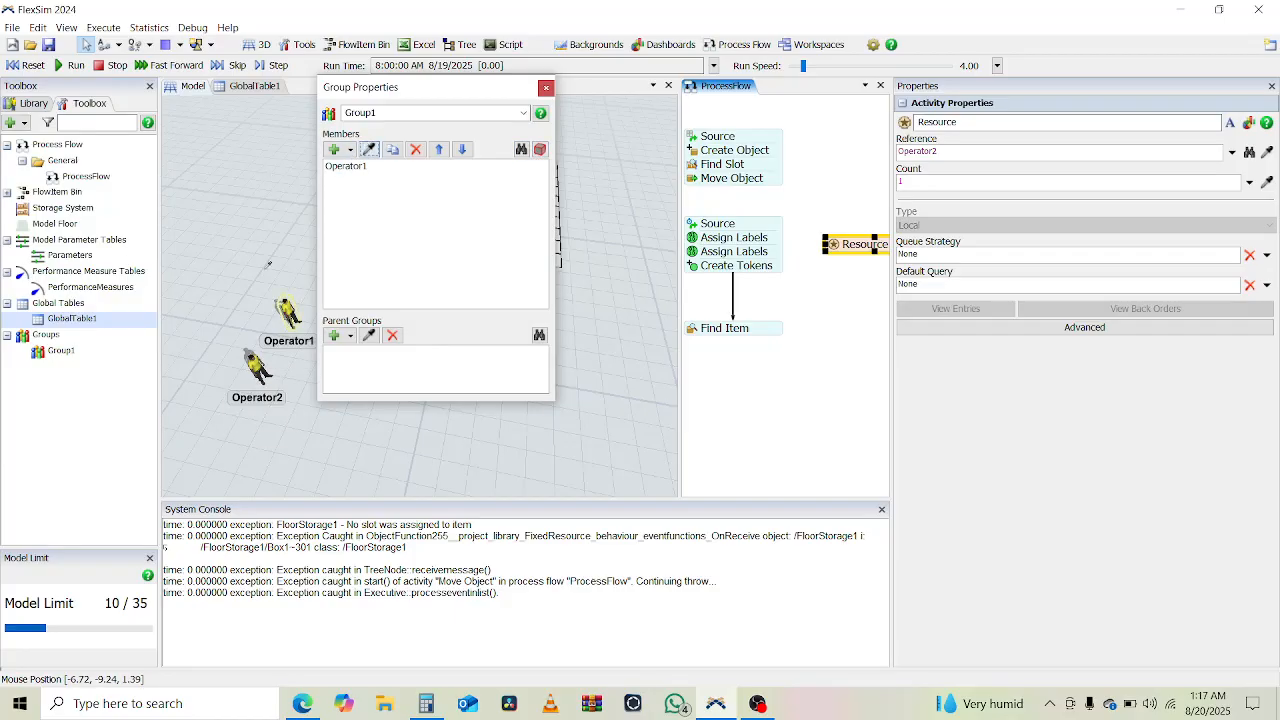
left_click(257, 368)
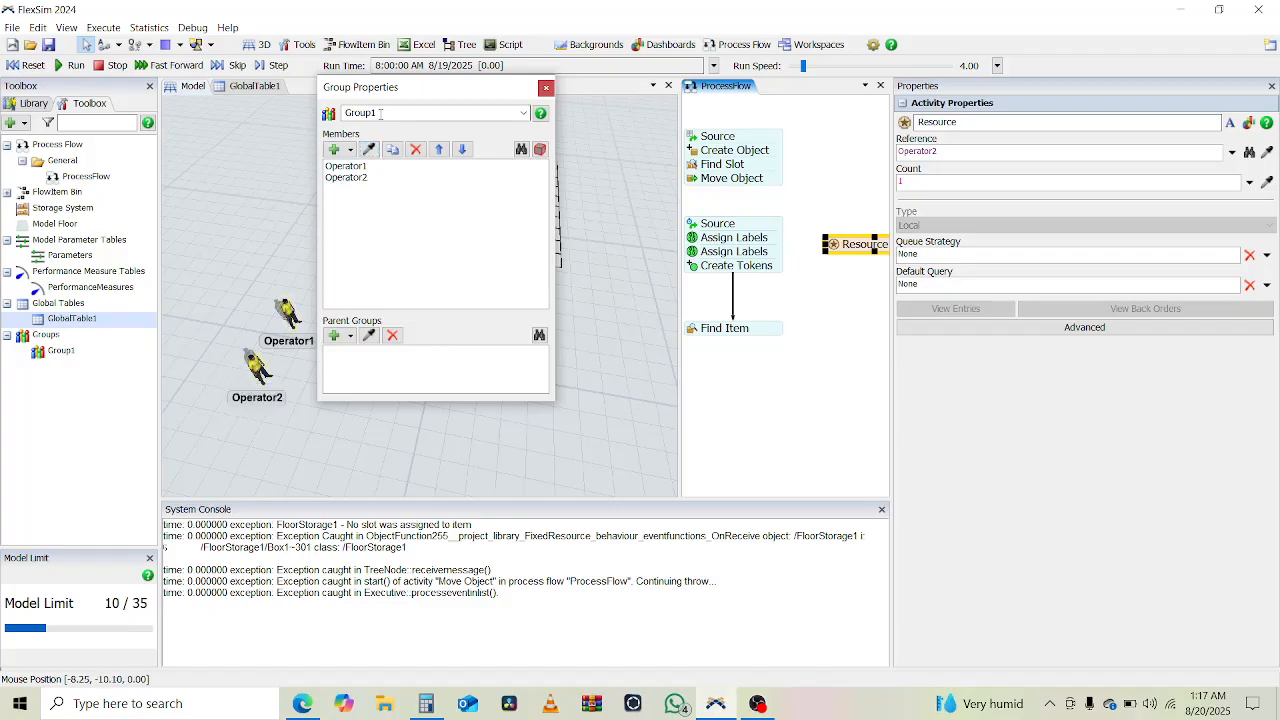
double_click(380, 113)
type("Bakers")
left_click(546, 89)
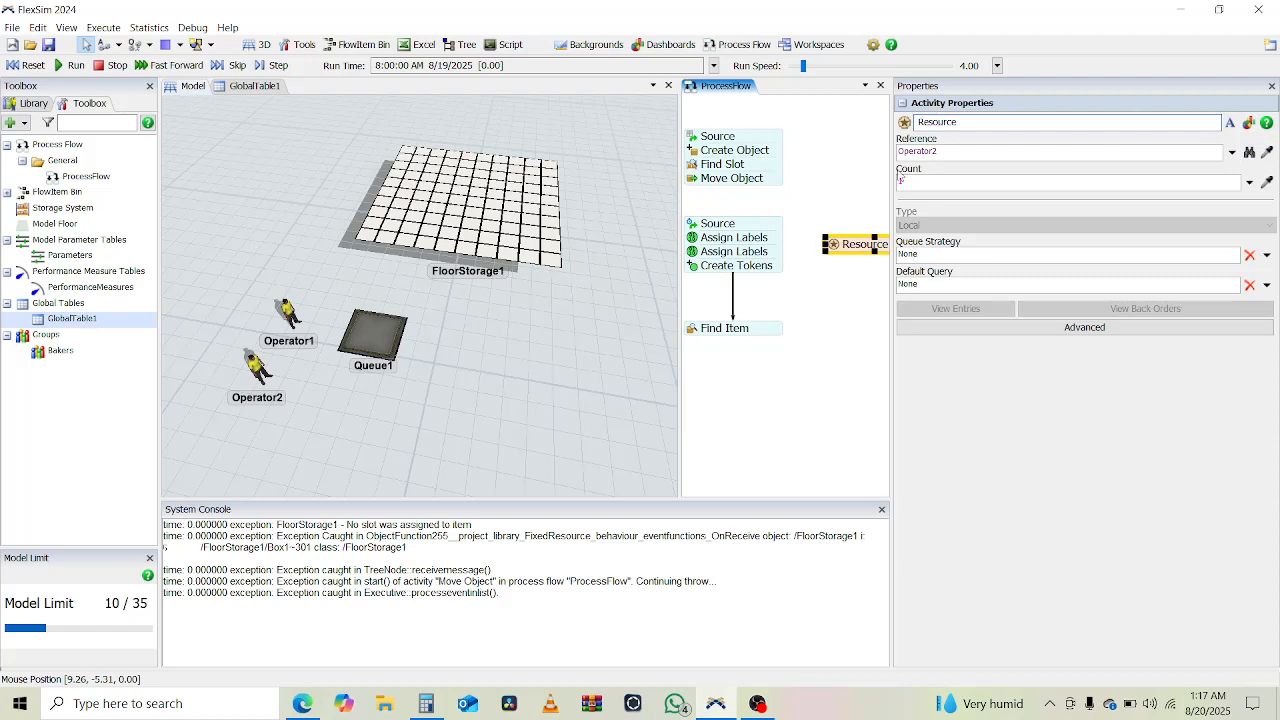
- Set the Resource asset's reference to Group("Bakers")
left_click(1267, 151)
mouse_move(141, 322)
mouse_move(65, 348)
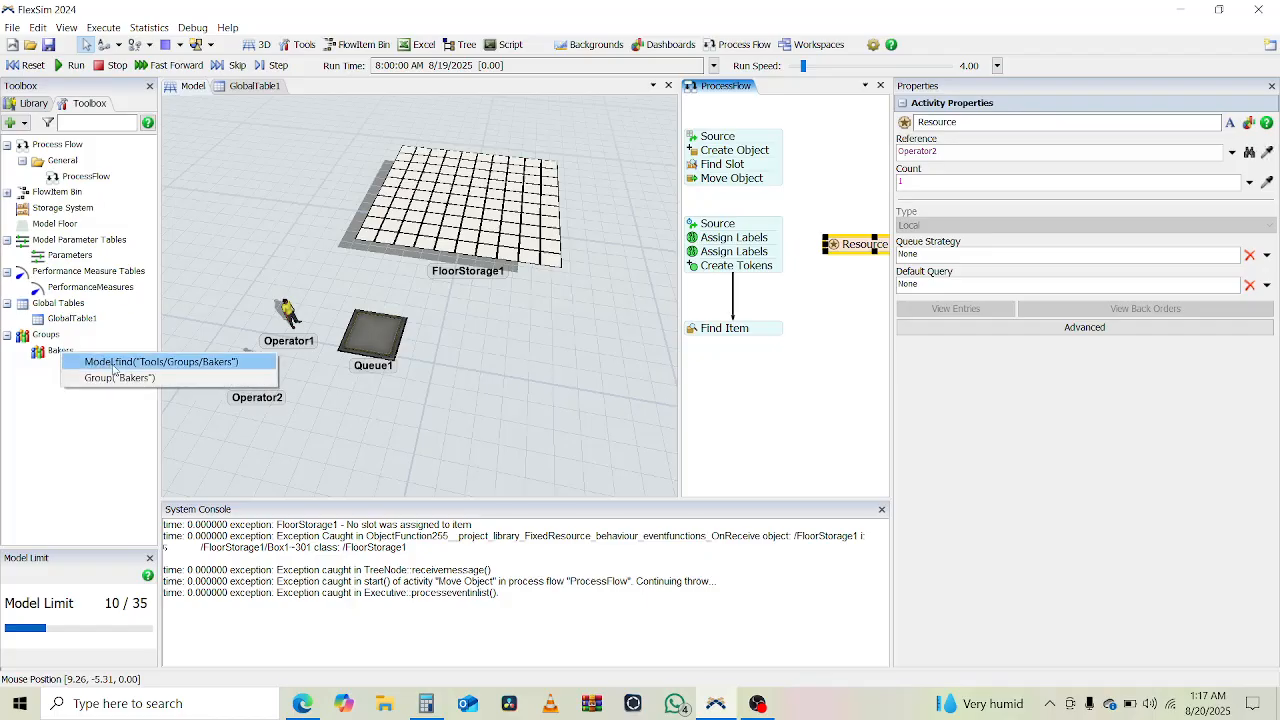
left_click(120, 378)
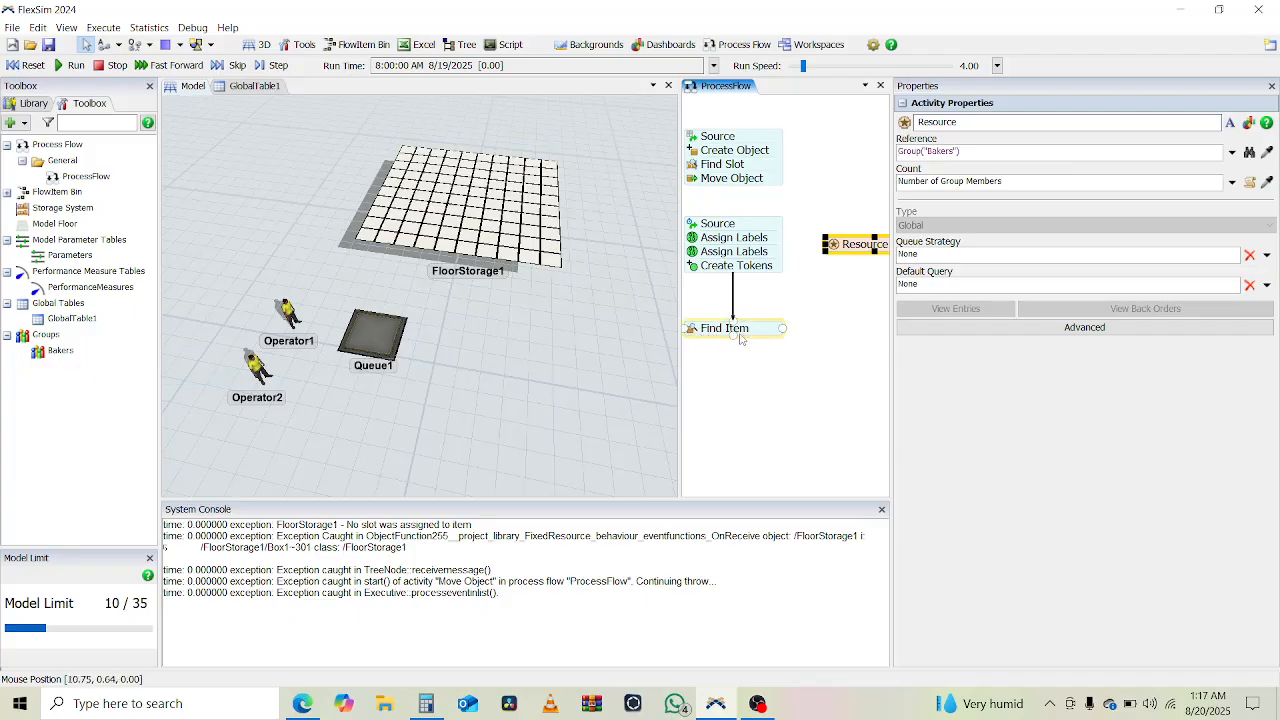
- Attach an Acquire Resource activity beneath Find Item and link it to the Resource asset
left_click(30, 104)
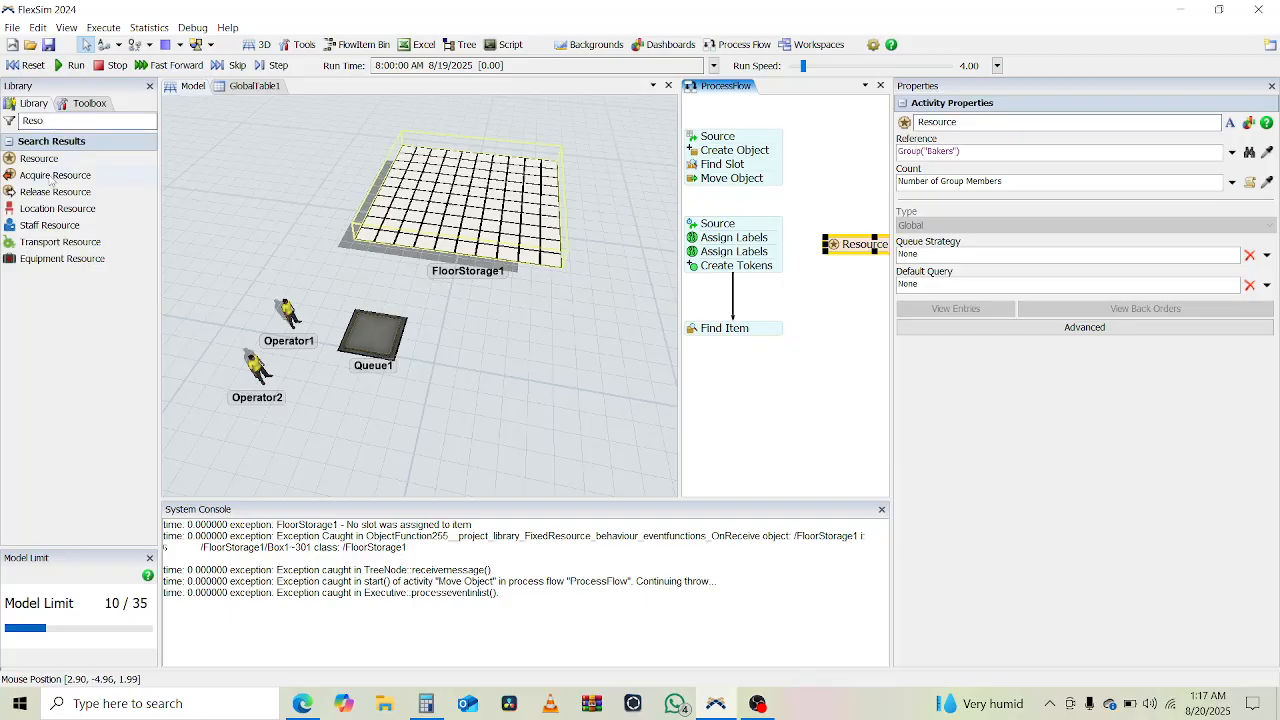
left_click_drag(51, 181, 744, 362)
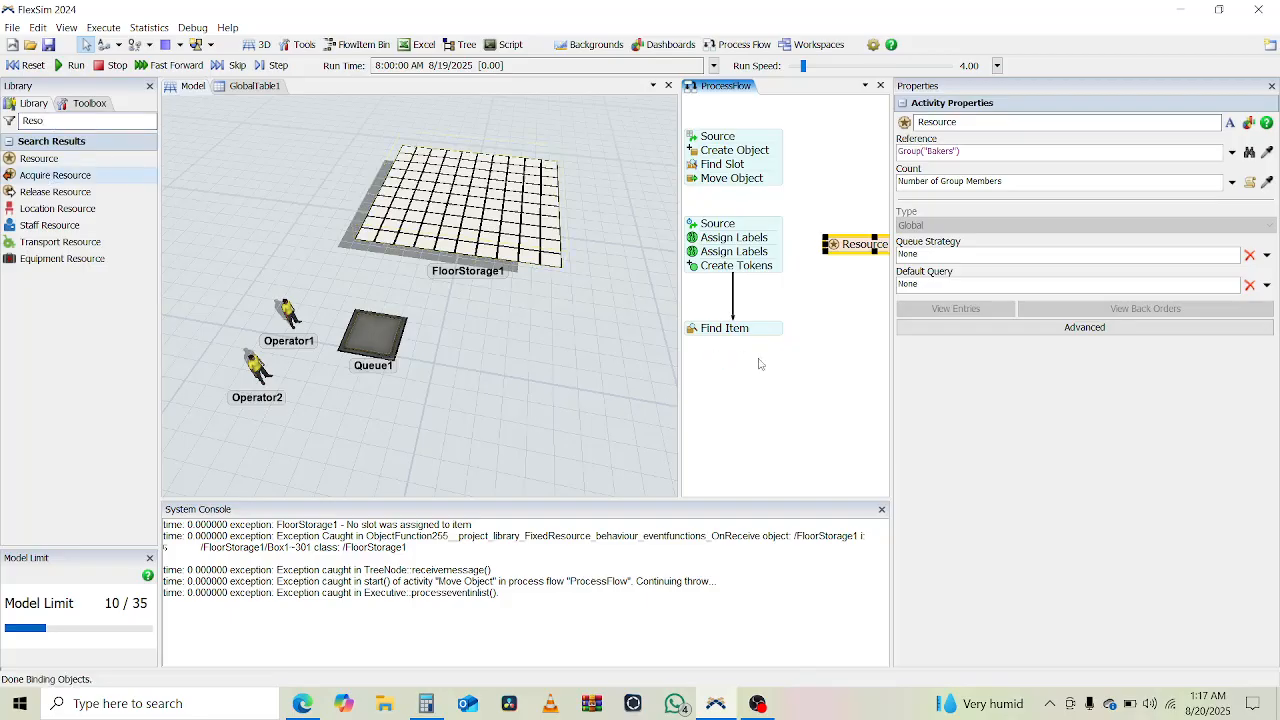
left_click(768, 370)
left_click_drag(766, 368, 745, 352)
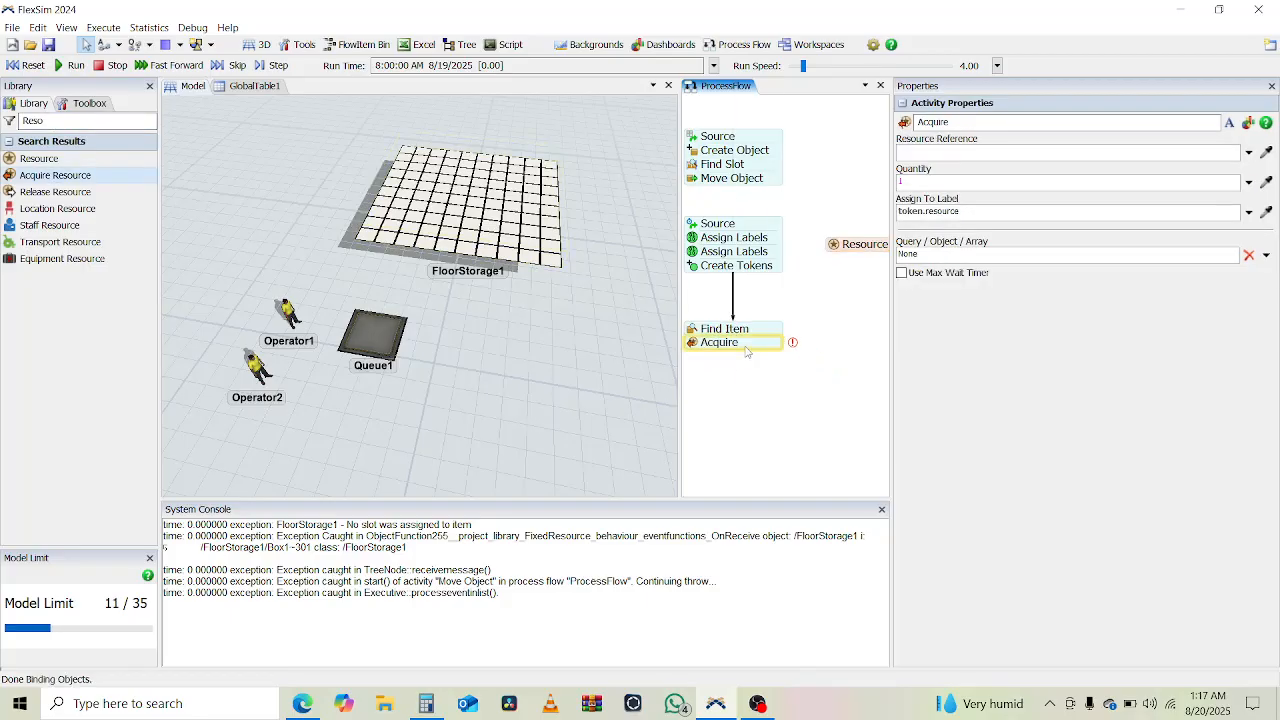
left_click(746, 351)
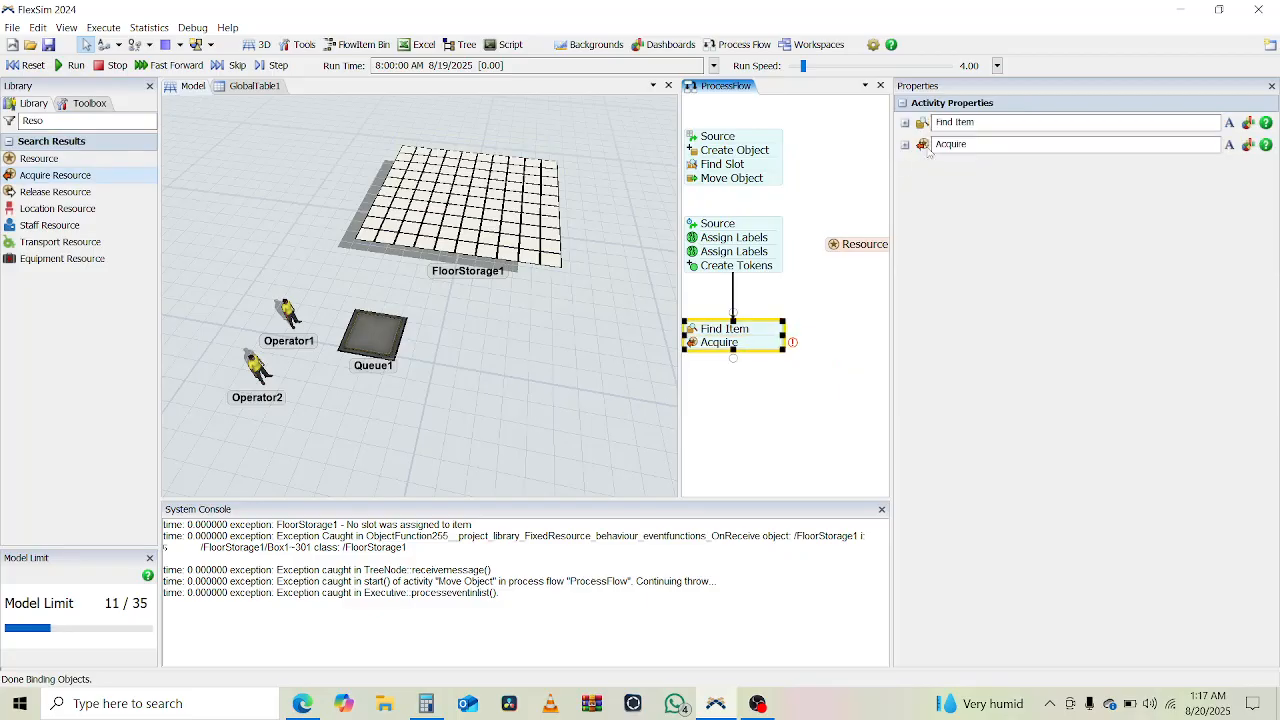
left_click(692, 345)
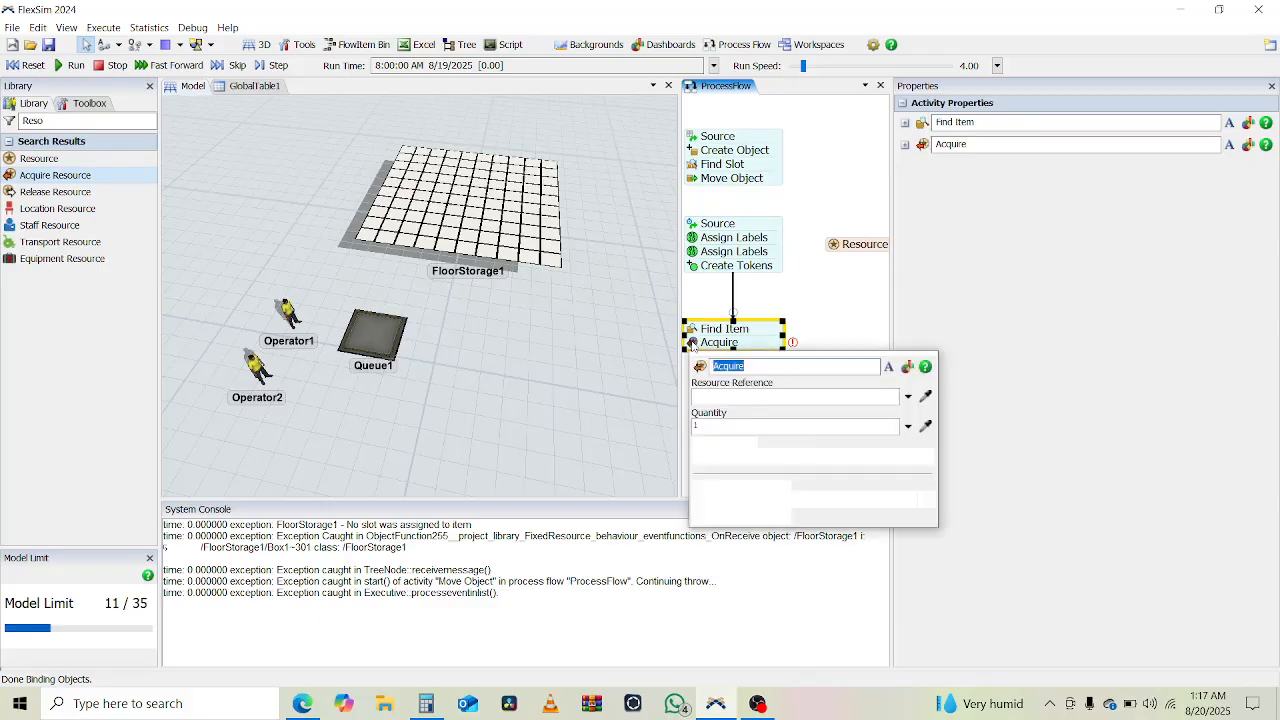
- Add a second Resource shared asset below the first one and name it Mixer
left_click(37, 160)
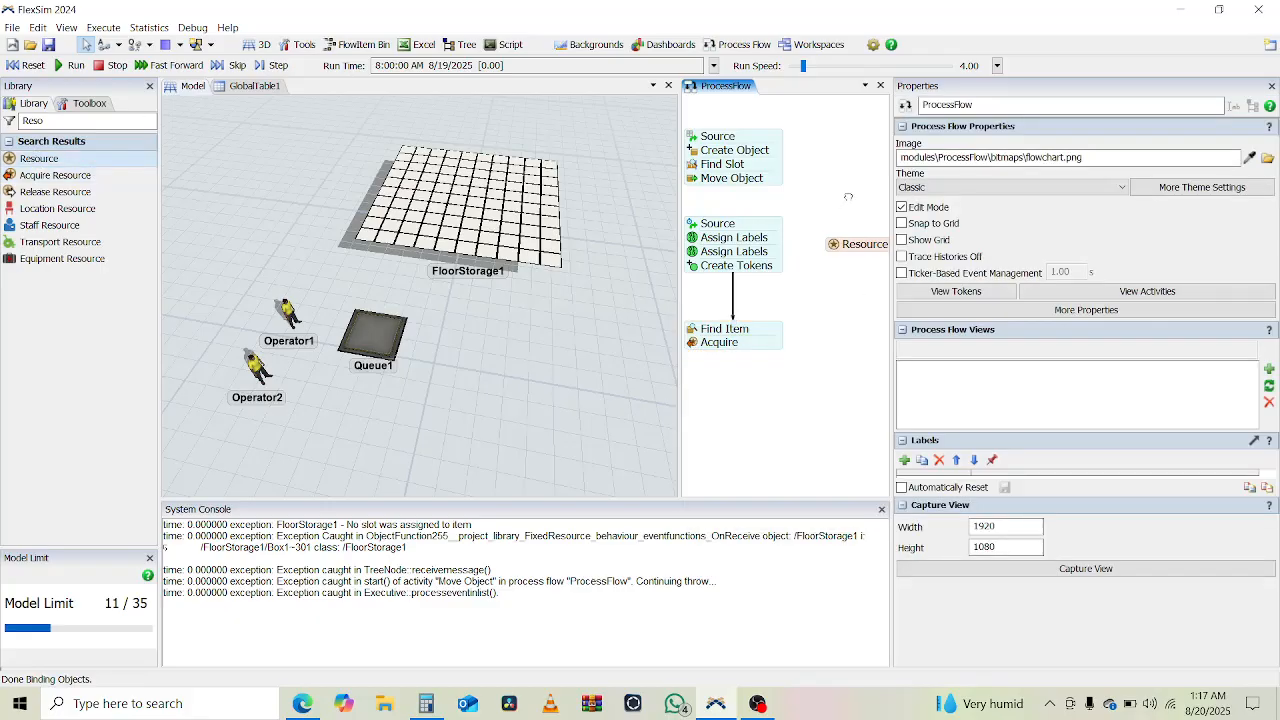
left_click(852, 298)
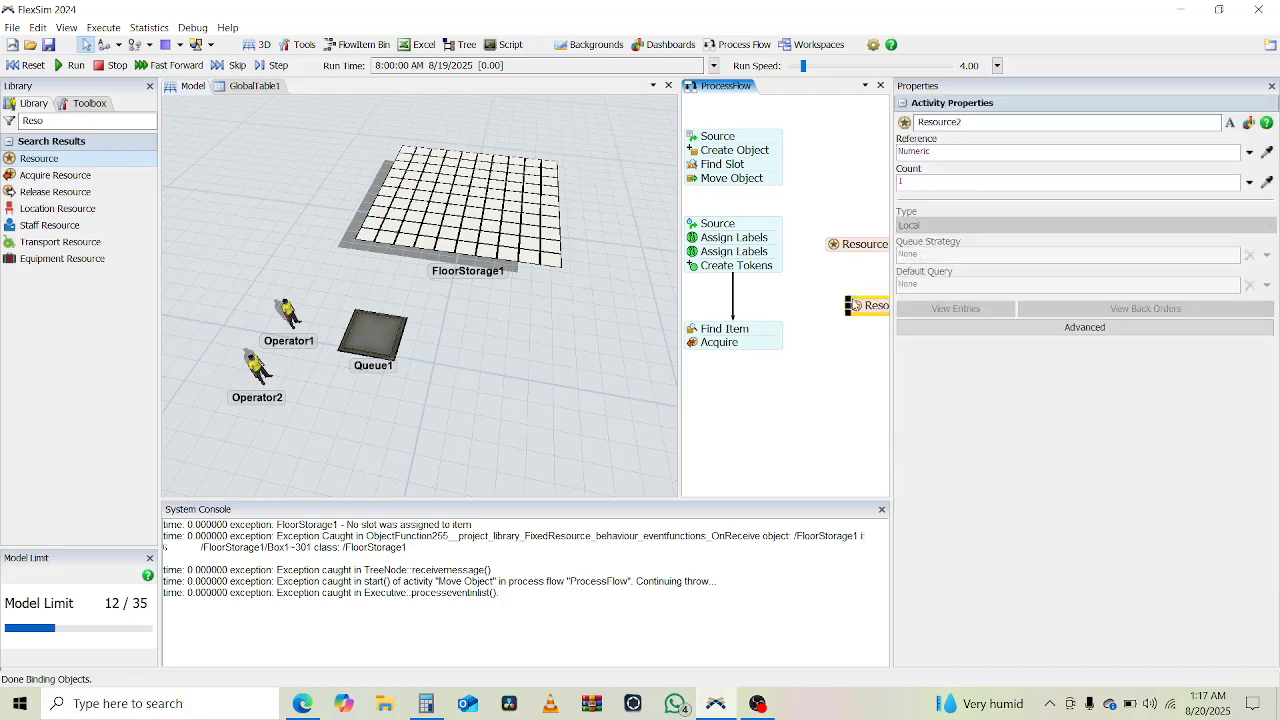
double_click(957, 122)
type("Ov")
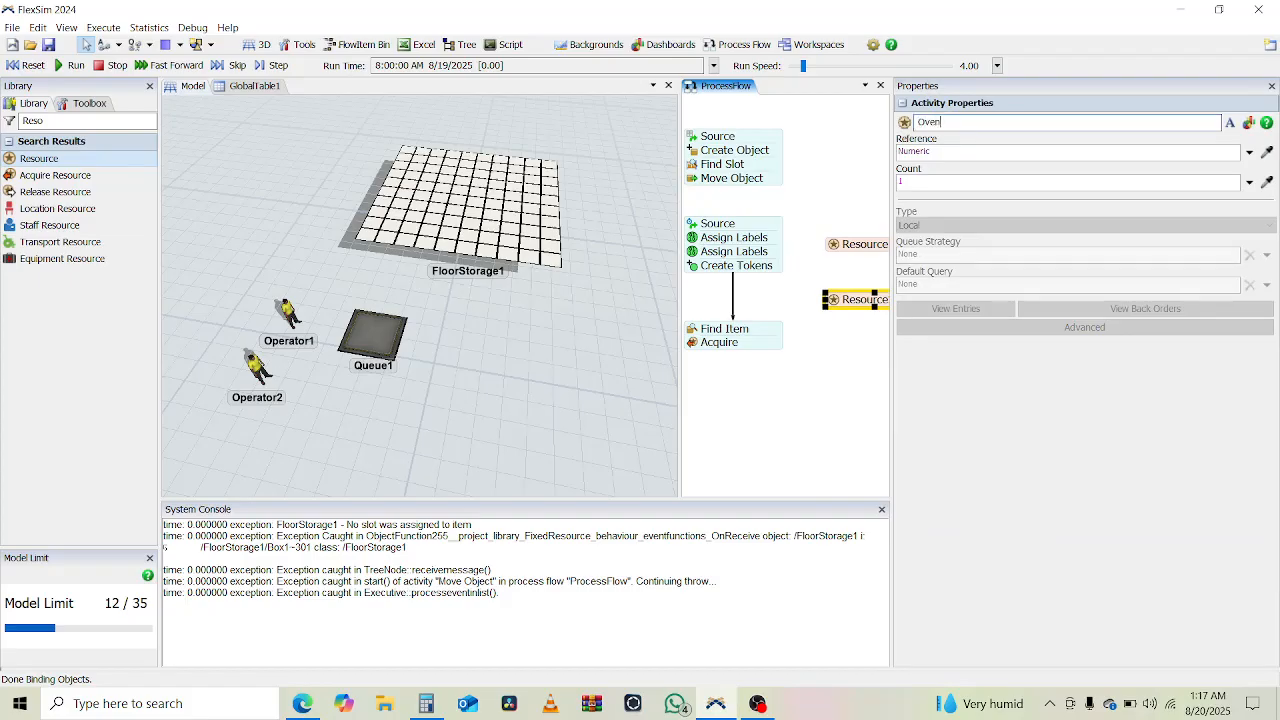
type("en")
key("ctrl+a")
type("Mixe")
left_click(800, 374)
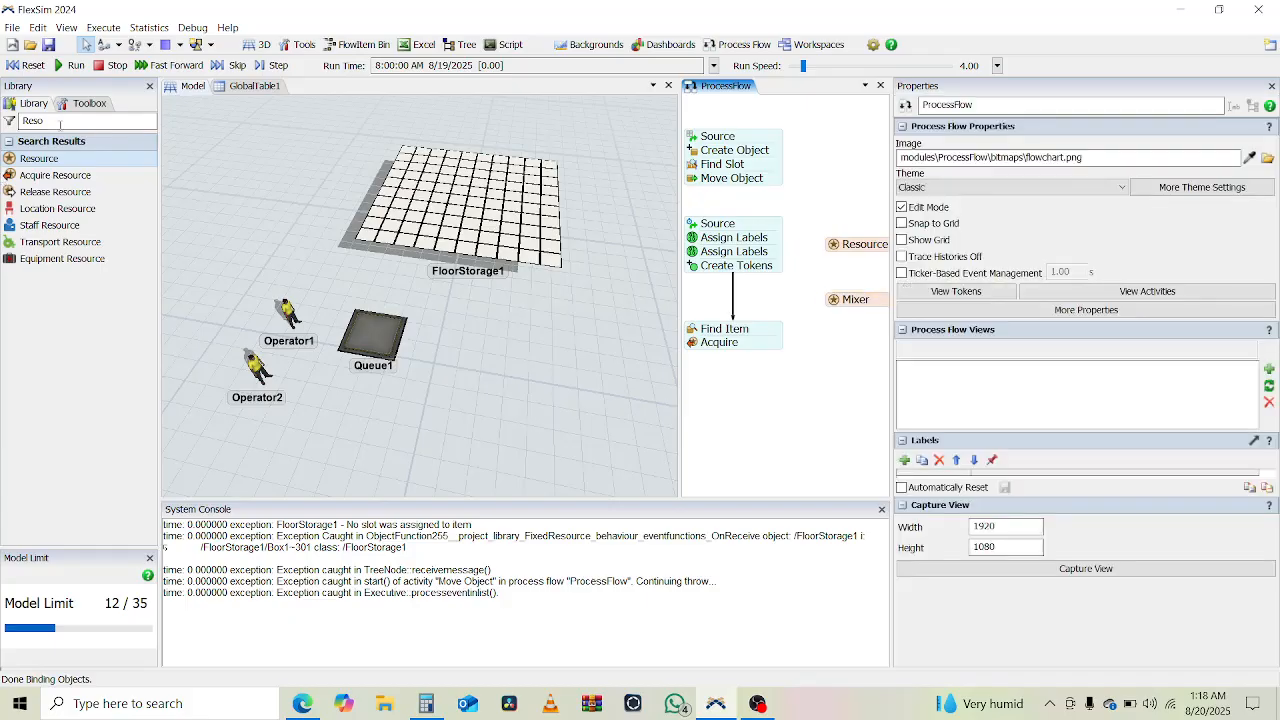
- Place a Processor beside Queue1 at X 4, Y -10 and rename it PMixer
left_click(249, 223)
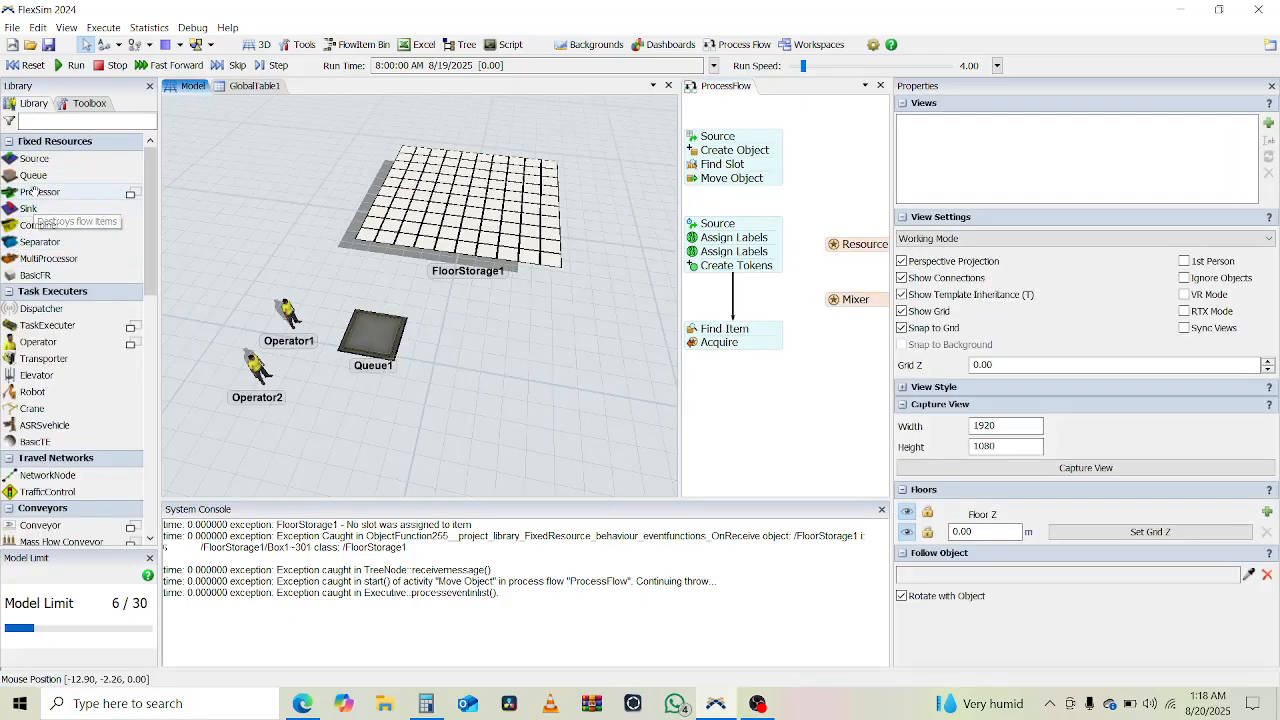
left_click(528, 359)
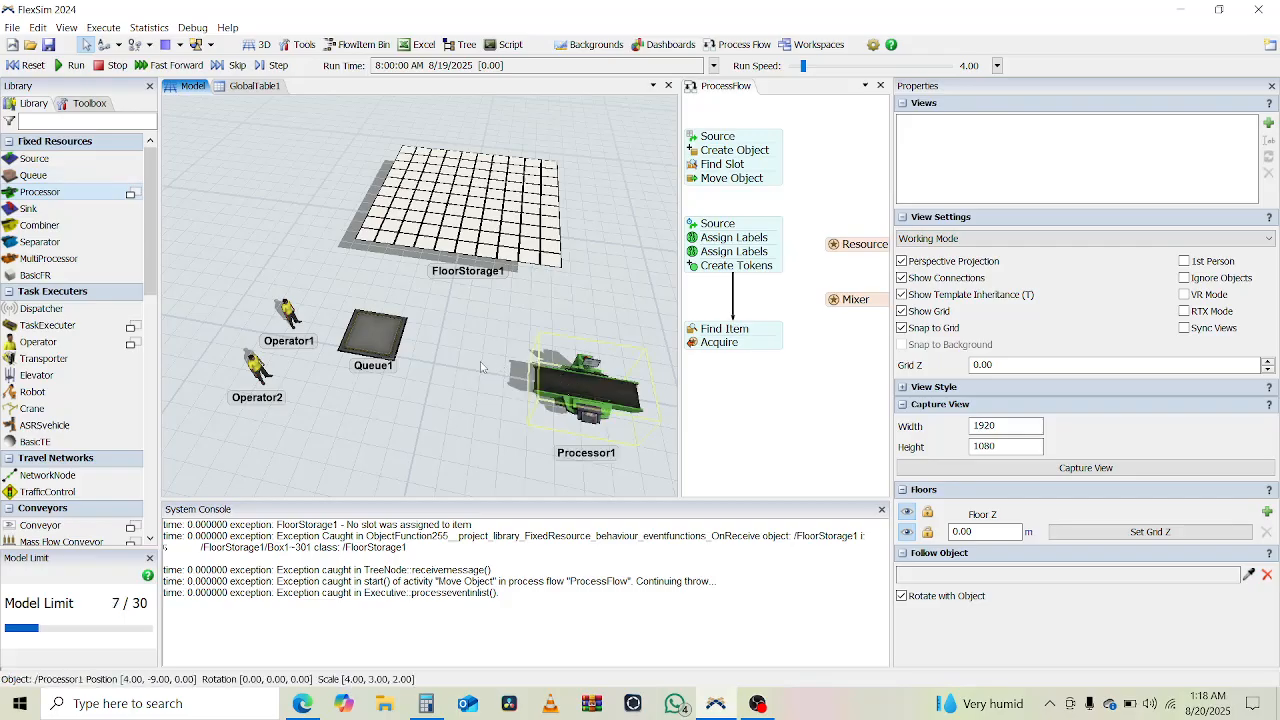
left_click_drag(443, 347, 527, 362)
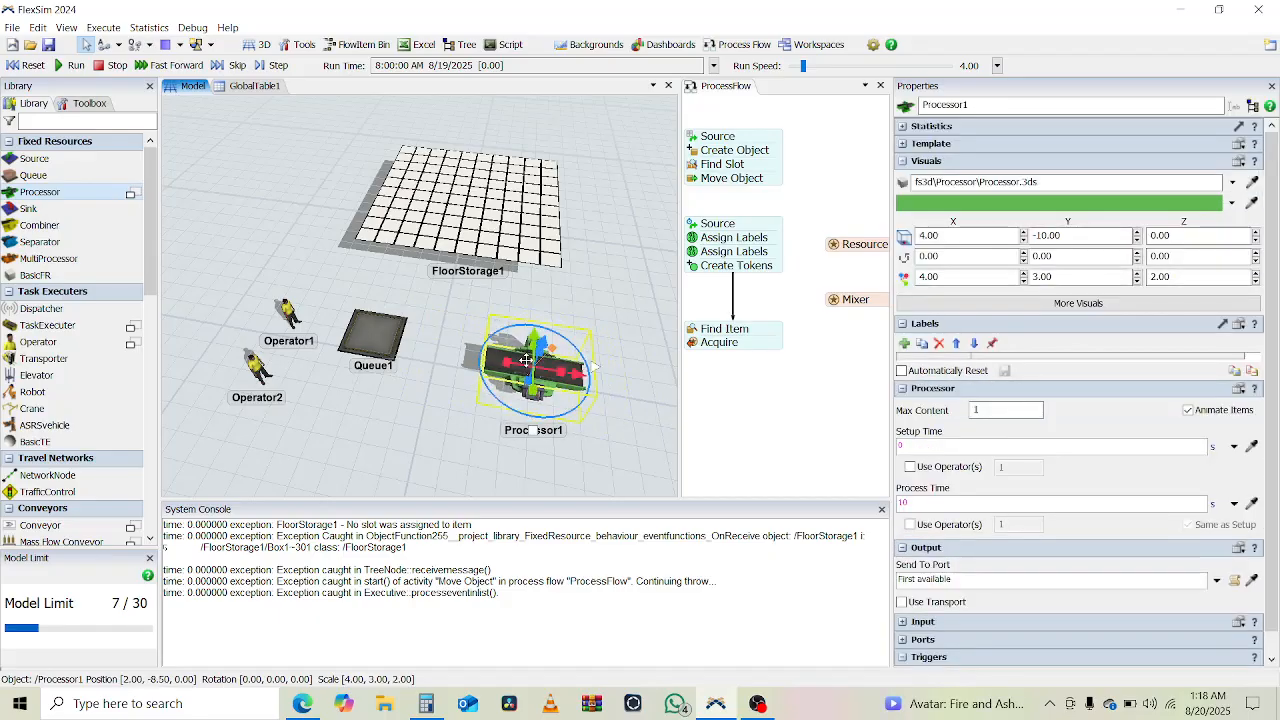
left_click(427, 426)
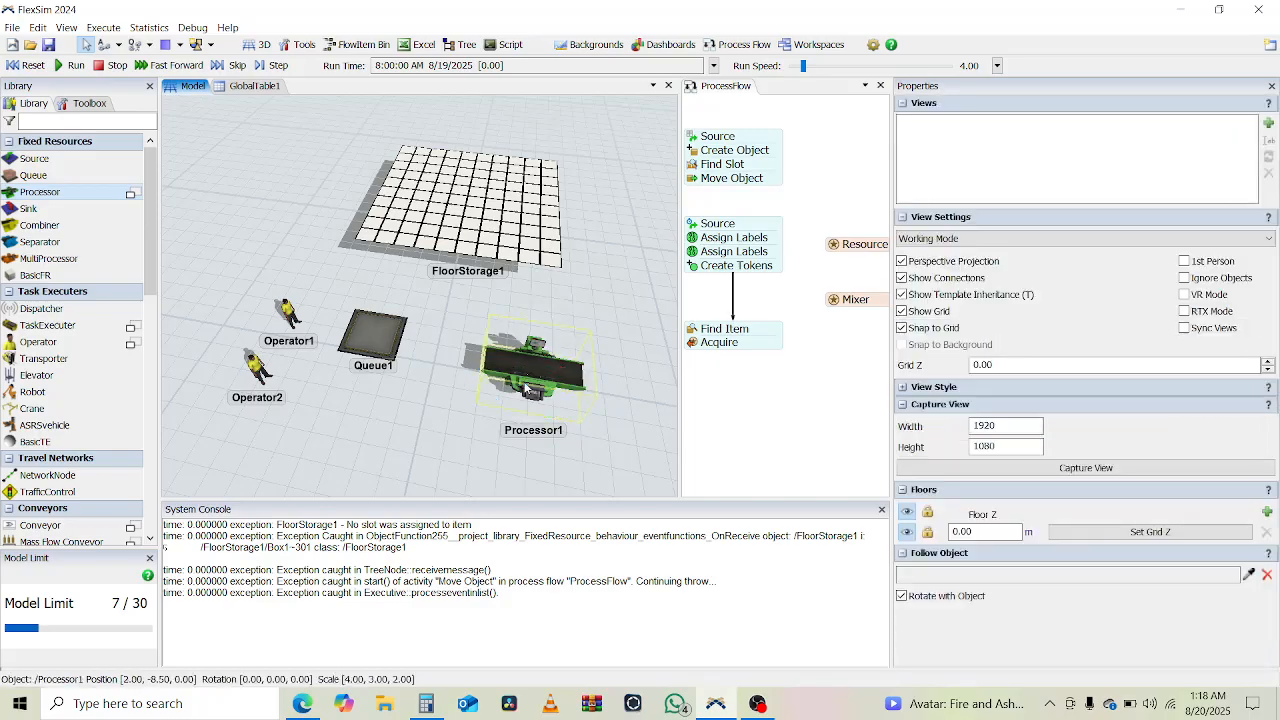
double_click(980, 103)
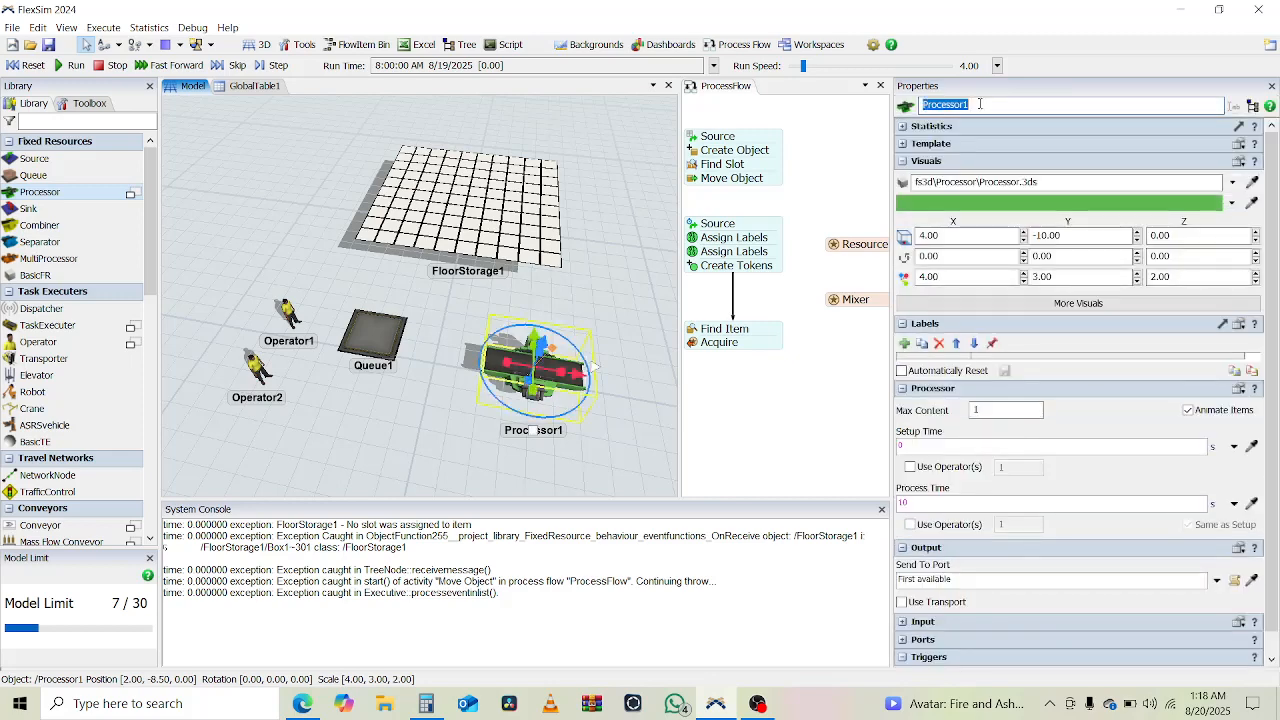
type("PMixer")
key("Return")
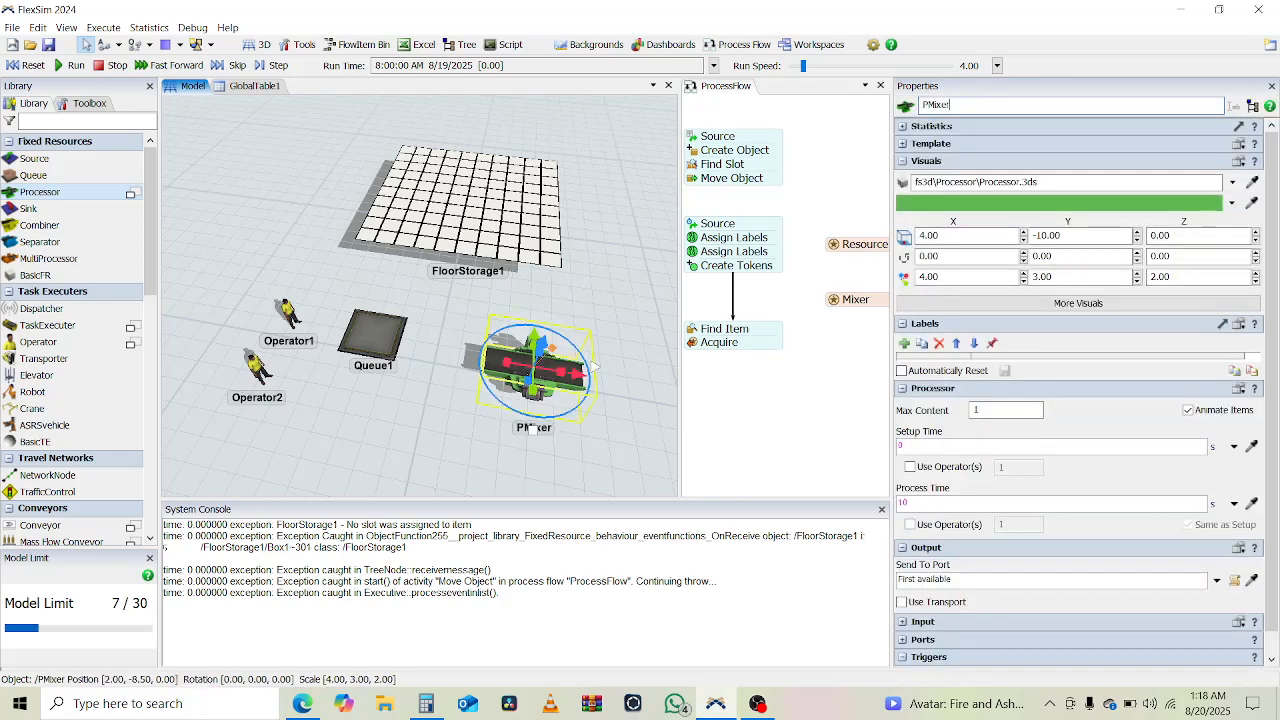
- Open the Mixer resource's properties
left_click(838, 302)
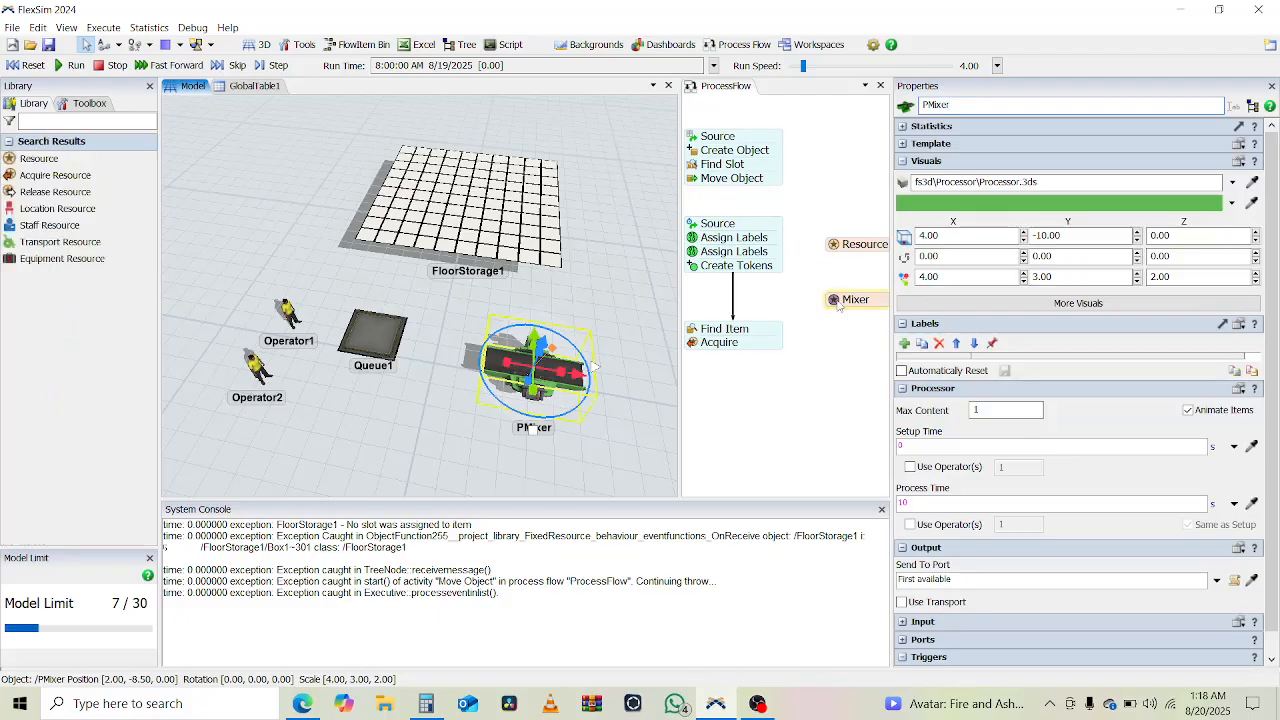
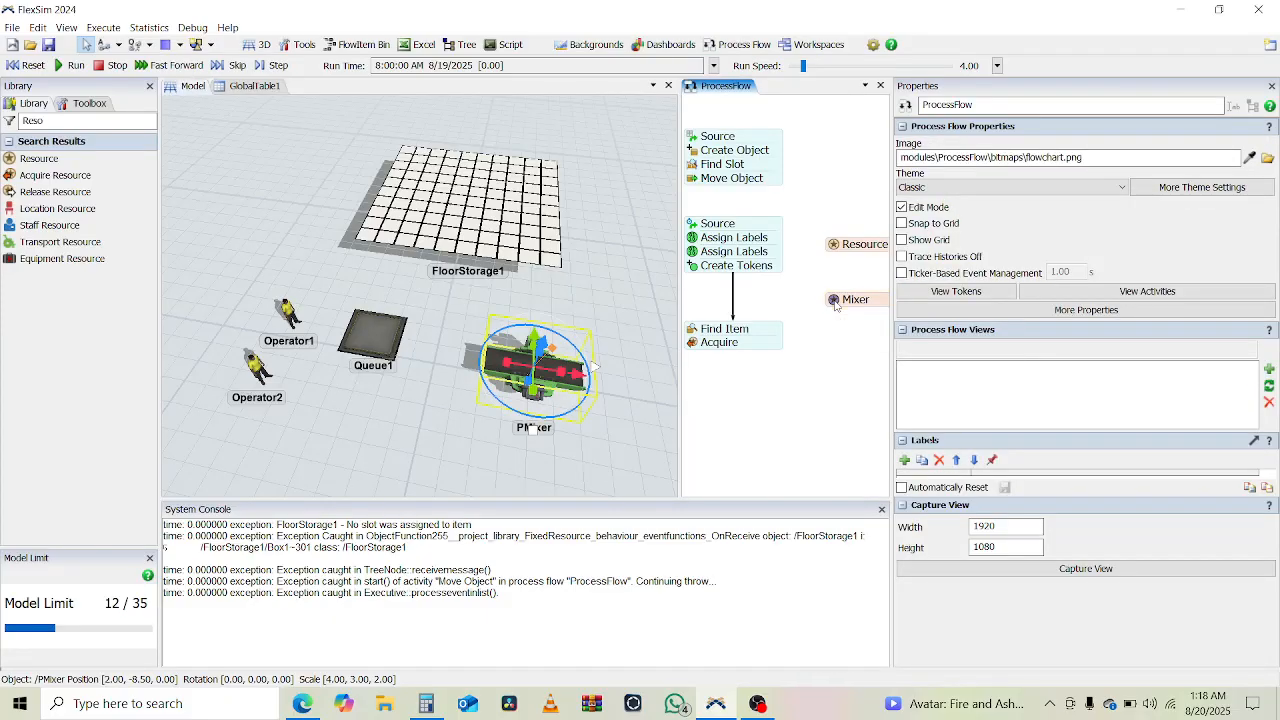
double_click(835, 302)
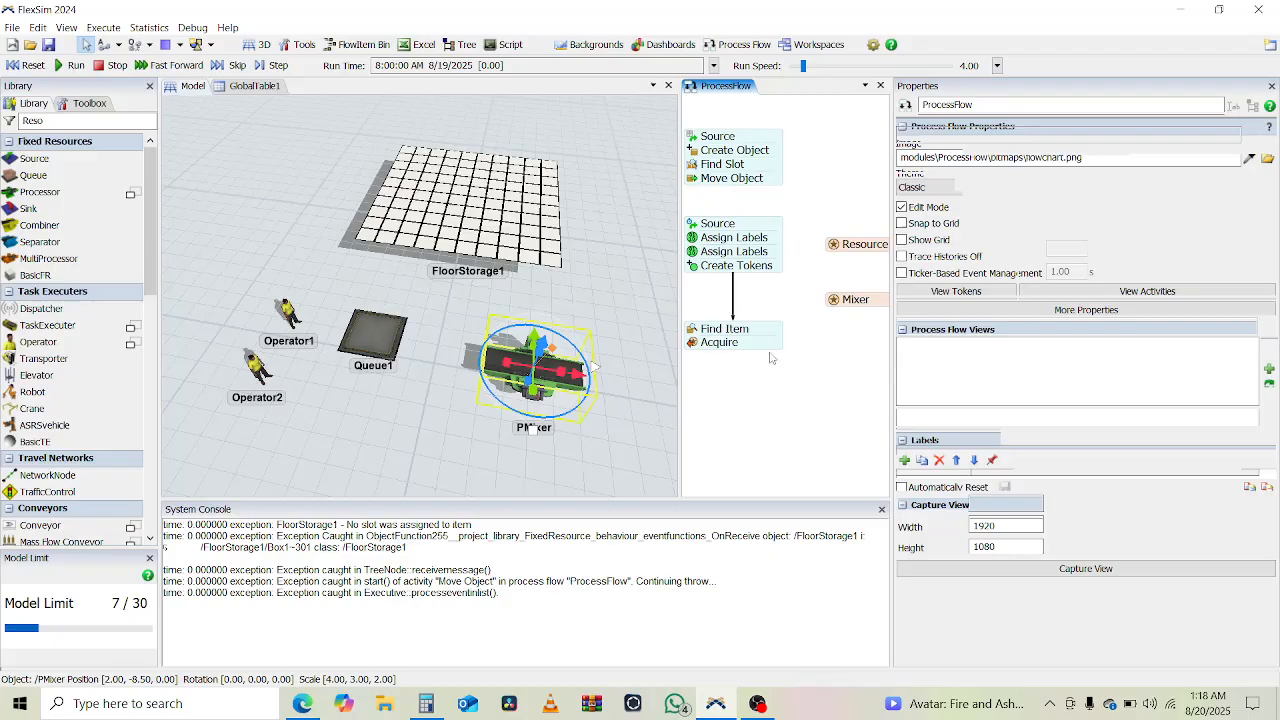
left_click(670, 362)
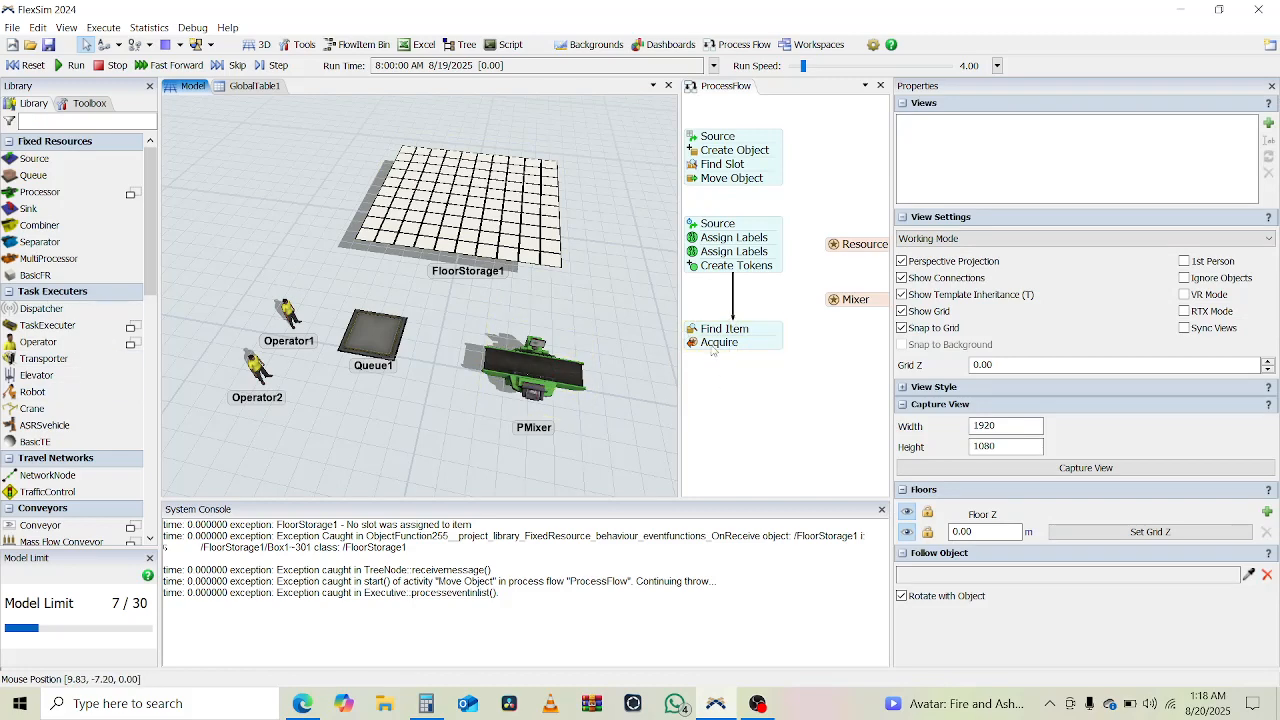
- Find the Load activity in the library and attach it beneath Acquire in the process flow
left_click(52, 121)
type("Load")
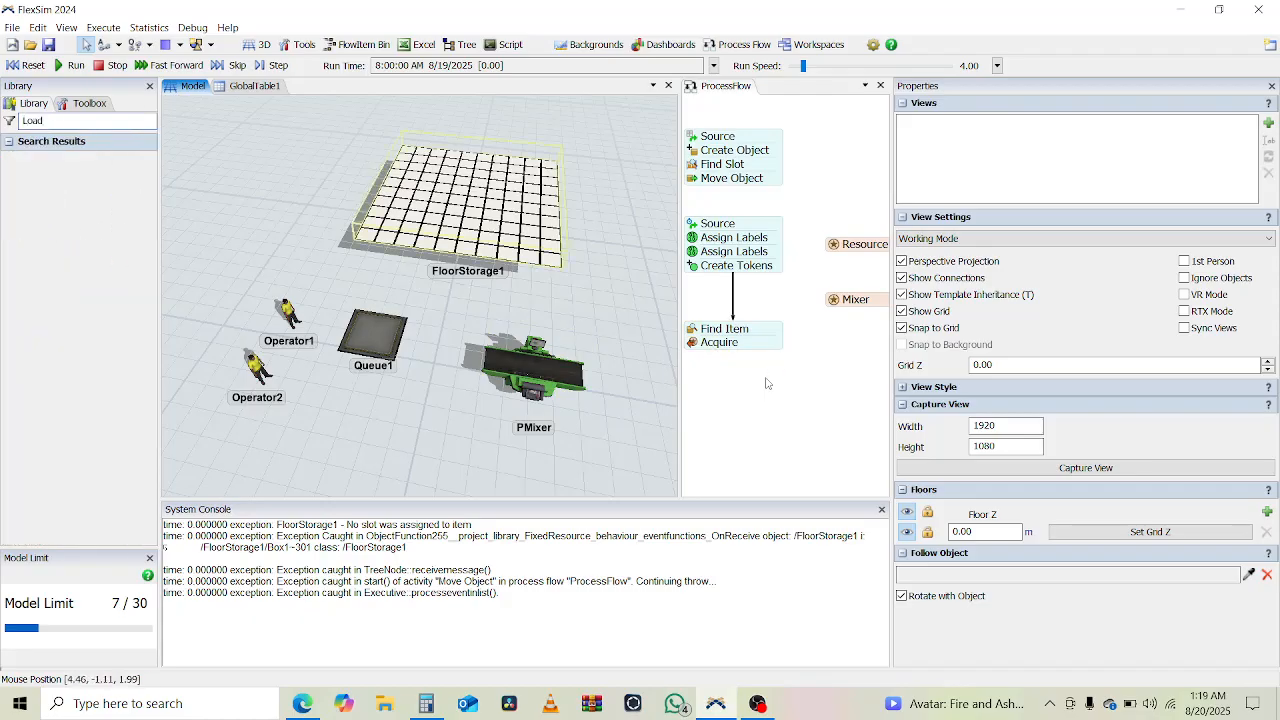
double_click(37, 119)
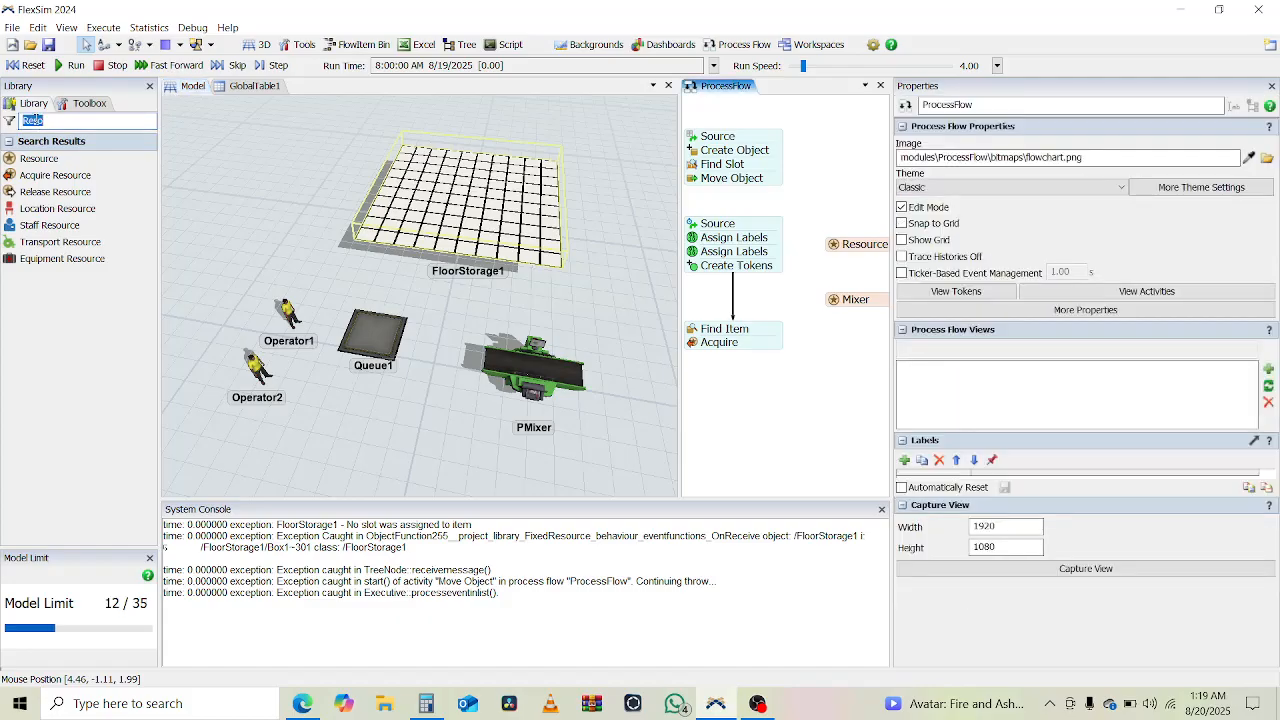
type("Load")
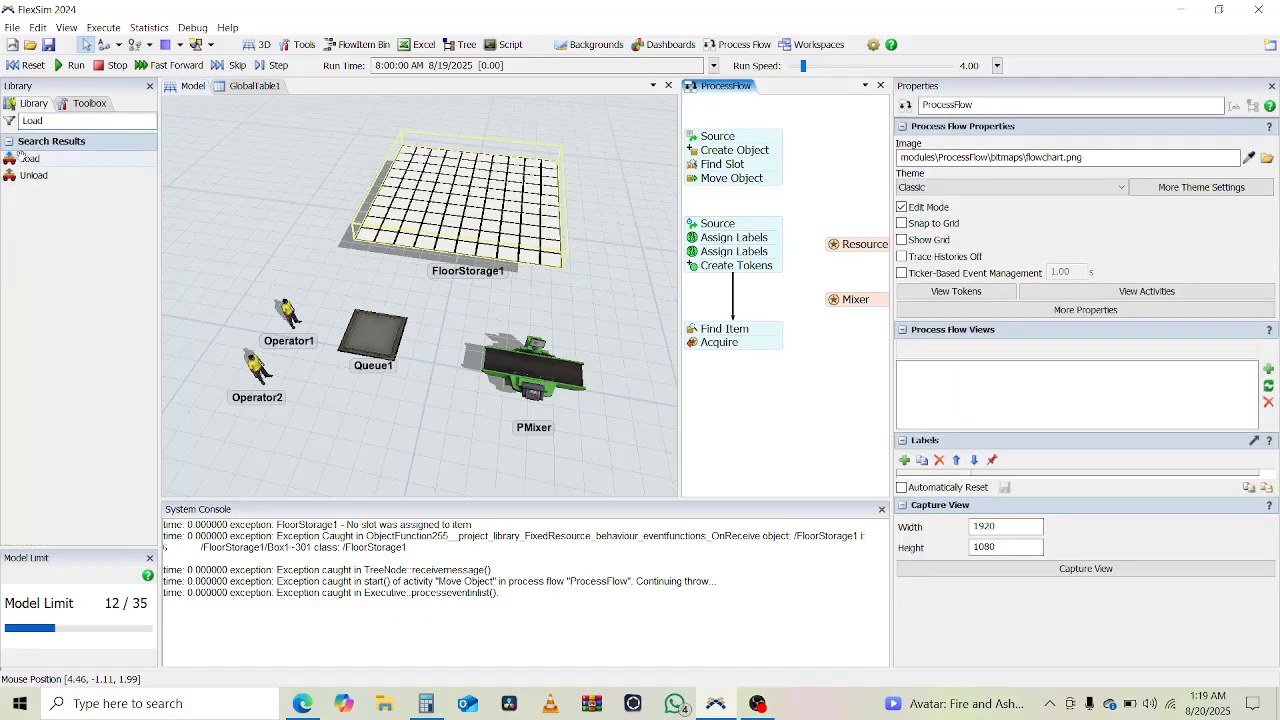
left_click(30, 158)
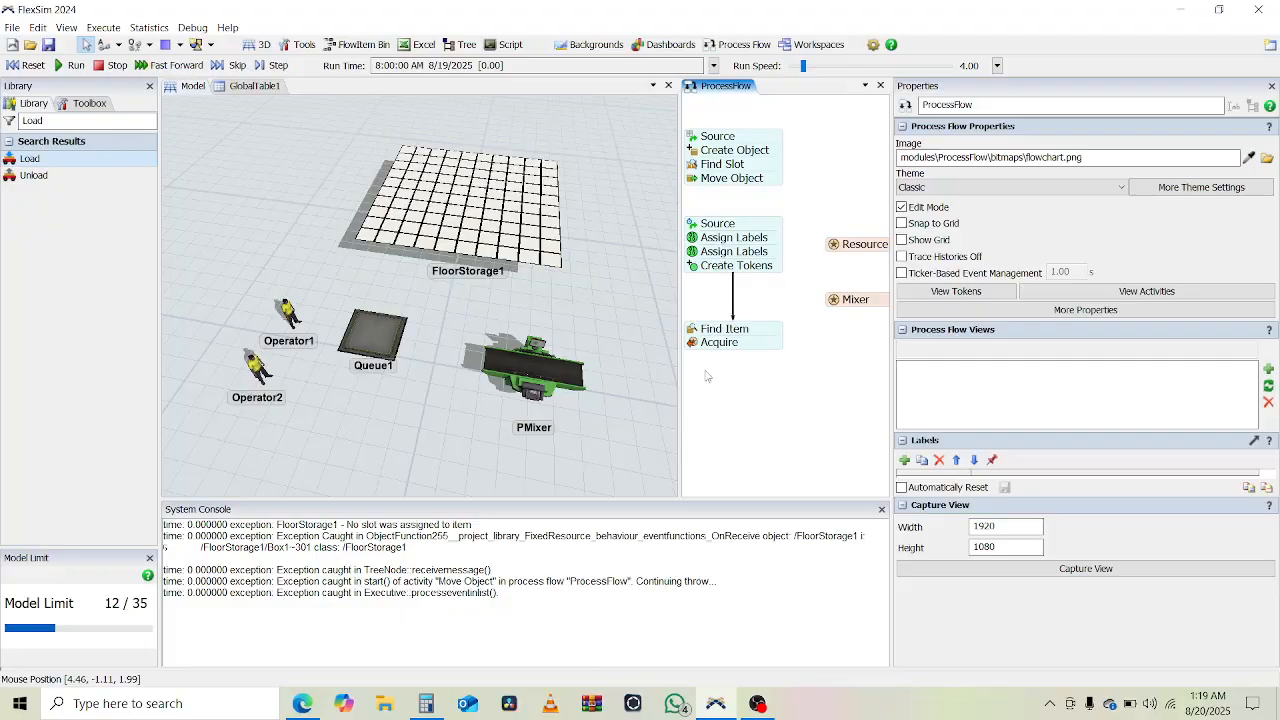
left_click(786, 382)
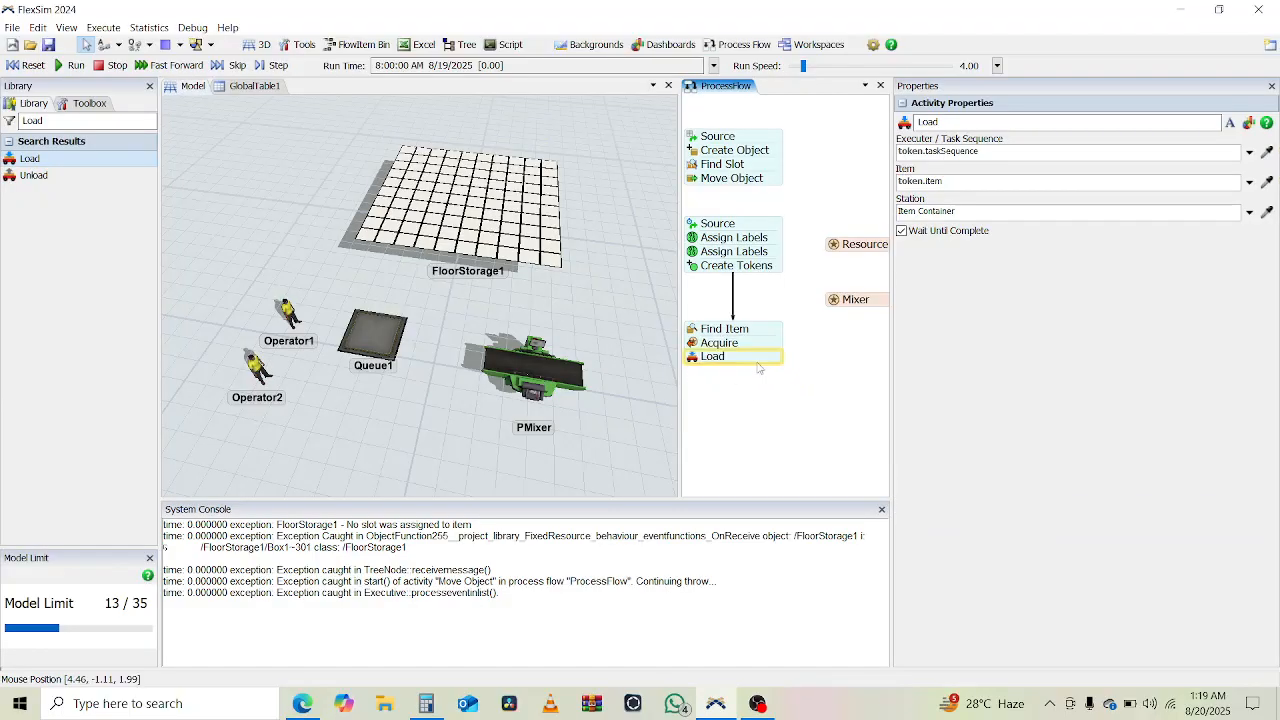
- Set the Acquire activity's resource reference to the Resource shared asset
left_click(695, 361)
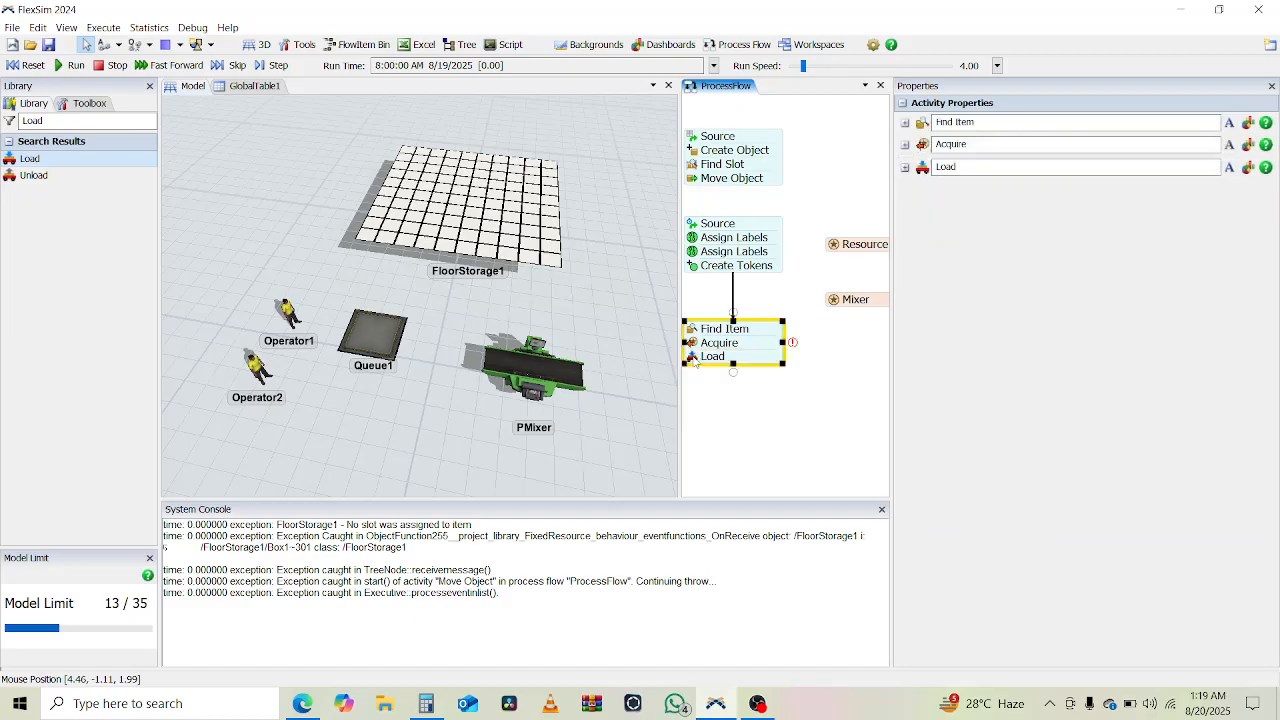
double_click(695, 361)
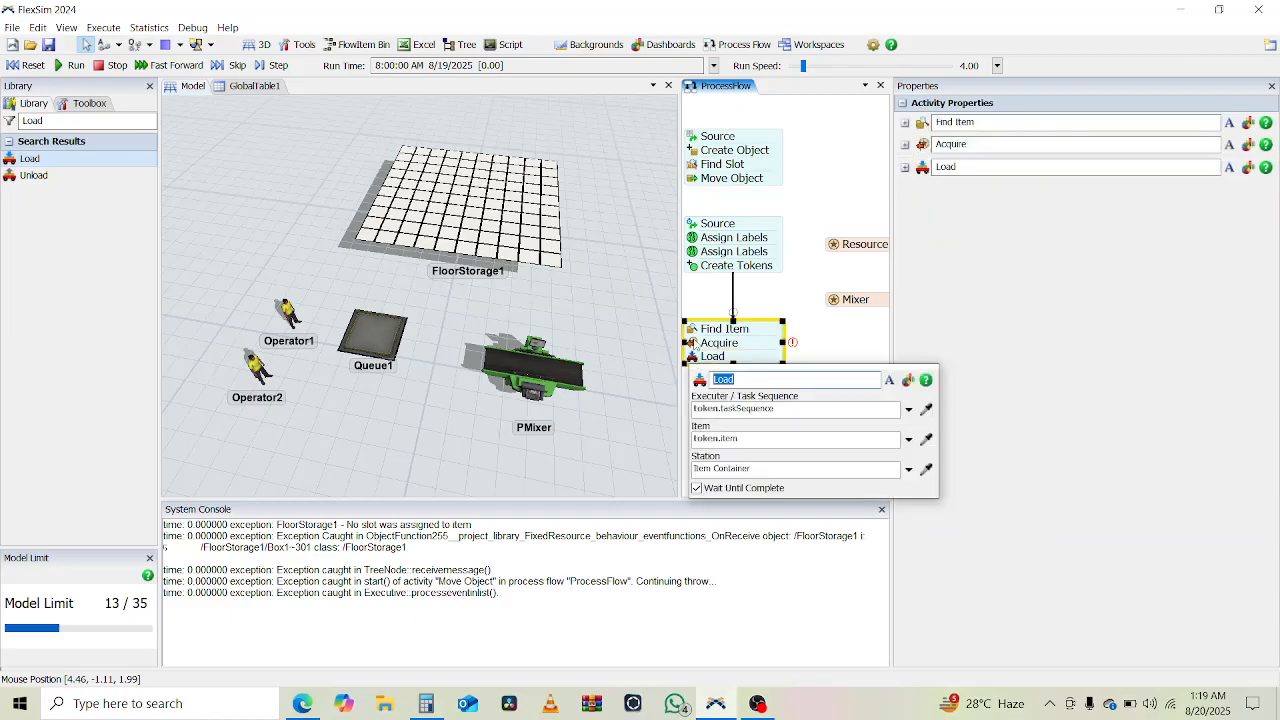
left_click(695, 340)
double_click(693, 343)
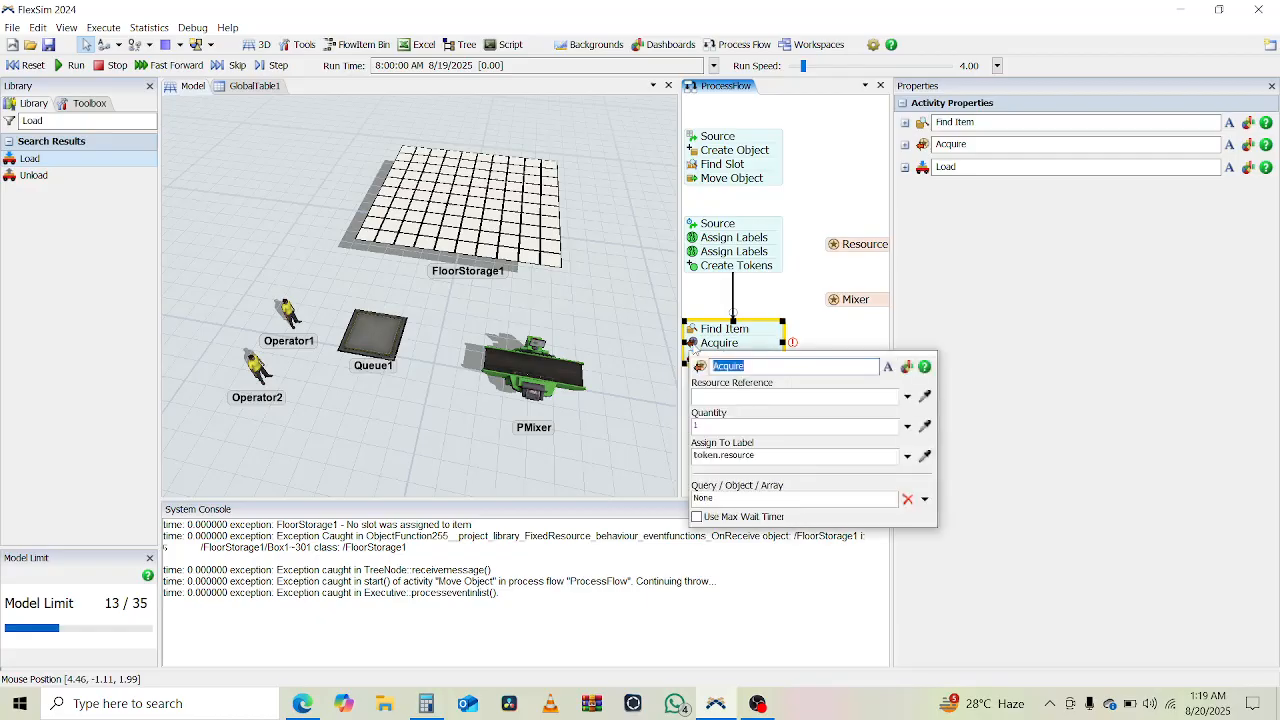
left_click(925, 396)
left_click(832, 269)
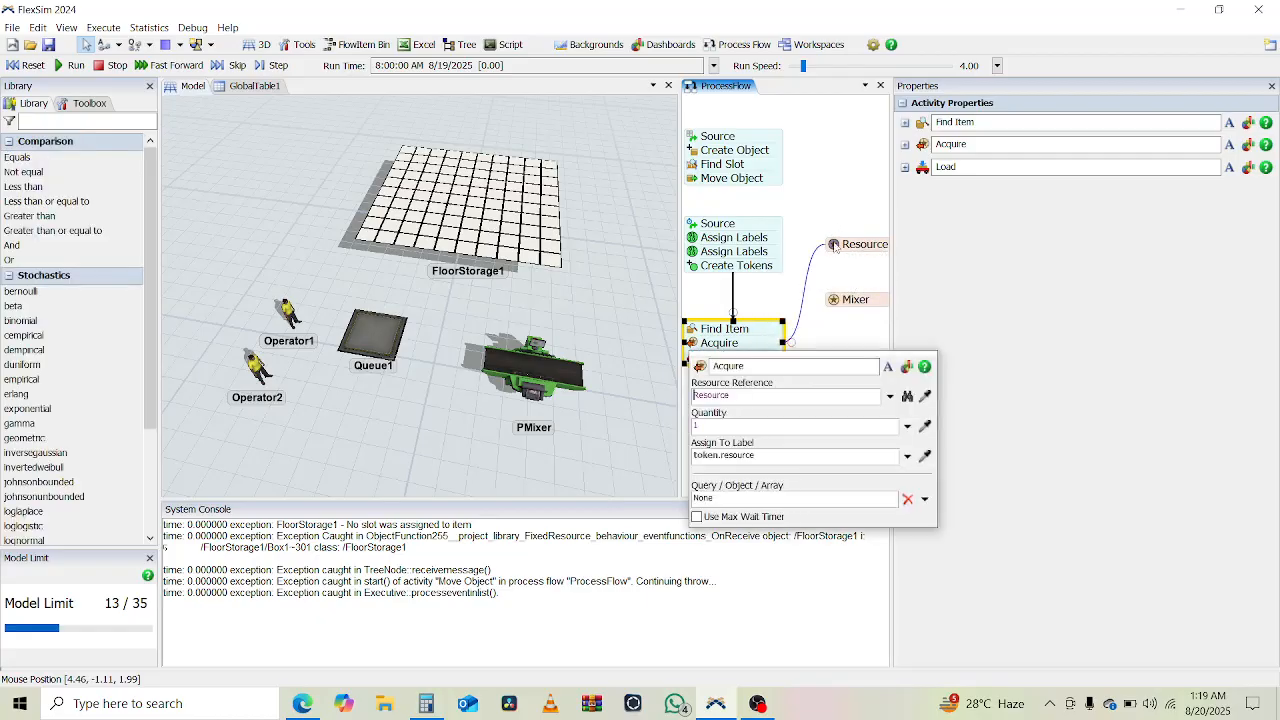
left_click(818, 338)
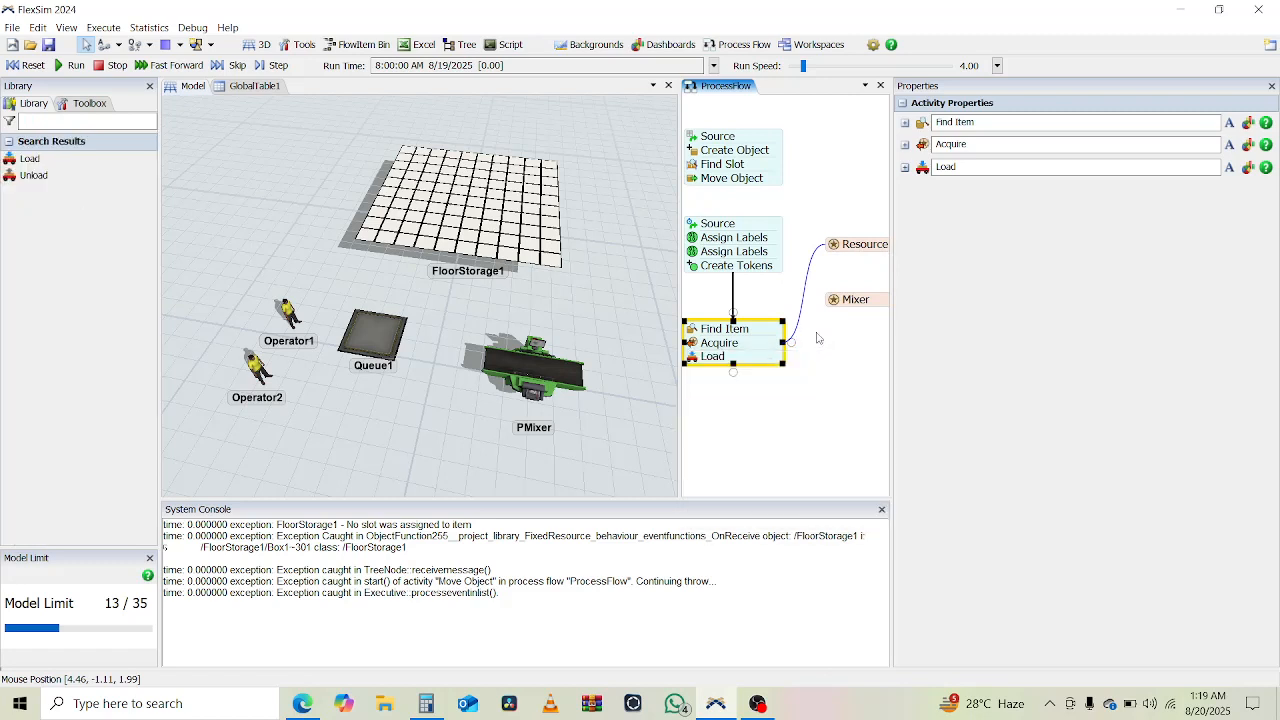
- Set the Load activity's executer to token.resource
left_click(688, 364)
double_click(692, 359)
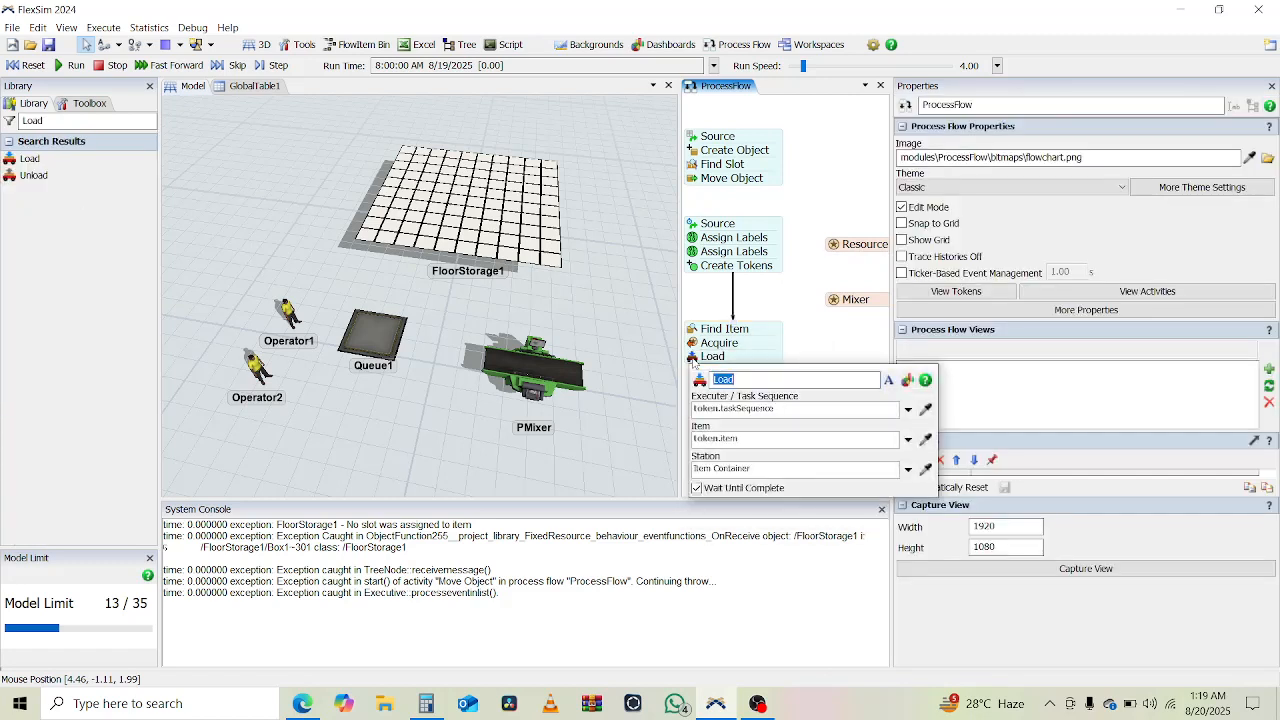
left_click(778, 407)
double_click(778, 407)
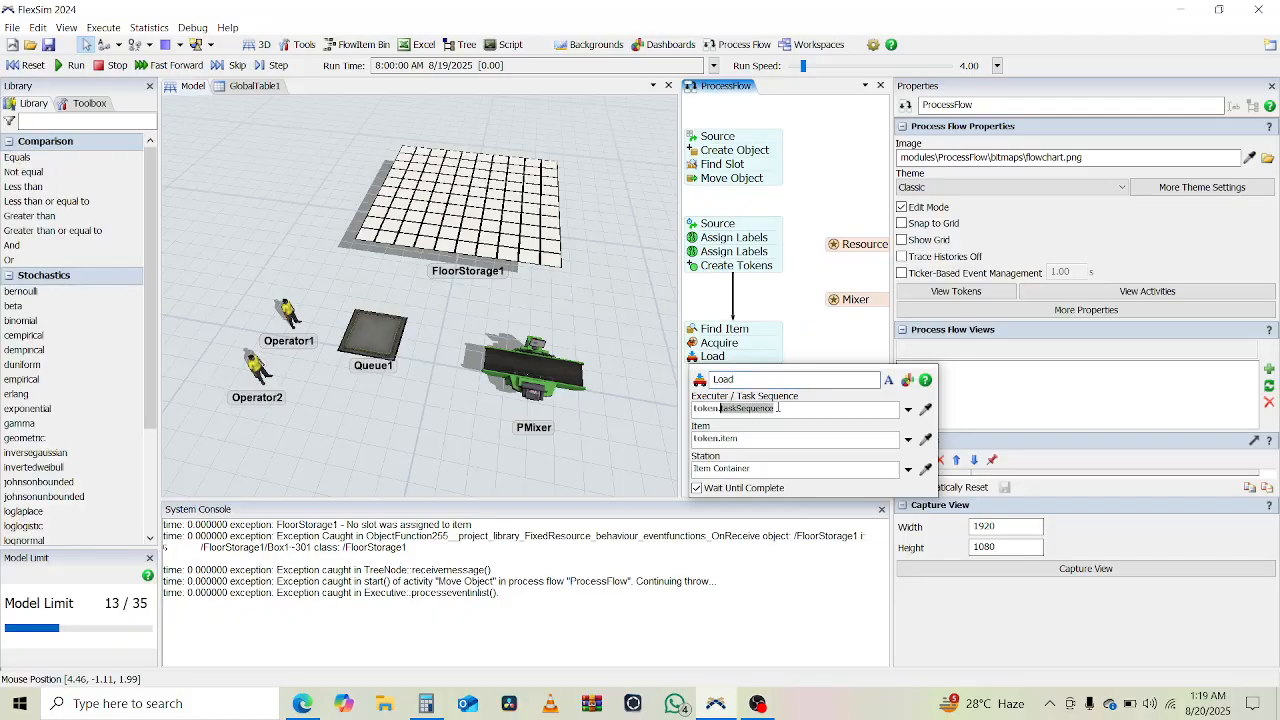
type("res")
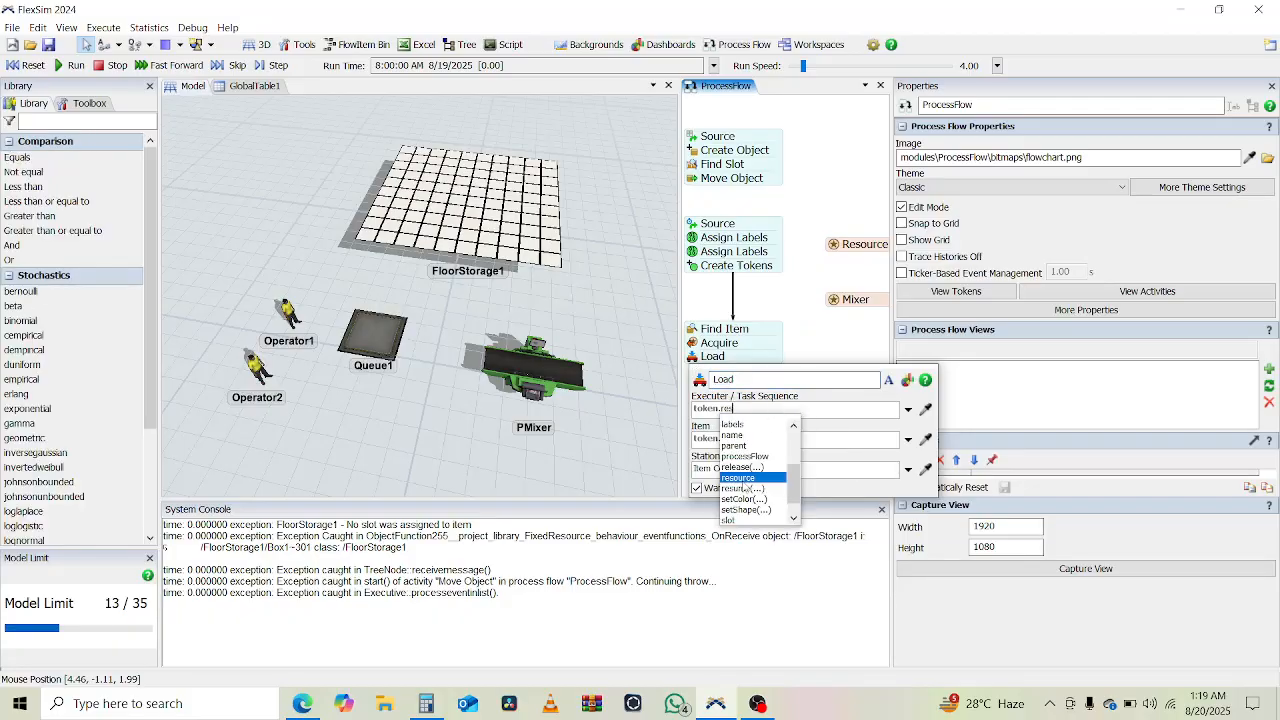
left_click(755, 477)
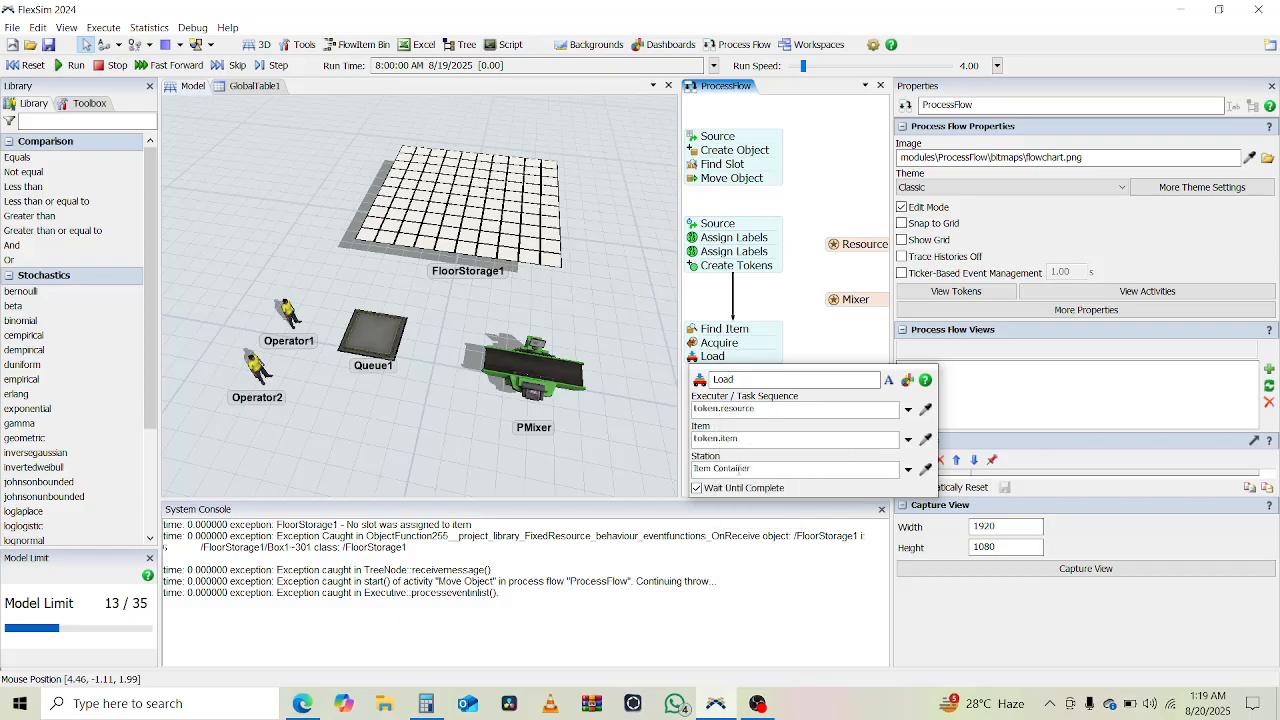
left_click(808, 336)
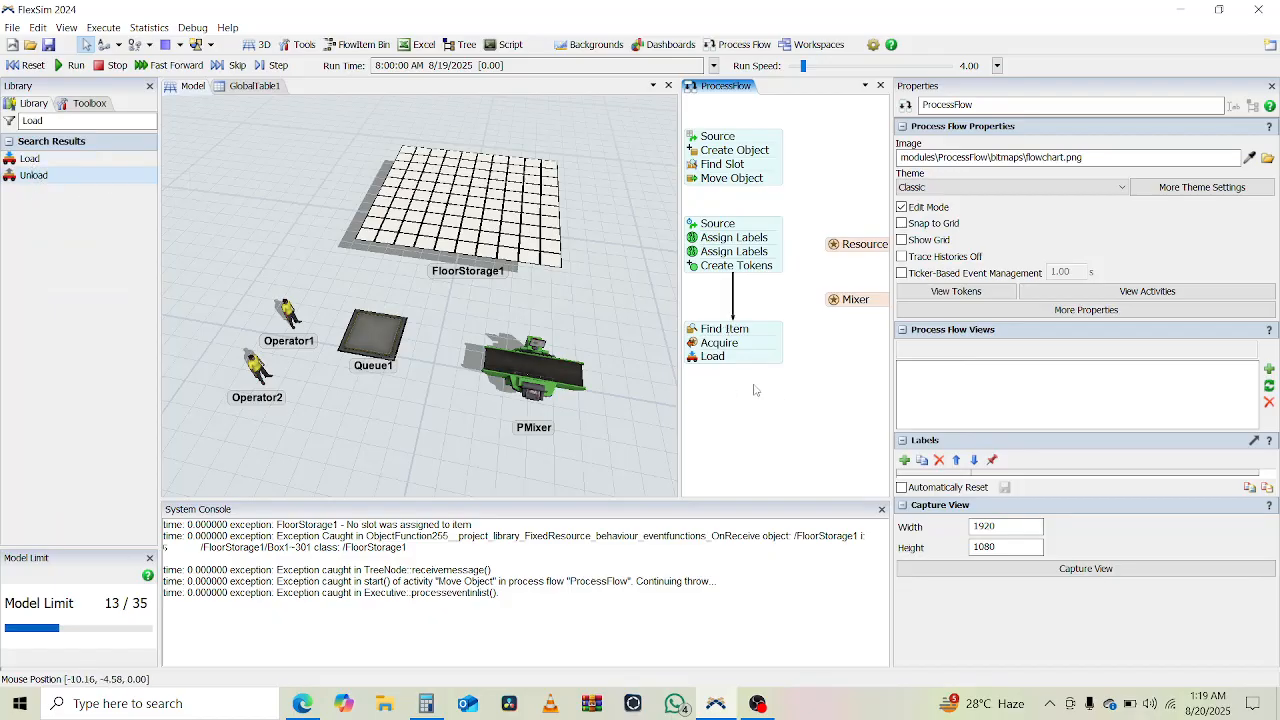
- Attach an Unload activity beneath Load and set its executer to token.resource
left_click(743, 389)
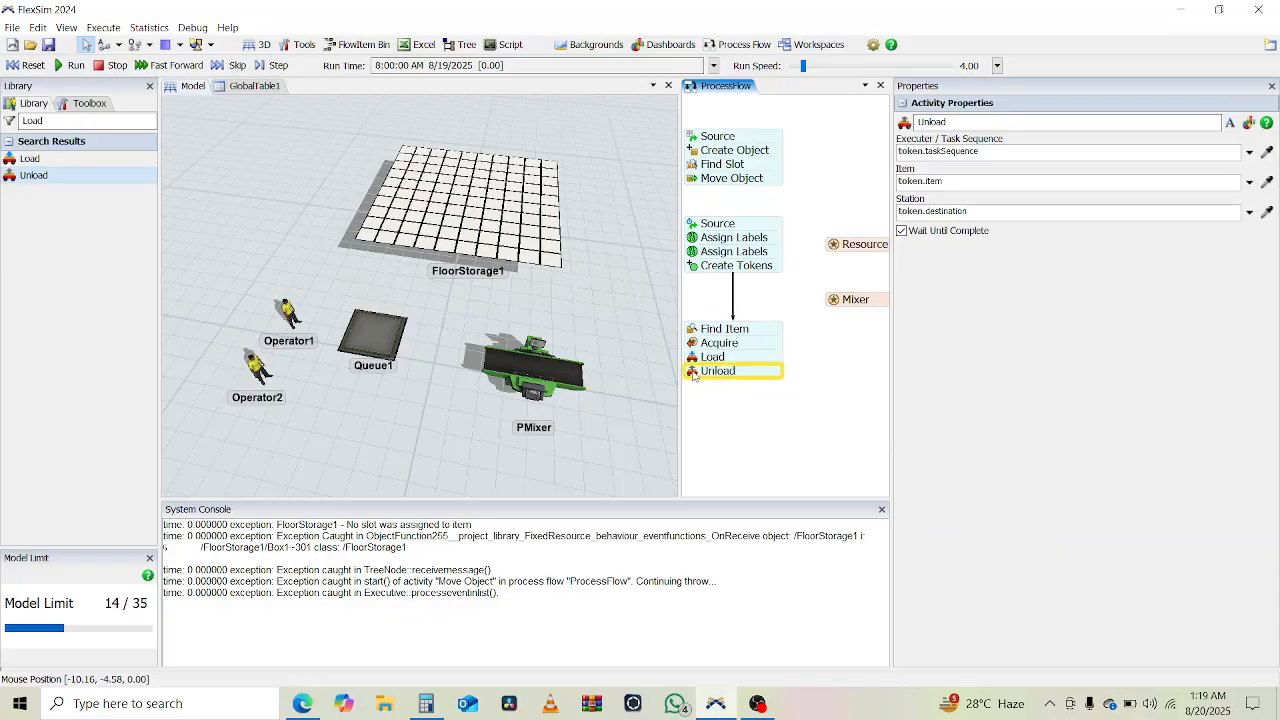
double_click(694, 376)
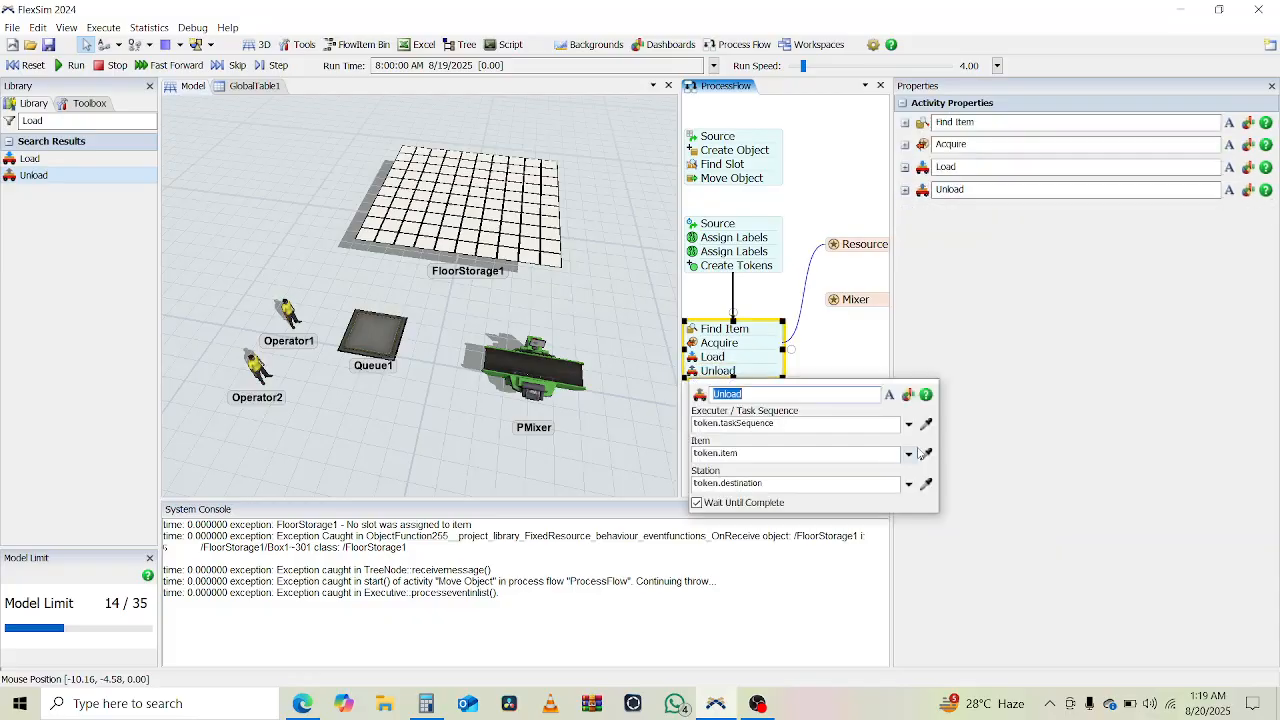
double_click(815, 422)
type("res")
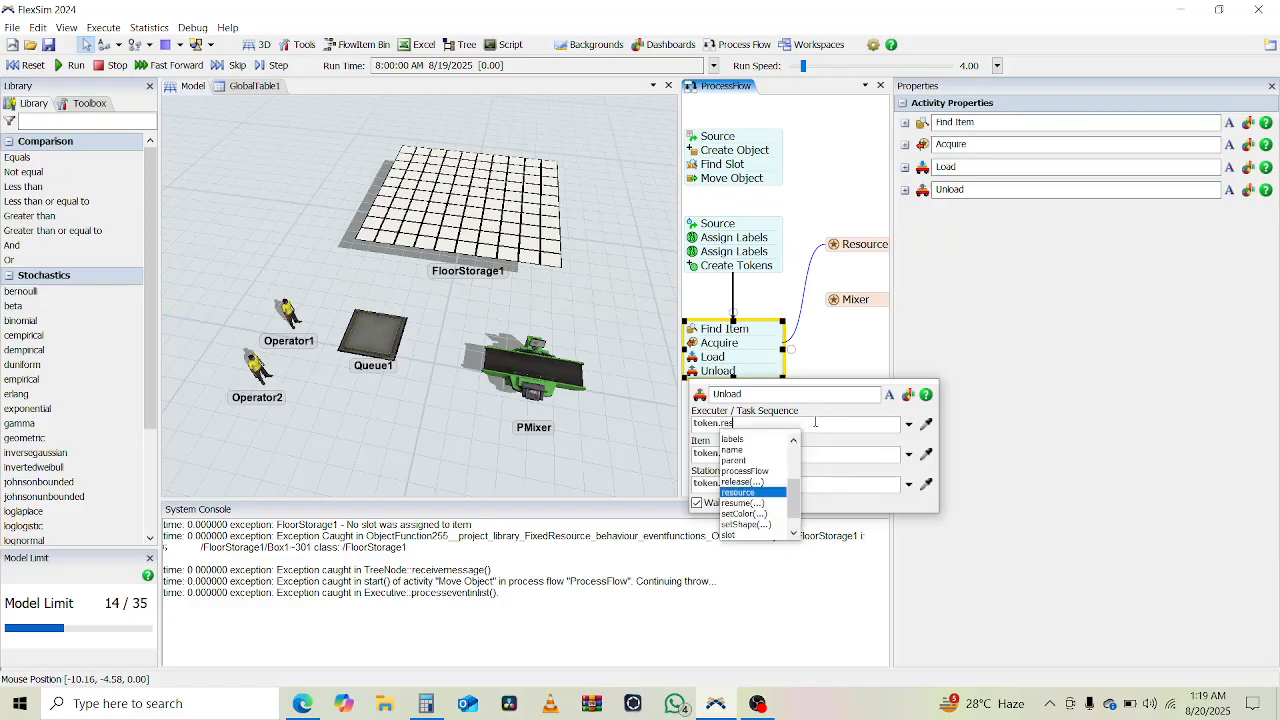
left_click(749, 493)
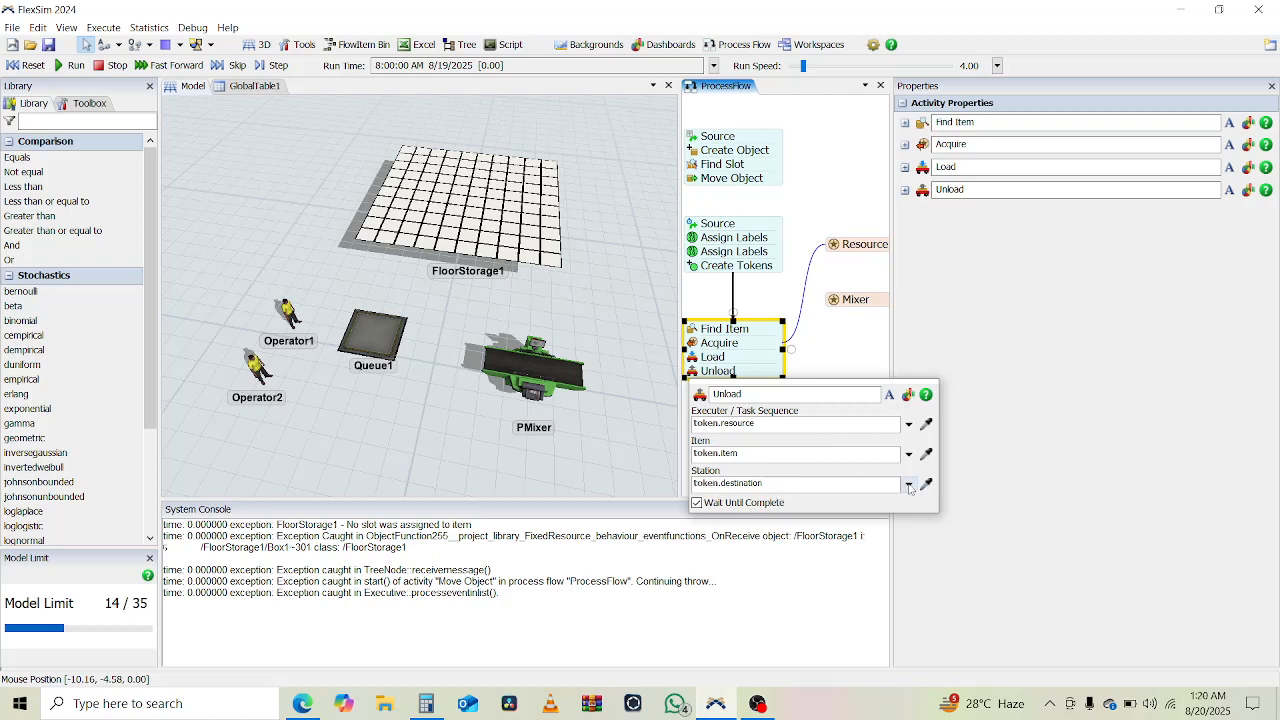
- Sample PMixer in the 3D model as the Unload activity's station
left_click(505, 402)
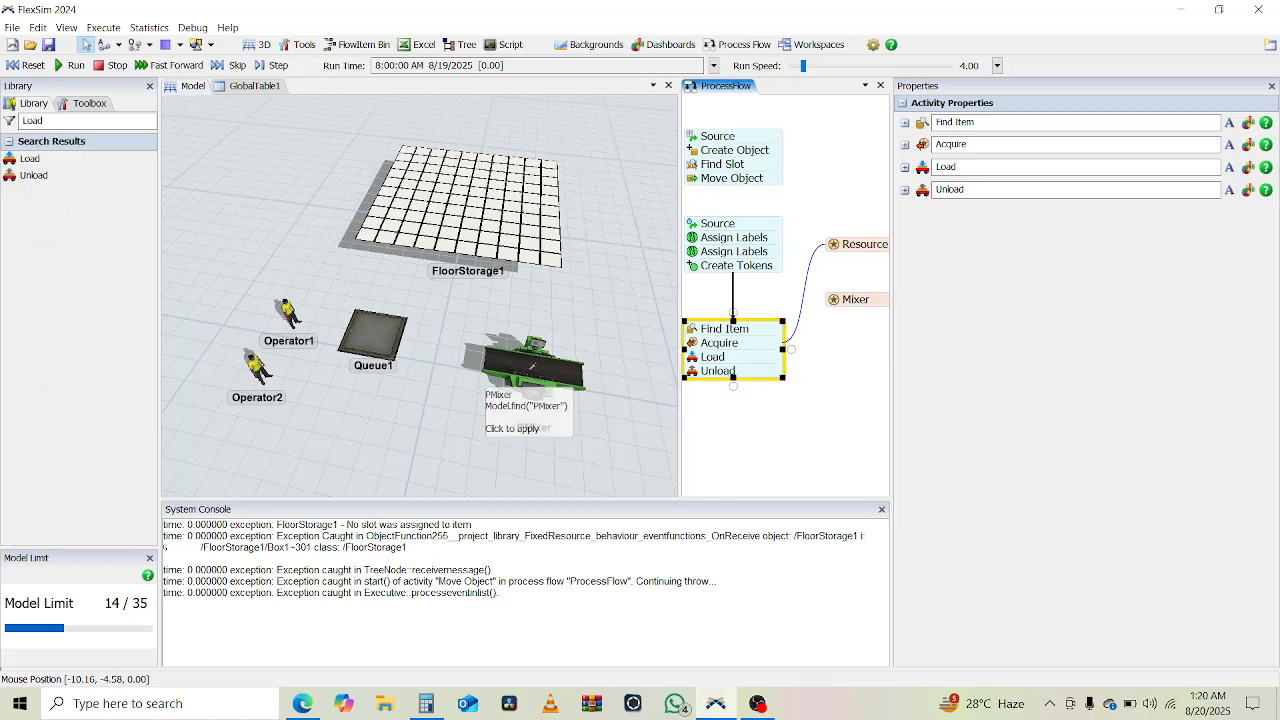
left_click(537, 366)
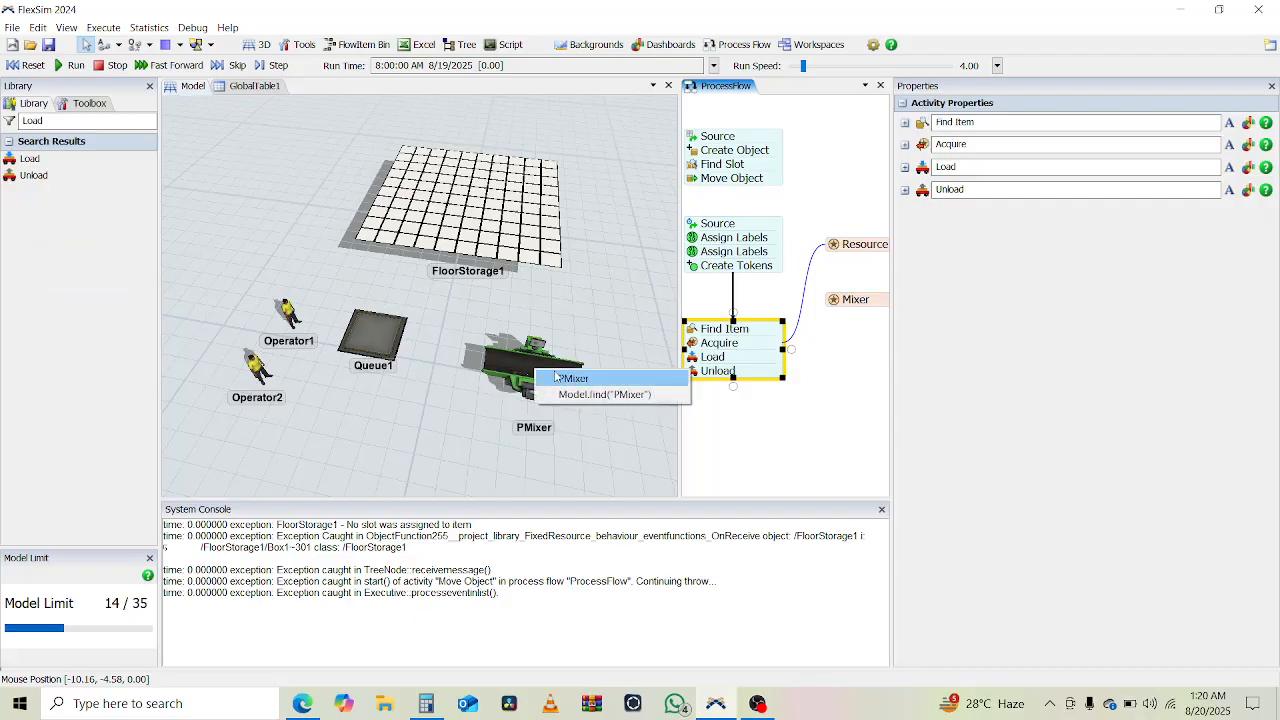
left_click(565, 377)
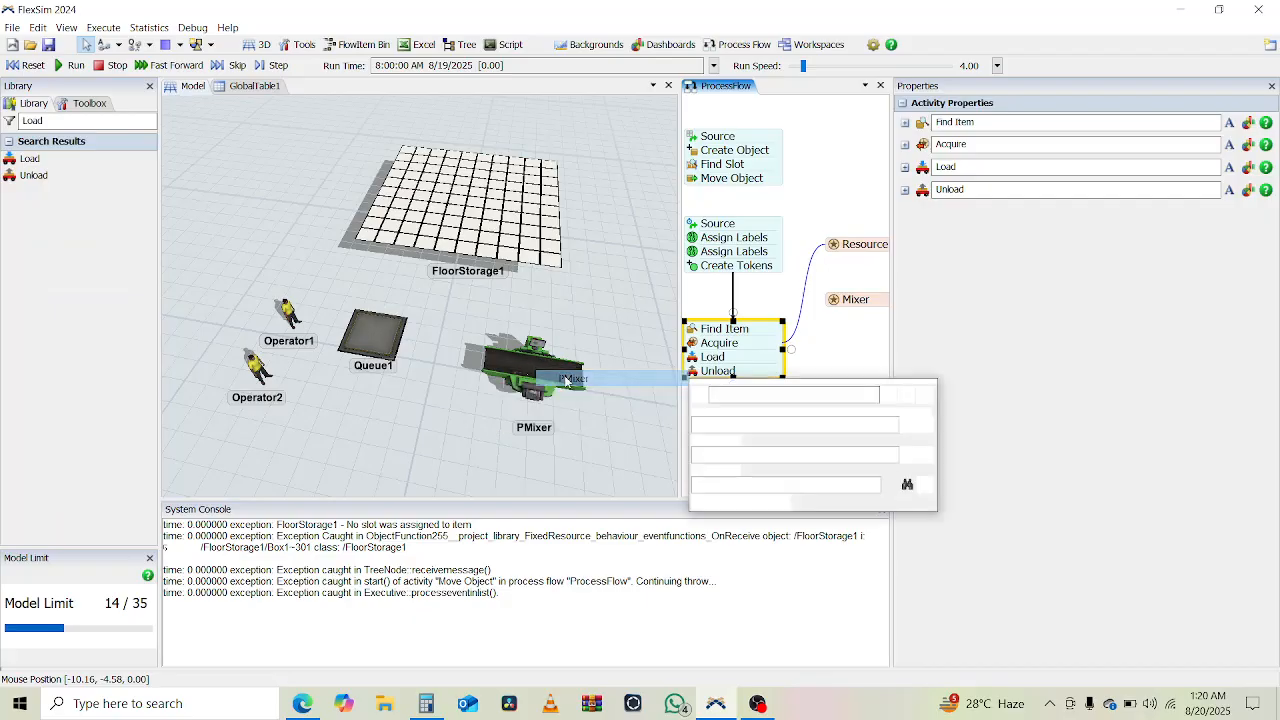
left_click(848, 353)
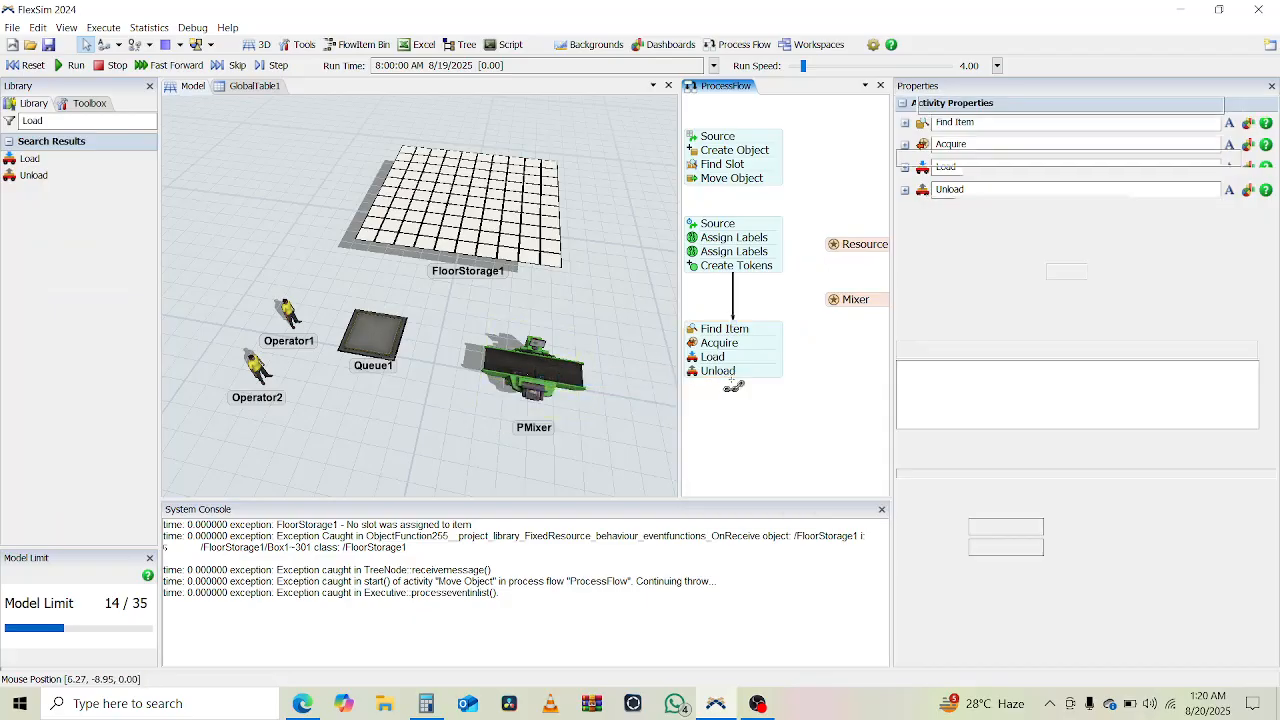
- Find the Release Resource activity in the library and attach it beneath Unload
double_click(49, 121)
type("Rele")
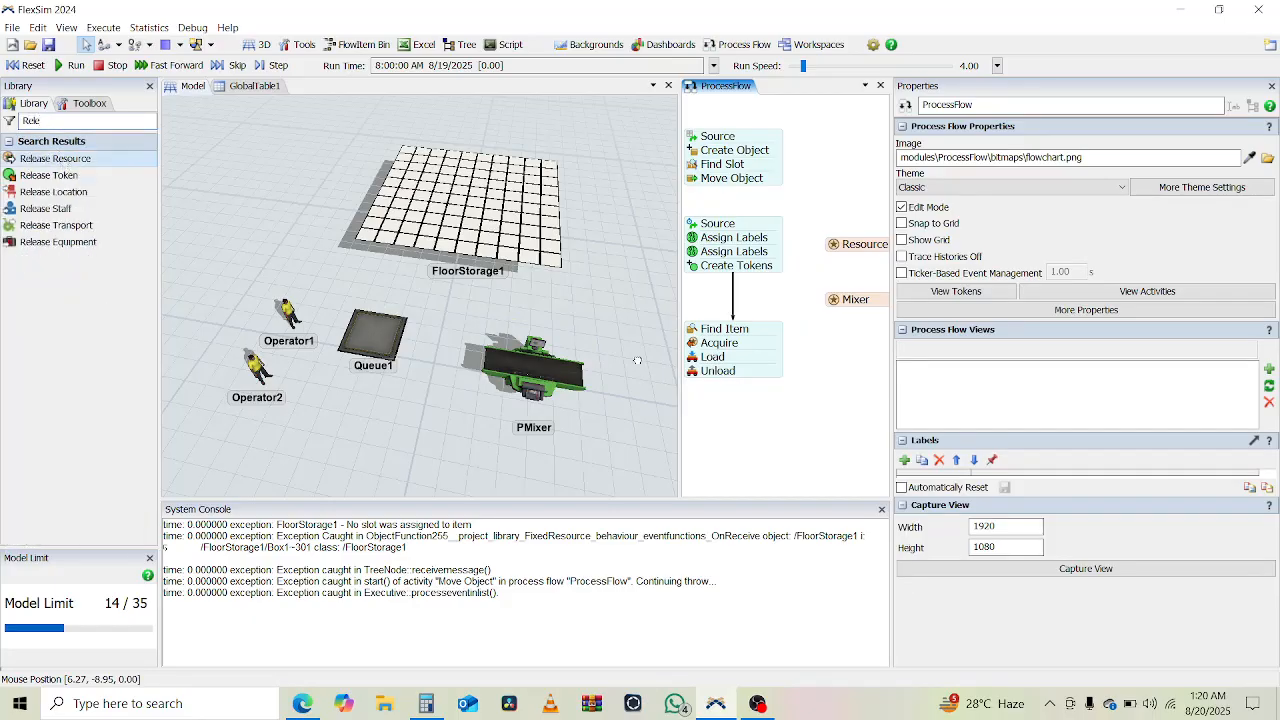
left_click(744, 411)
left_click_drag(750, 410, 727, 392)
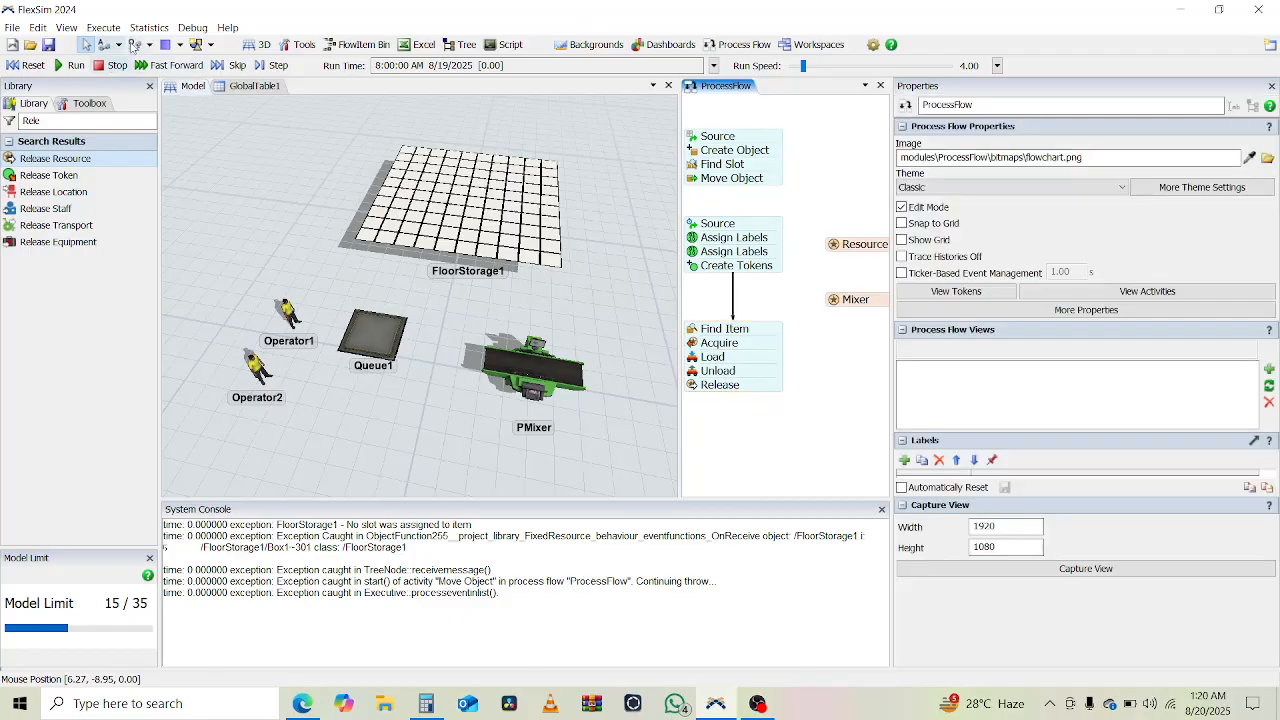
- Run the model, widen the process flow view, and examine the tokens at Acquire and the Resource asset's pending requests
left_click(72, 64)
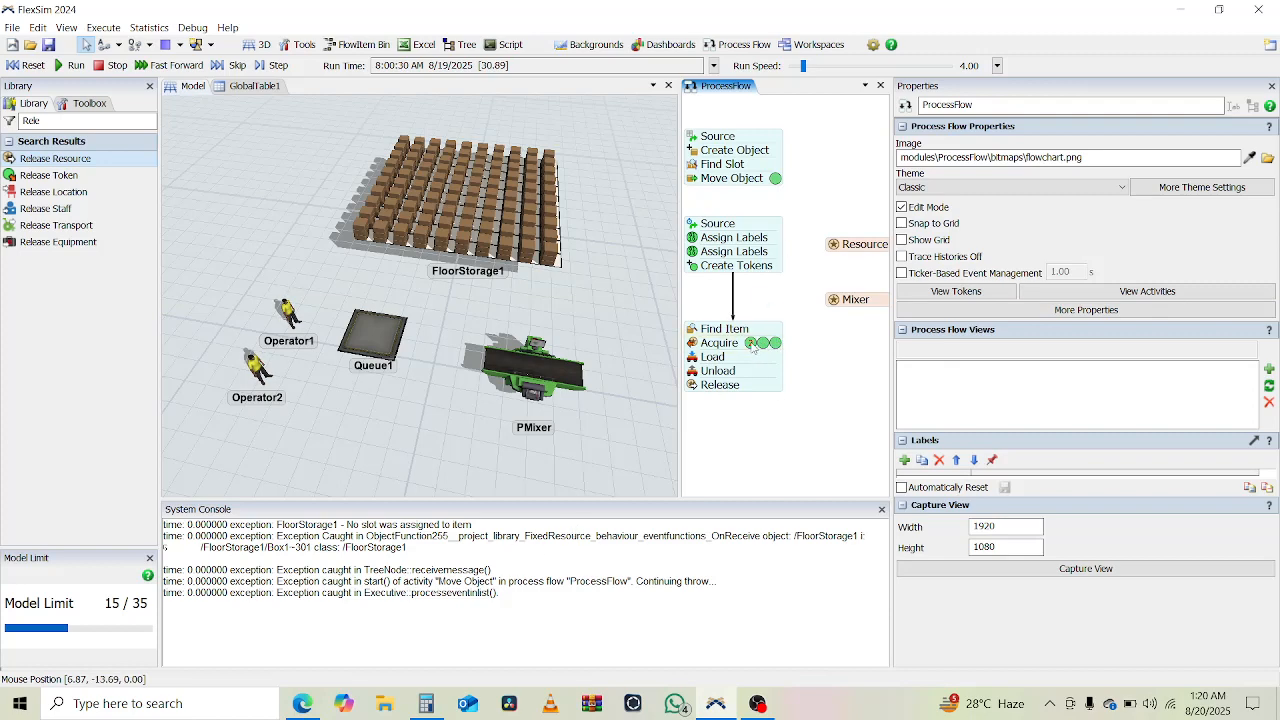
left_click(775, 346)
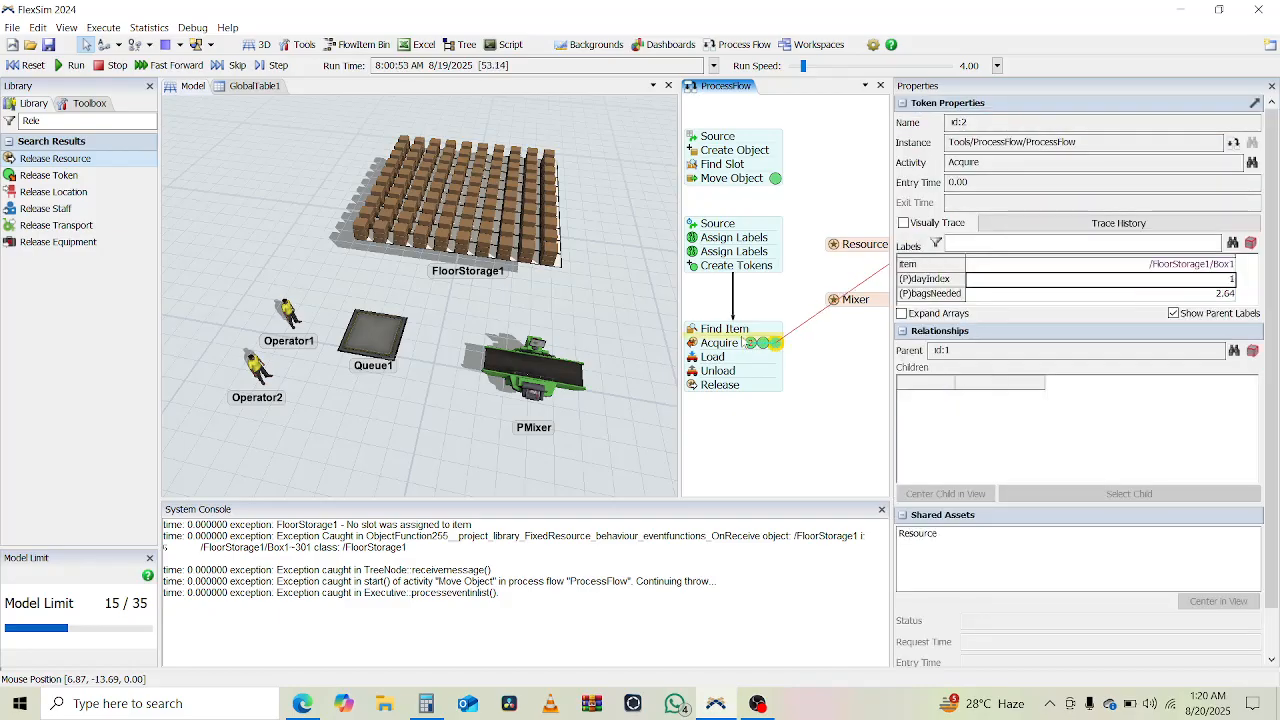
left_click(746, 344)
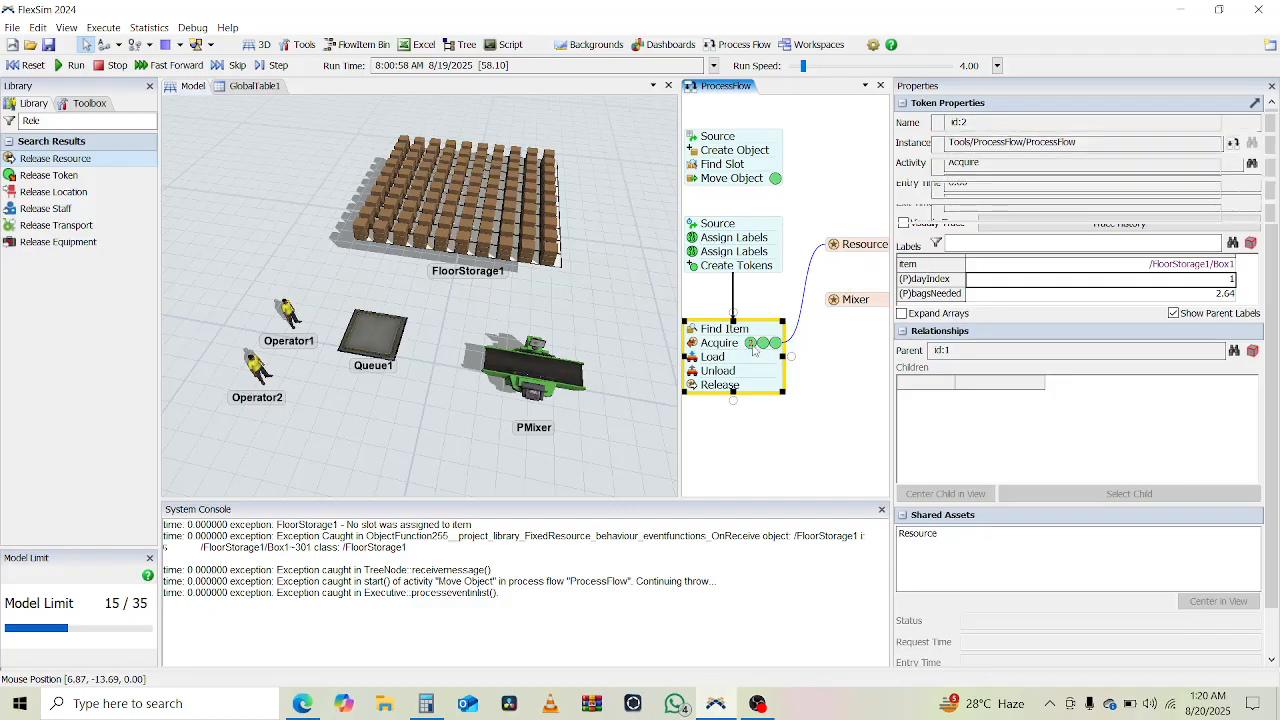
left_click(753, 345)
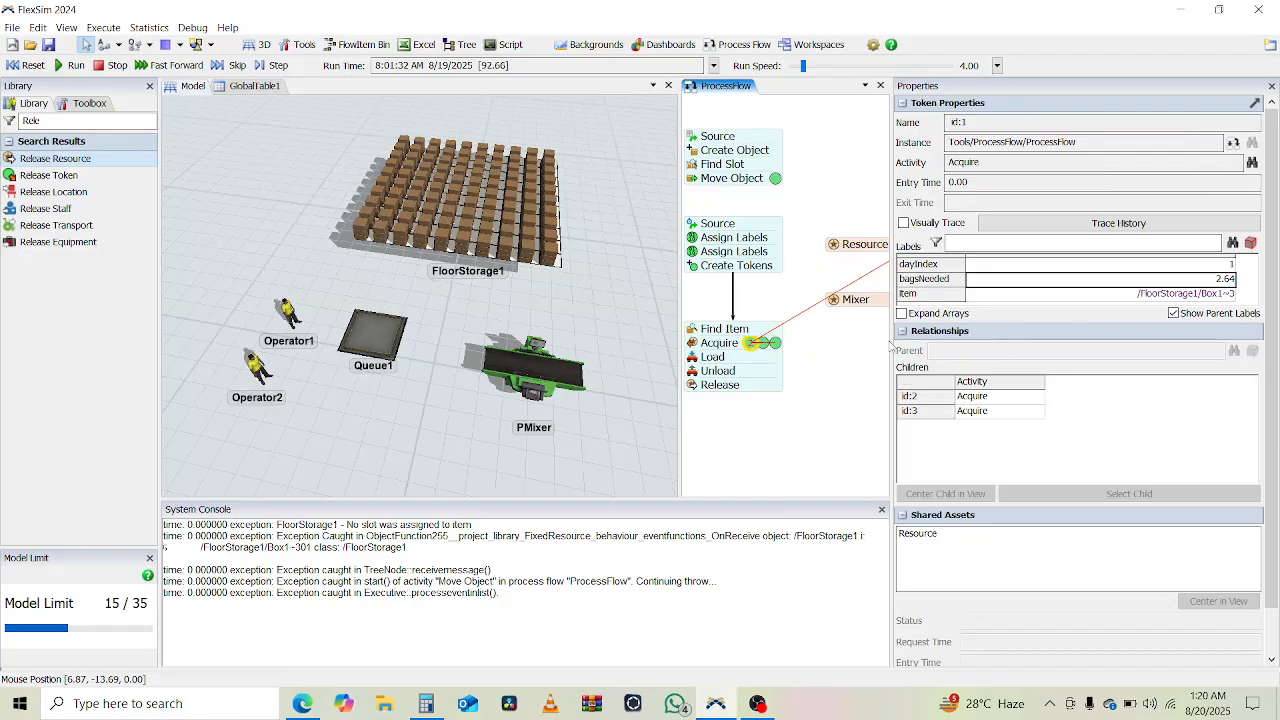
left_click_drag(889, 328, 1025, 325)
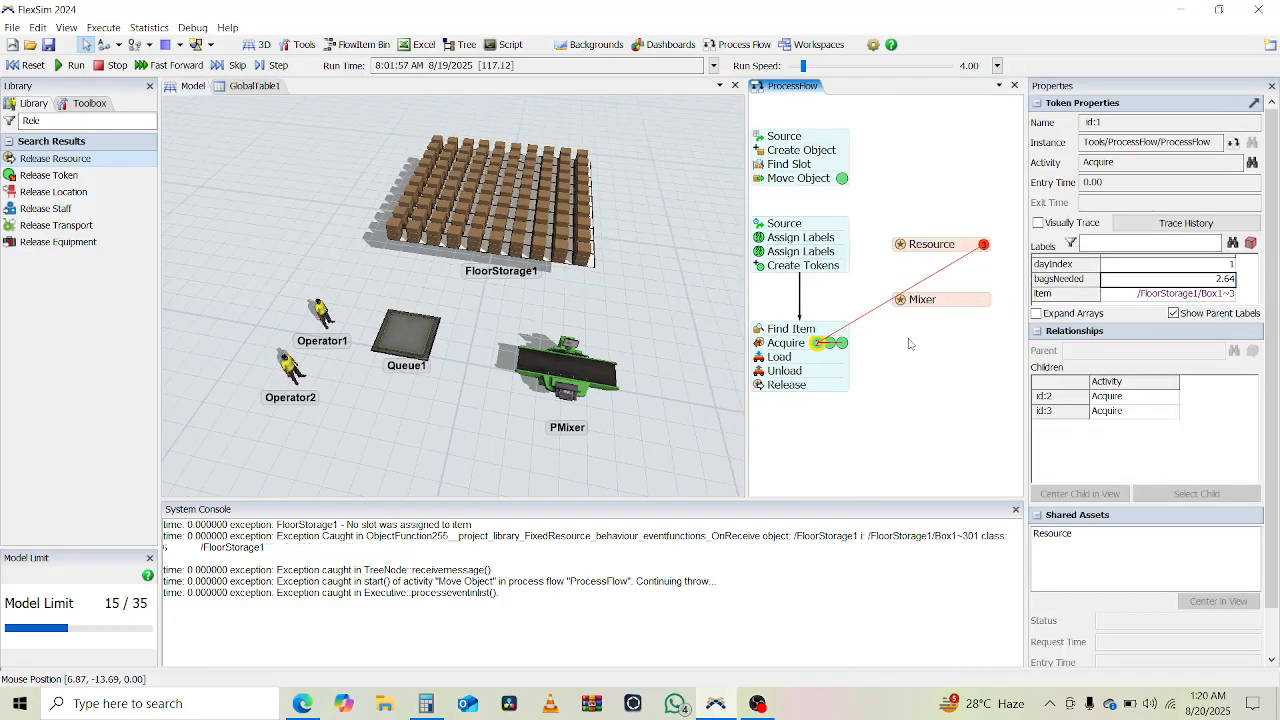
left_click(985, 250)
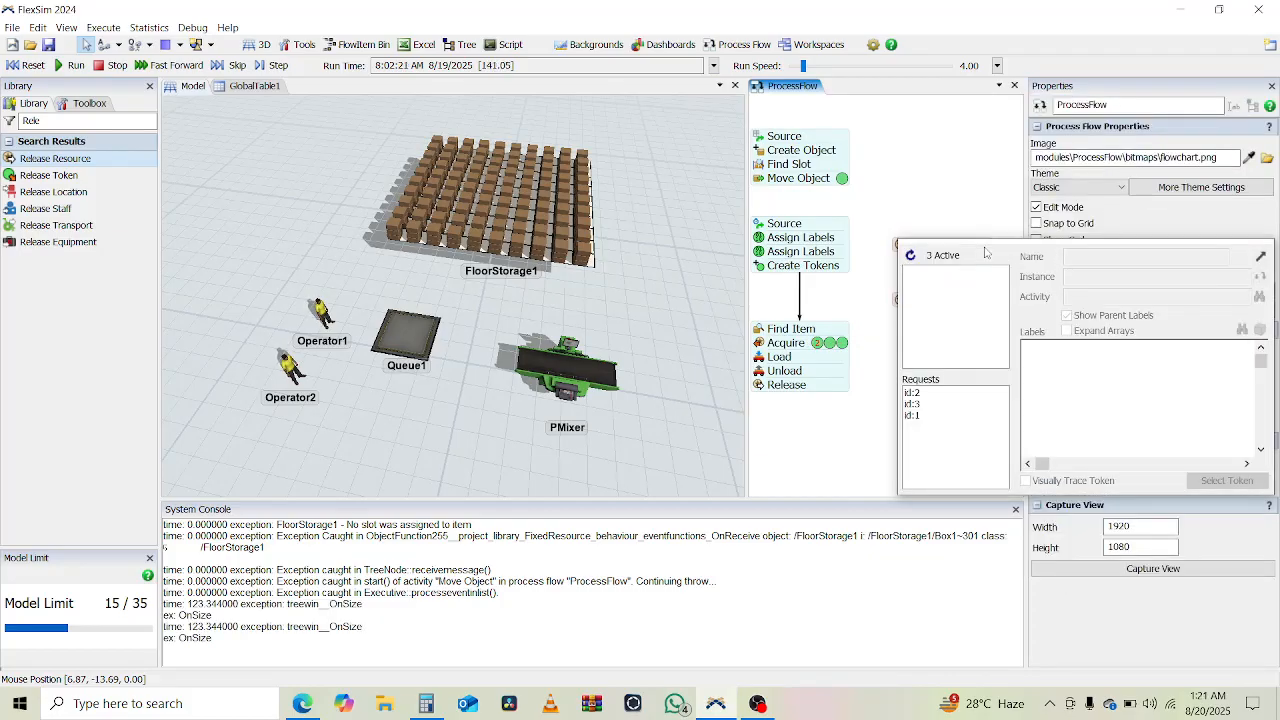
- Reset the model to its start time
left_click(27, 65)
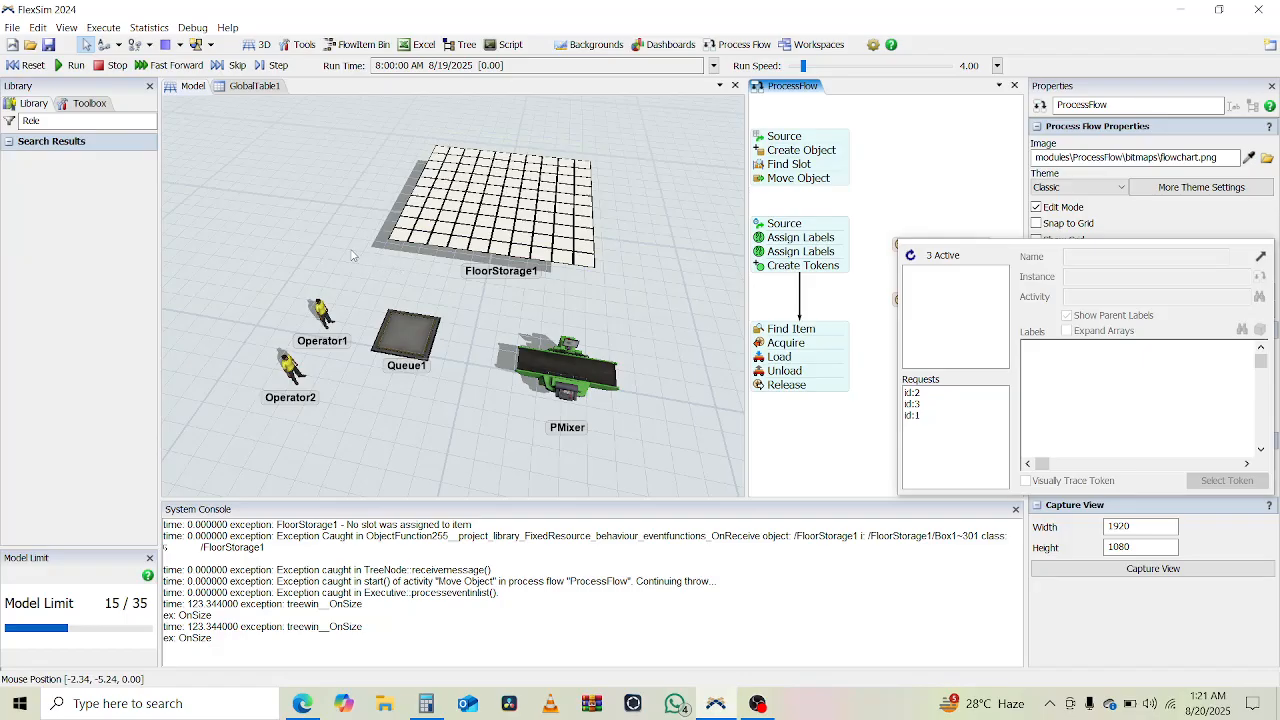
right_click_drag(336, 252, 498, 240)
left_click(500, 240)
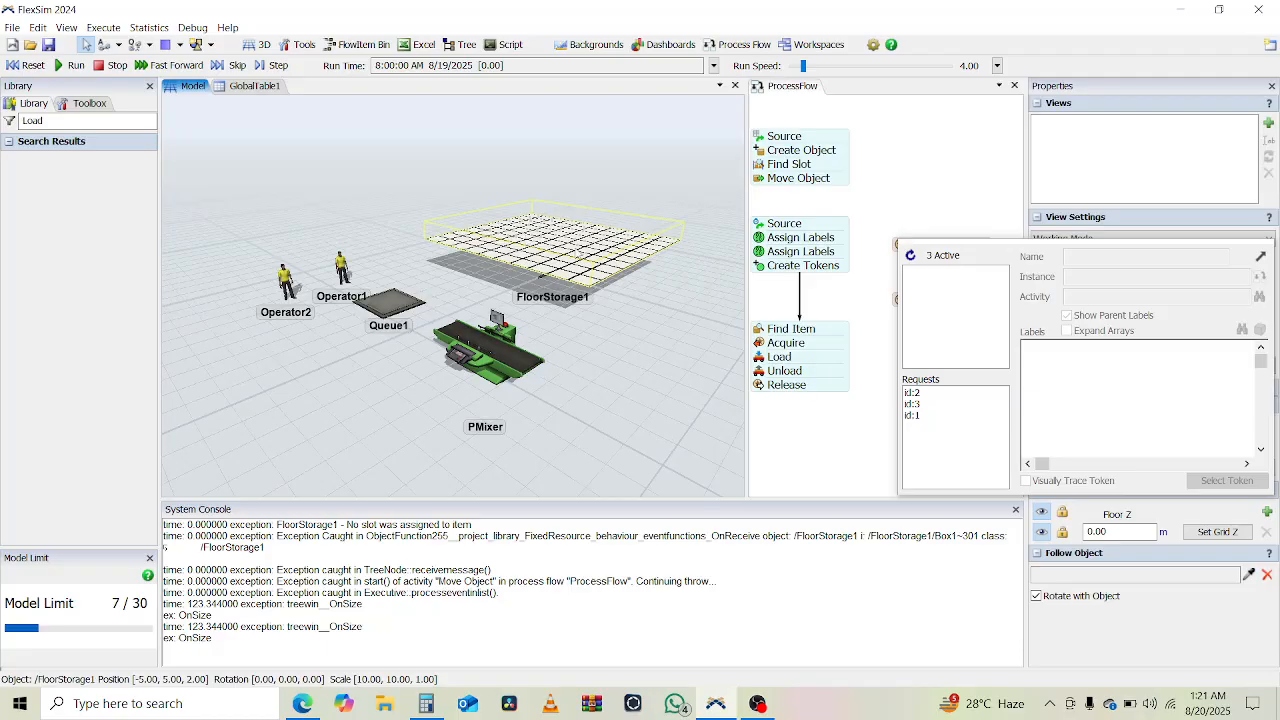
- Lower FloorStorage1 to a Z position of 0 and test-run the model at a run speed of 0.40, resetting it at the end
left_click(577, 204)
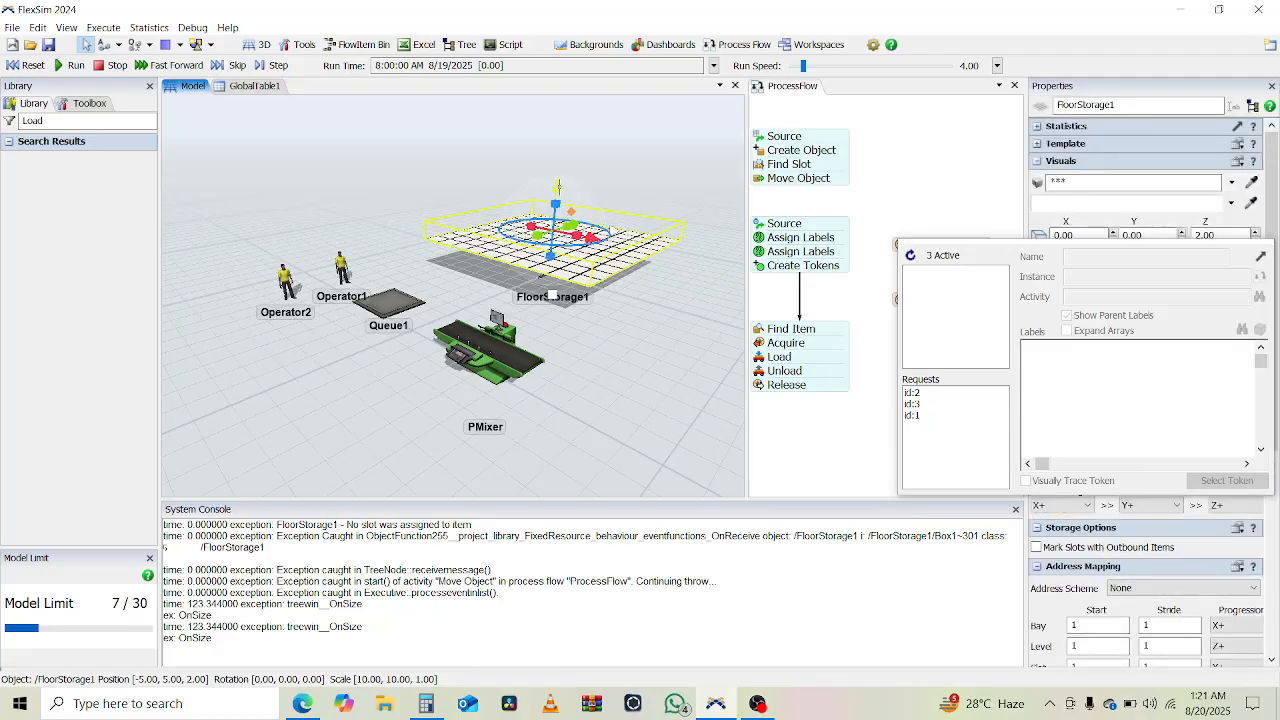
left_click_drag(558, 187, 533, 231)
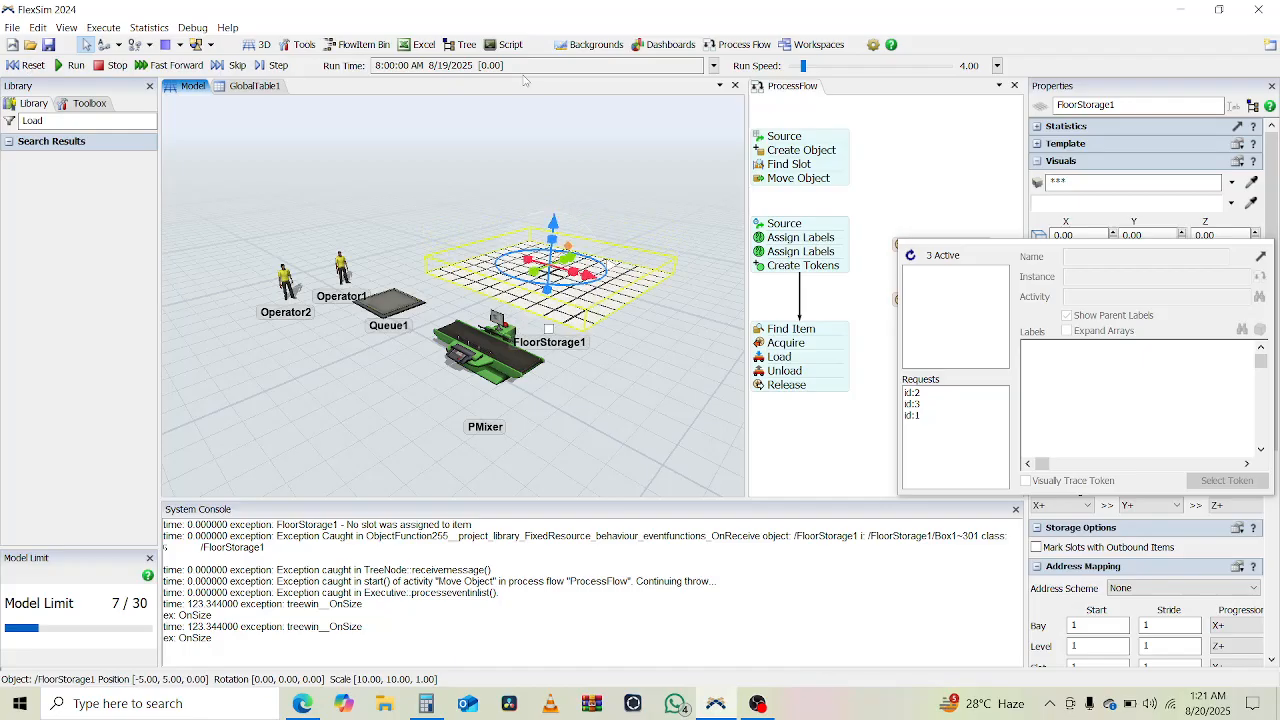
left_click_drag(798, 71, 800, 72)
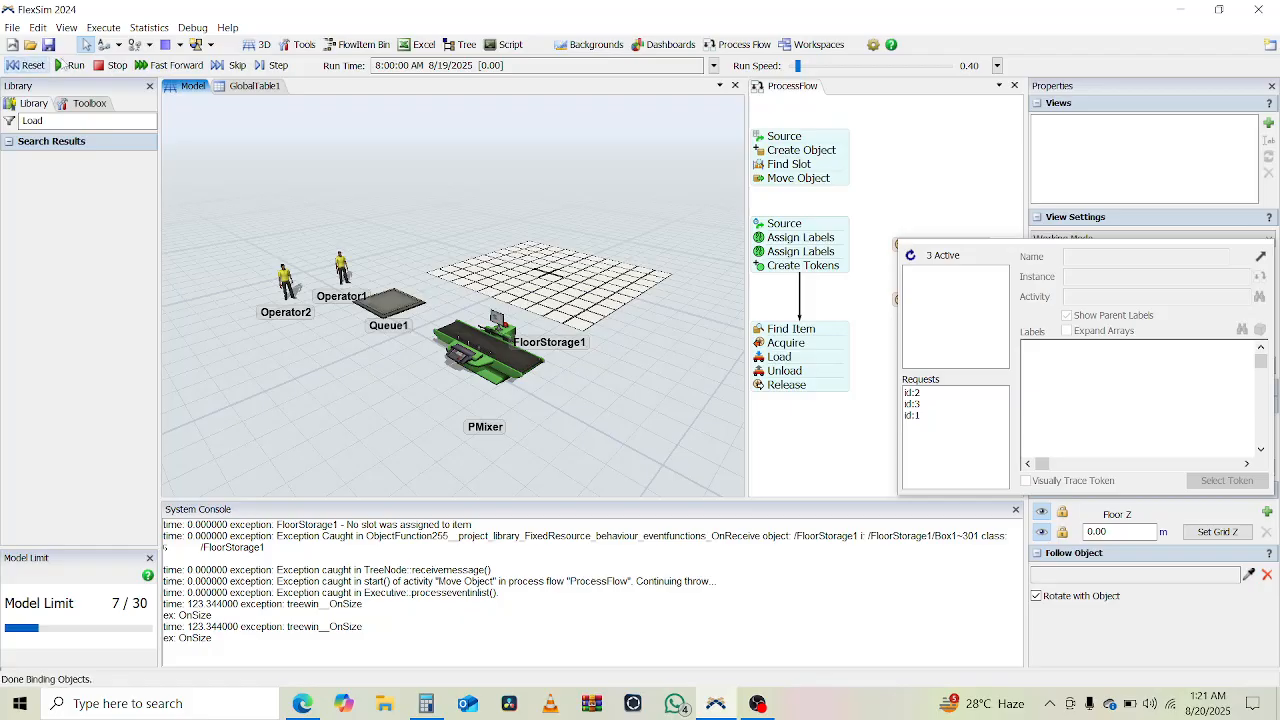
left_click(70, 65)
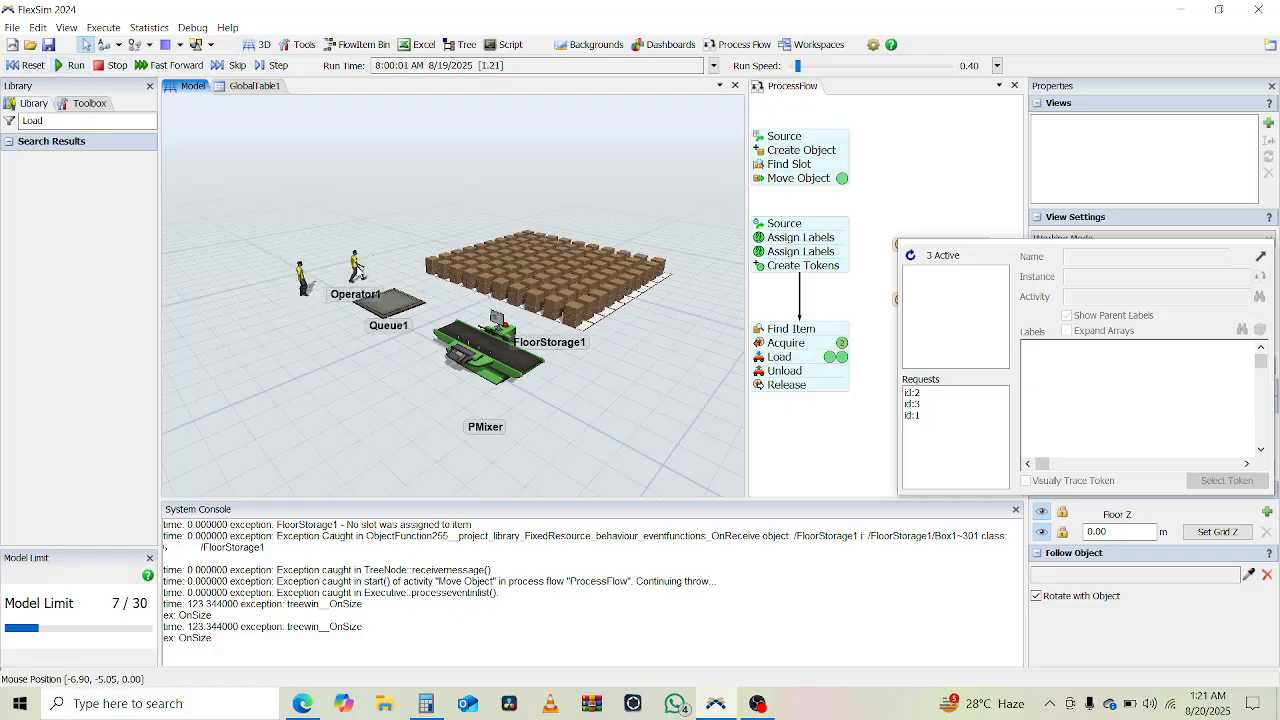
right_click_drag(333, 359, 365, 381)
left_click(22, 65)
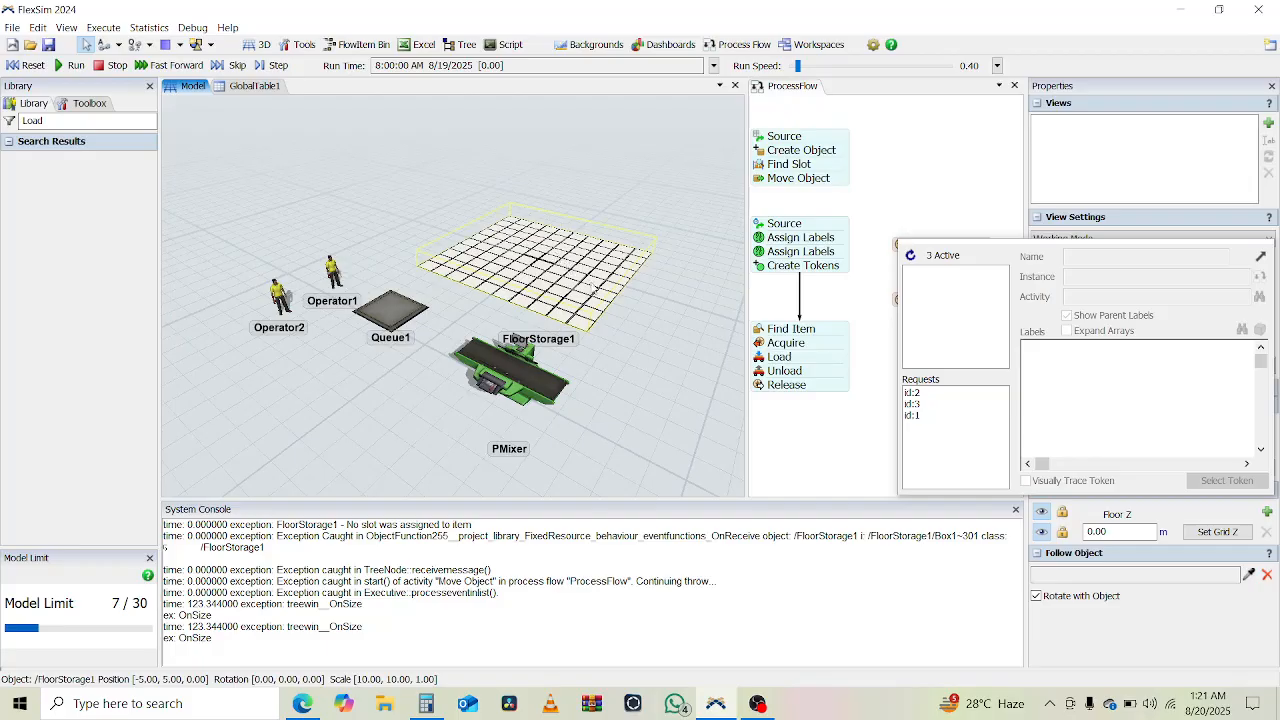
- Raise FloorStorage1 to a Z position of about 3.28 and run the model
left_click(520, 342)
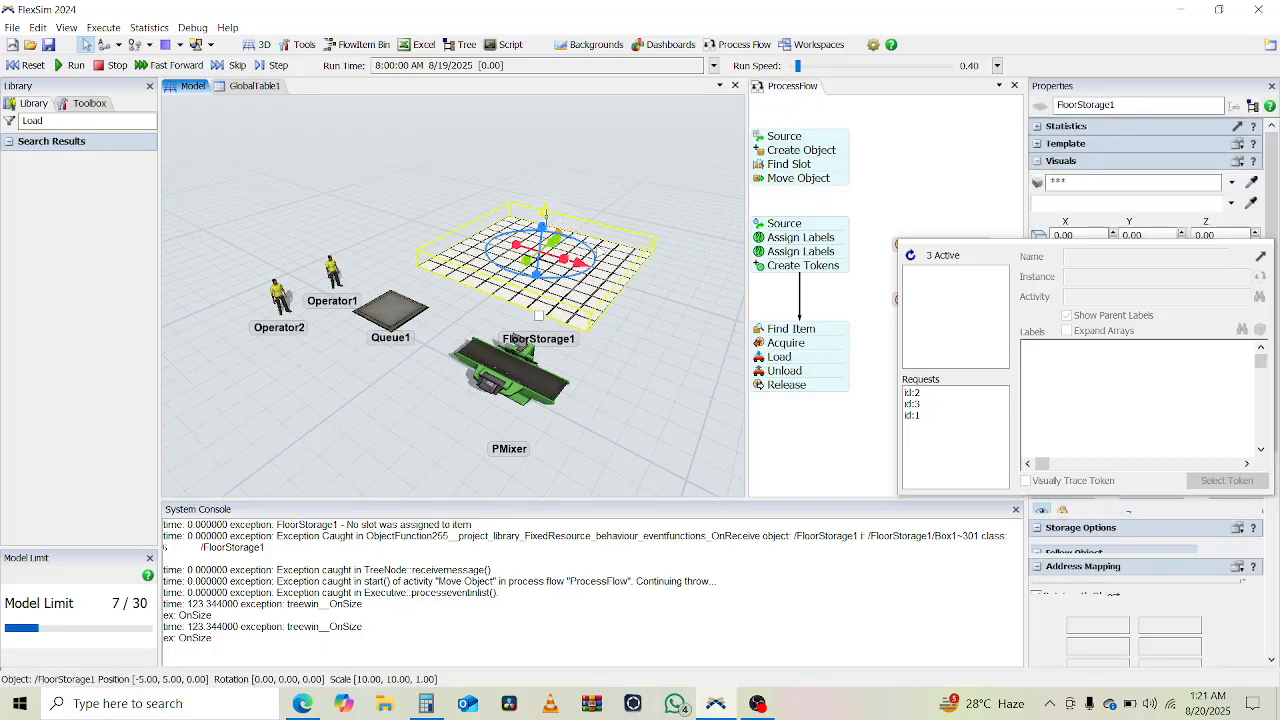
left_click_drag(545, 210, 551, 152)
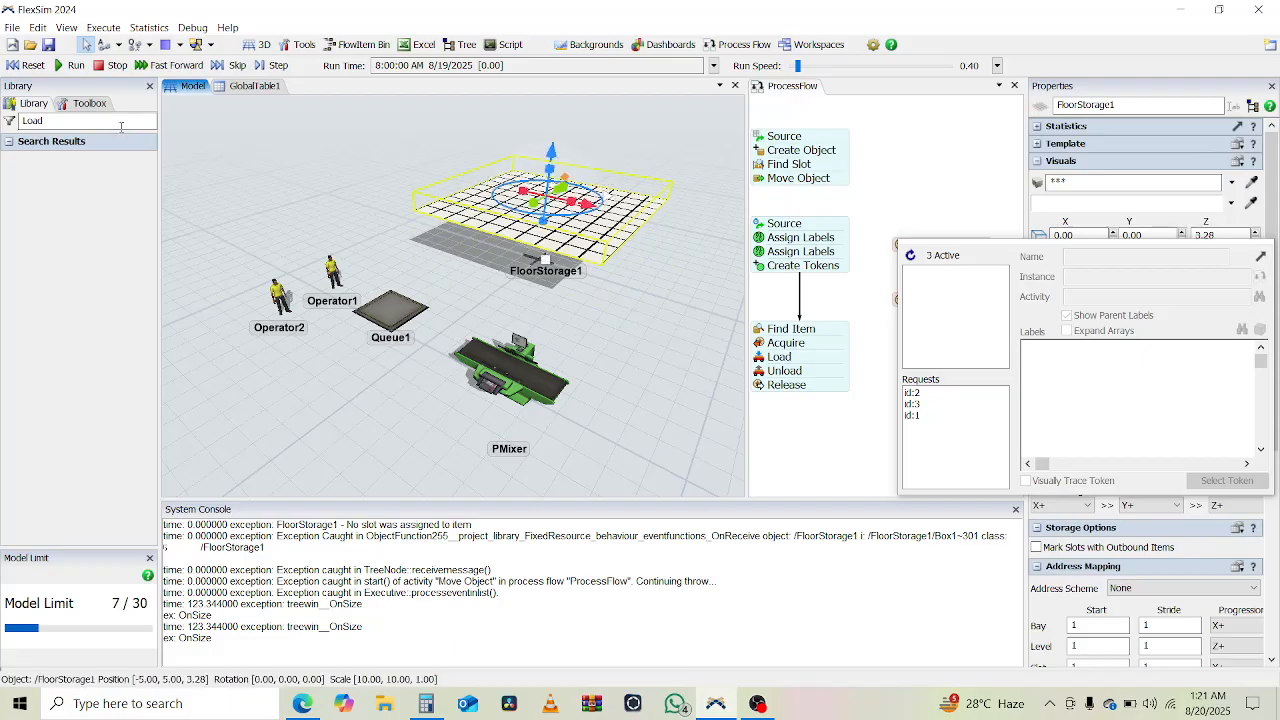
left_click(69, 66)
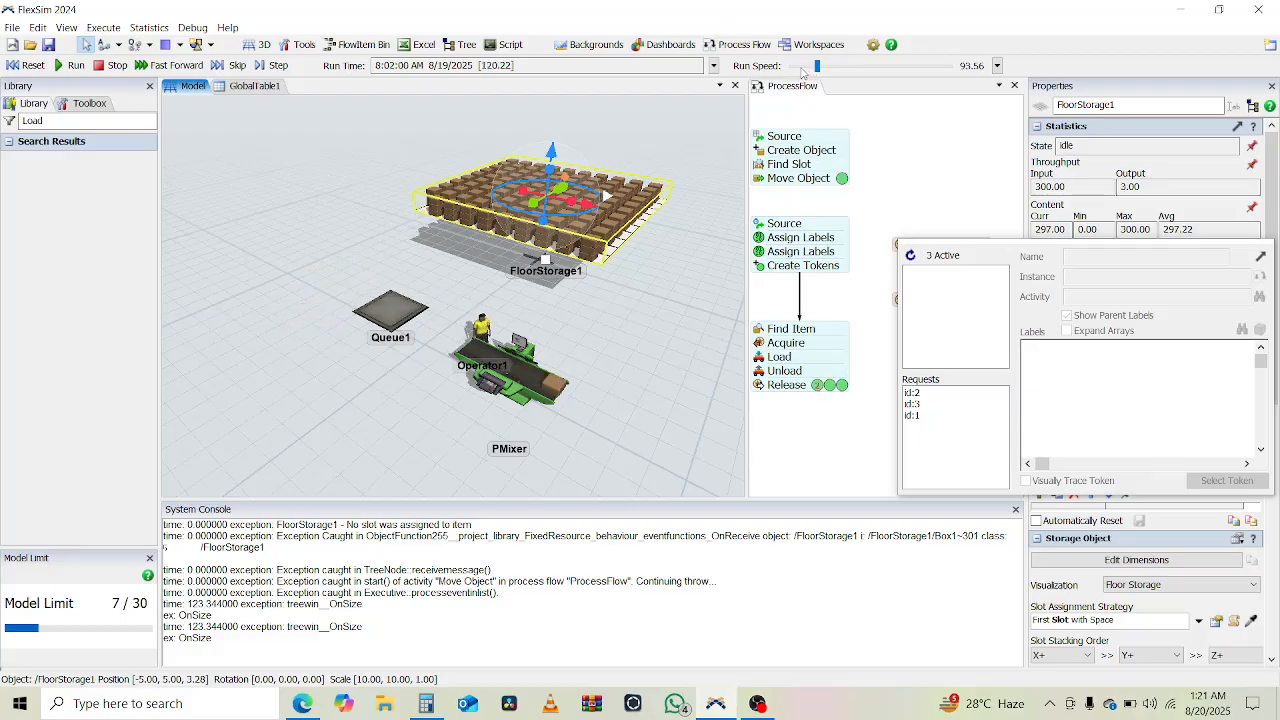
- Rerun the model from its start time at a run speed of about 11.32 and examine how the operators deliver bags to PMixer
left_click_drag(799, 66, 806, 66)
left_click(28, 65)
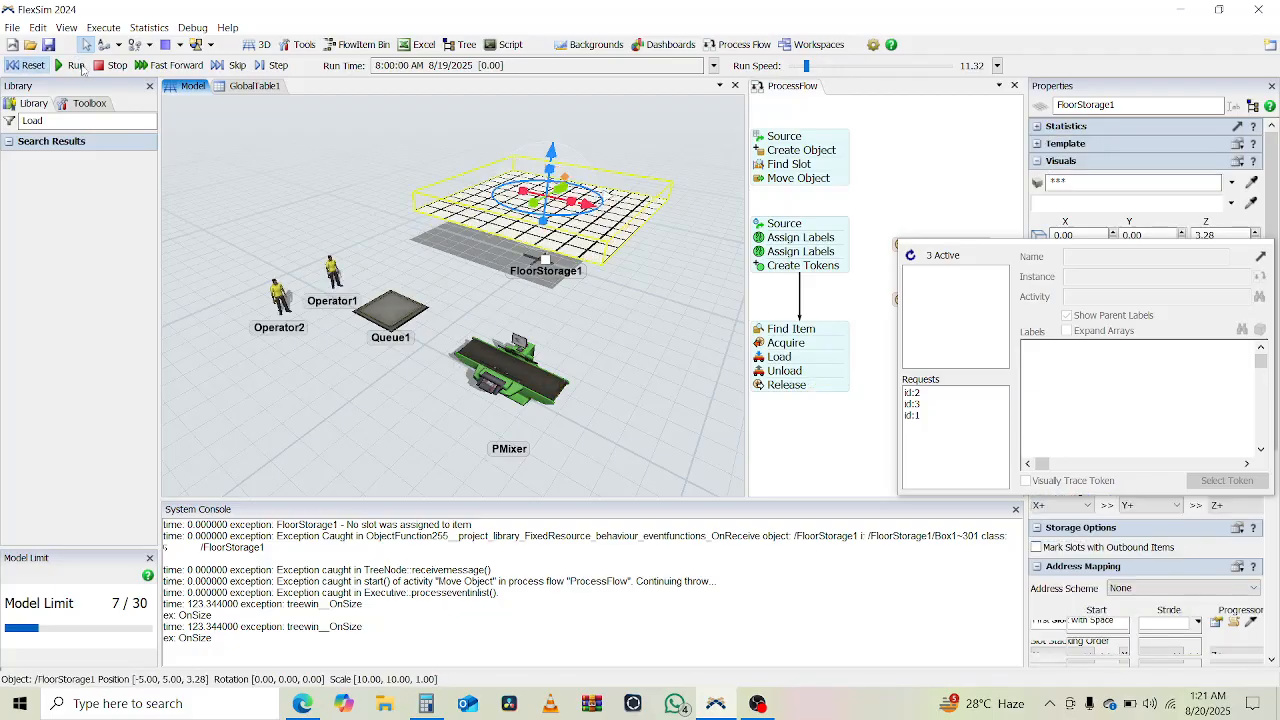
left_click(72, 65)
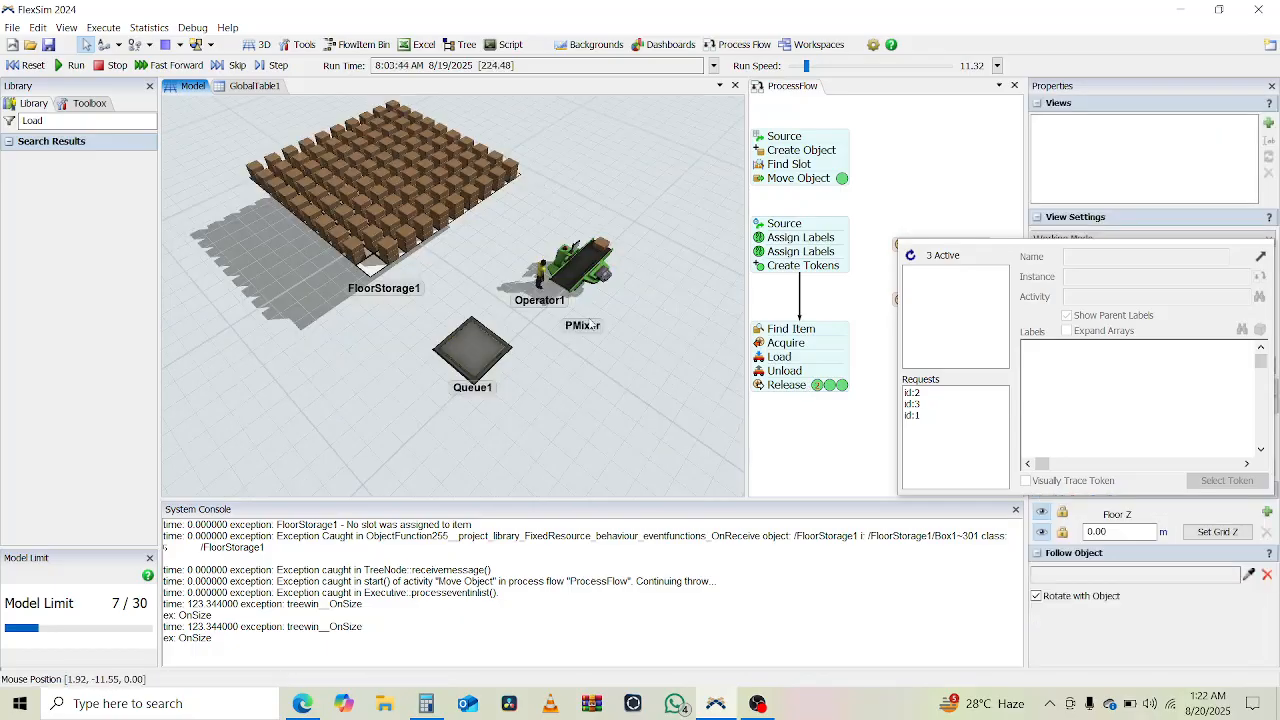
right_click_drag(604, 337, 520, 332)
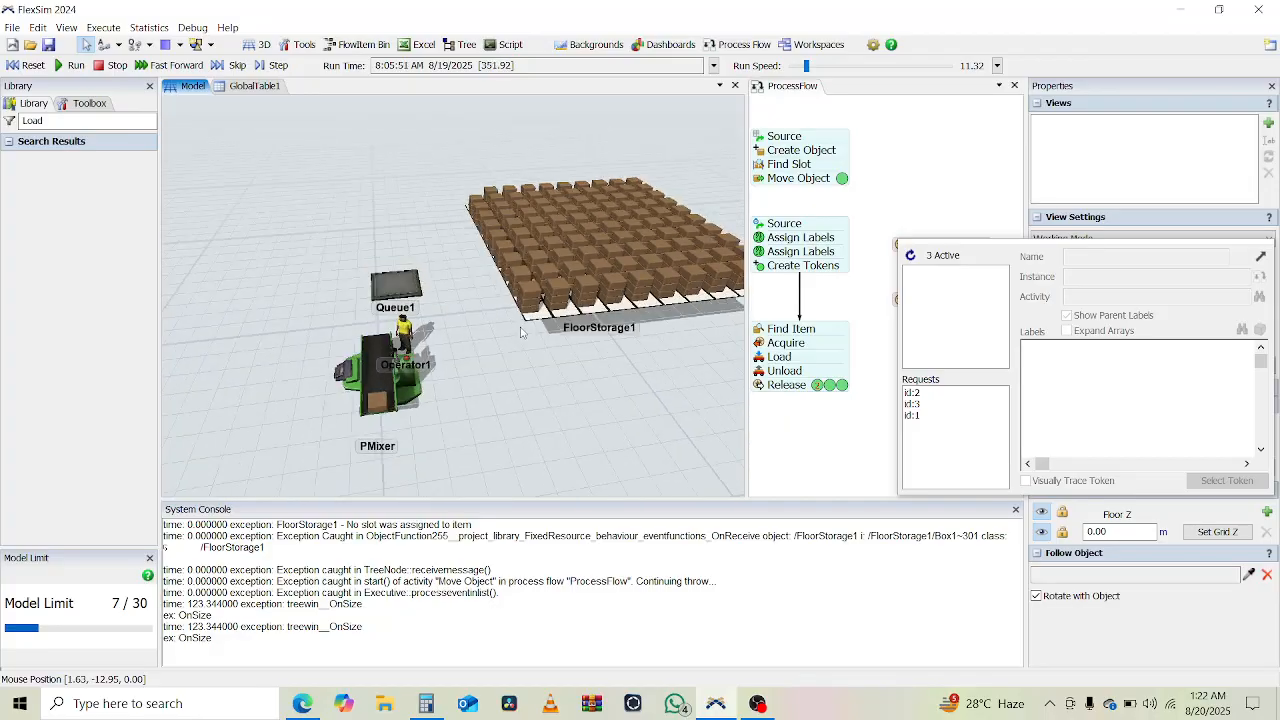